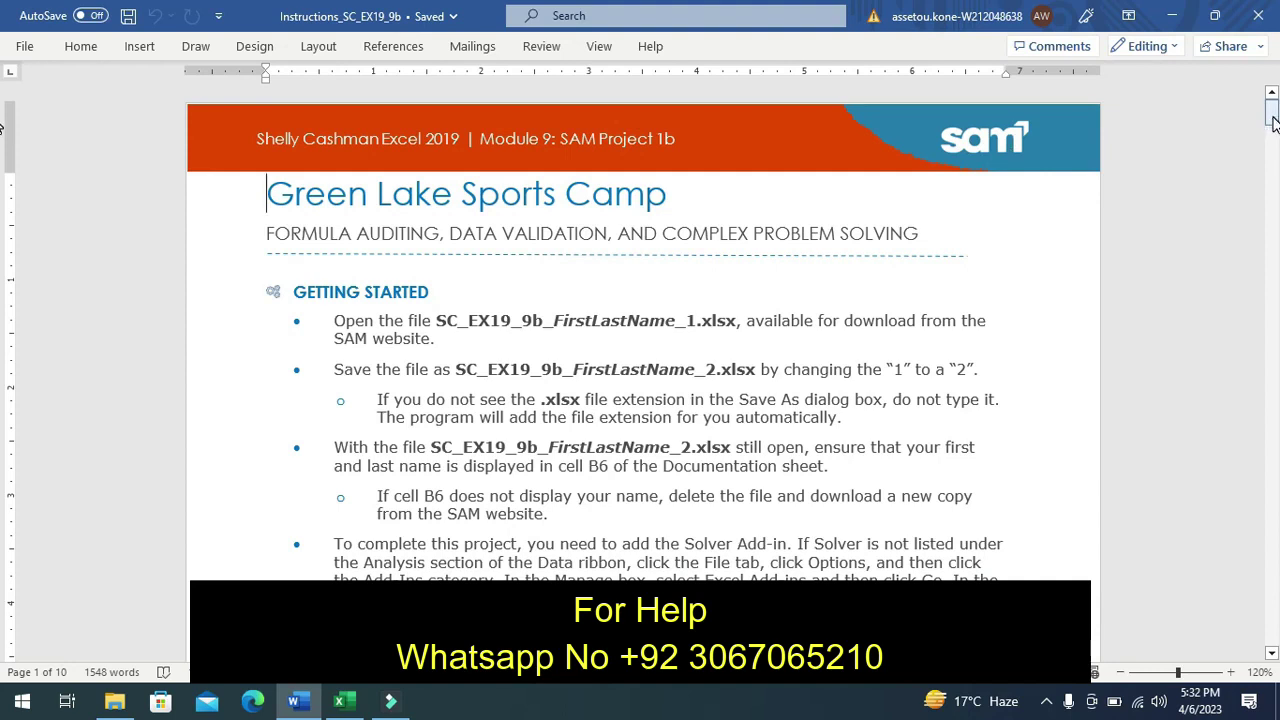
Scroll the Word instructions past Getting Started and back until the PROJECT STEPS heading shows
drag(1273, 120, 1275, 155)
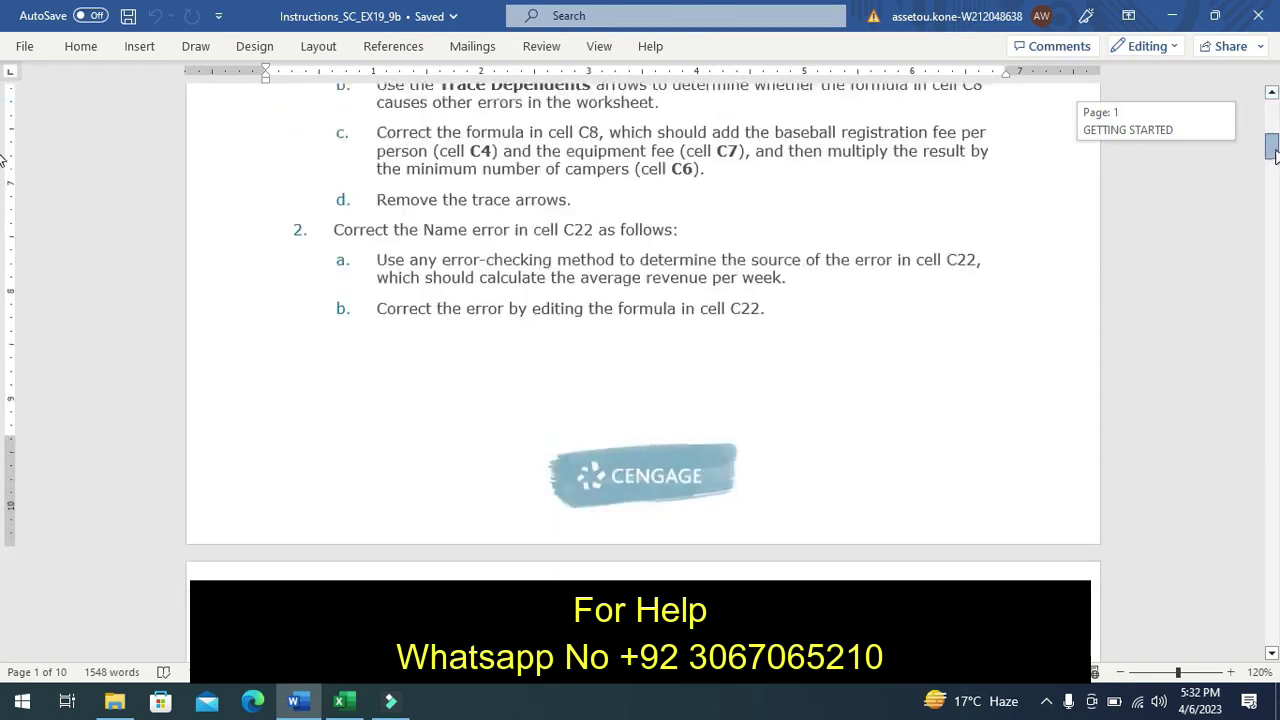
drag(1275, 155, 1265, 135)
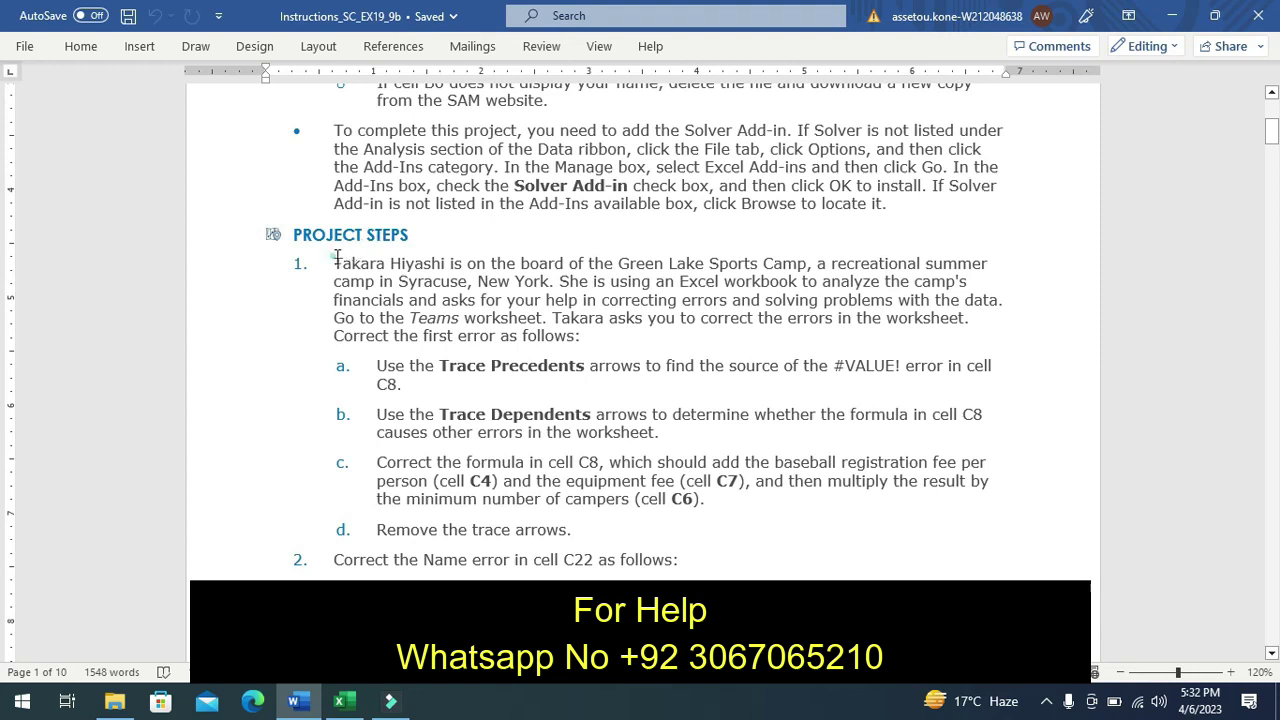
Select the full step 1 intro paragraph and give it yellow text highlighting
drag(334, 262, 537, 316)
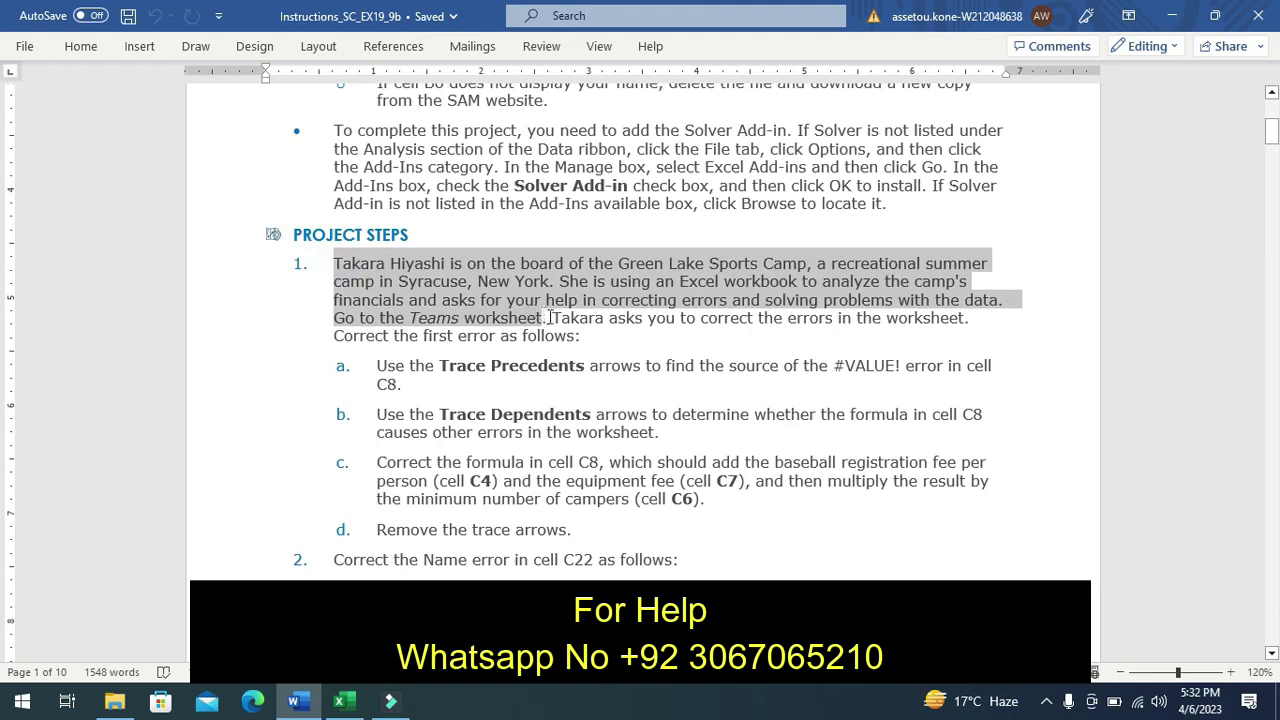
drag(537, 316, 578, 338)
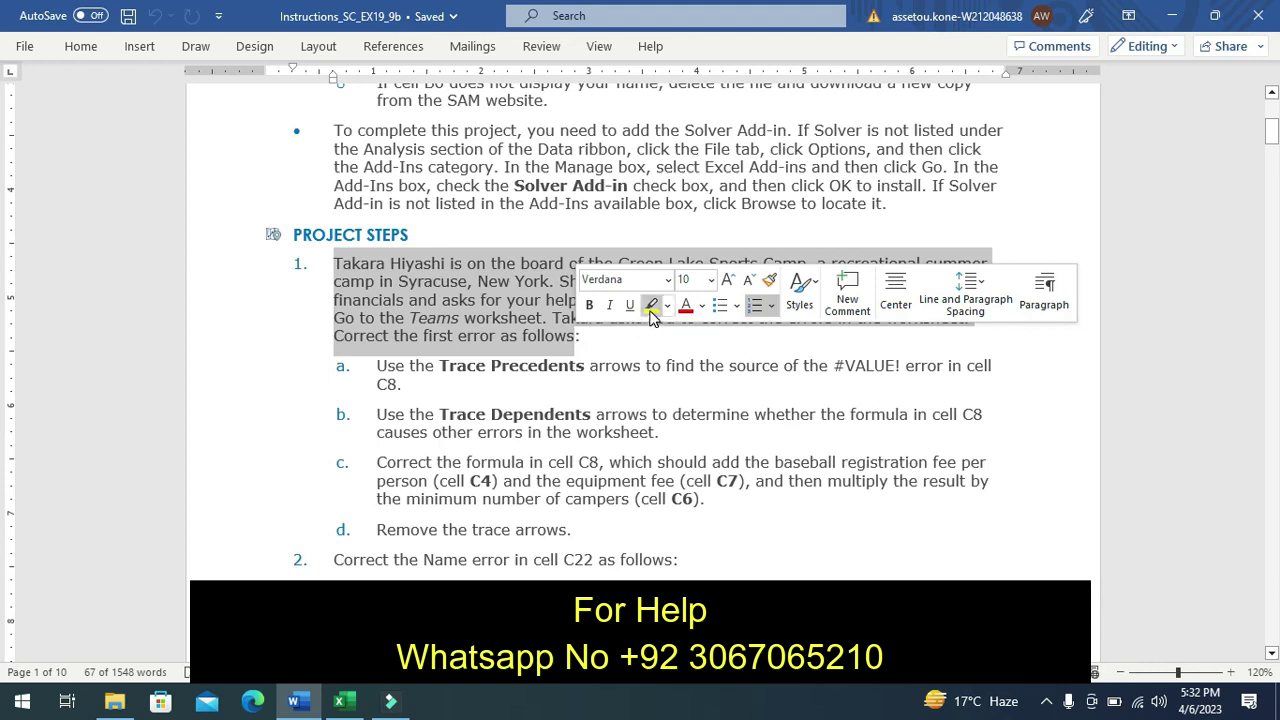
click(651, 306)
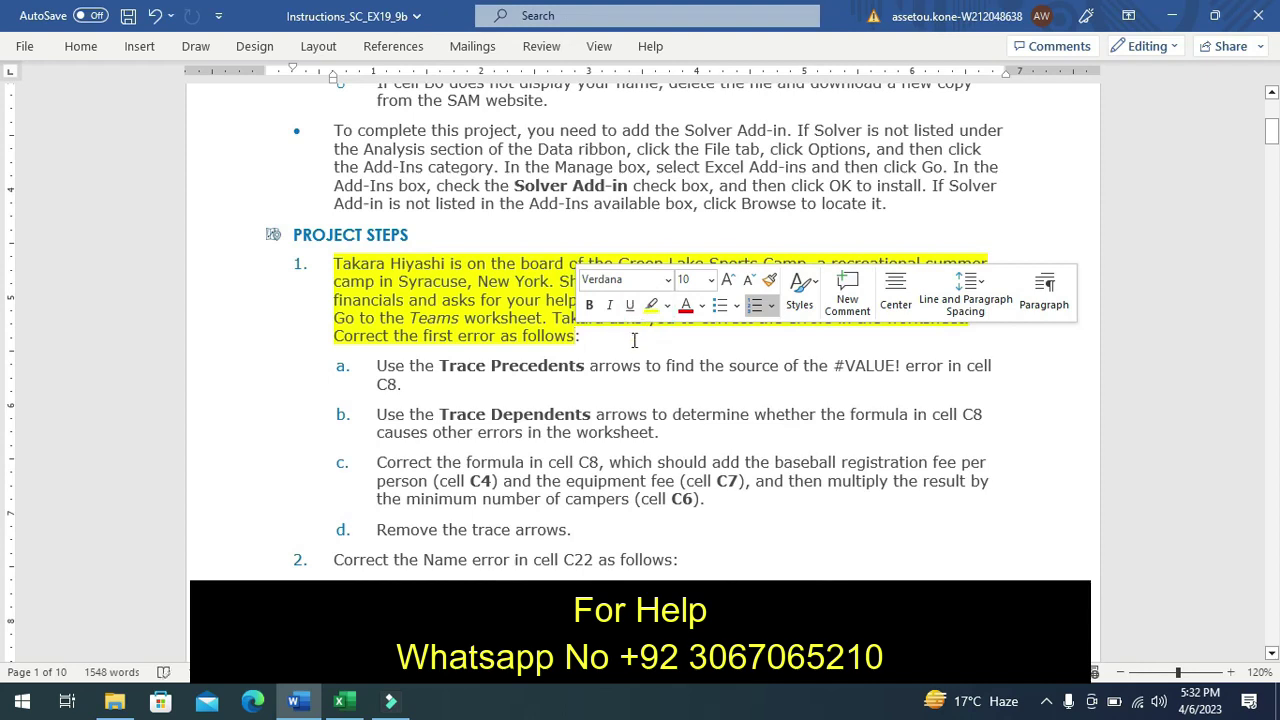
click(634, 340)
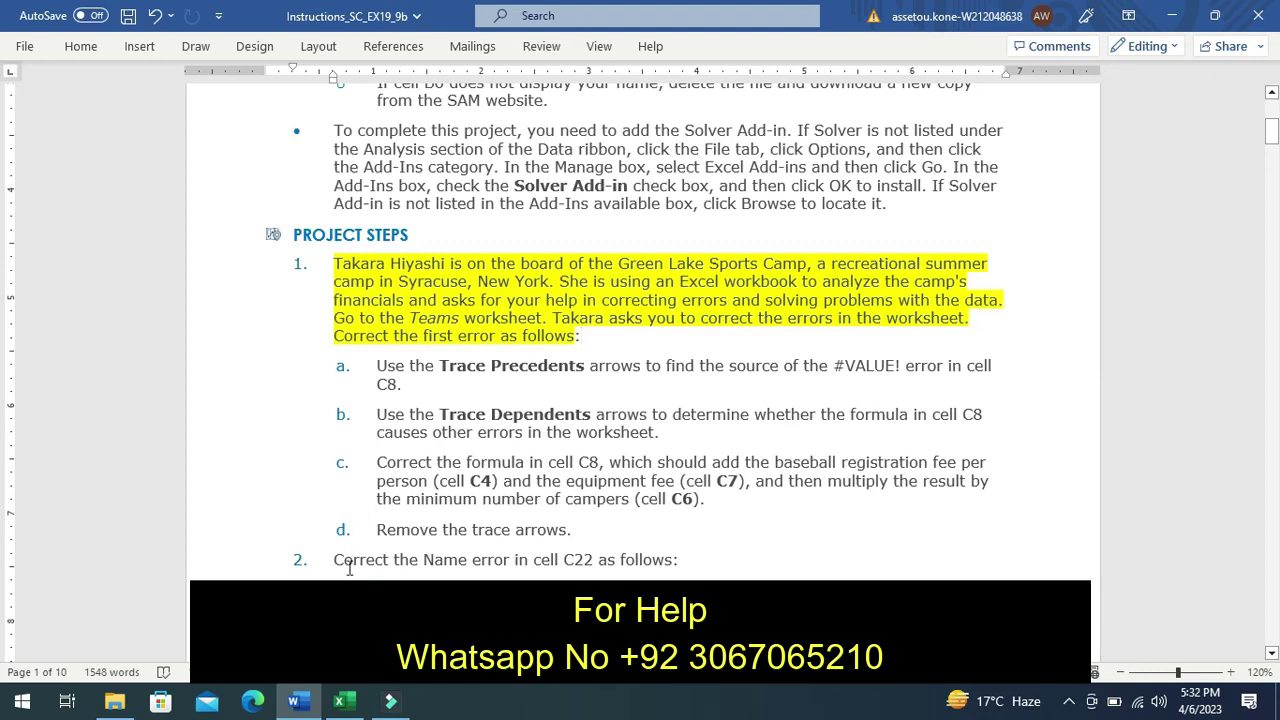
Move to the Summer Teams worksheet in Excel, then go back to the Word instructions
click(345, 701)
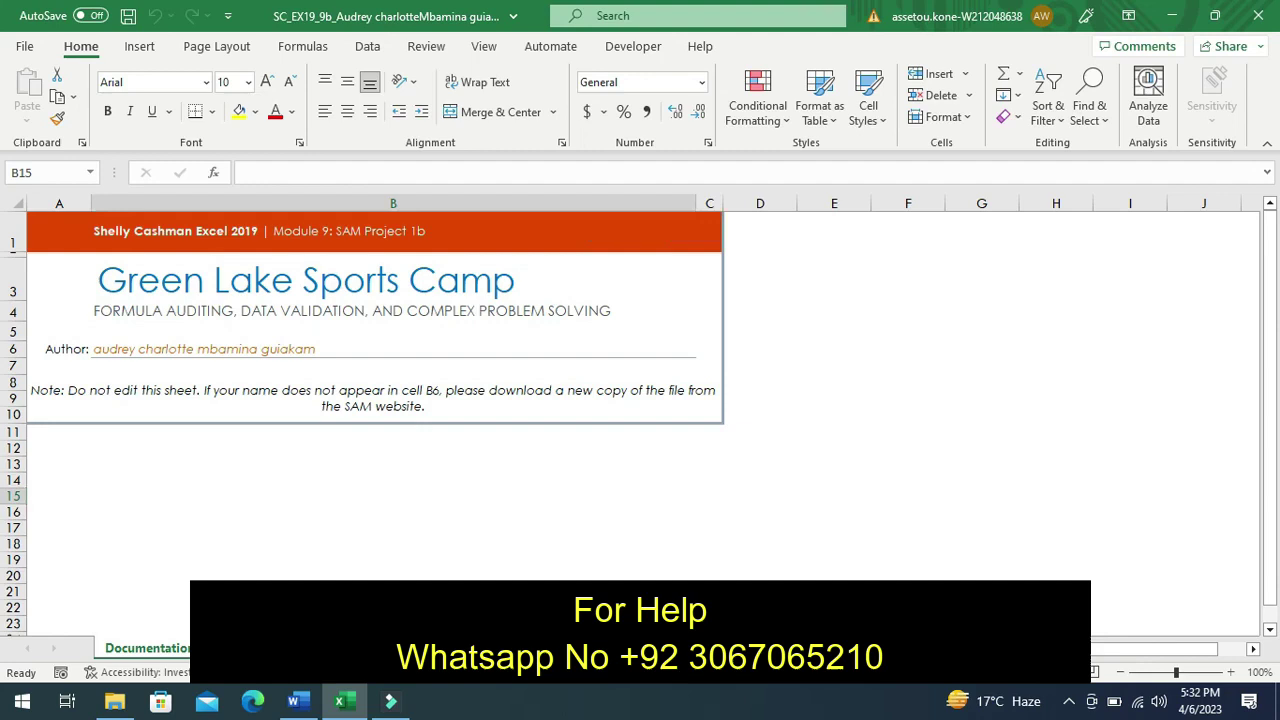
key(ctrl+Page_Down)
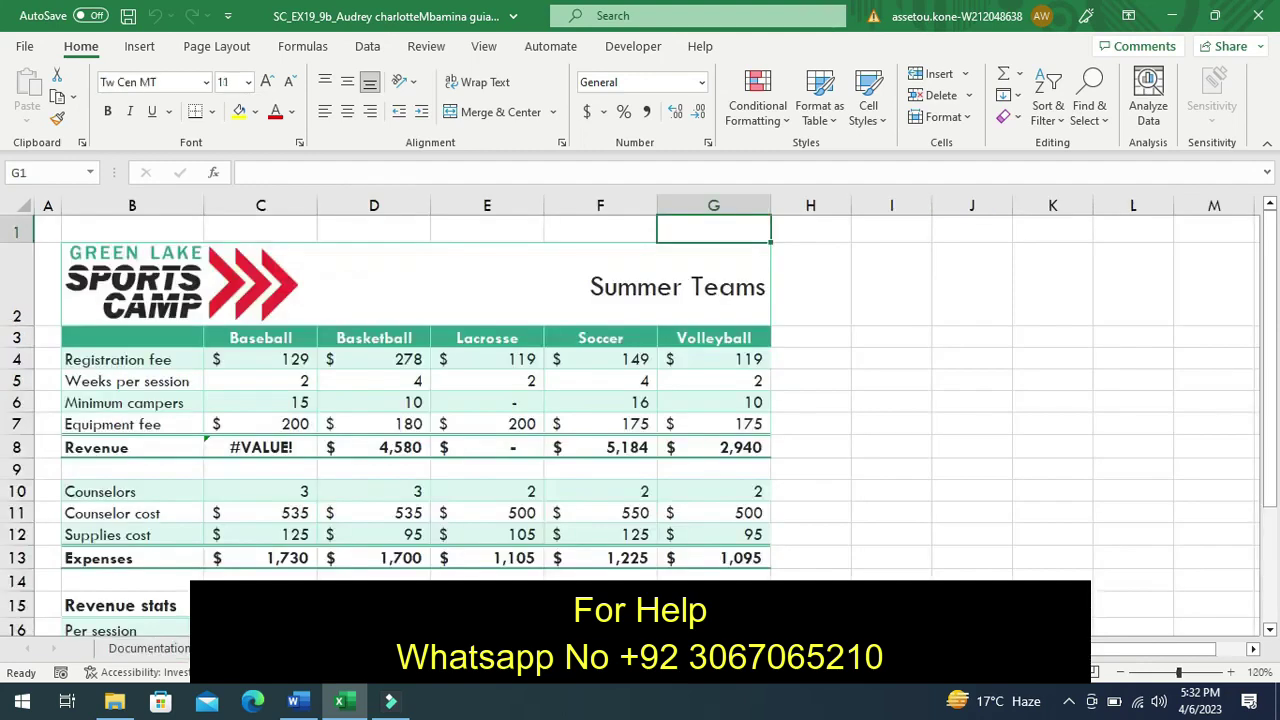
click(300, 703)
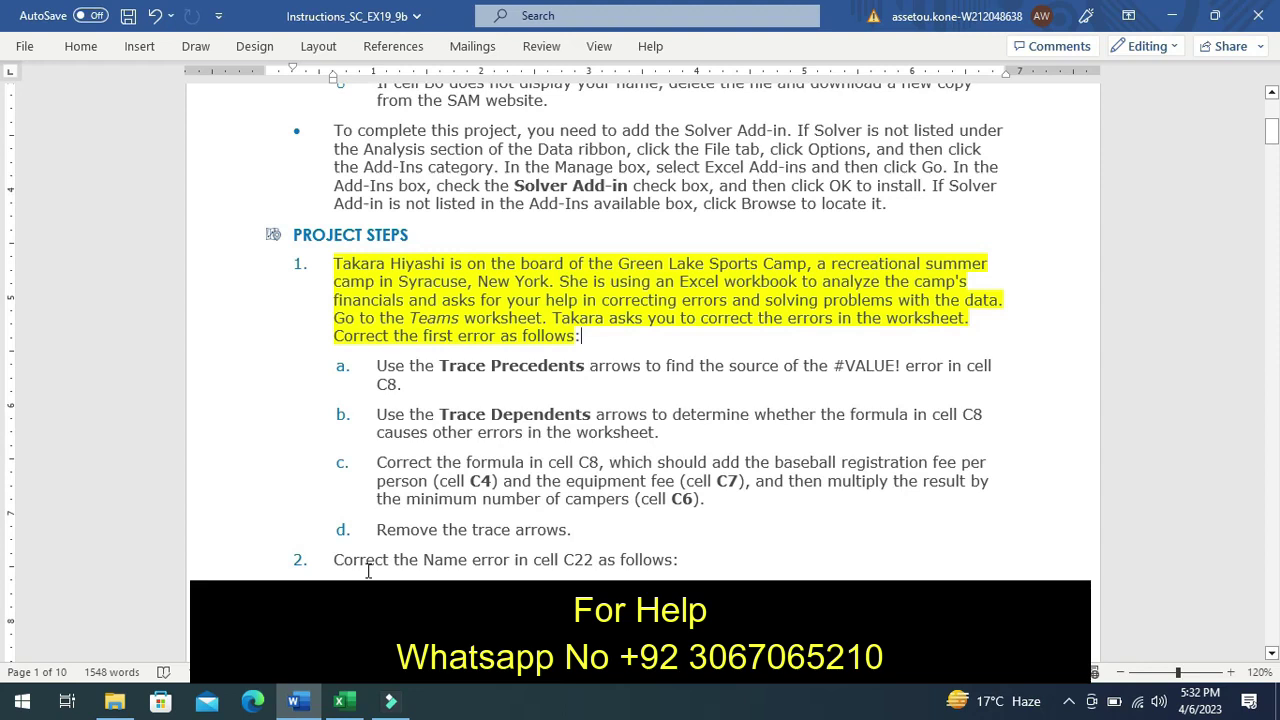
Undo the step 1 paragraph highlight and highlight sub-step 1a (Trace Precedents) in yellow
key(ctrl+z)
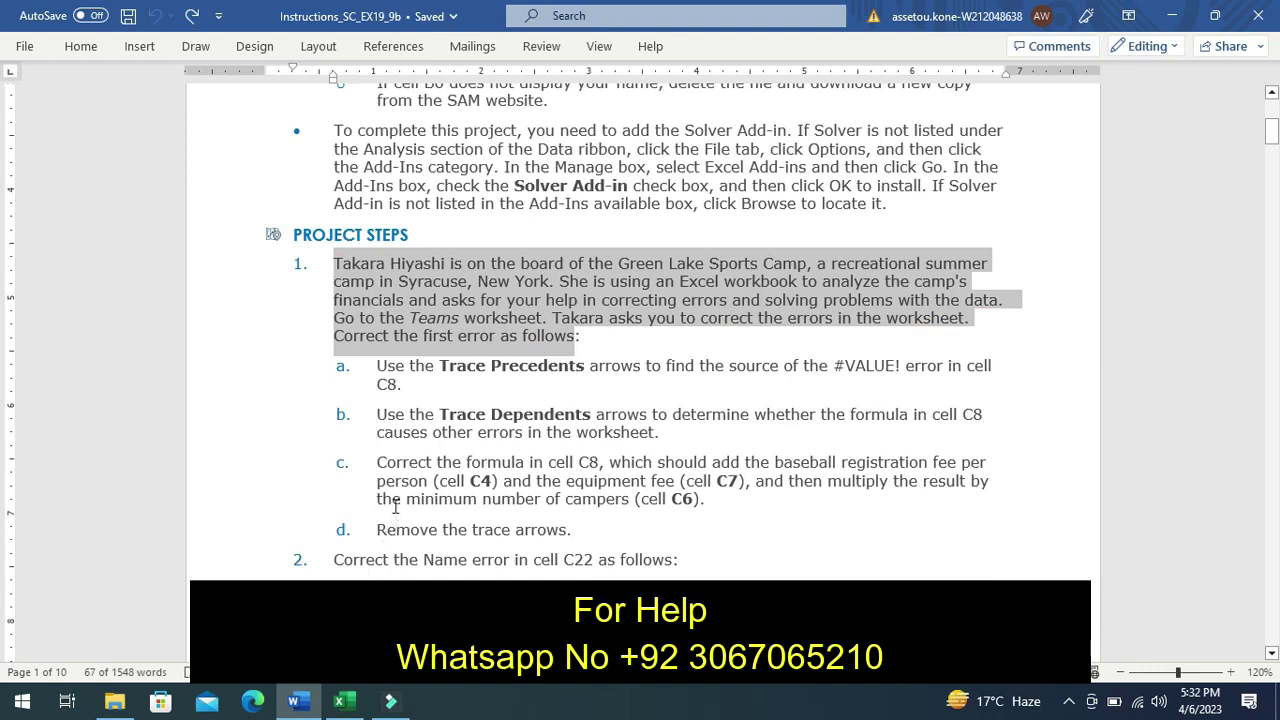
click(371, 359)
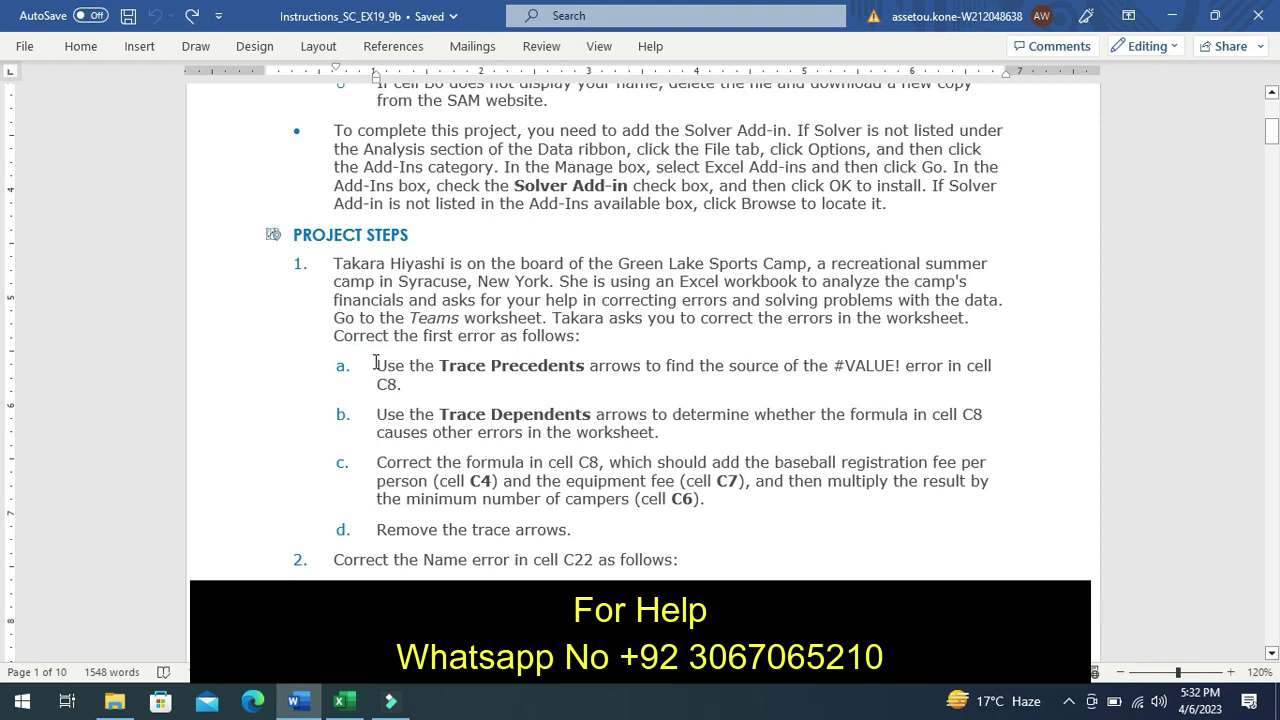
drag(376, 365, 410, 383)
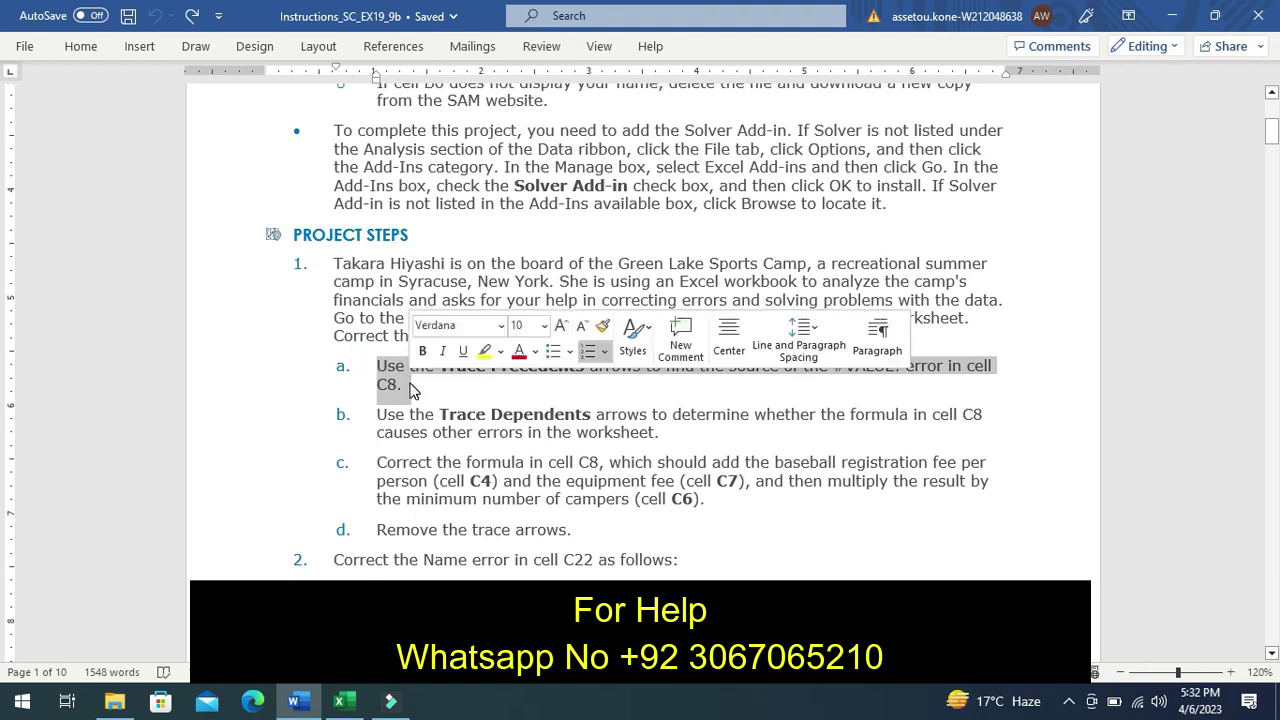
click(484, 354)
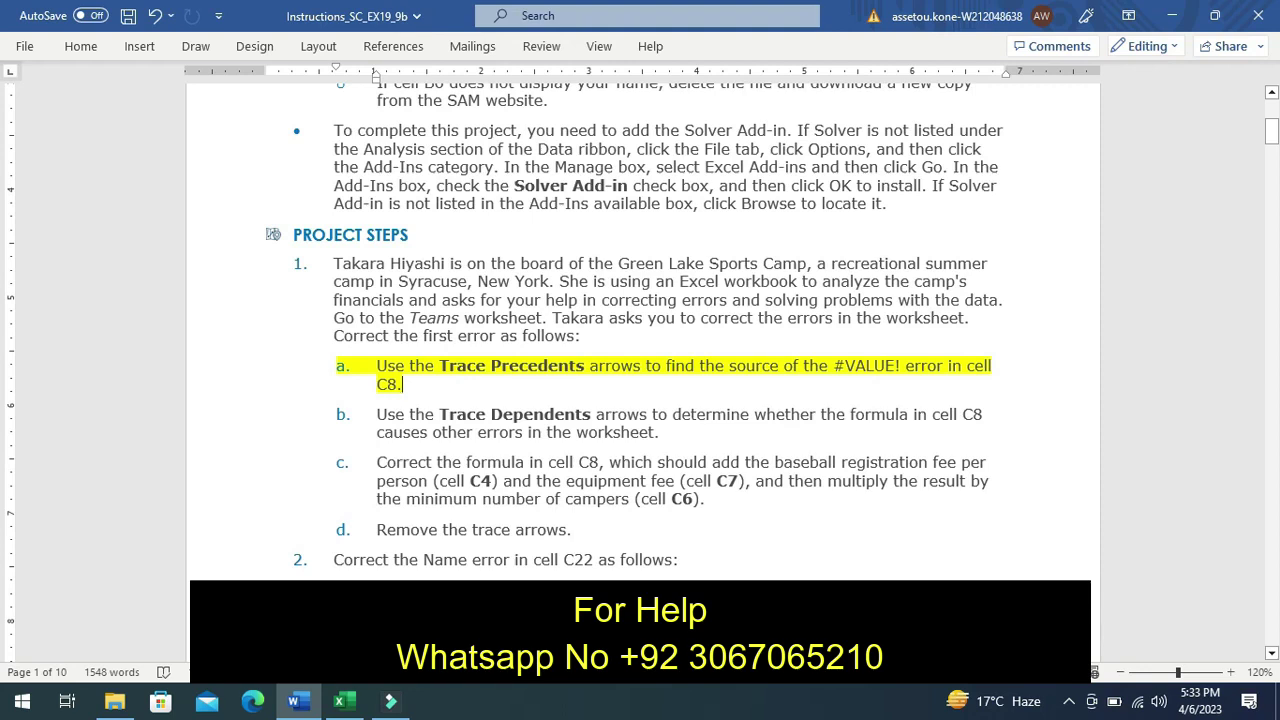
Run Trace Precedents on cell C8 to show arrows from C3, C6 and C7
click(343, 703)
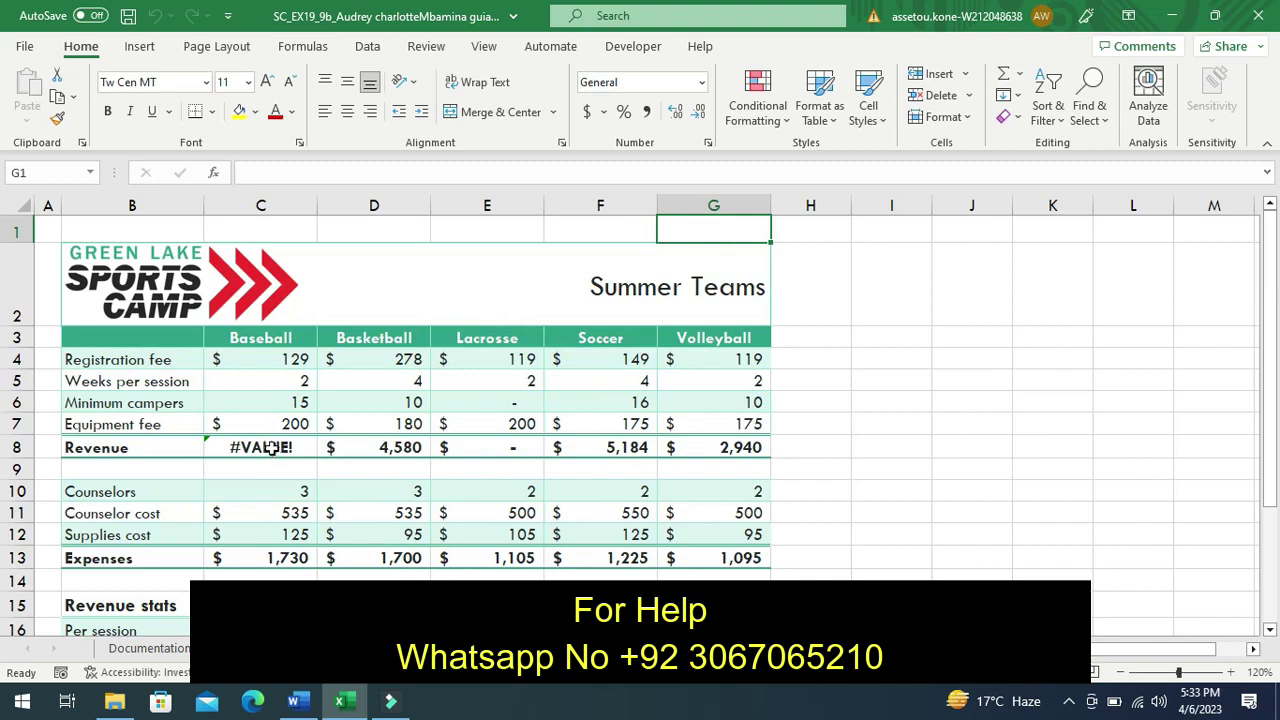
click(272, 448)
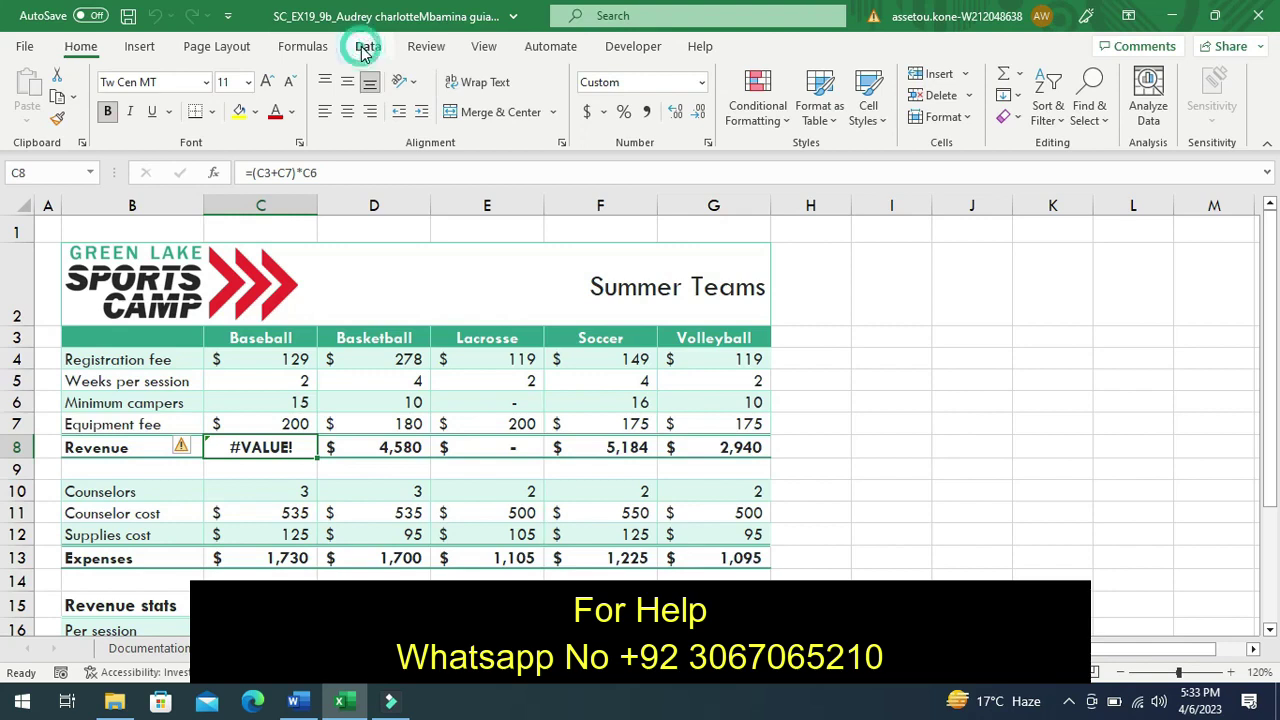
click(367, 47)
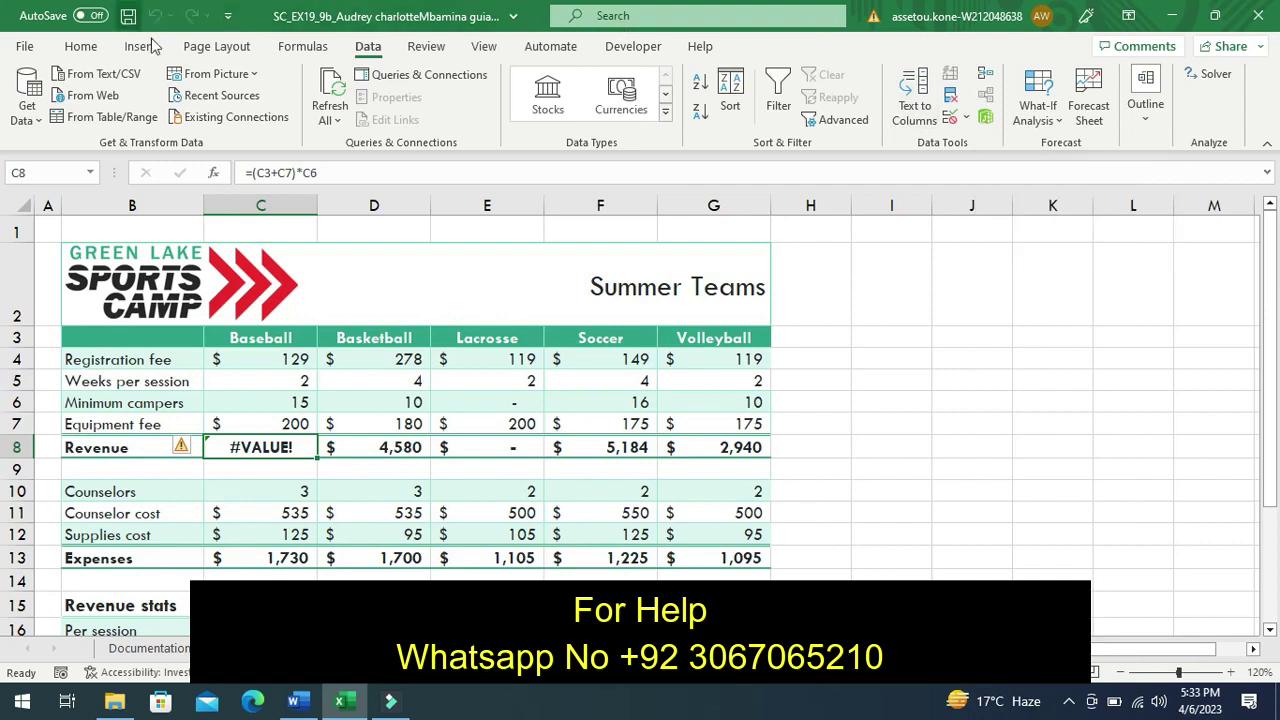
click(300, 52)
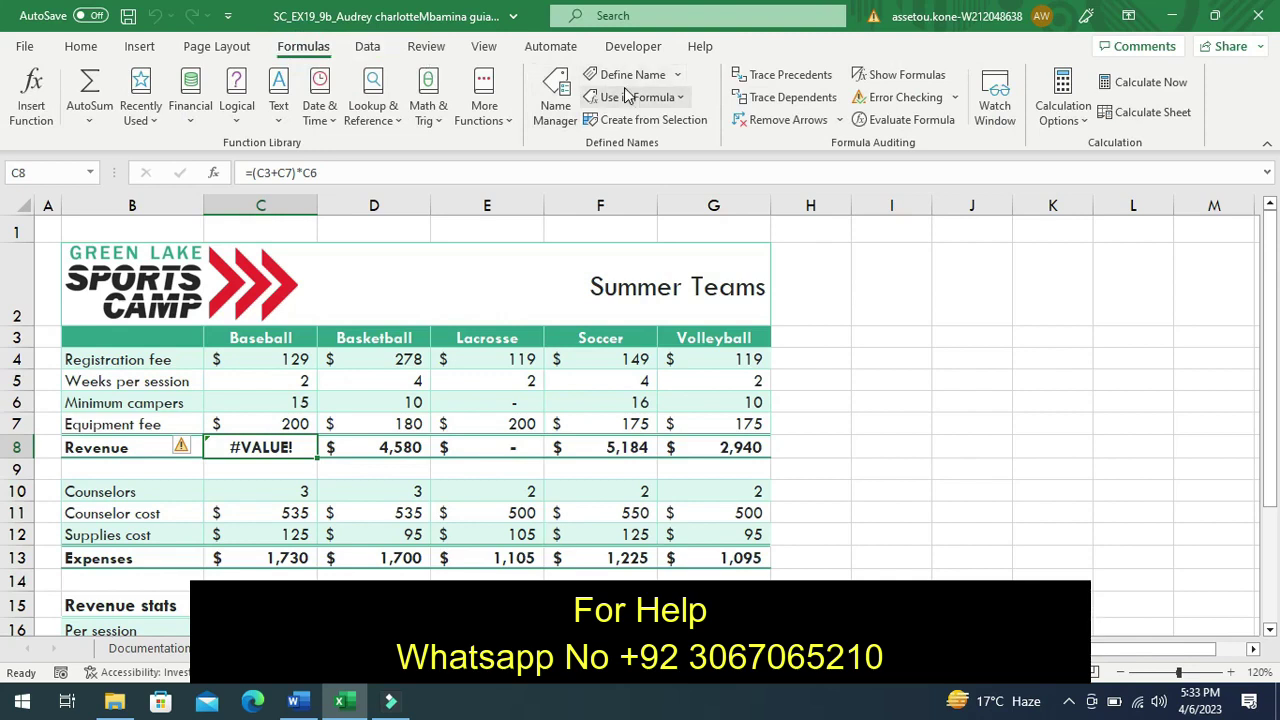
click(789, 85)
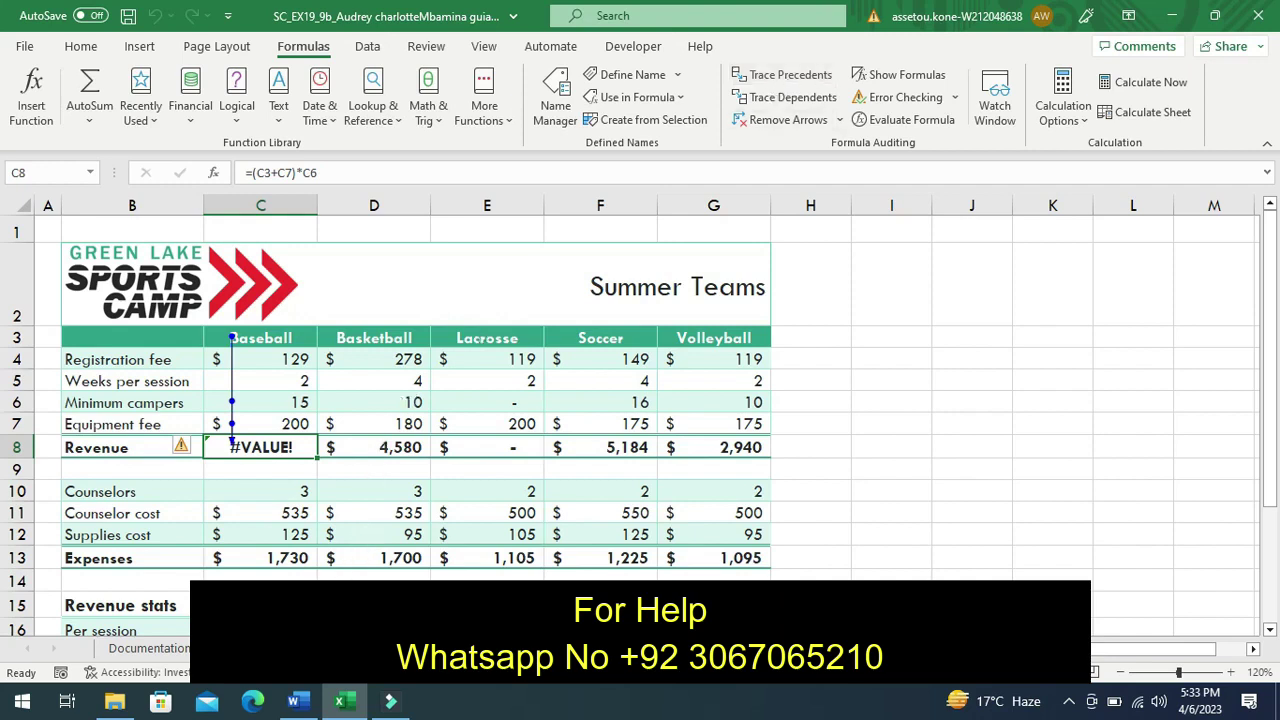
Undo sub-step 1a's highlight and apply yellow highlighting to sub-step 1b (Trace Dependents)
click(296, 705)
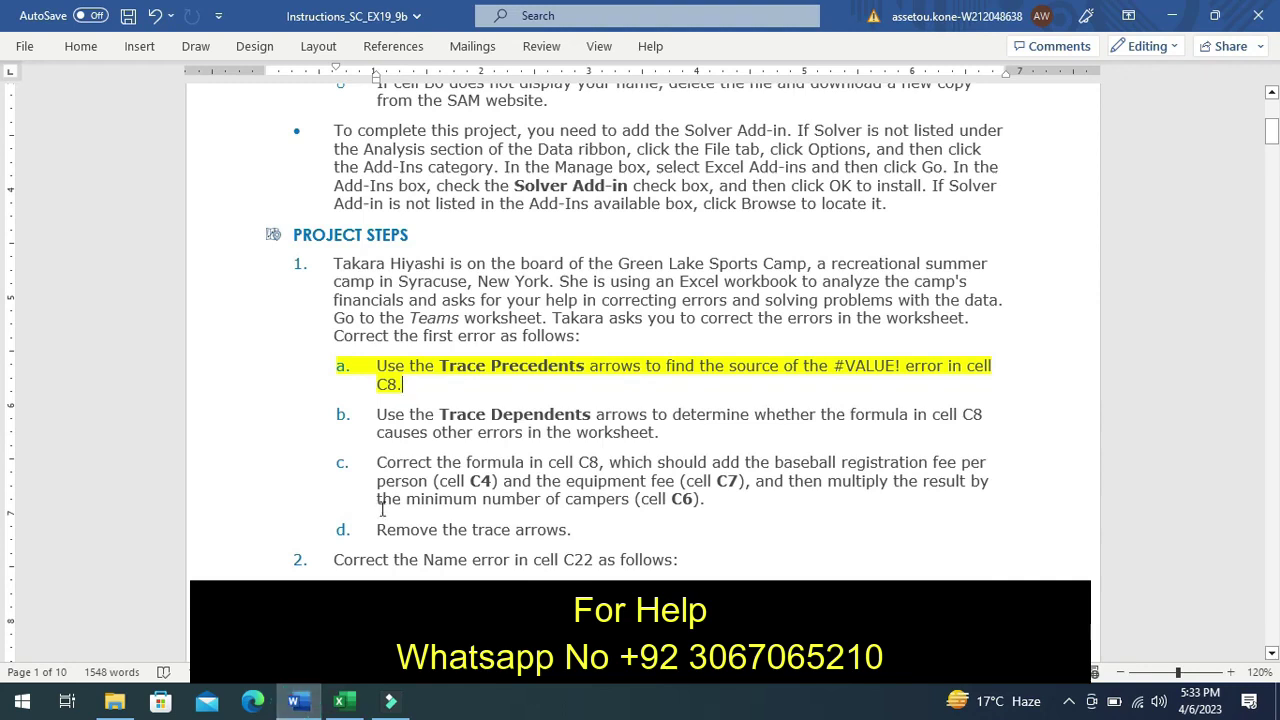
key(ctrl+z)
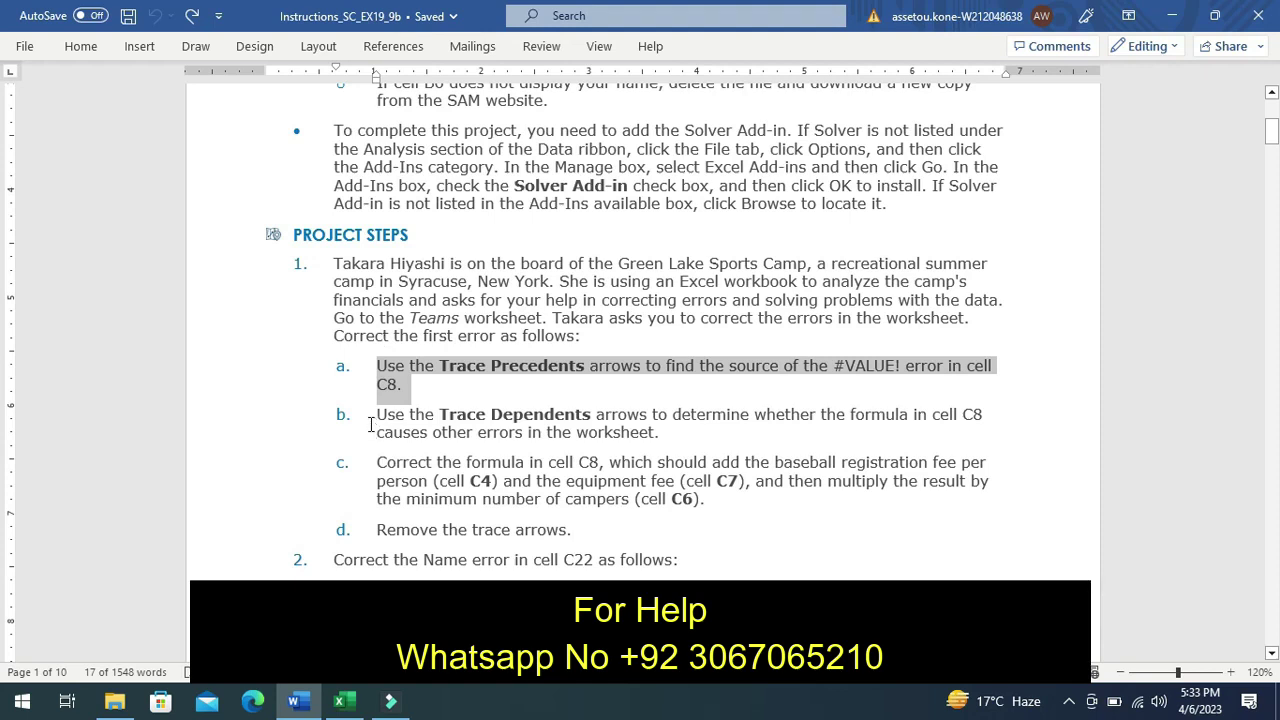
click(371, 424)
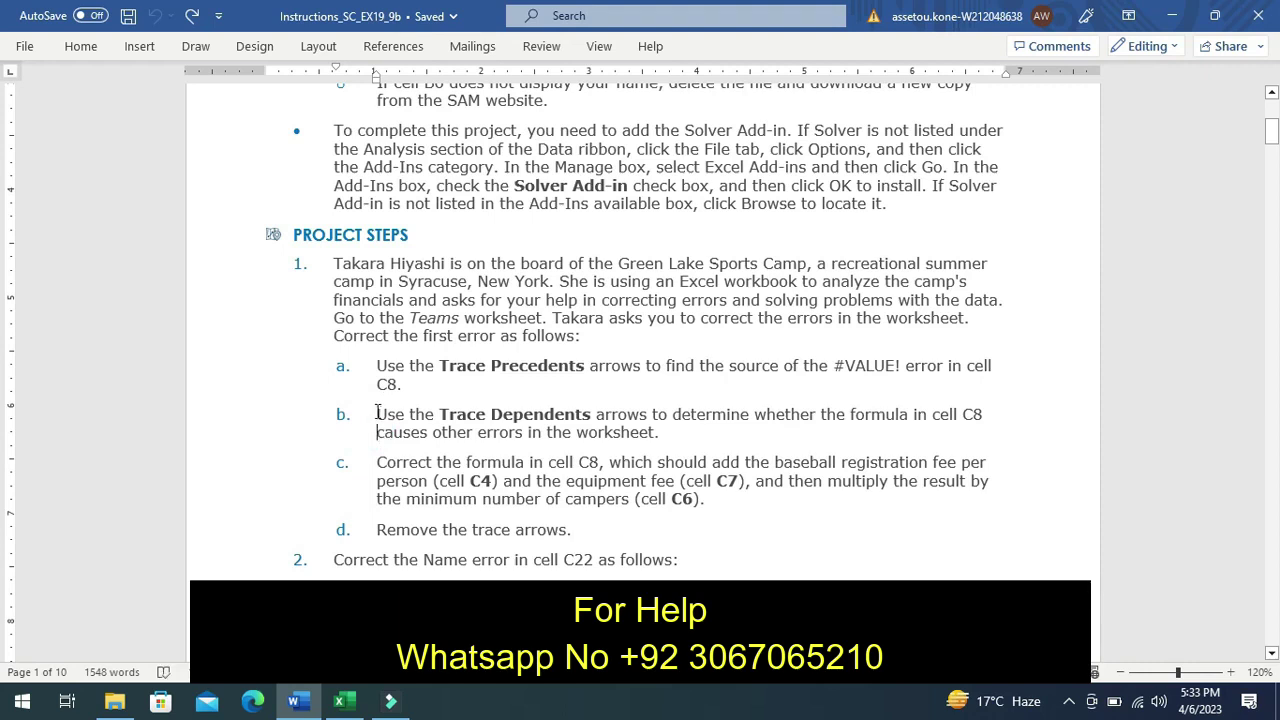
mouse_move(377, 413)
mouse_down()
mouse_move(424, 434)
mouse_move(547, 446)
mouse_move(659, 440)
mouse_up()
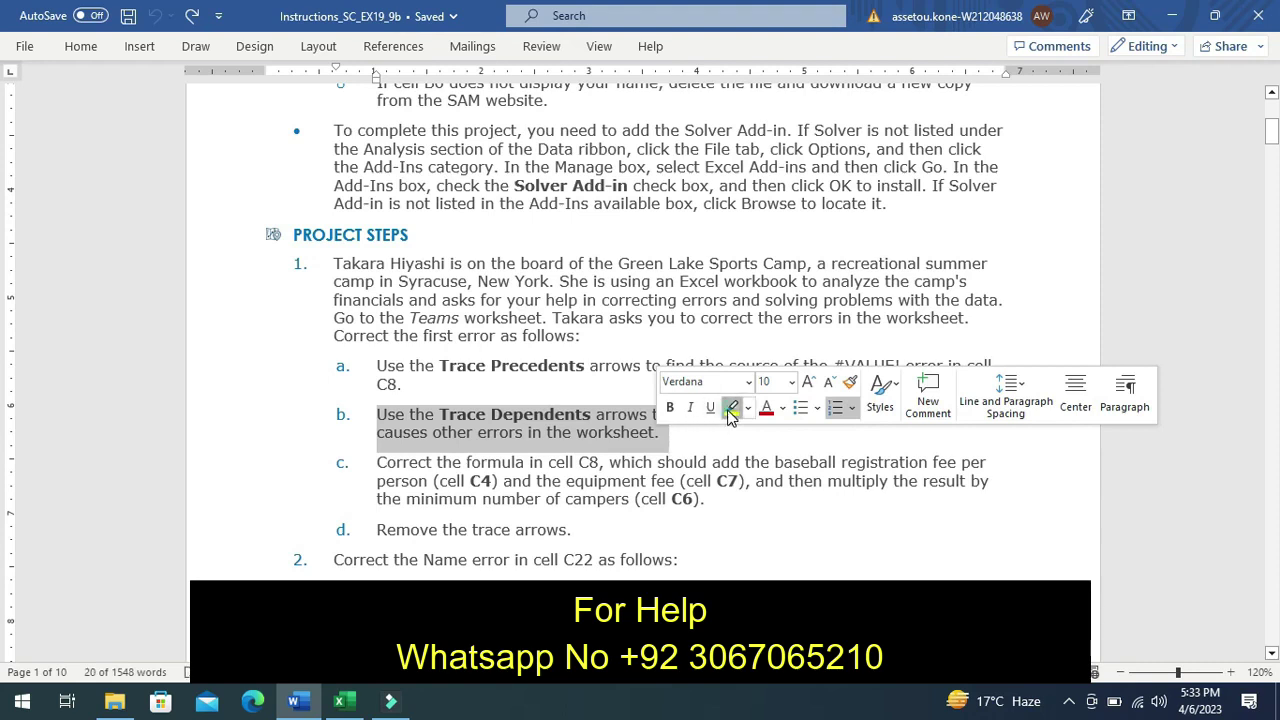
click(731, 408)
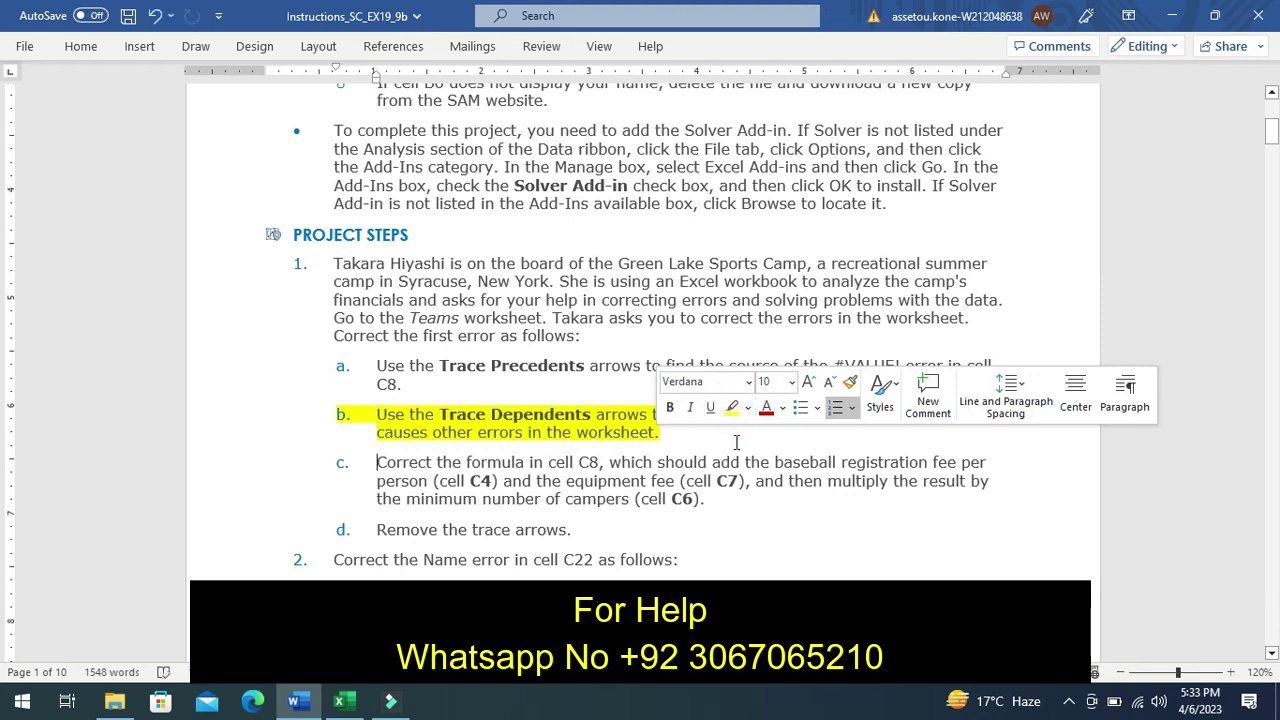
click(736, 442)
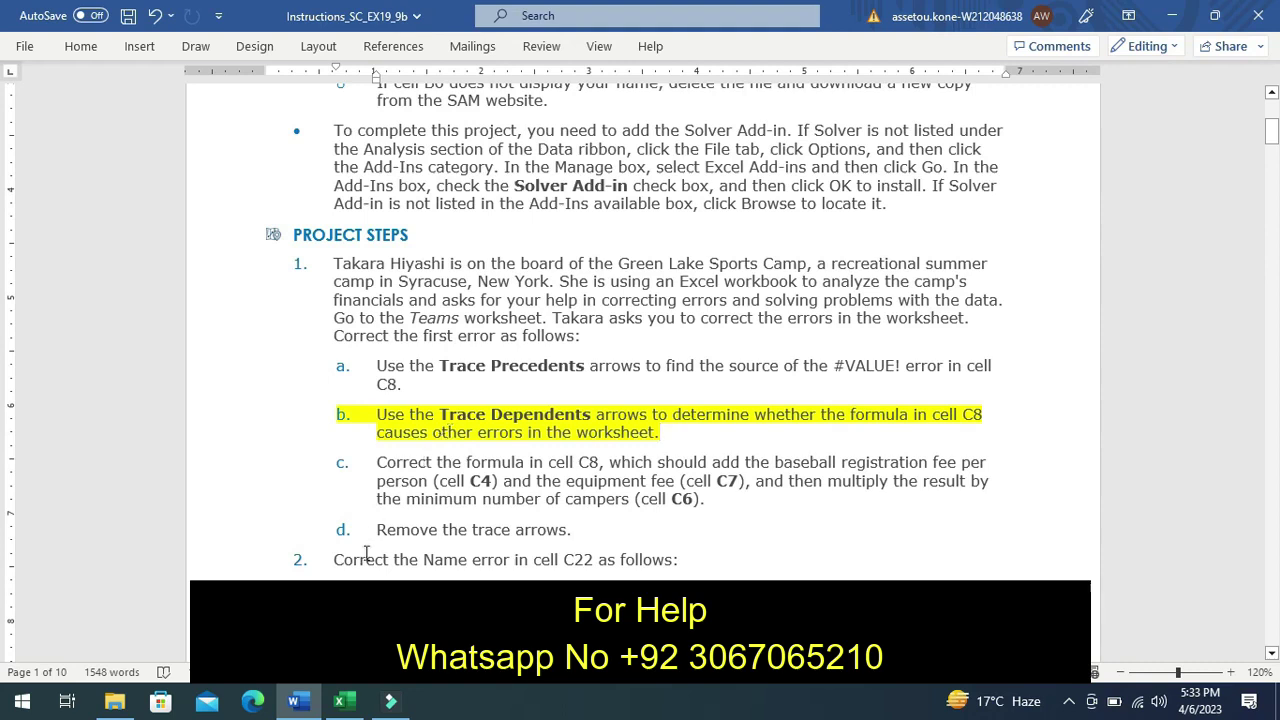
Run Trace Dependents on C8 and scroll down to the arrow reaching the Revenue stats cells
click(345, 703)
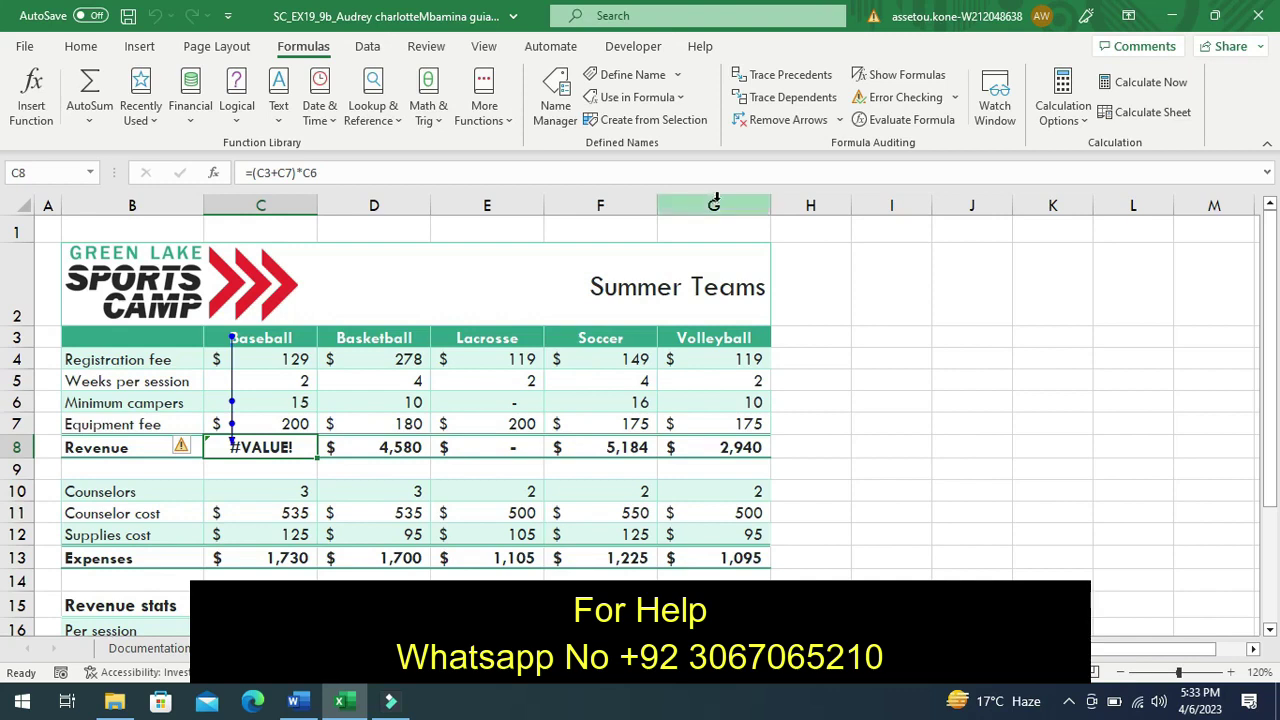
click(781, 100)
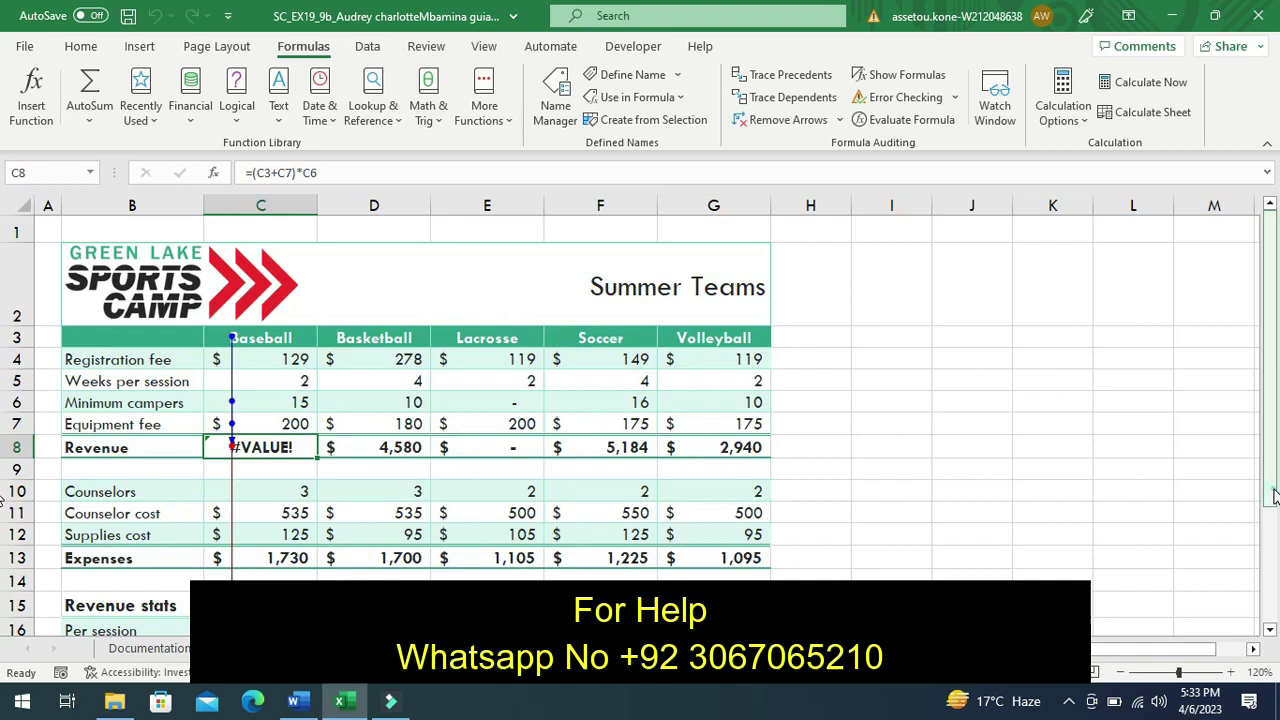
drag(1274, 497, 1274, 530)
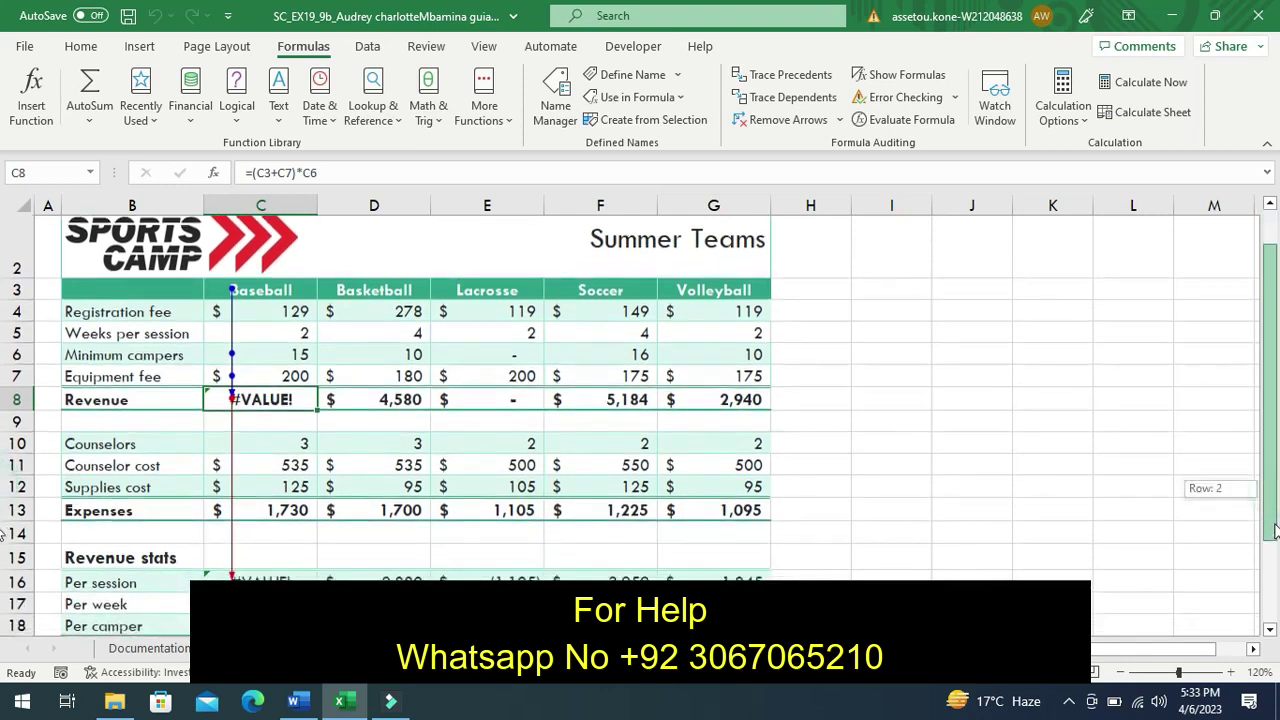
drag(1274, 530, 1274, 556)
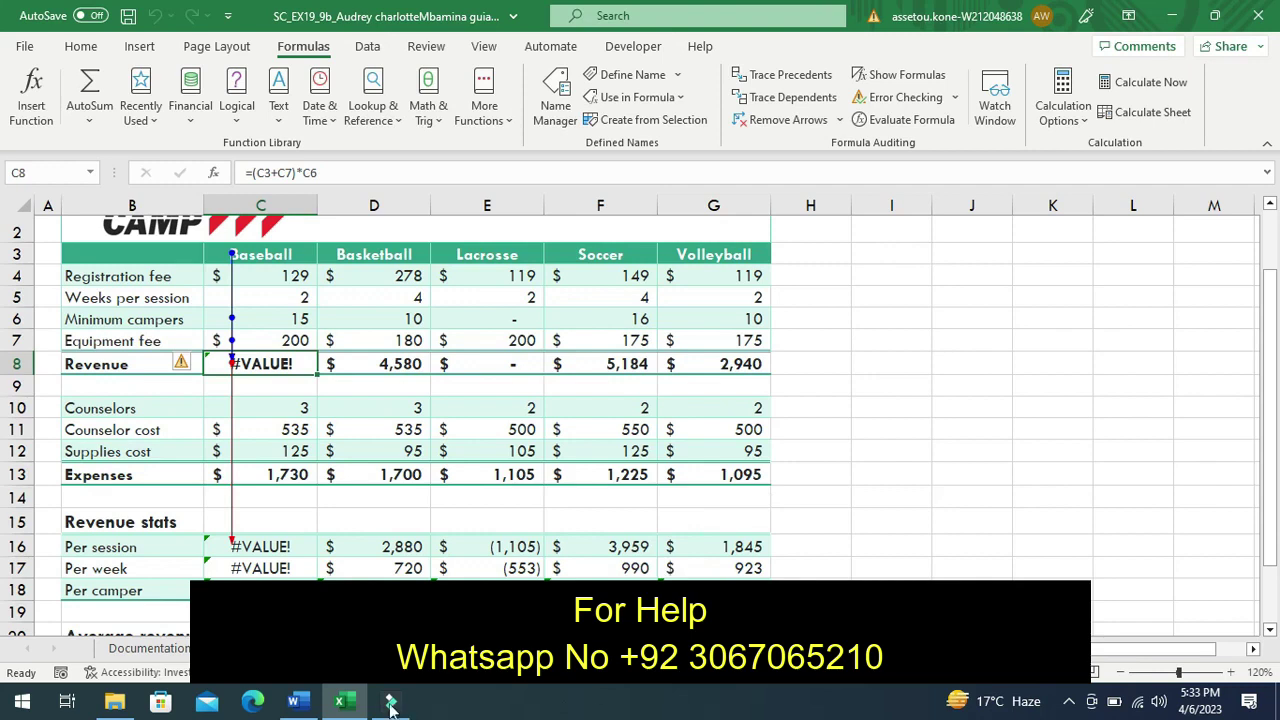
Undo sub-step 1b's highlight and highlight sub-step 1c (correct the C8 formula) in yellow
click(300, 701)
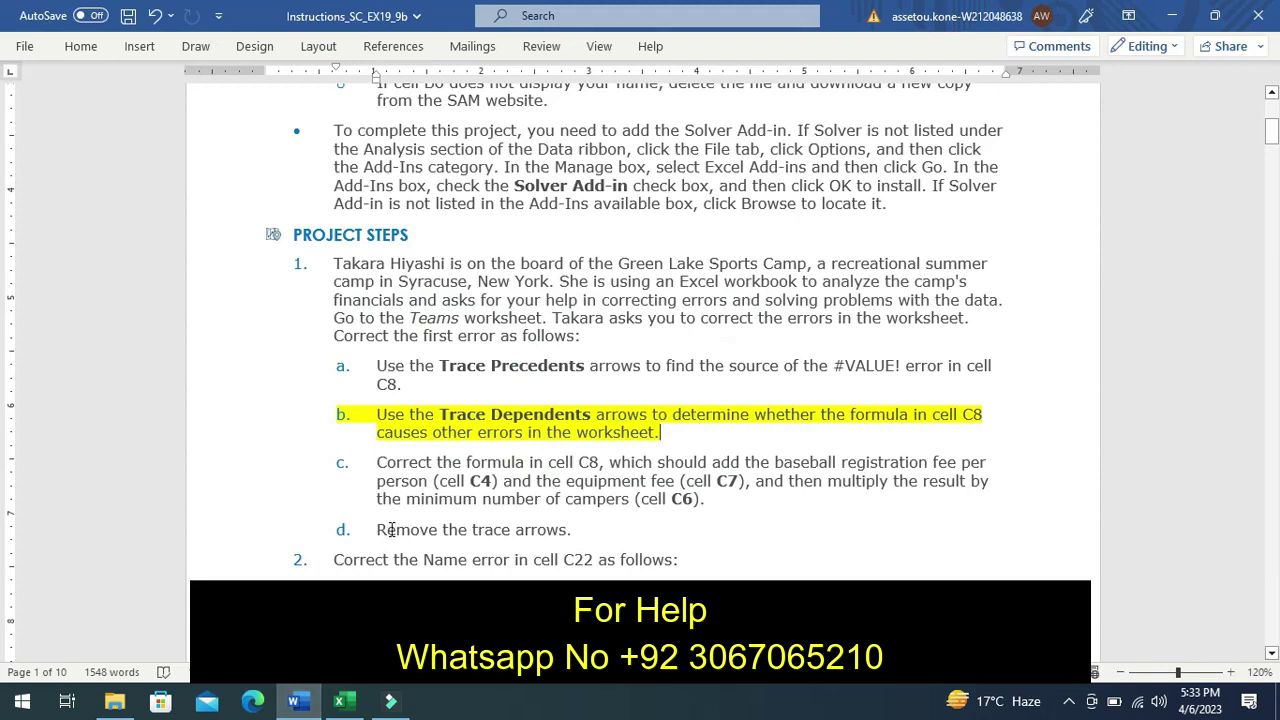
key(ctrl+z)
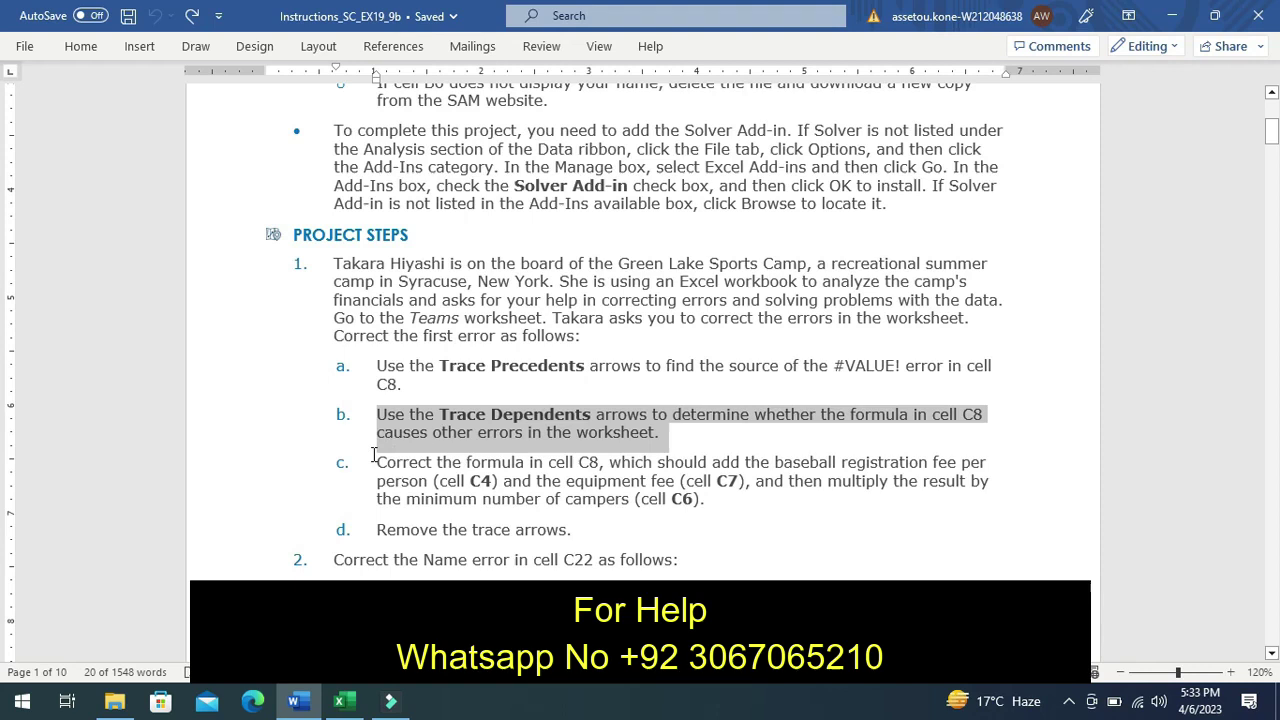
click(374, 456)
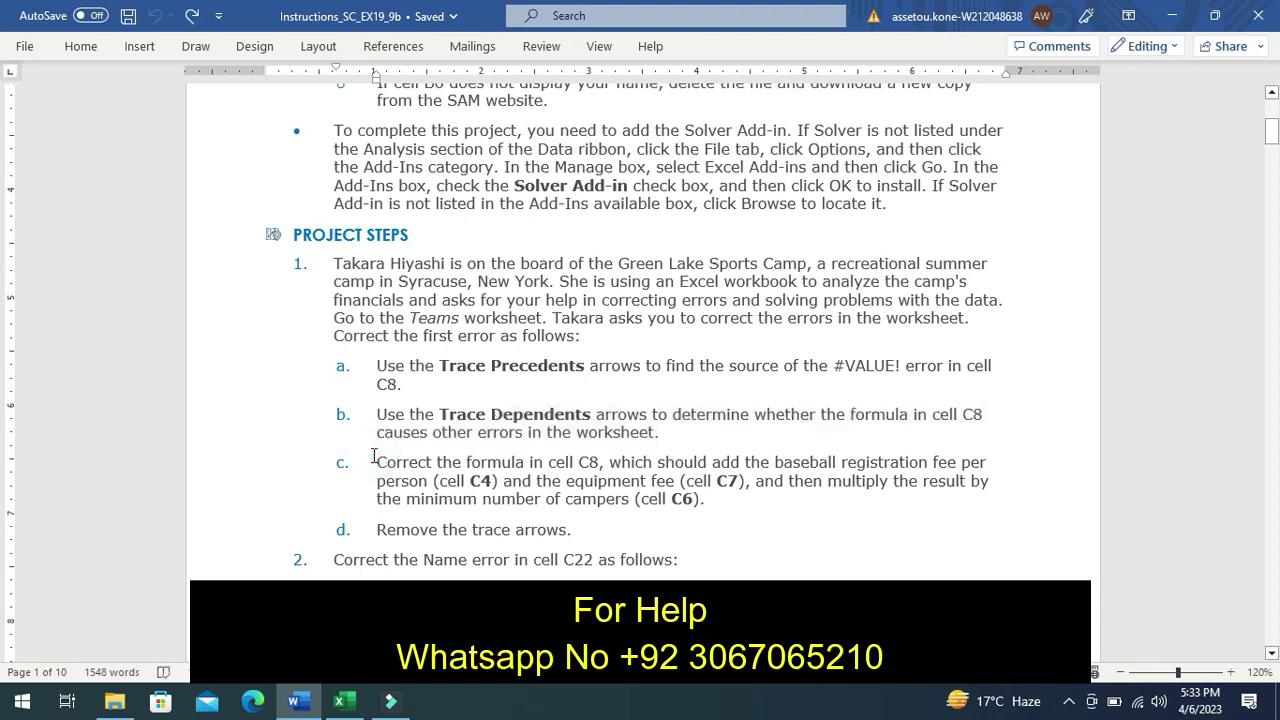
drag(374, 456, 567, 498)
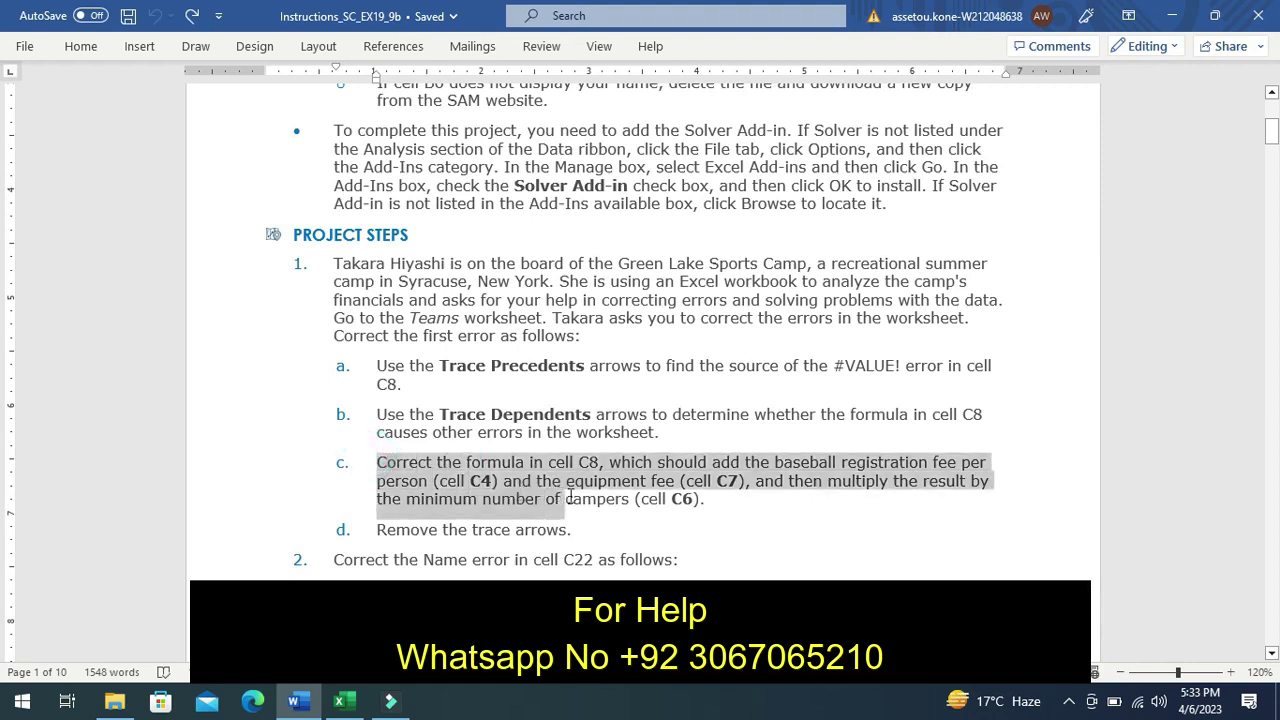
mouse_move(567, 498)
mouse_down()
mouse_move(670, 487)
mouse_move(703, 511)
mouse_up()
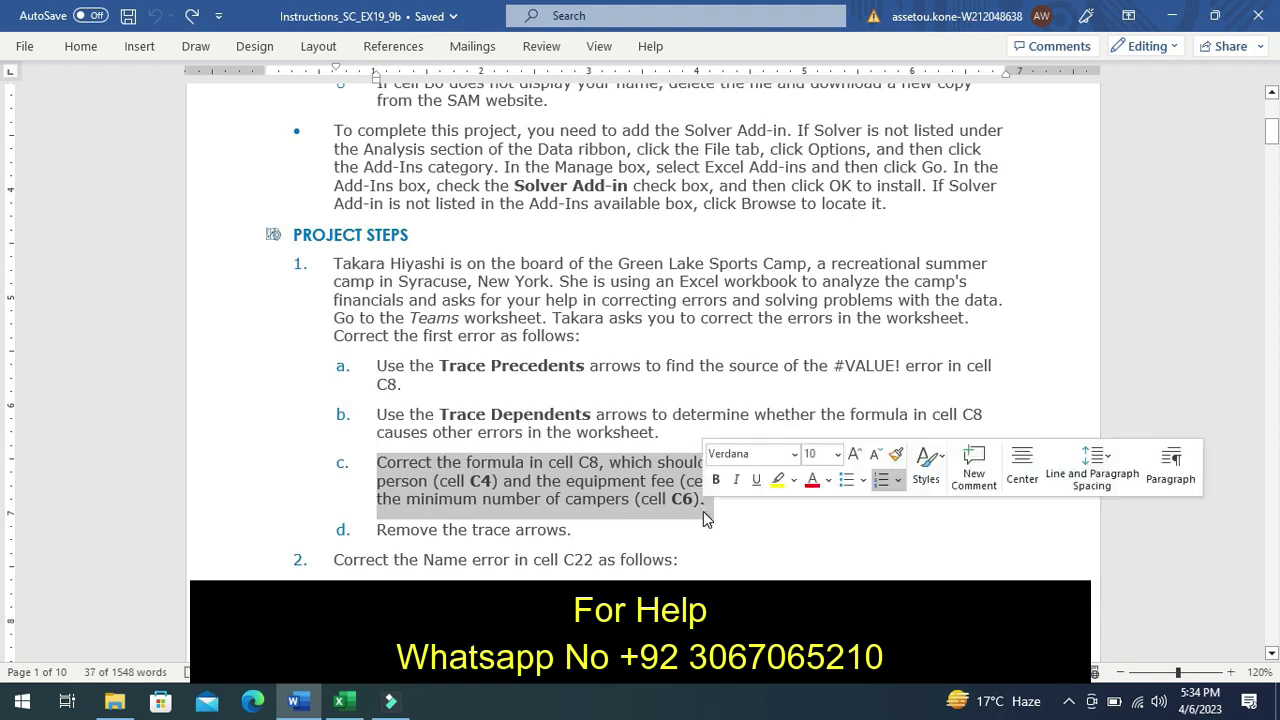
click(778, 481)
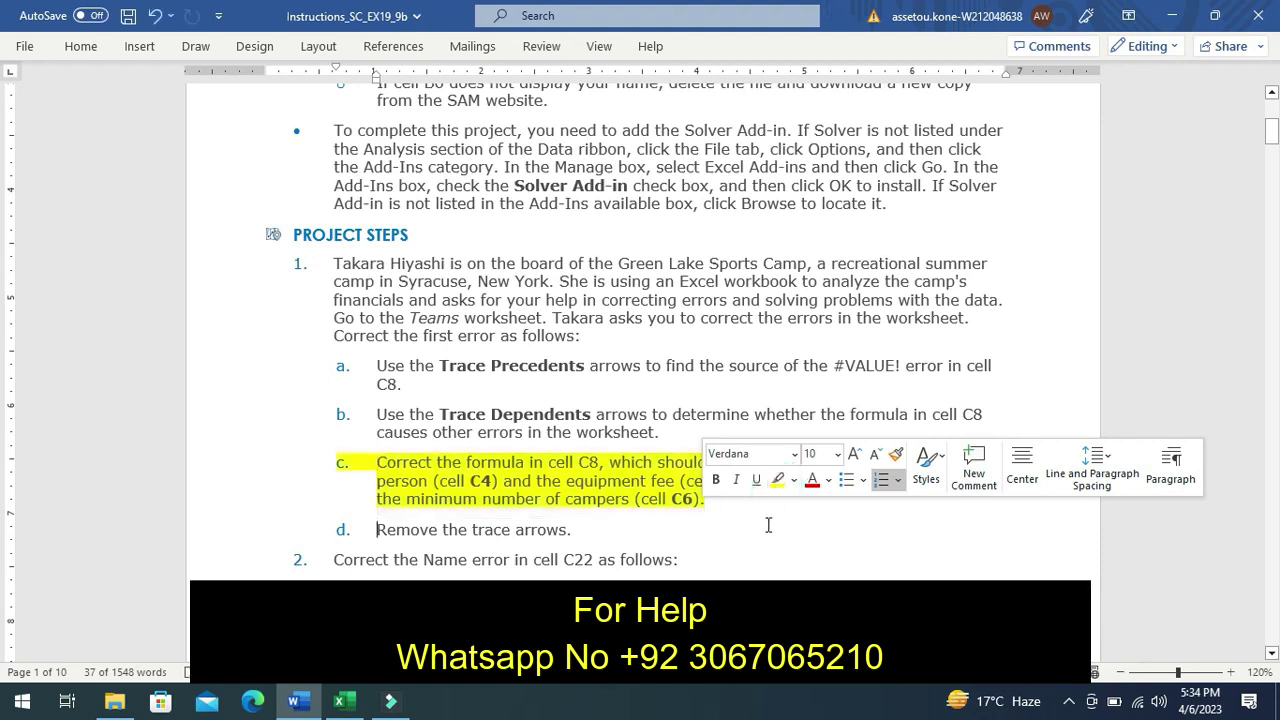
click(768, 525)
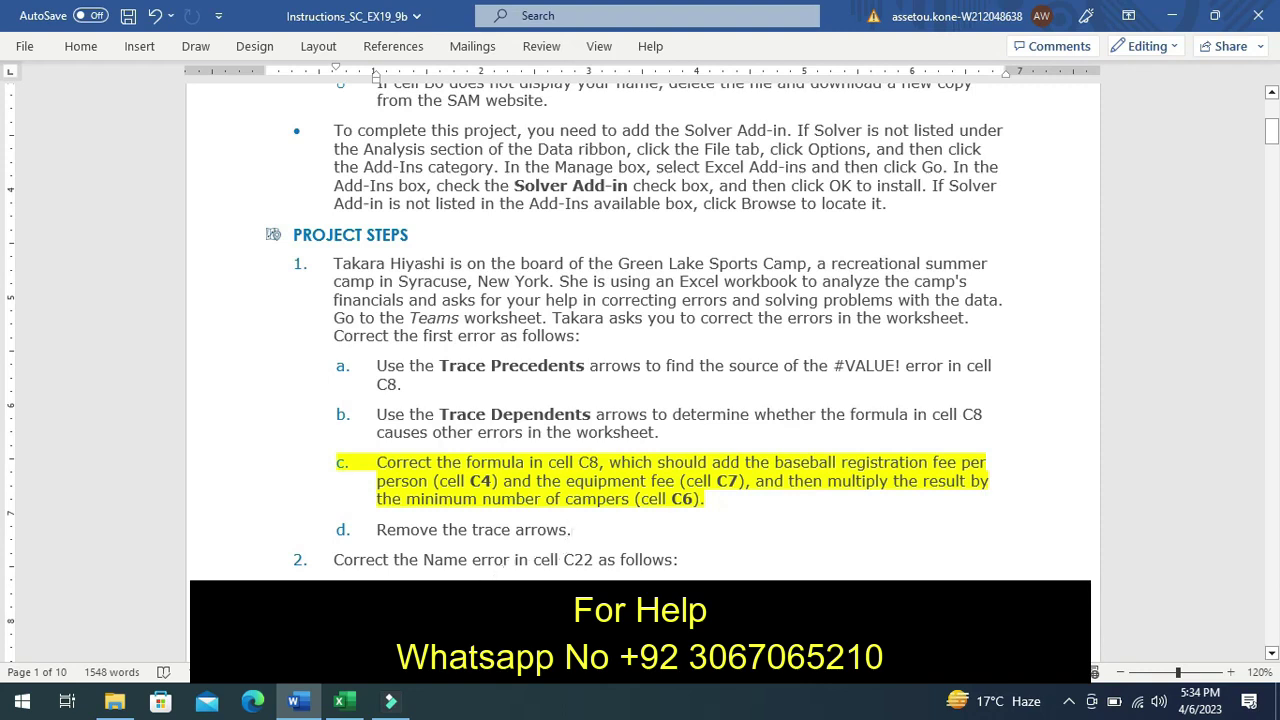
Edit C8's formula from C3 to C4, making it =(C4+C7)*C6 showing $4,935
click(340, 703)
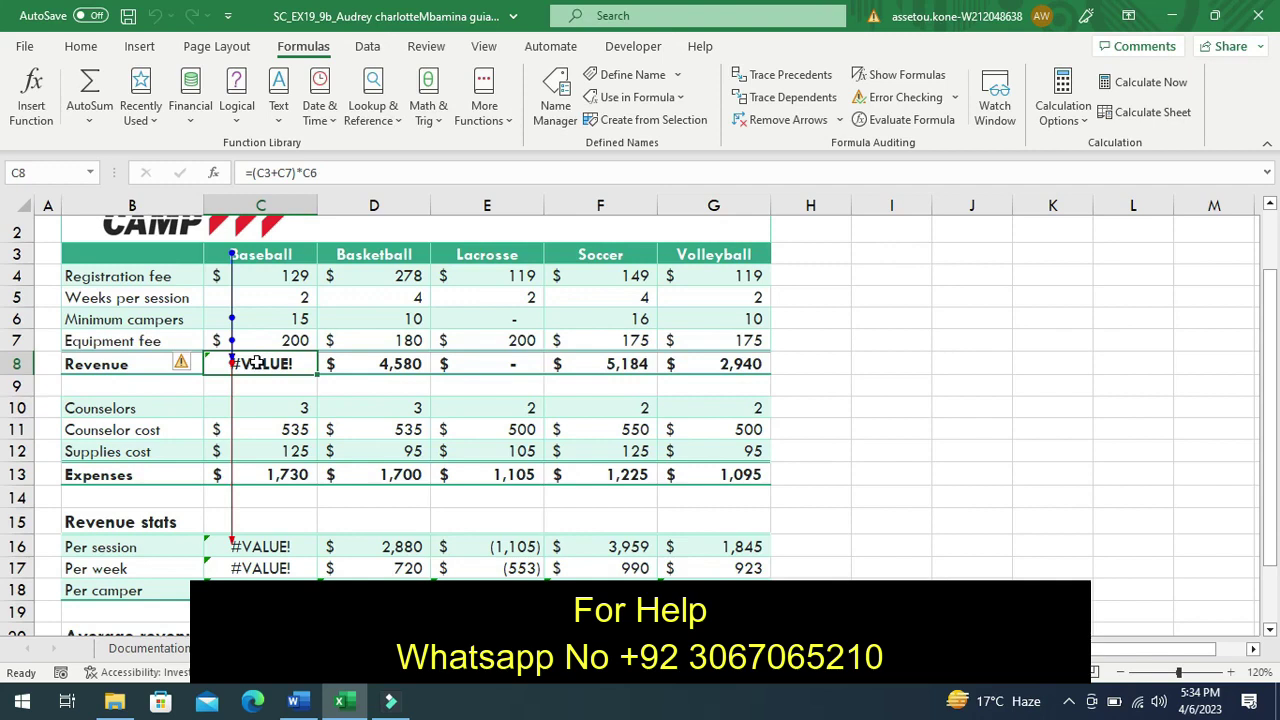
double_click(257, 363)
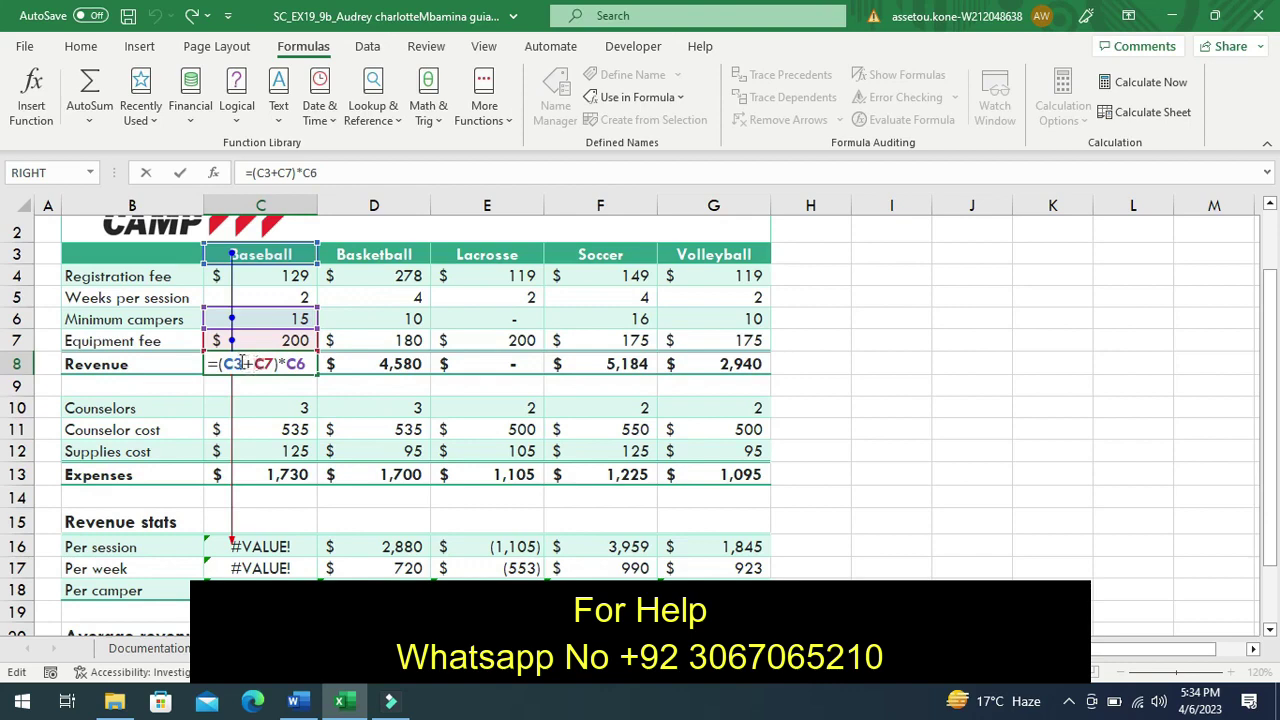
click(242, 363)
key(BackSpace)
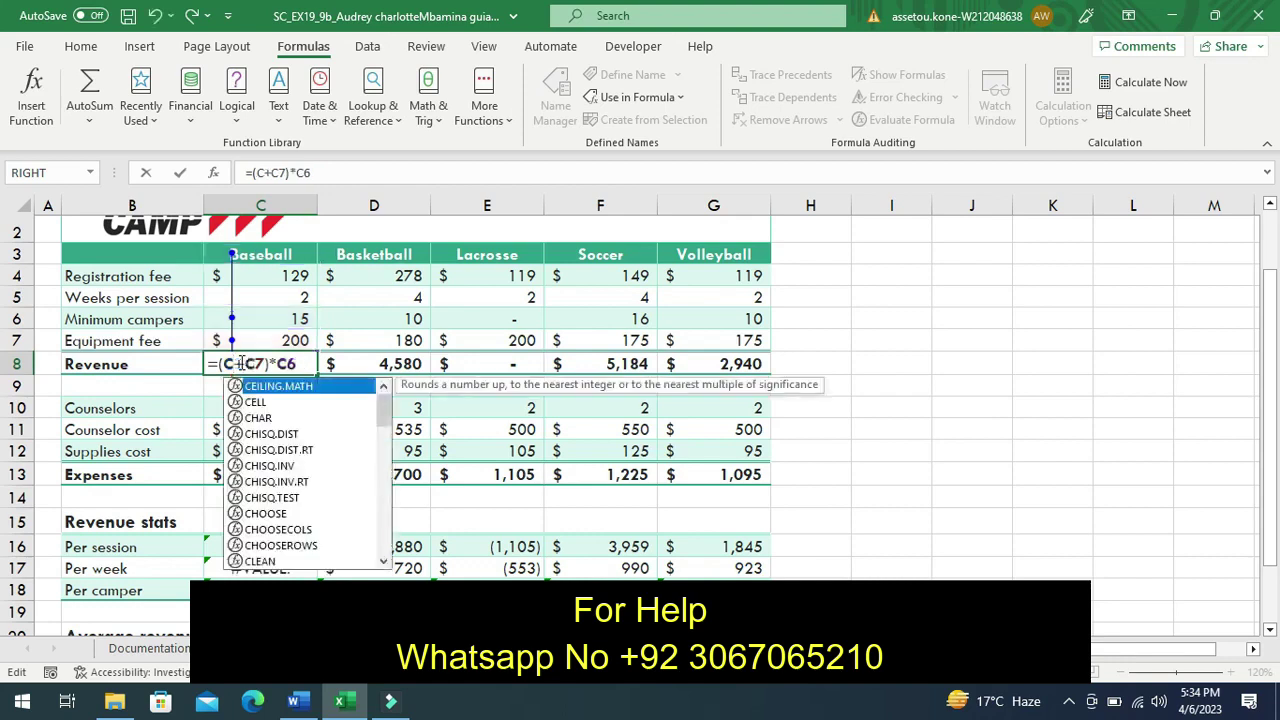
text(4)
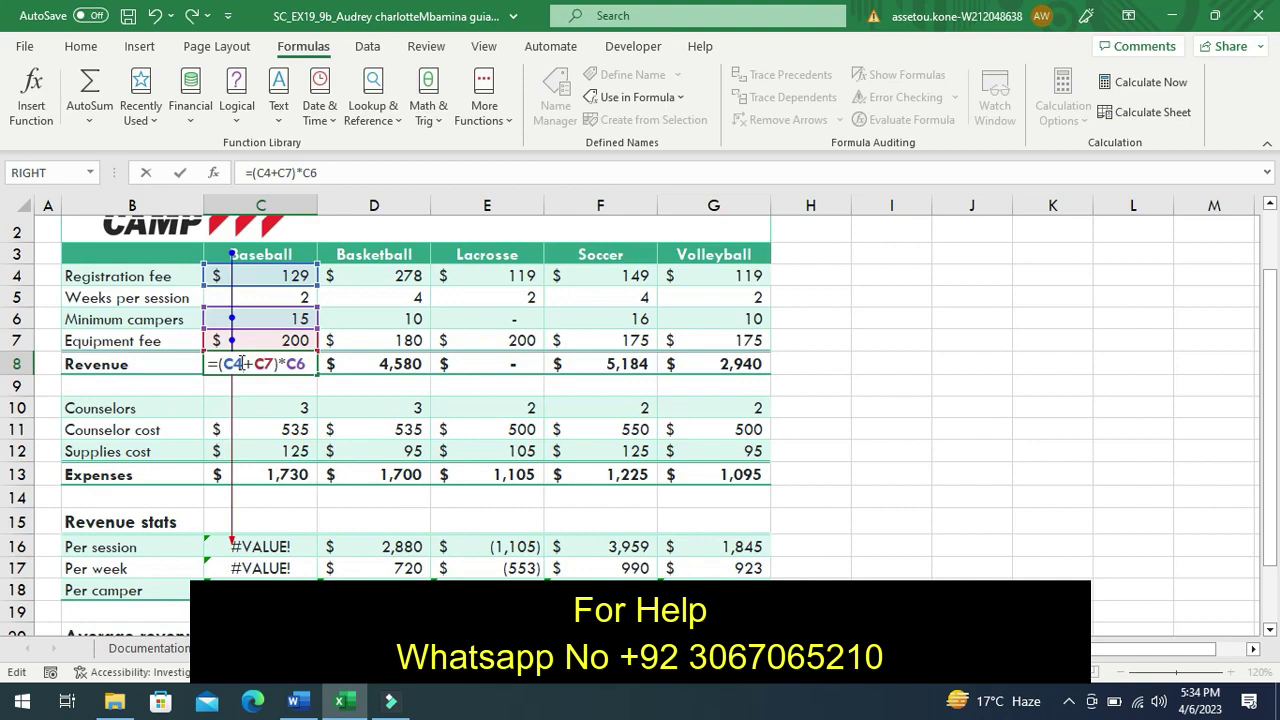
key(Return)
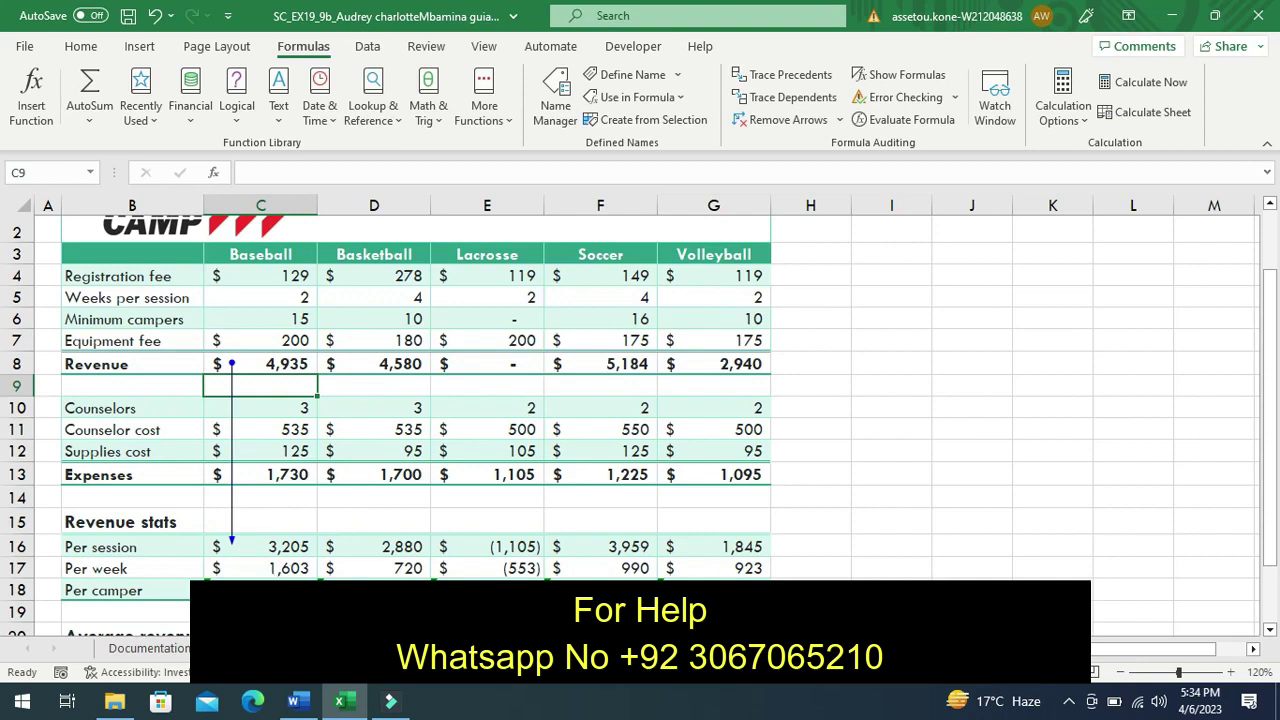
Shift the yellow highlight from sub-step 1c to 1d, "Remove the trace arrows."
click(298, 703)
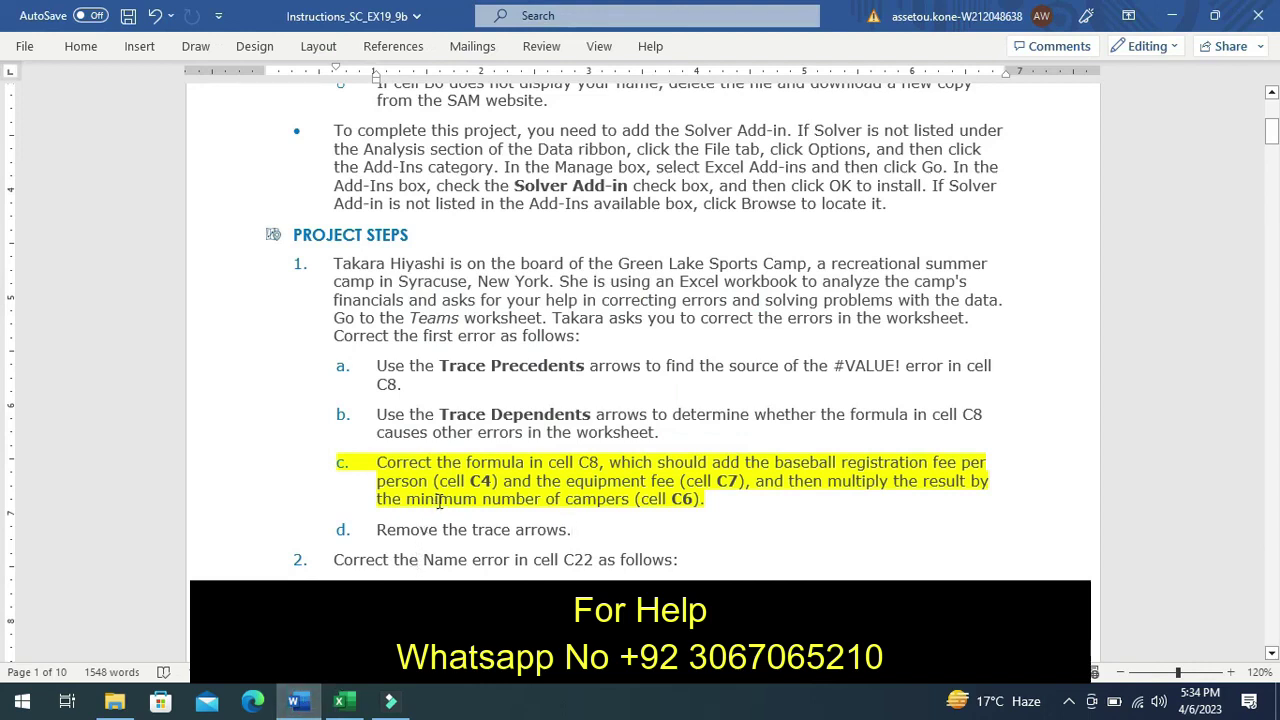
triple_click(438, 501)
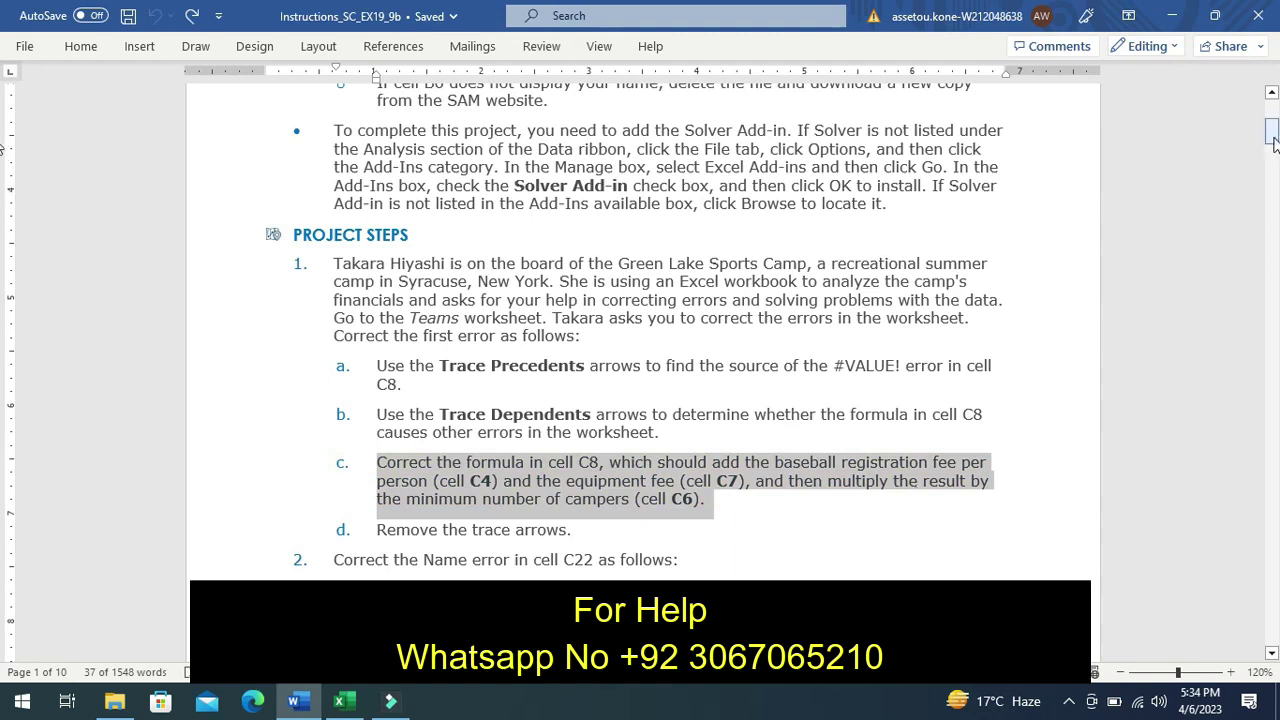
drag(1272, 142, 1276, 152)
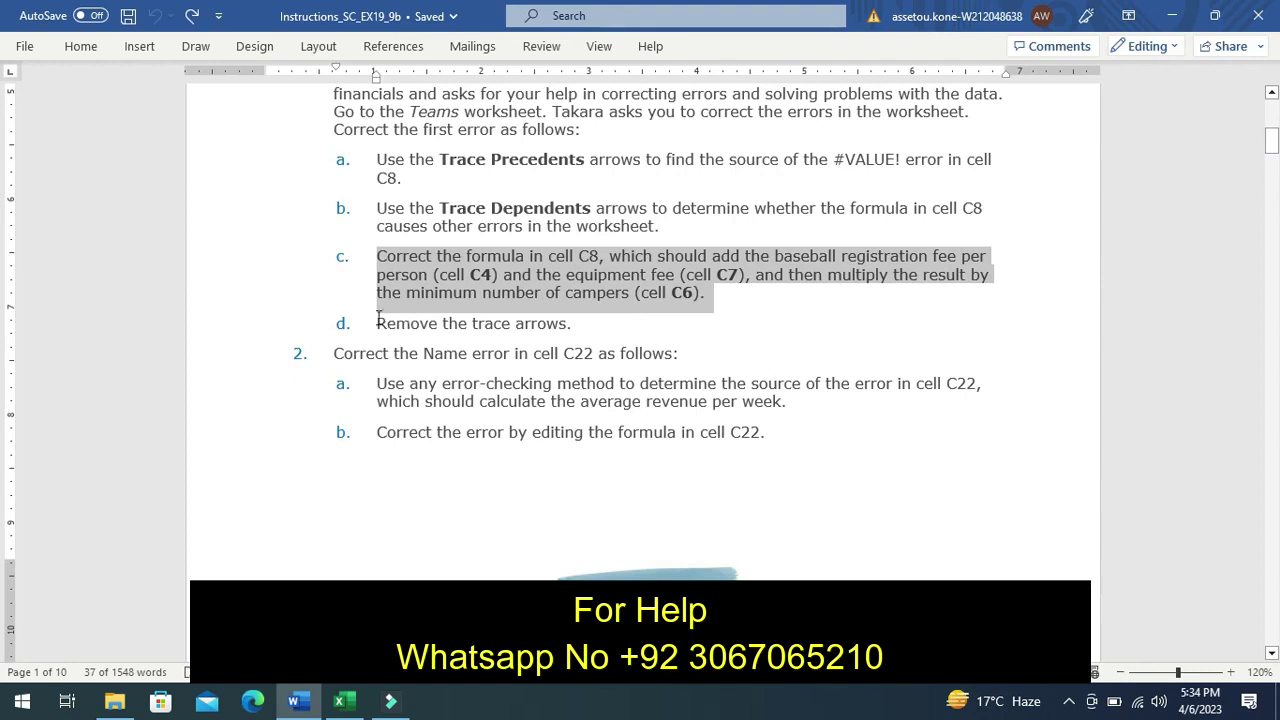
click(378, 318)
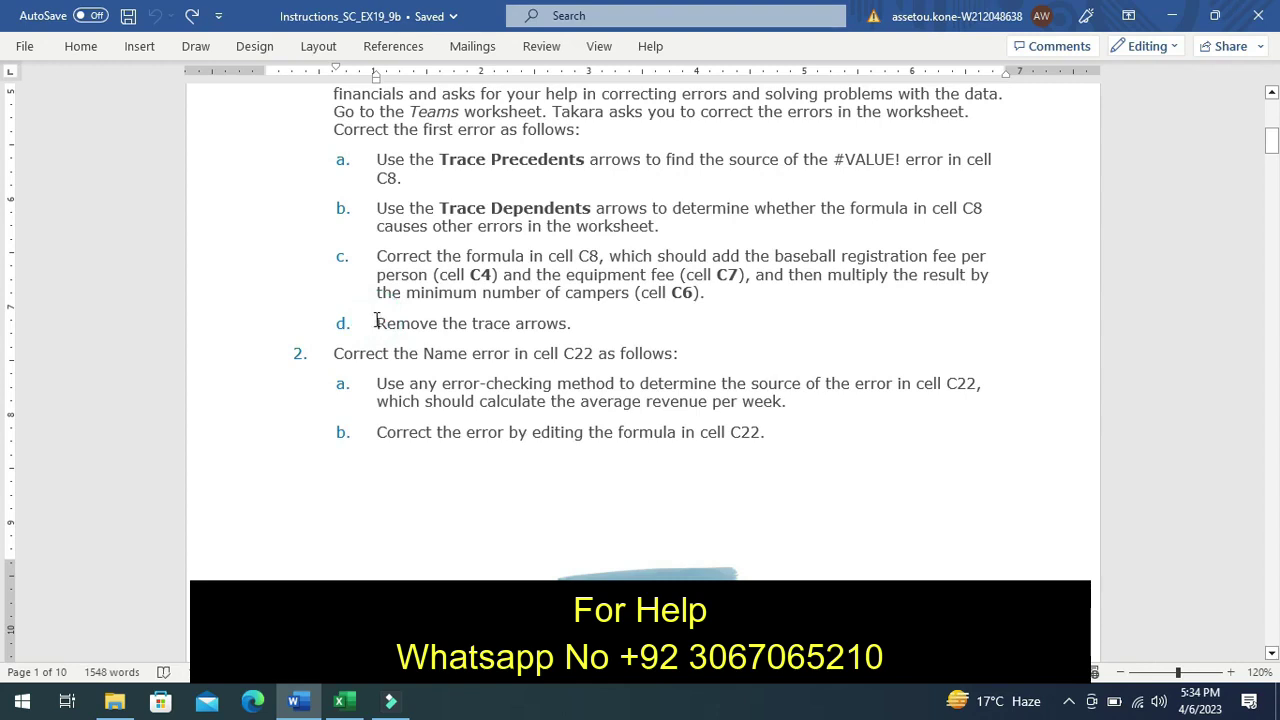
drag(376, 320, 467, 324)
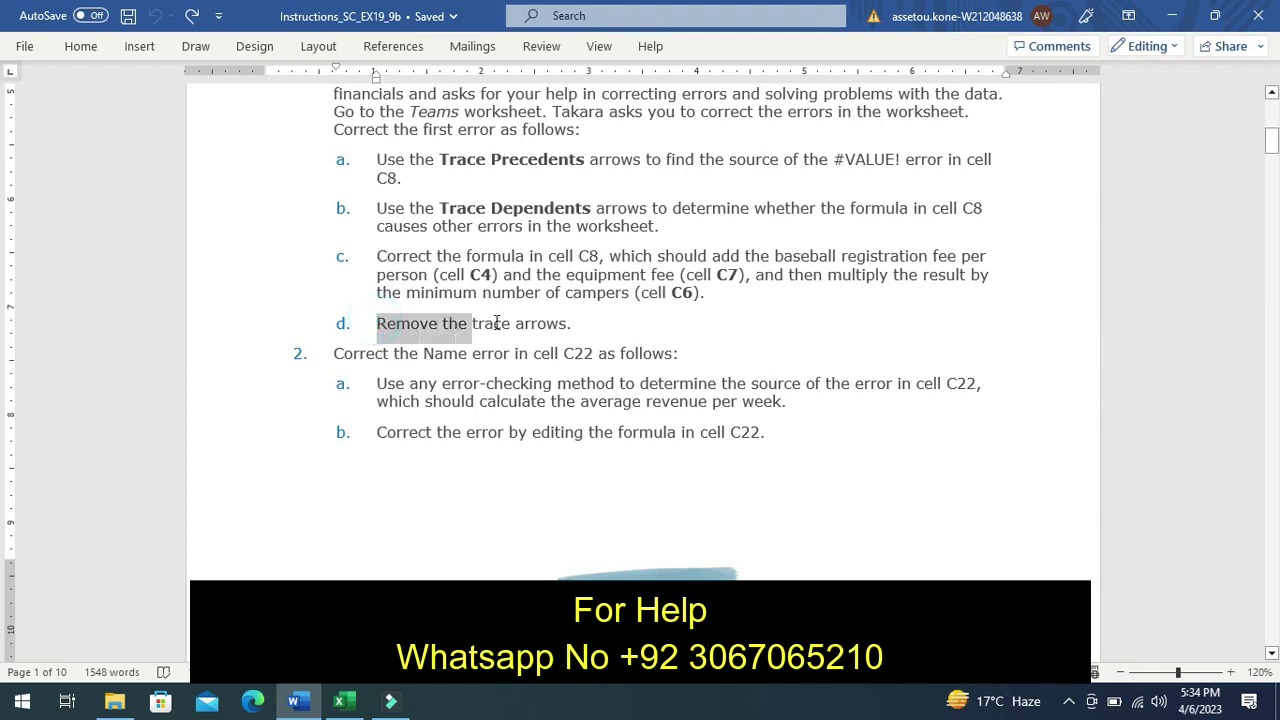
drag(467, 324, 575, 335)
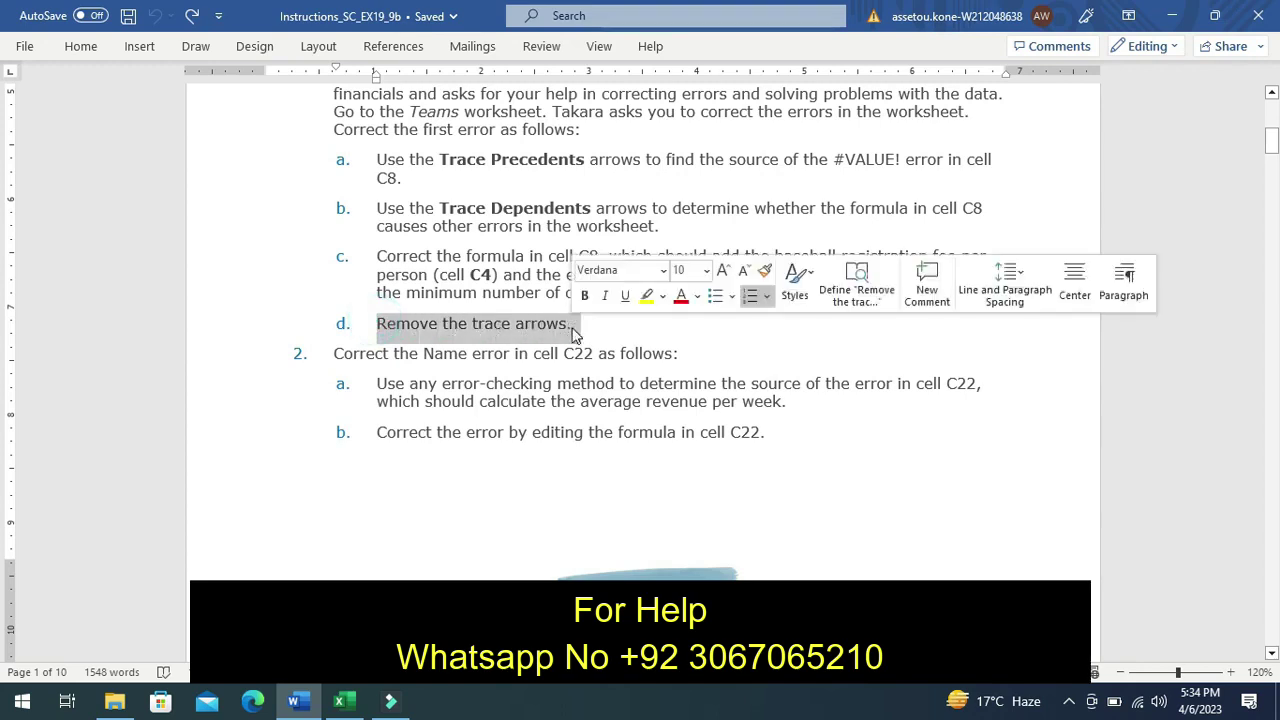
click(647, 296)
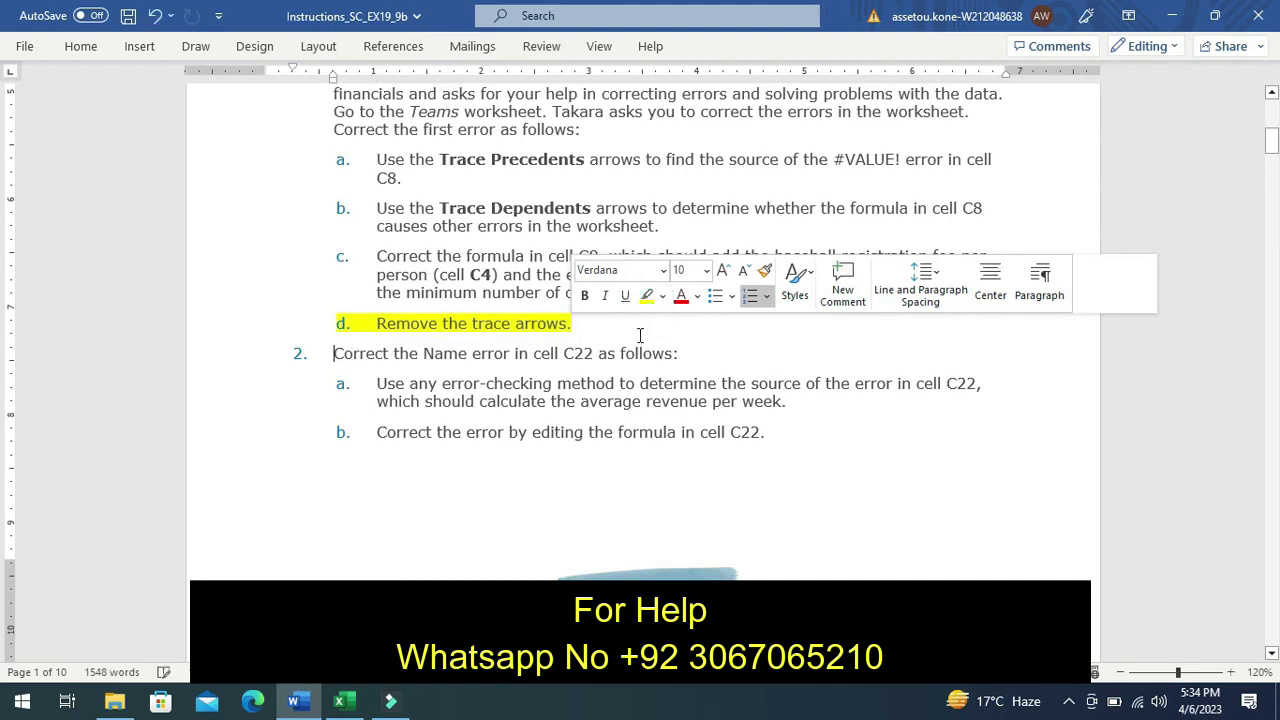
click(639, 335)
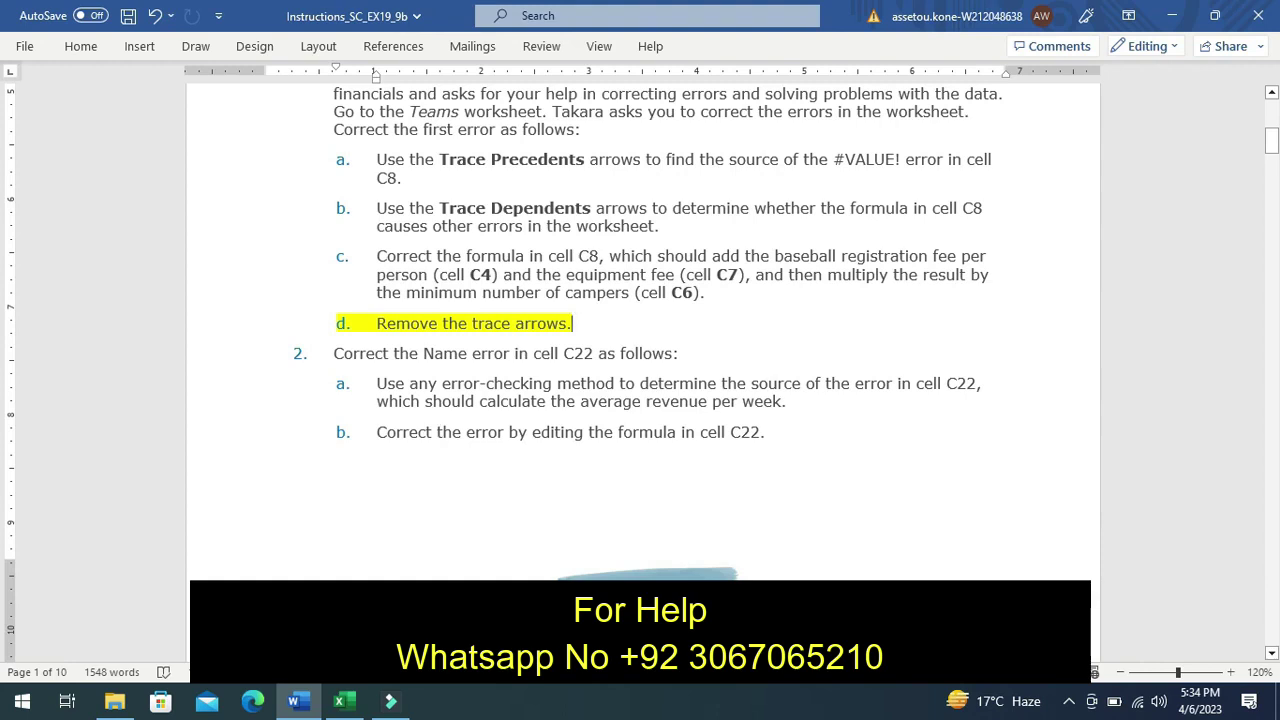
Remove all trace arrows from the Summer Teams sheet and return to the Word instructions
click(345, 706)
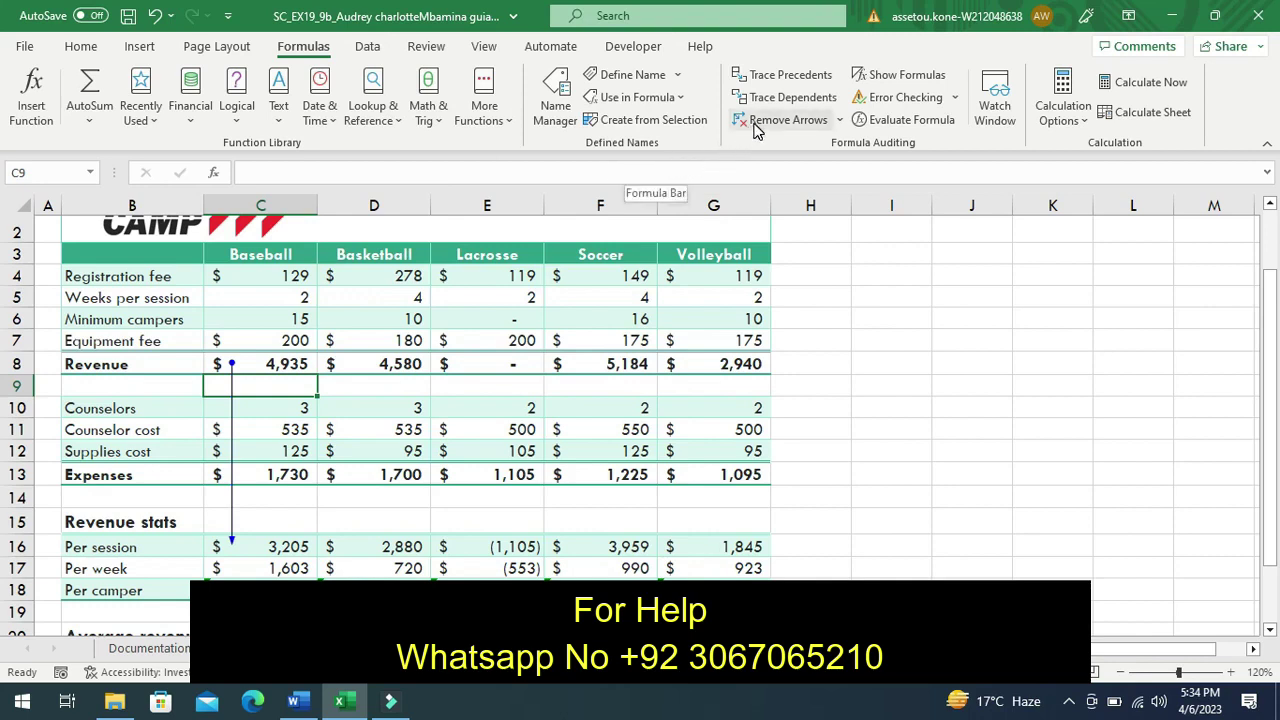
click(755, 125)
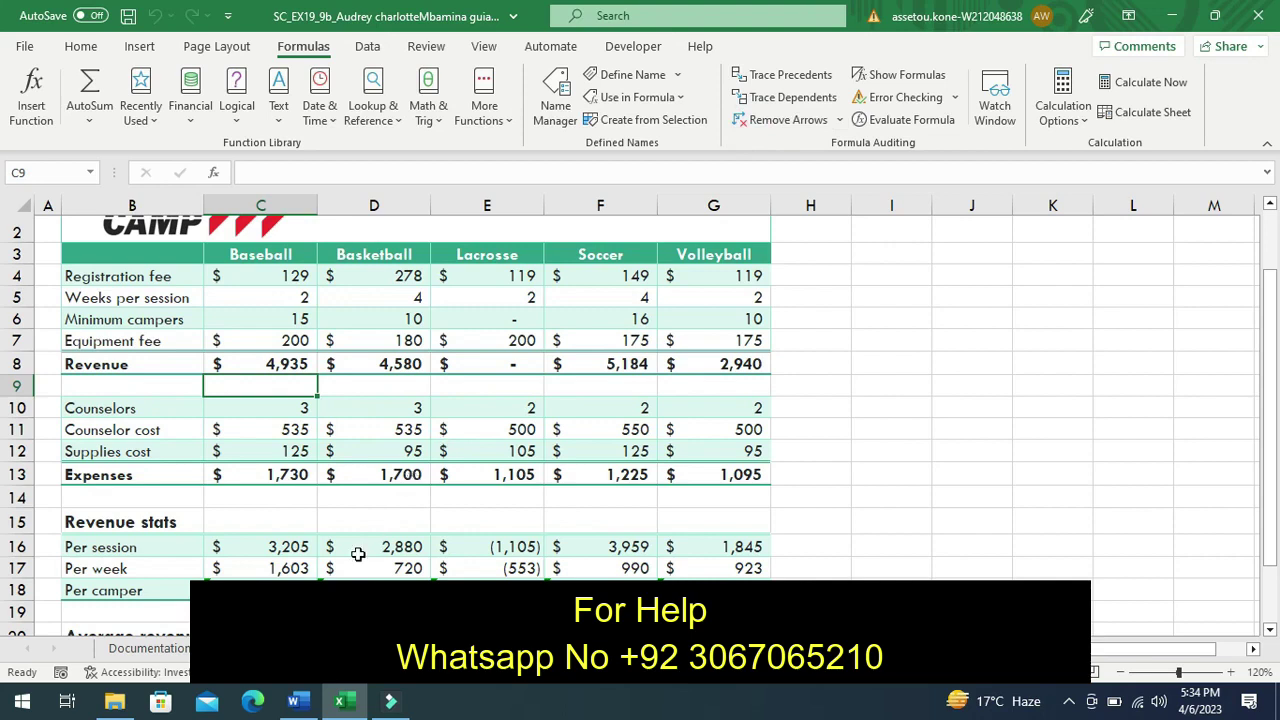
click(299, 703)
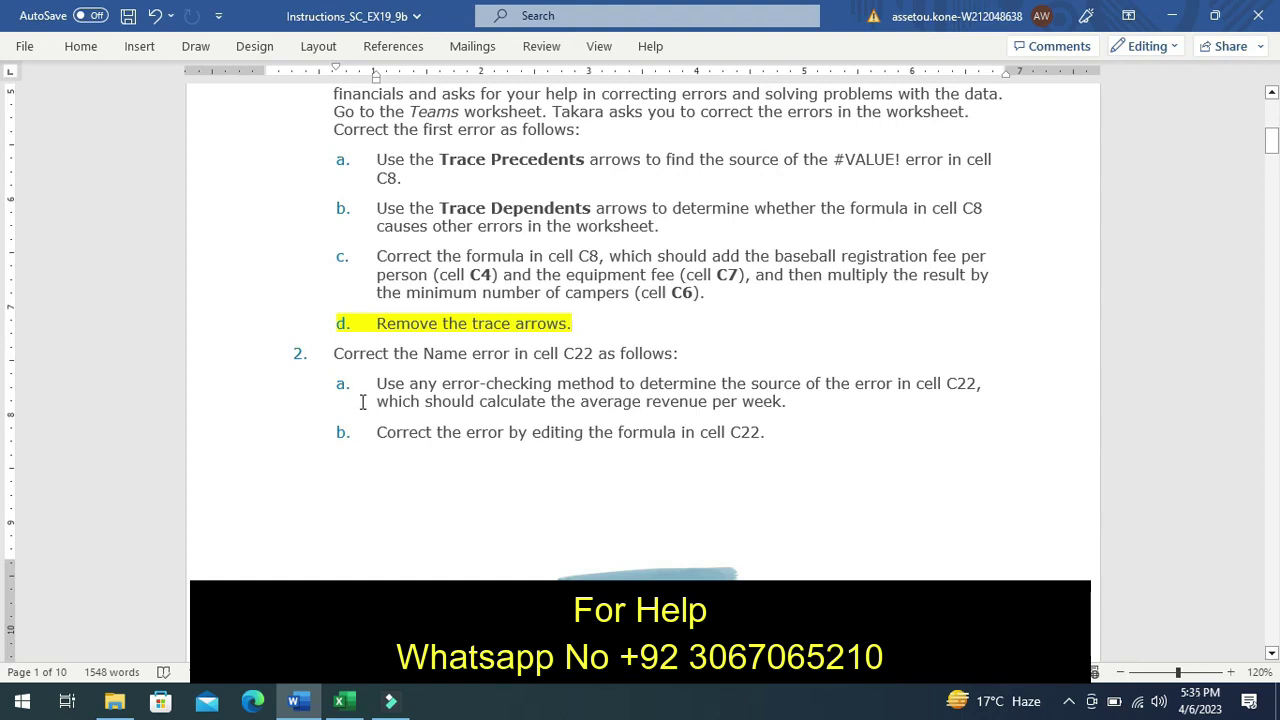
Undo the yellow highlight on step 1d of the instructions
click(362, 401)
key(ctrl+z)
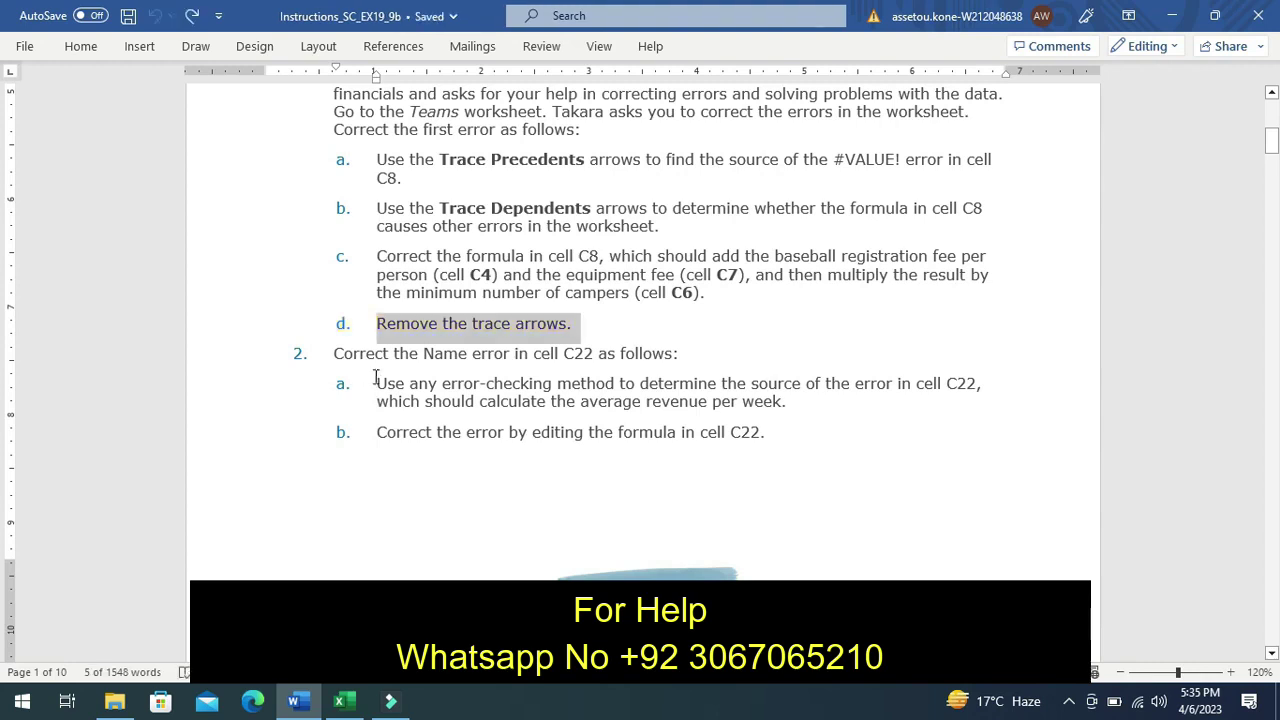
click(375, 380)
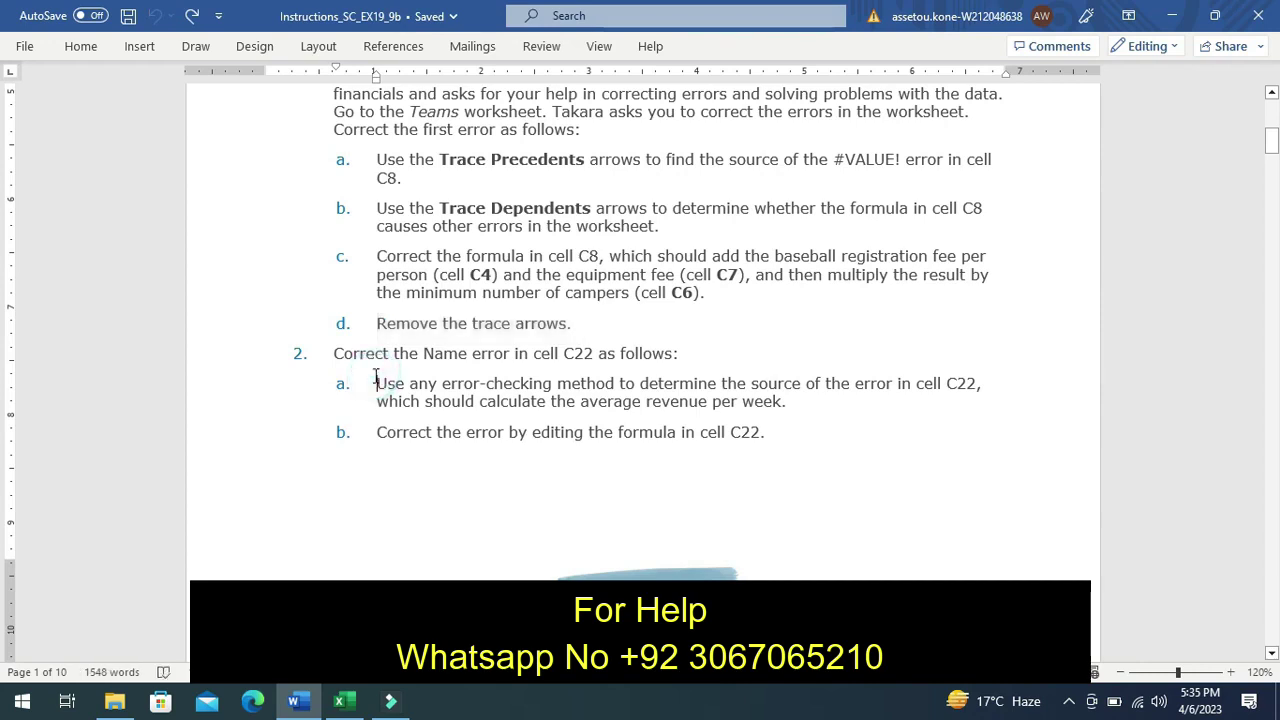
Highlight step 2a, about finding the C22 error, in yellow, then return to Excel
click(375, 377)
mouse_move(410, 378)
mouse_down()
mouse_move(555, 386)
mouse_move(656, 412)
mouse_move(787, 402)
mouse_up()
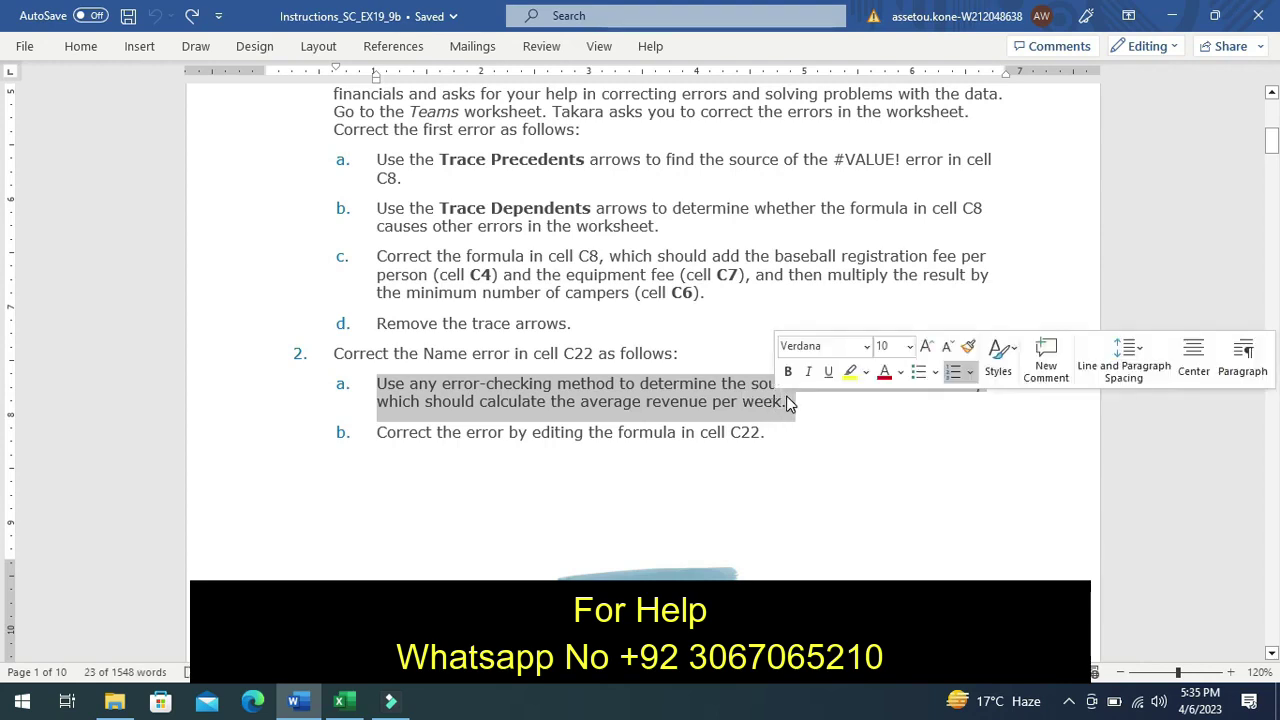
click(849, 375)
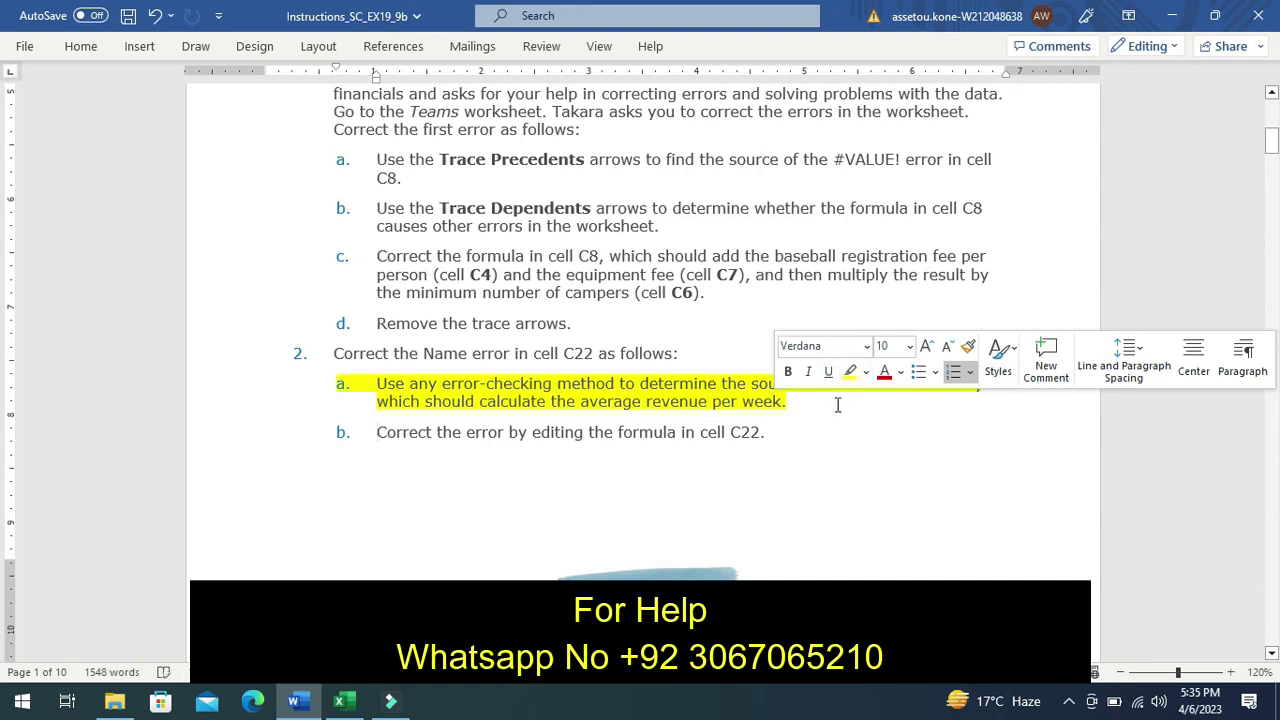
click(838, 404)
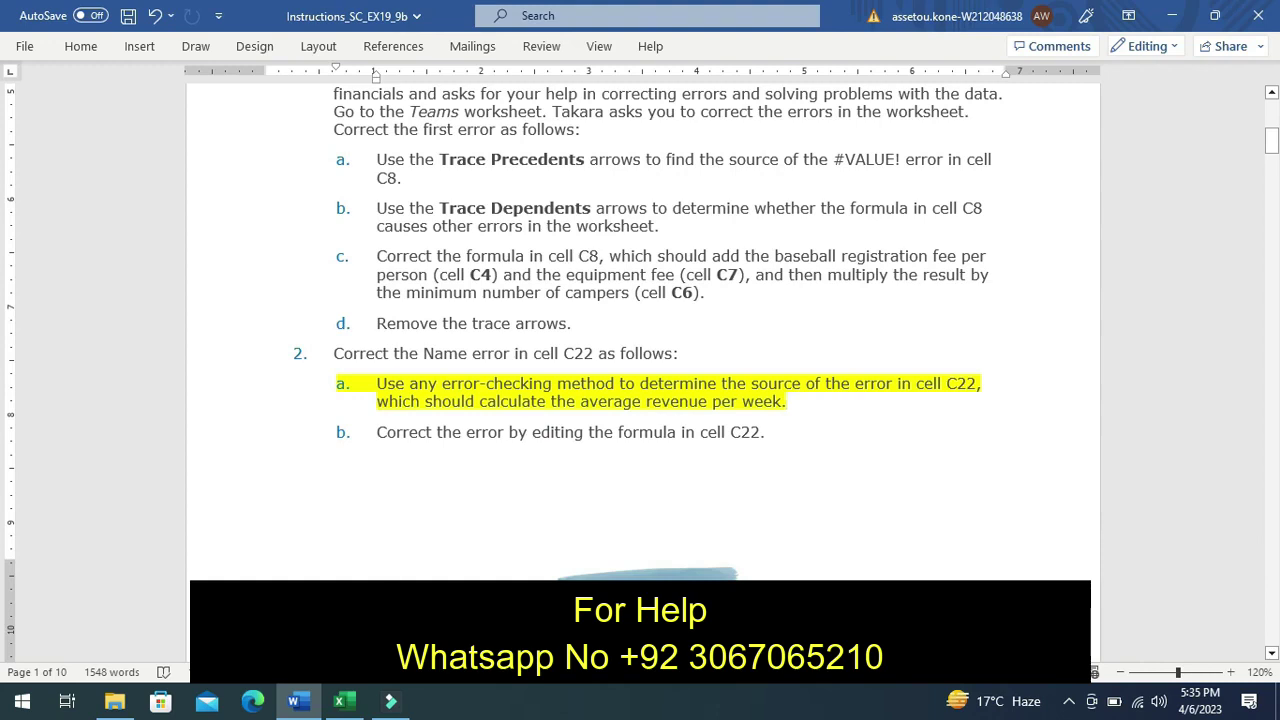
click(344, 705)
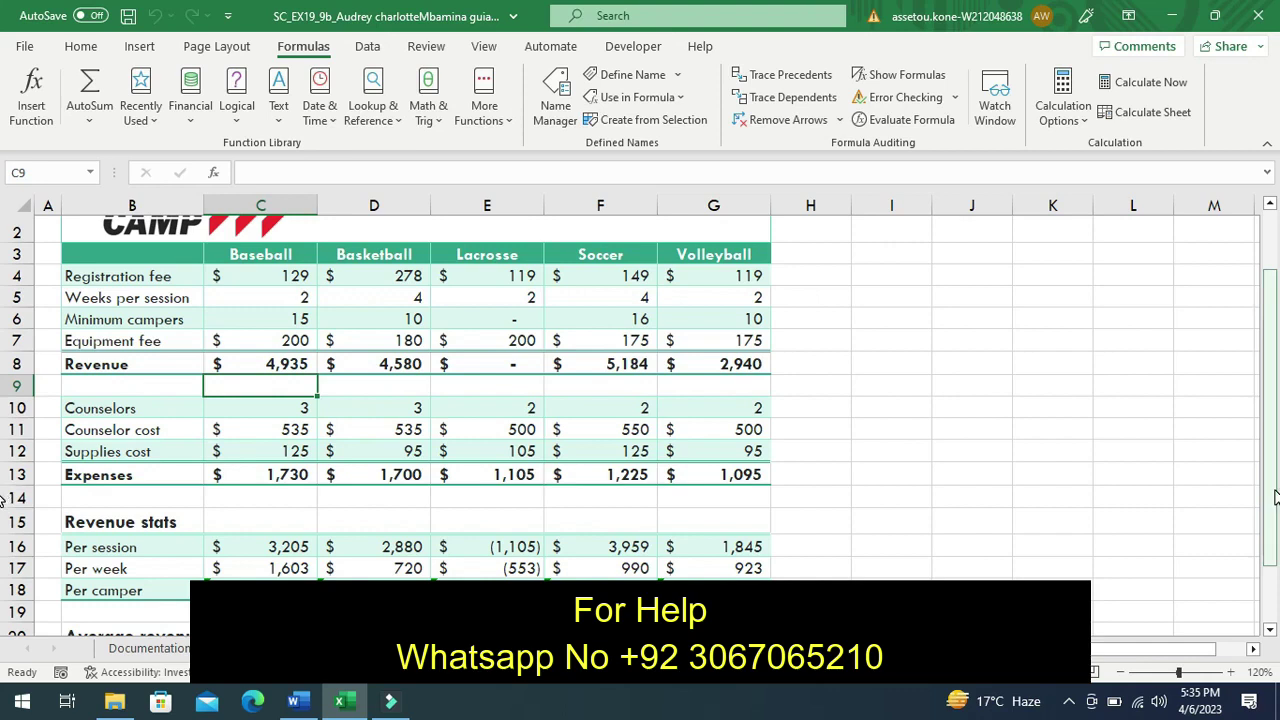
drag(1276, 497, 1278, 590)
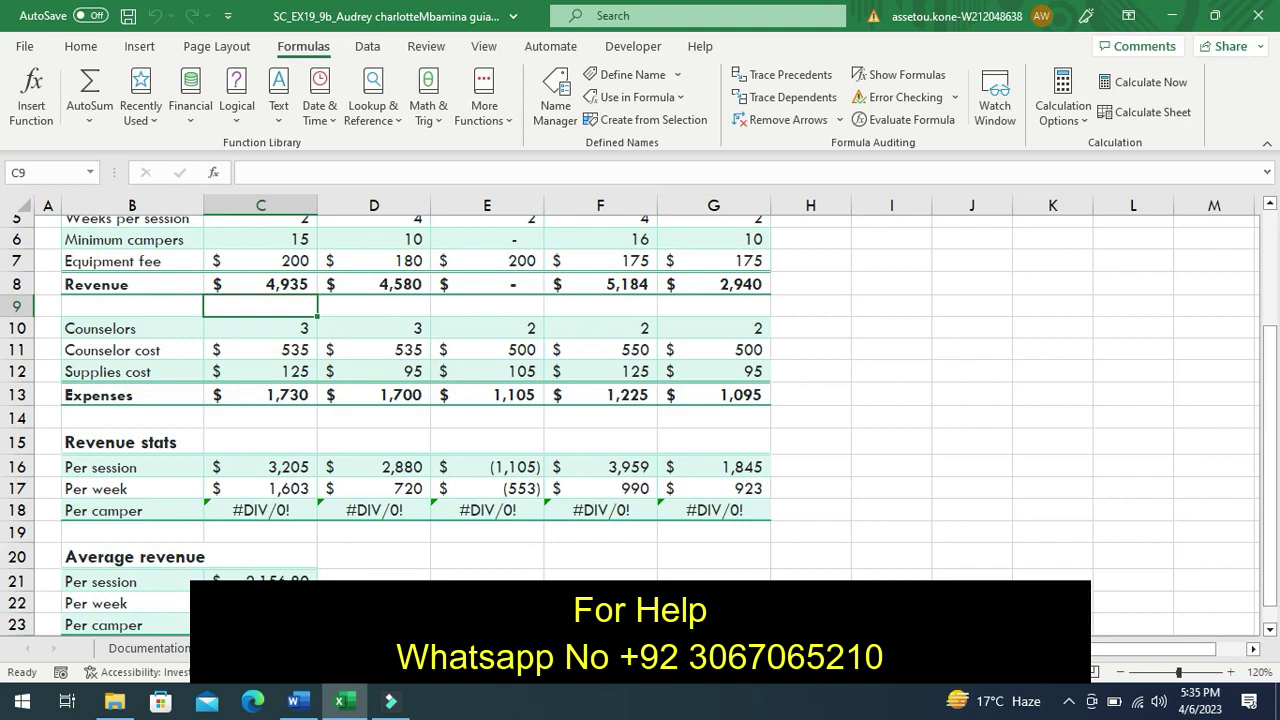
click(260, 603)
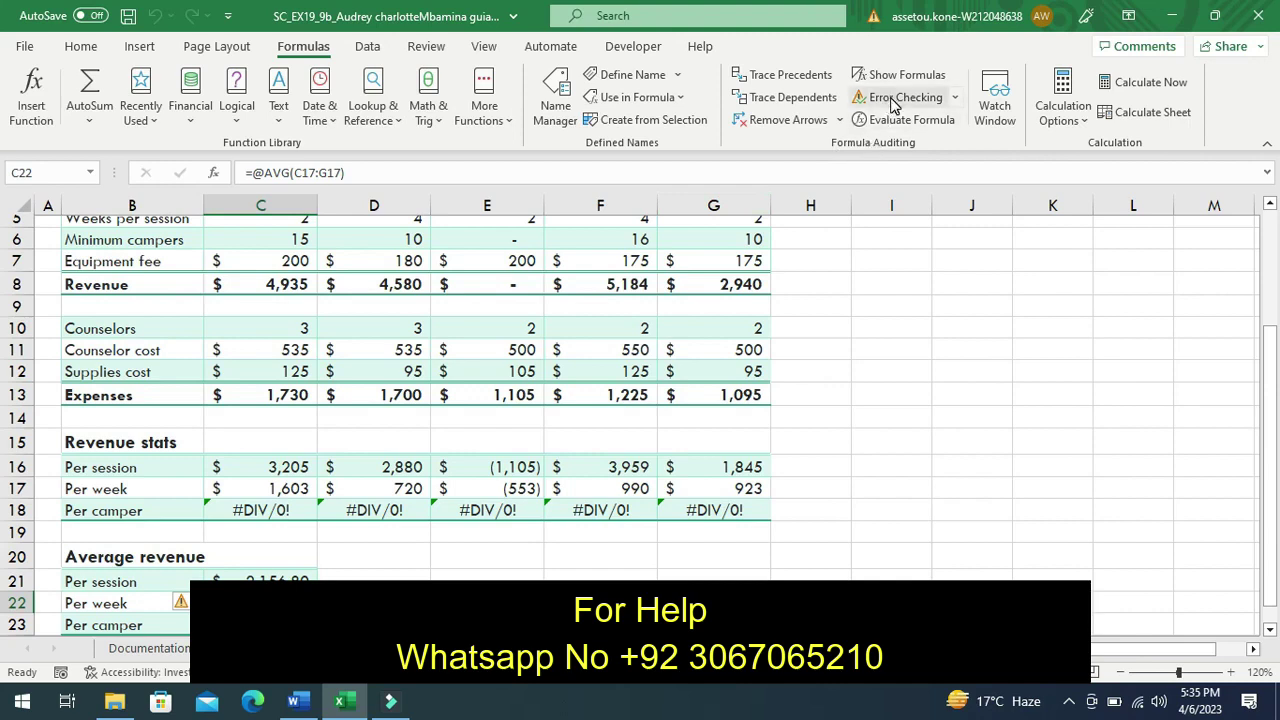
Run Error Checking, reading C22's invalid name error, then advance to its inconsistent-formula report
click(893, 105)
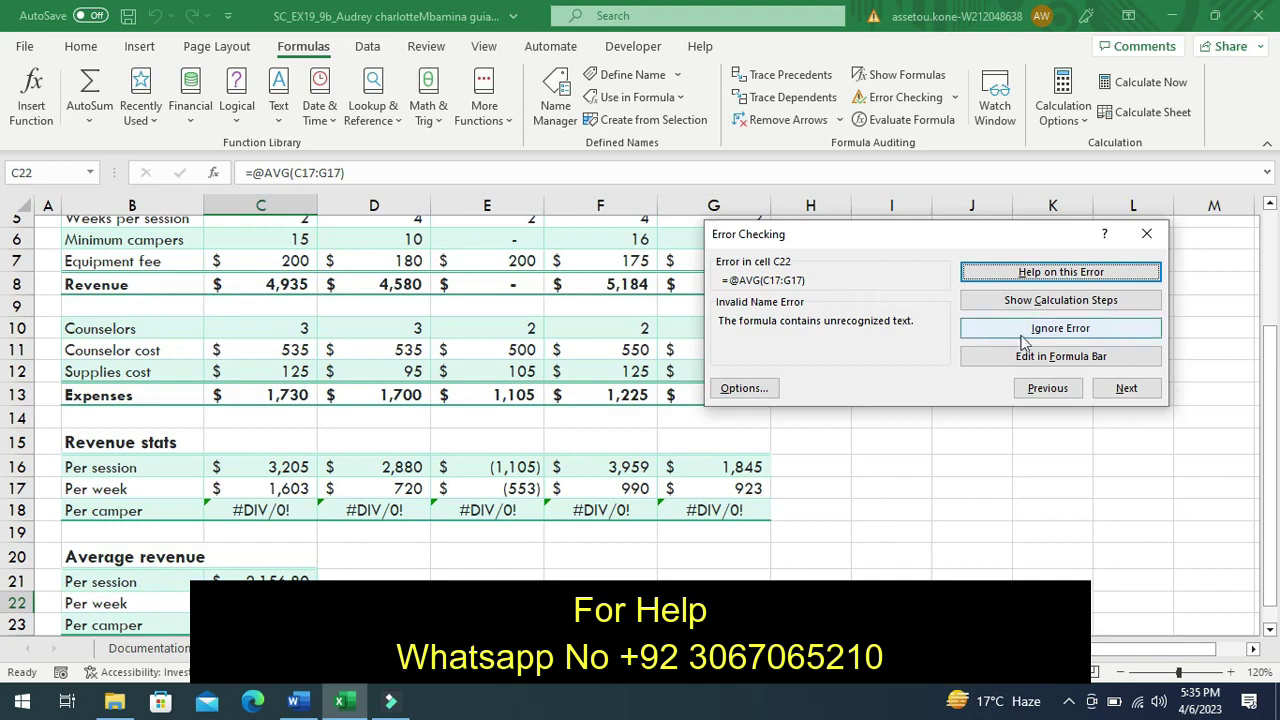
click(1125, 389)
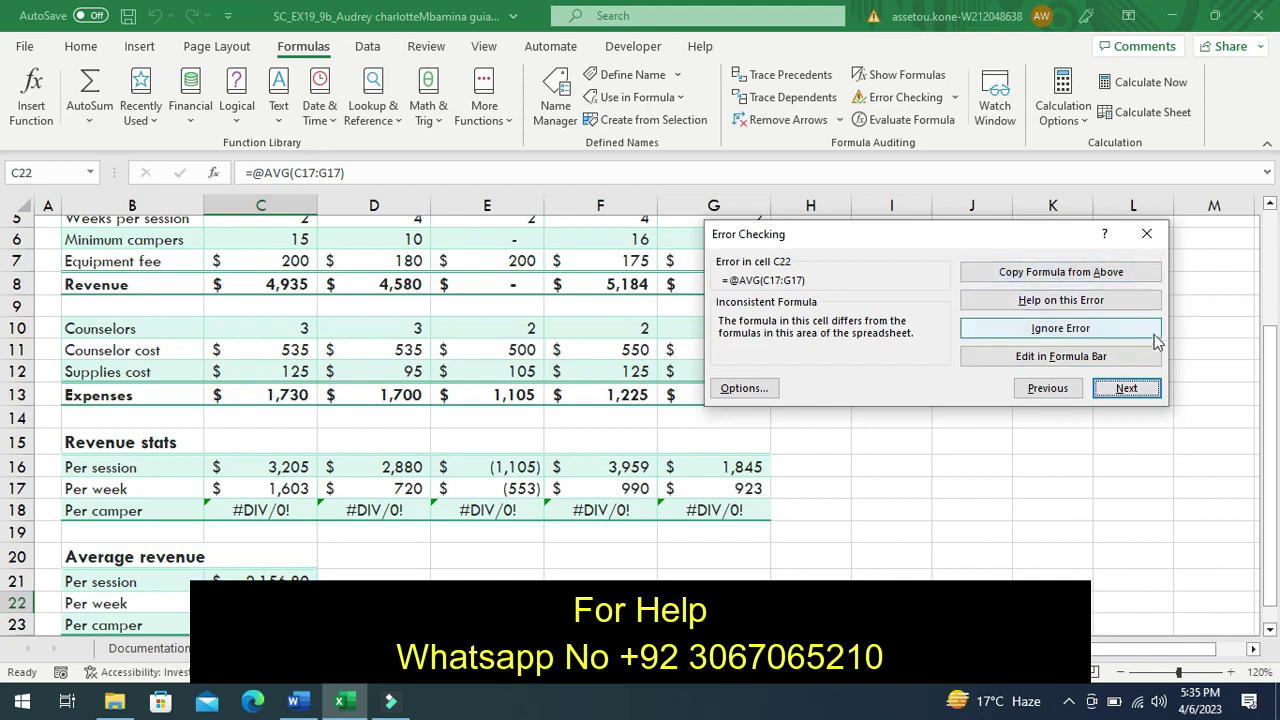
Advance through the divide-by-zero errors in C23 and C18 (=C16/C9), then close Error Checking
click(1127, 389)
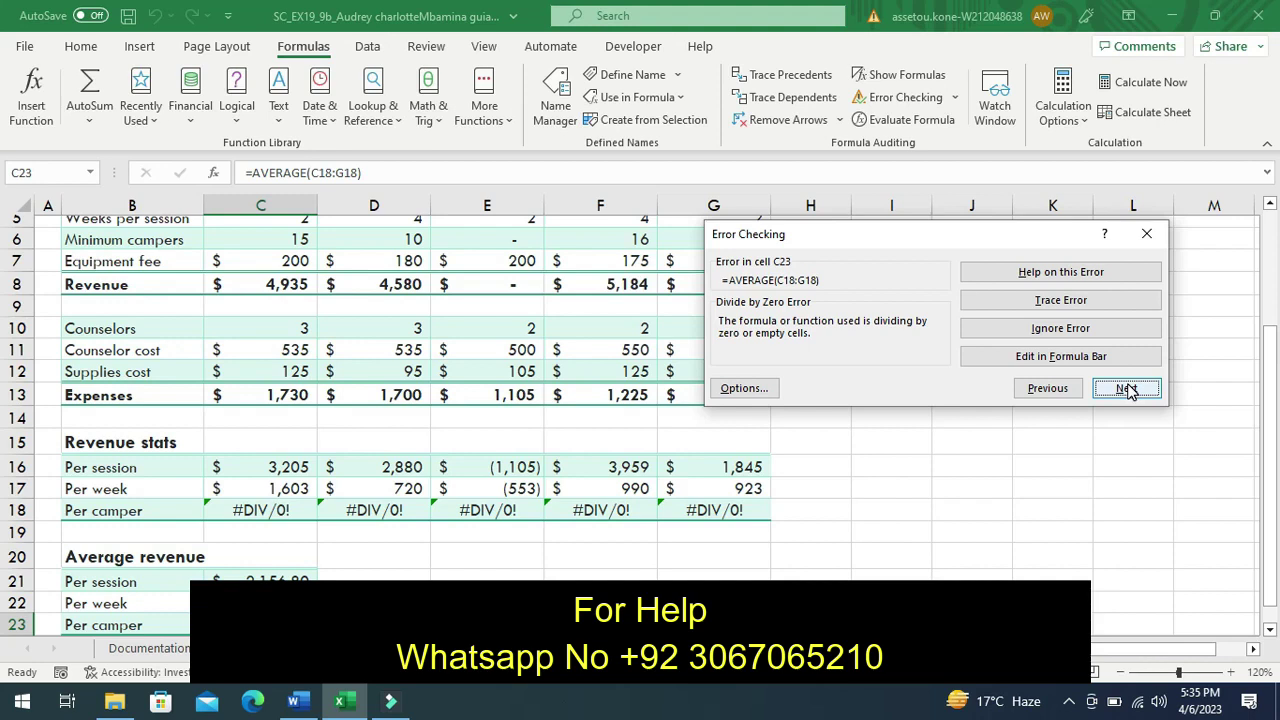
click(1127, 389)
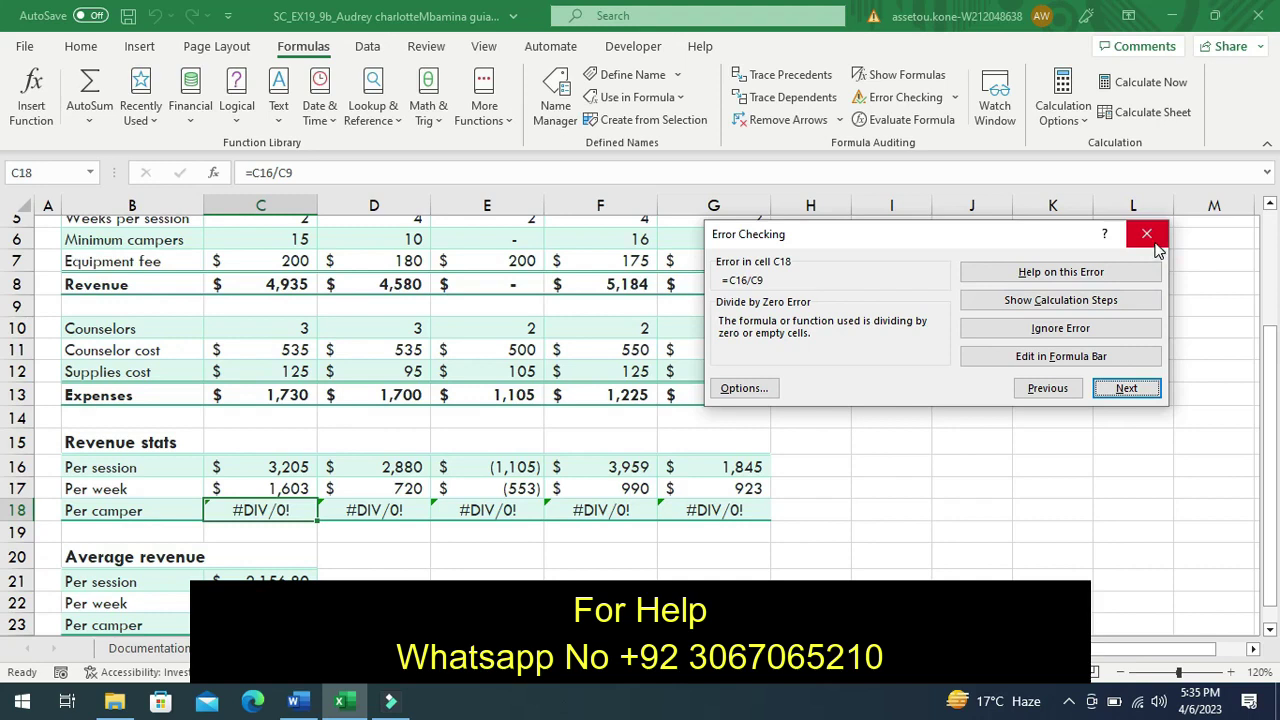
click(1147, 236)
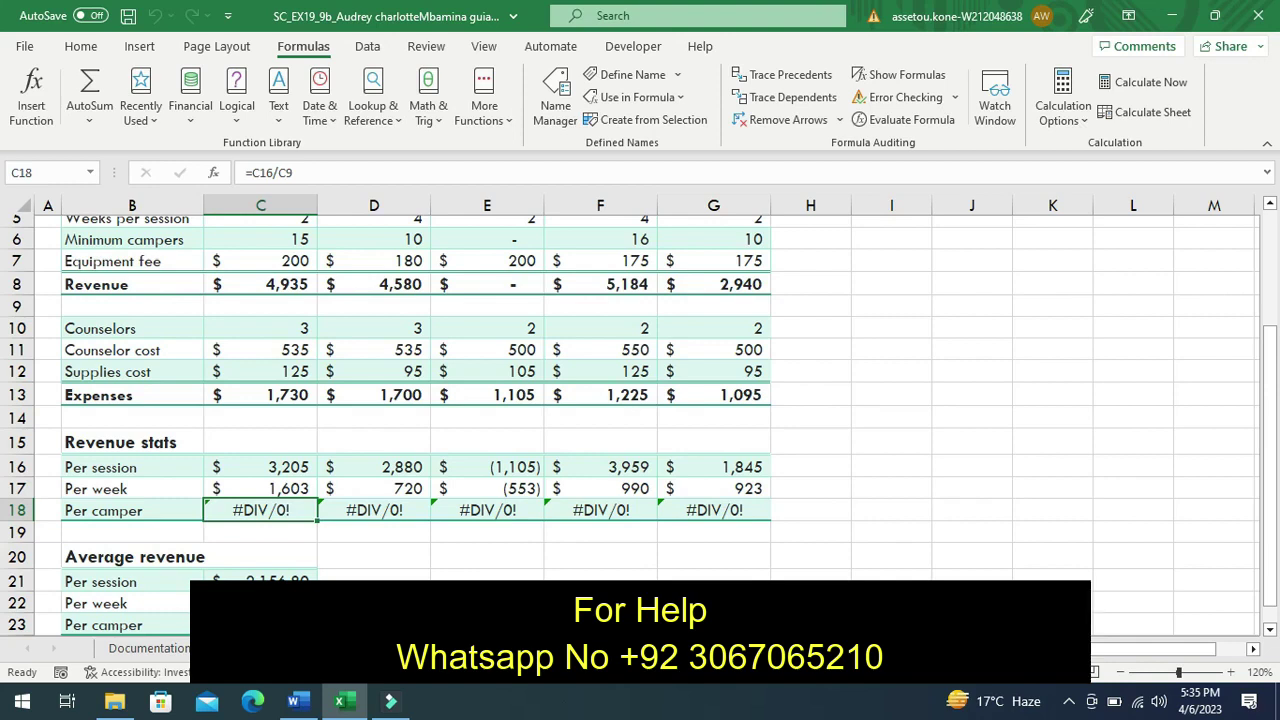
Edit C22 to drop the @ and accept Excel's correction to =AVERAGE(C17:G17)
click(260, 603)
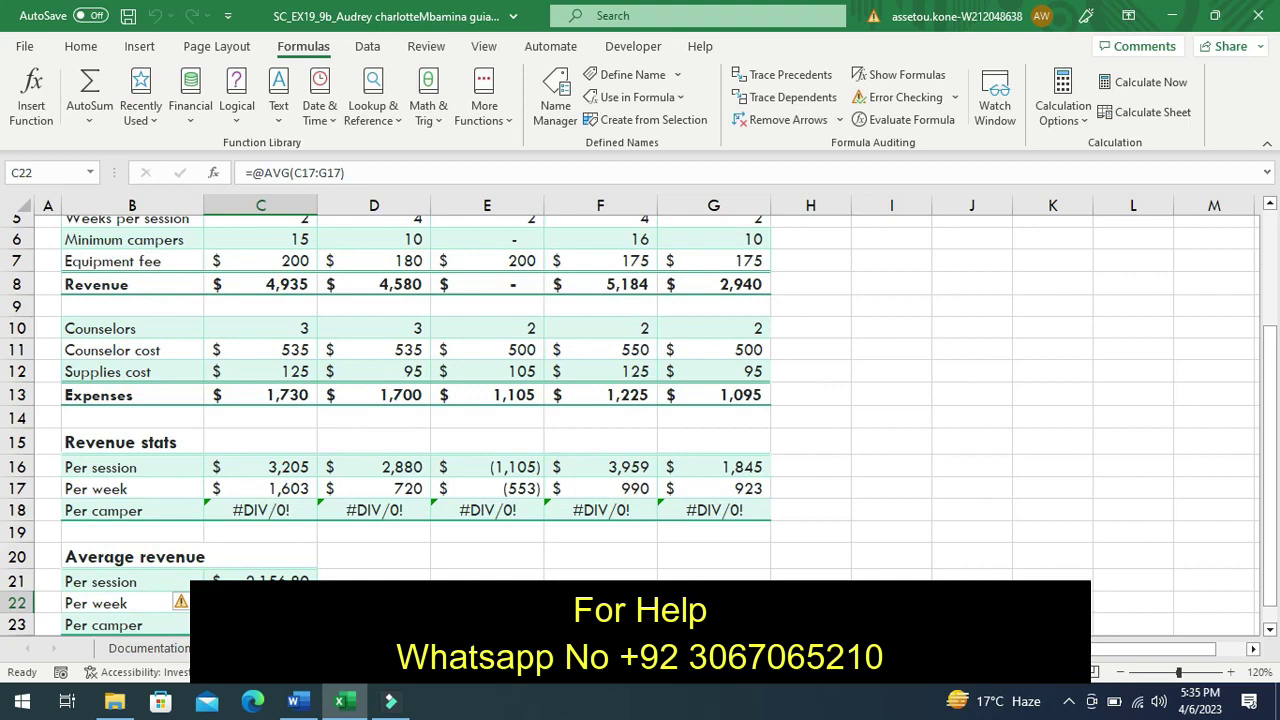
key(F2)
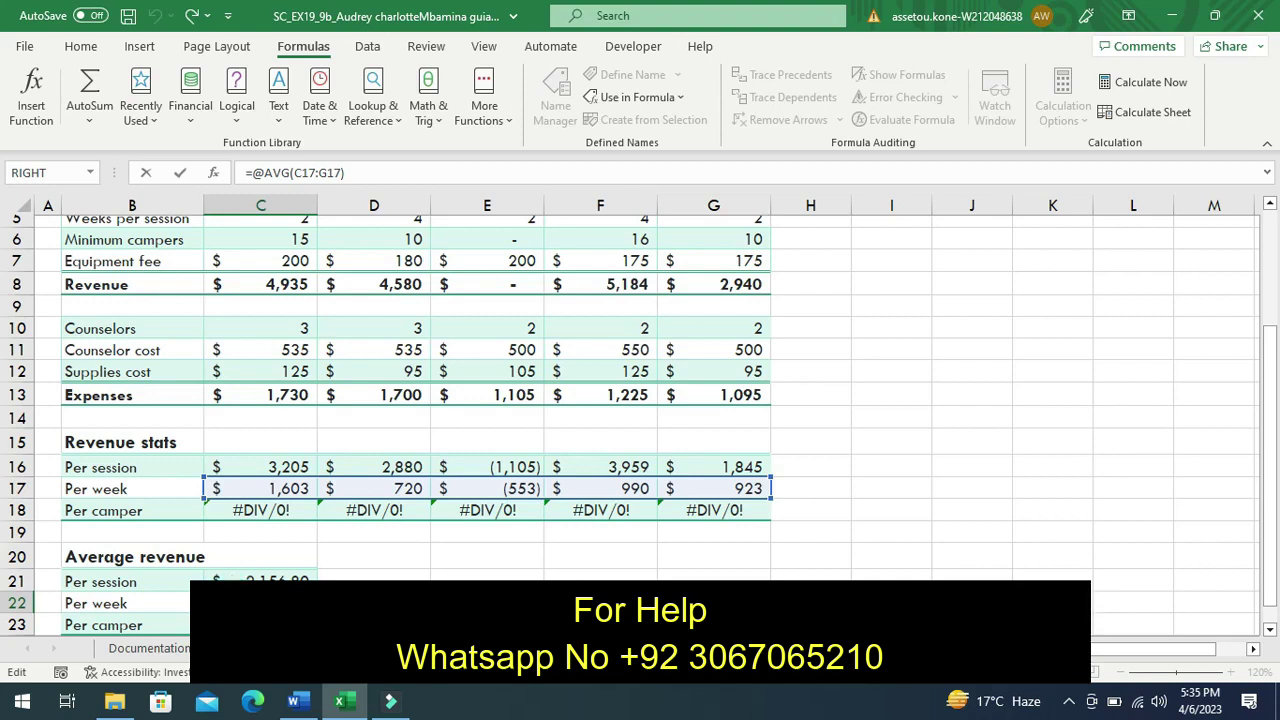
key(BackSpace)
key(Return)
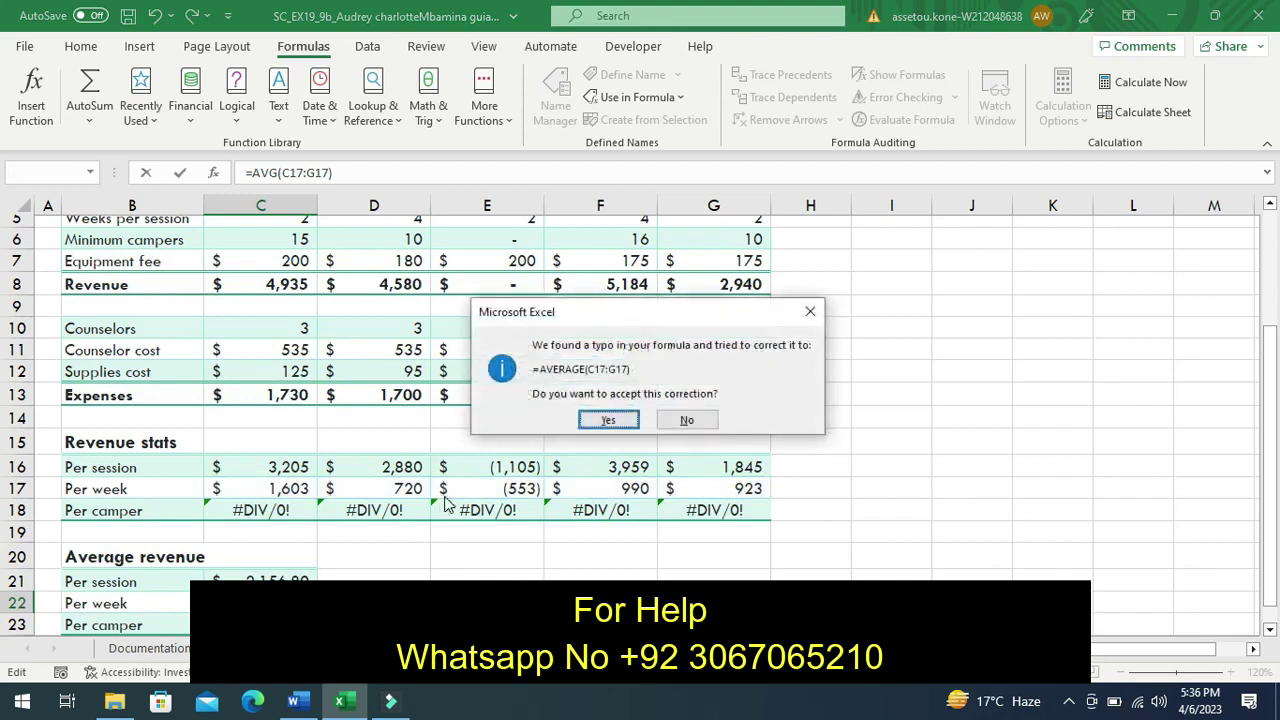
click(597, 424)
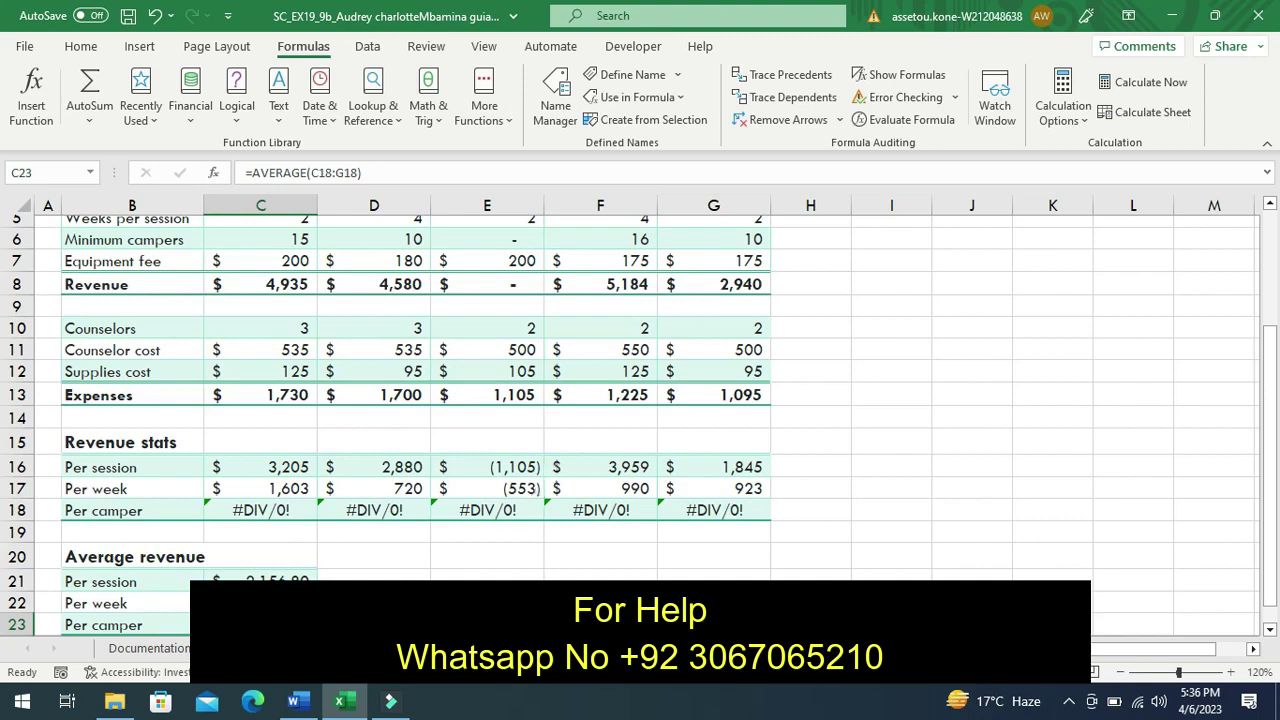
Back in Word, undo the yellow highlight on step 2a
click(295, 701)
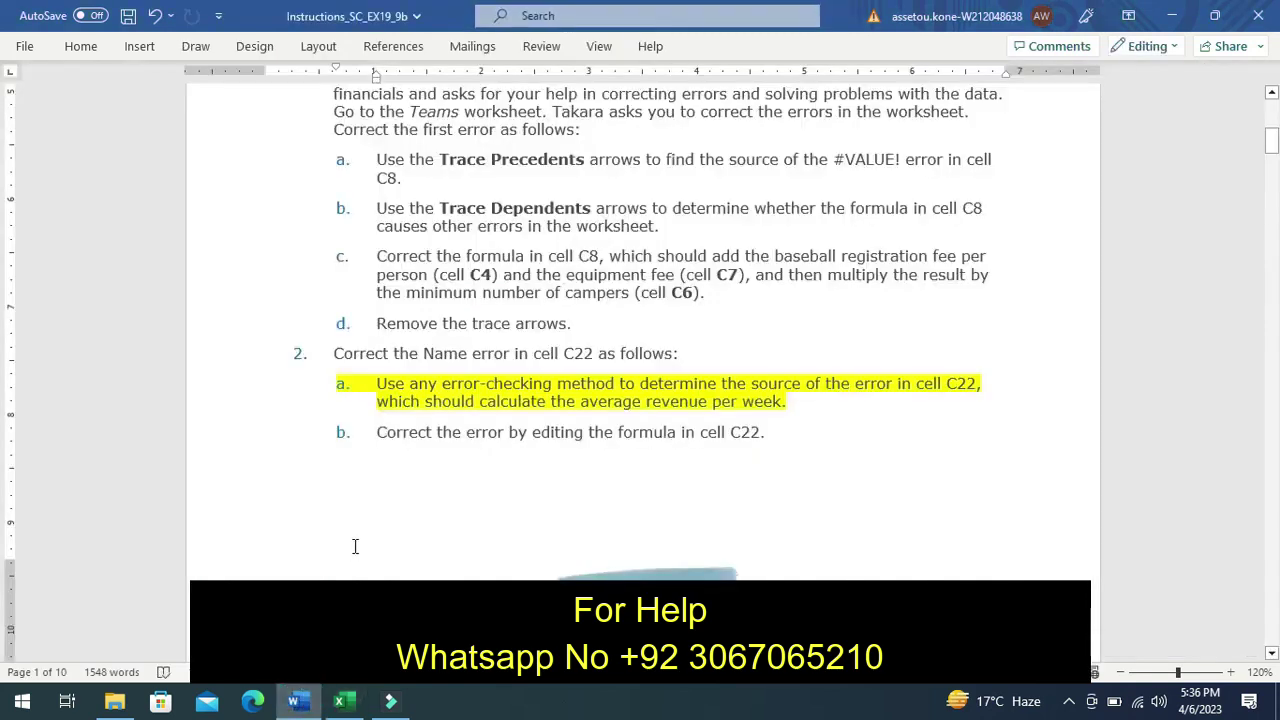
key(ctrl+z)
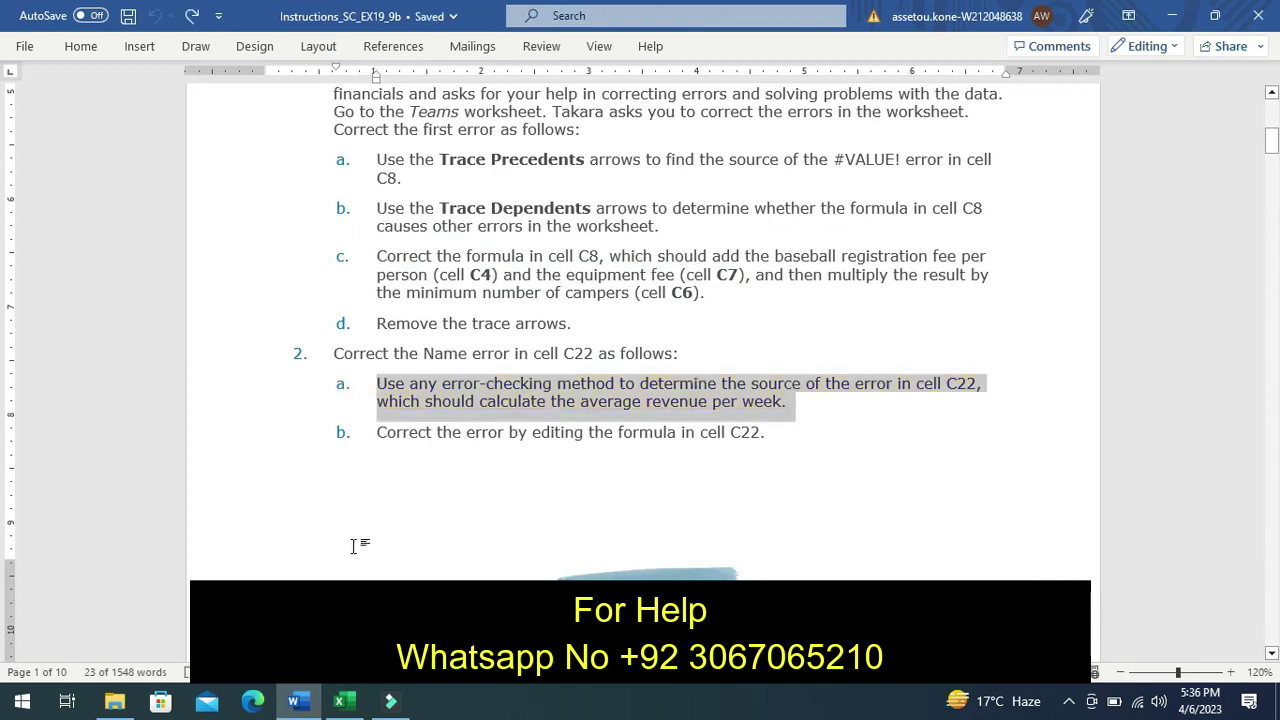
click(342, 436)
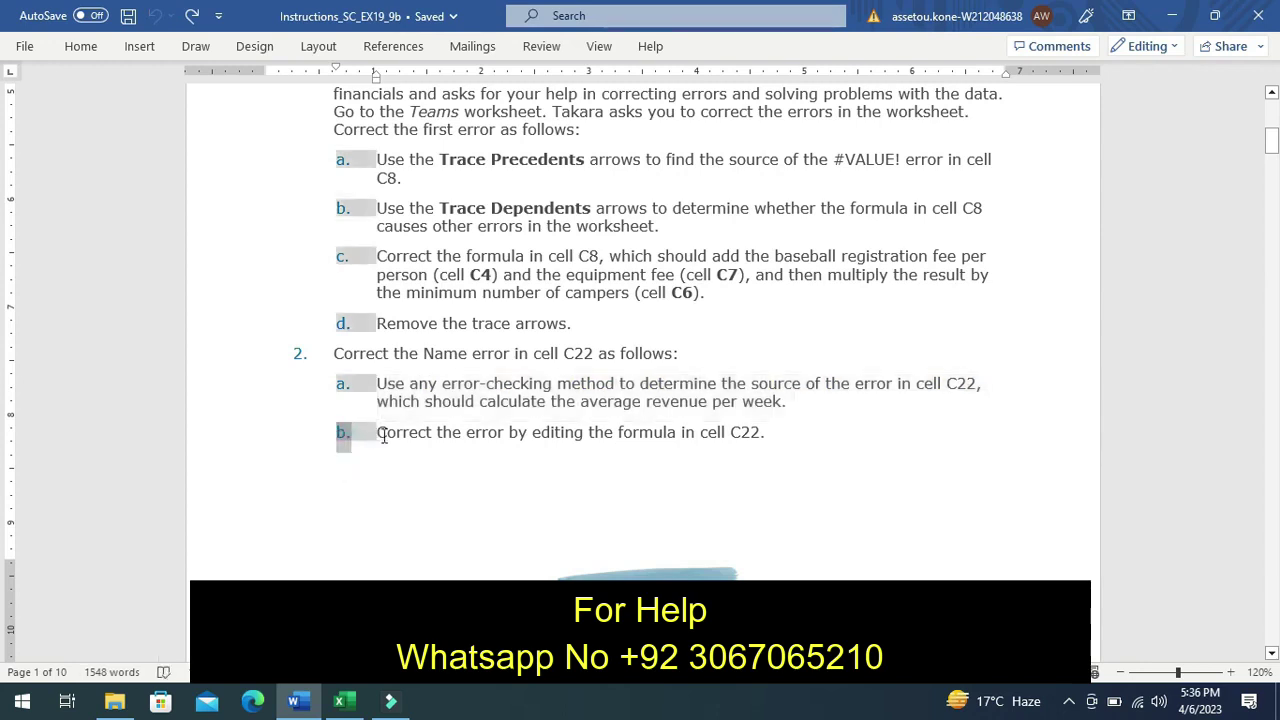
click(382, 434)
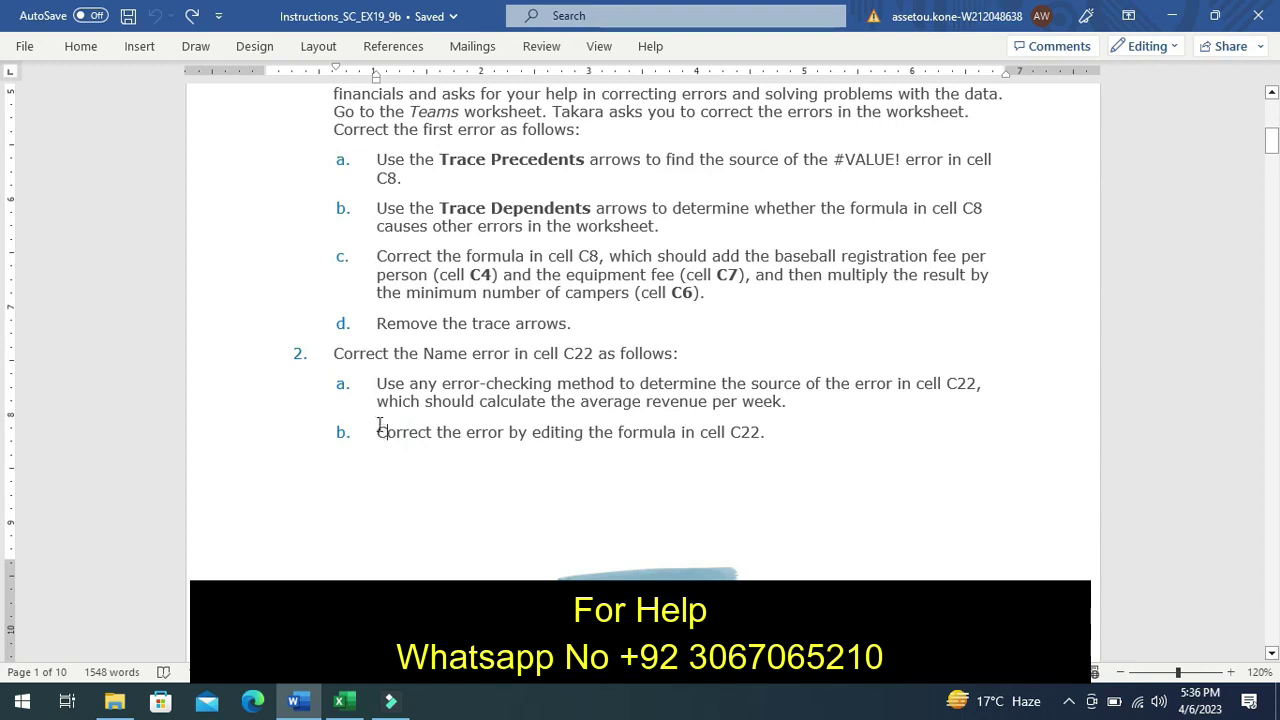
Highlight instruction 2b, about correcting C22's formula, in yellow
mouse_move(379, 430)
mouse_down()
mouse_move(617, 430)
mouse_move(757, 405)
mouse_move(768, 446)
mouse_up()
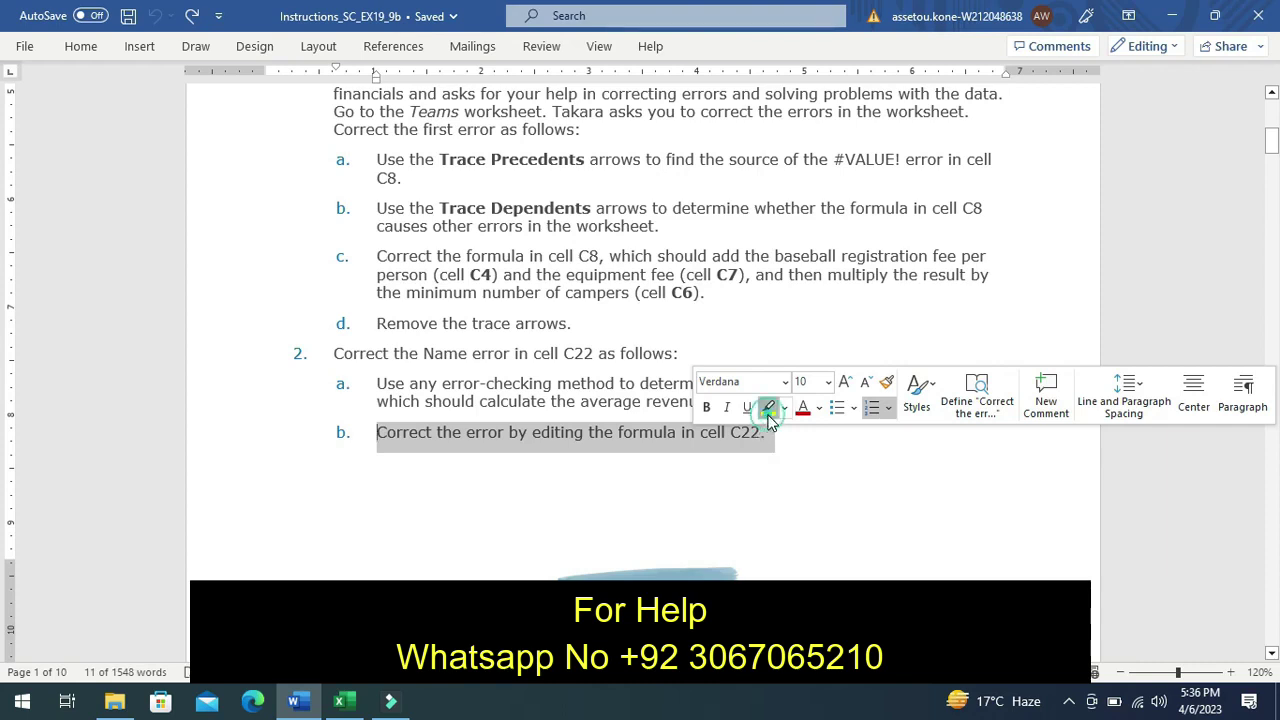
click(768, 408)
key(Right)
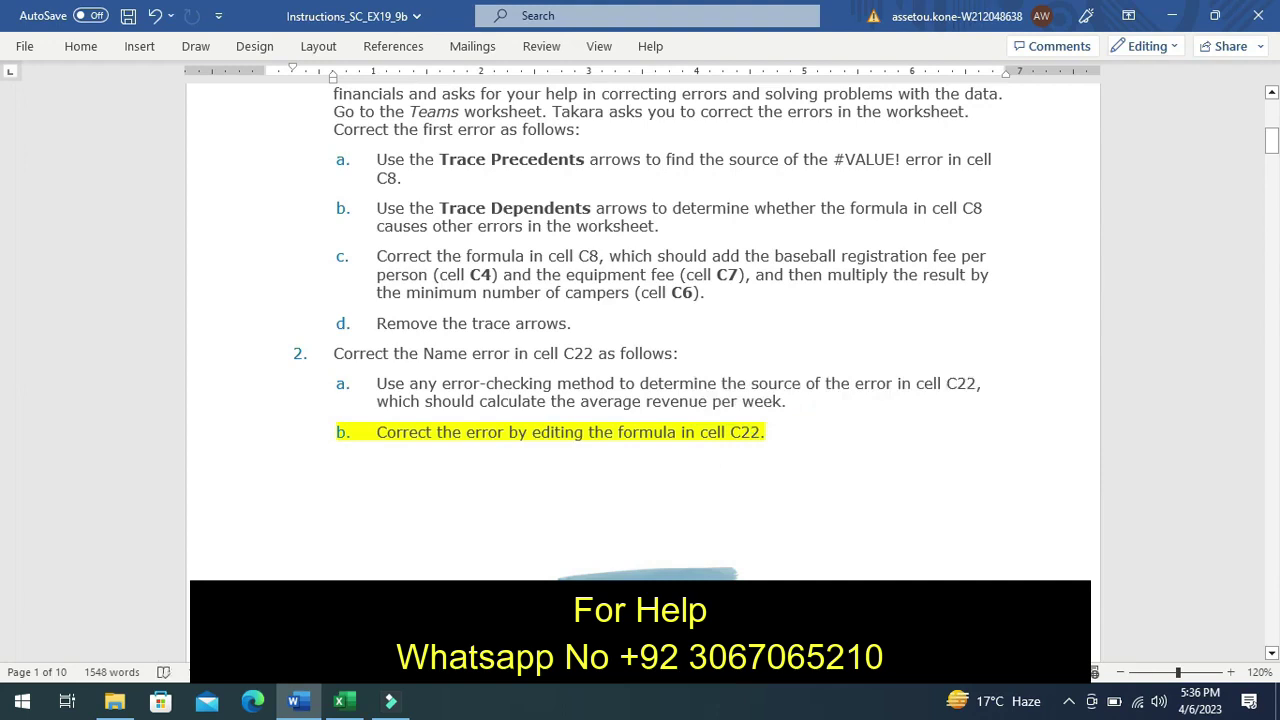
click(343, 702)
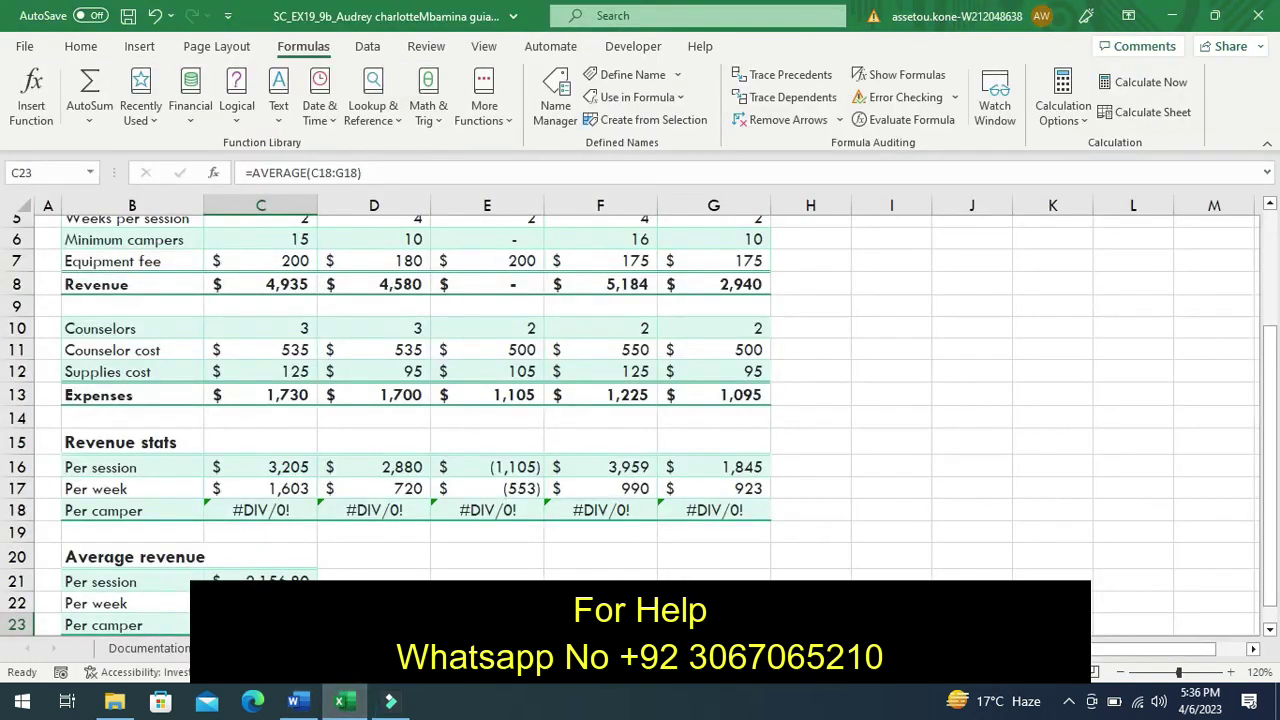
key(Up)
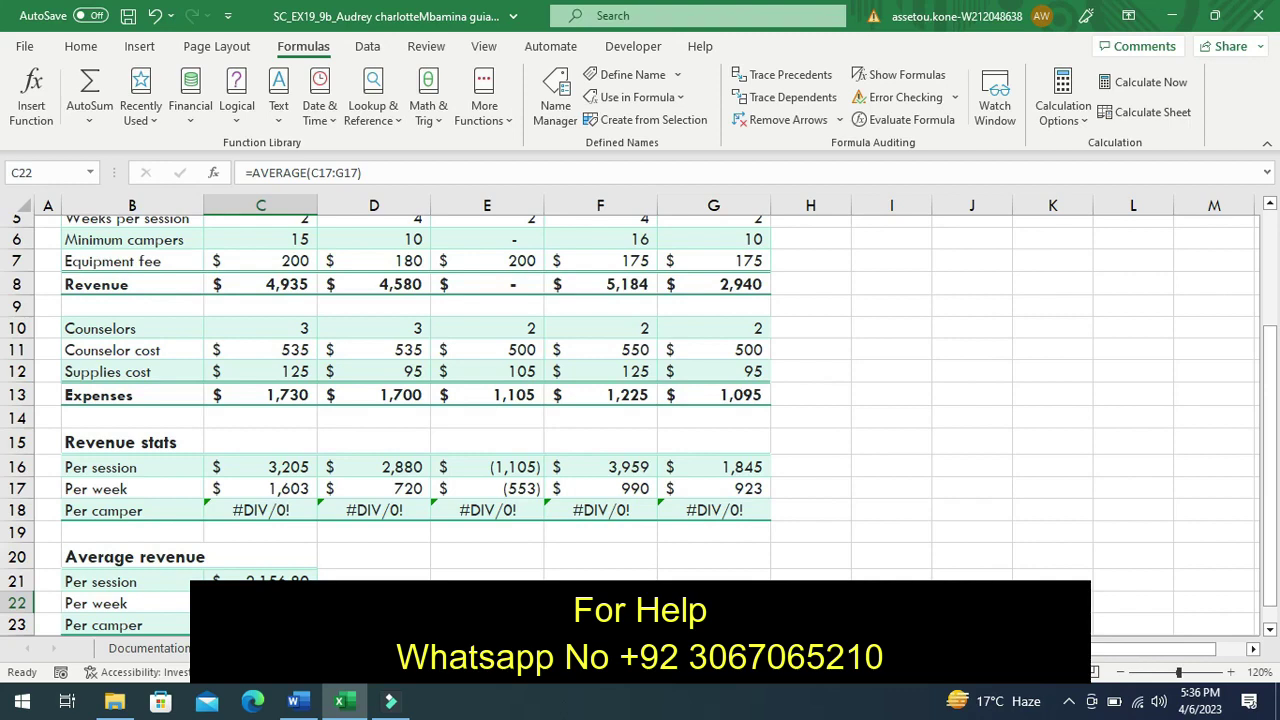
click(298, 702)
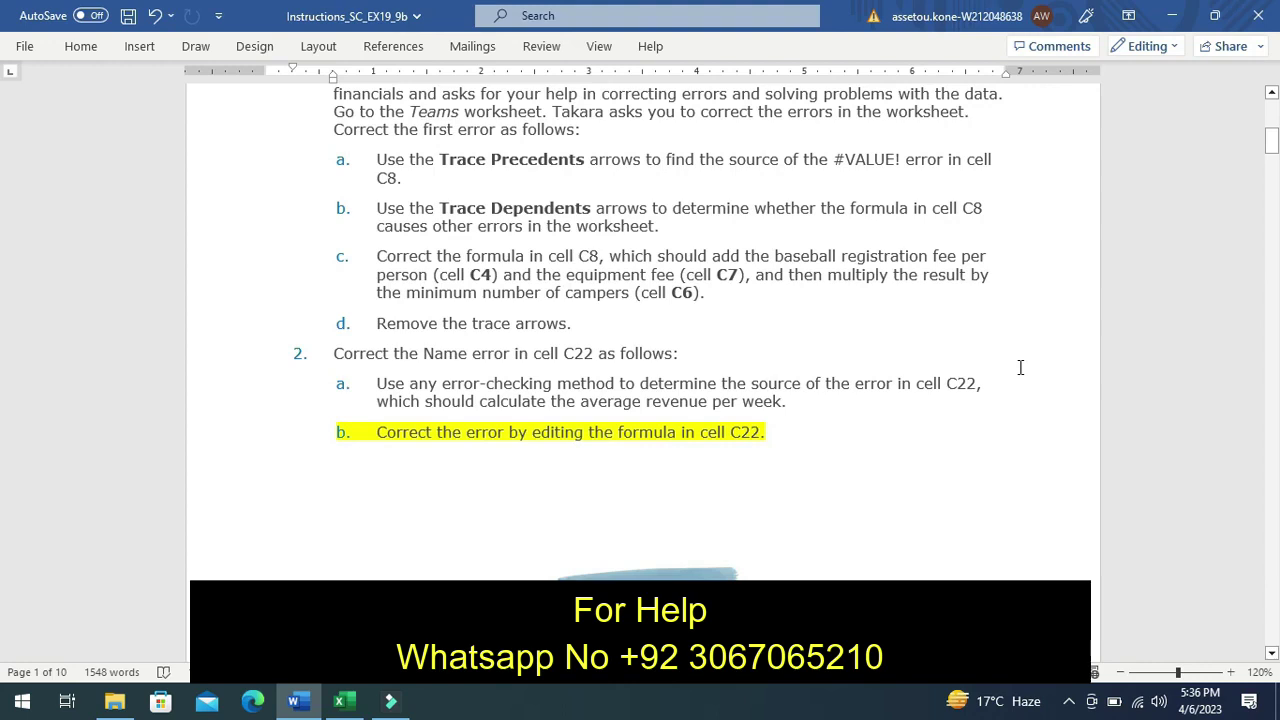
Undo the 2b highlight and scroll down to step 3 on fixing C18's divide-by-zero error
key(ctrl+z)
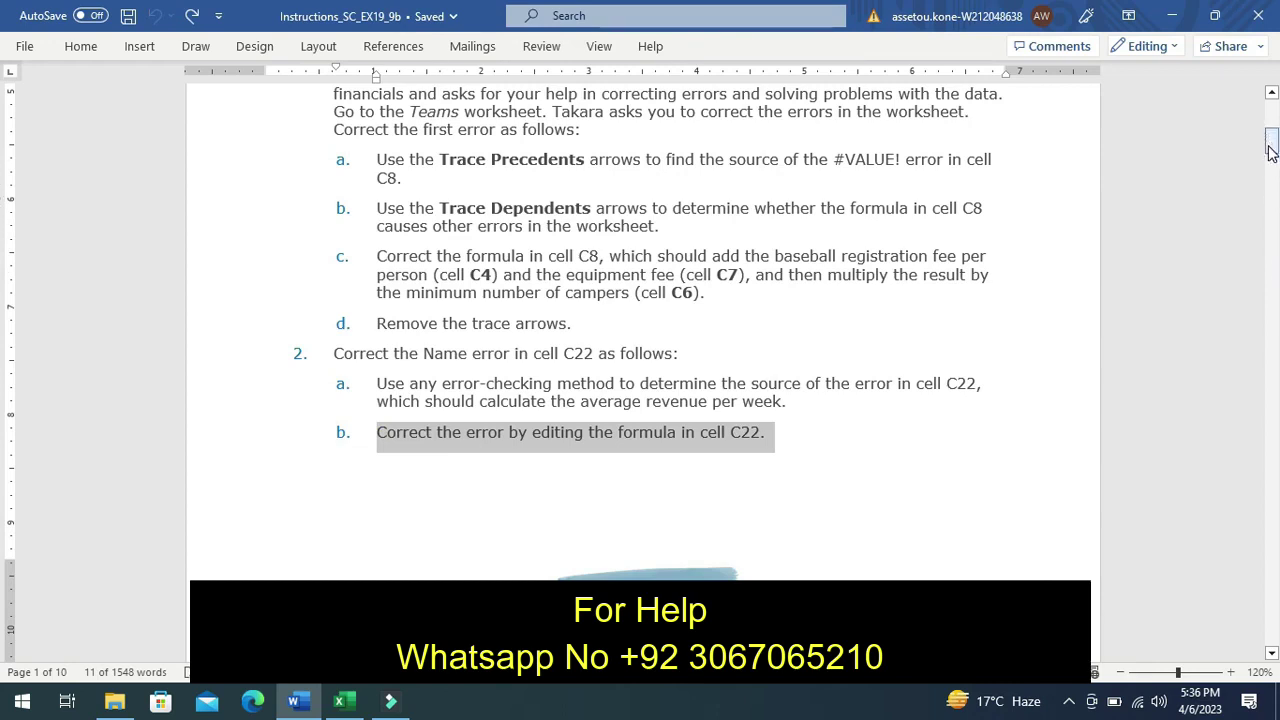
mouse_move(1272, 150)
mouse_down()
mouse_move(1275, 190)
mouse_move(1272, 171)
mouse_up()
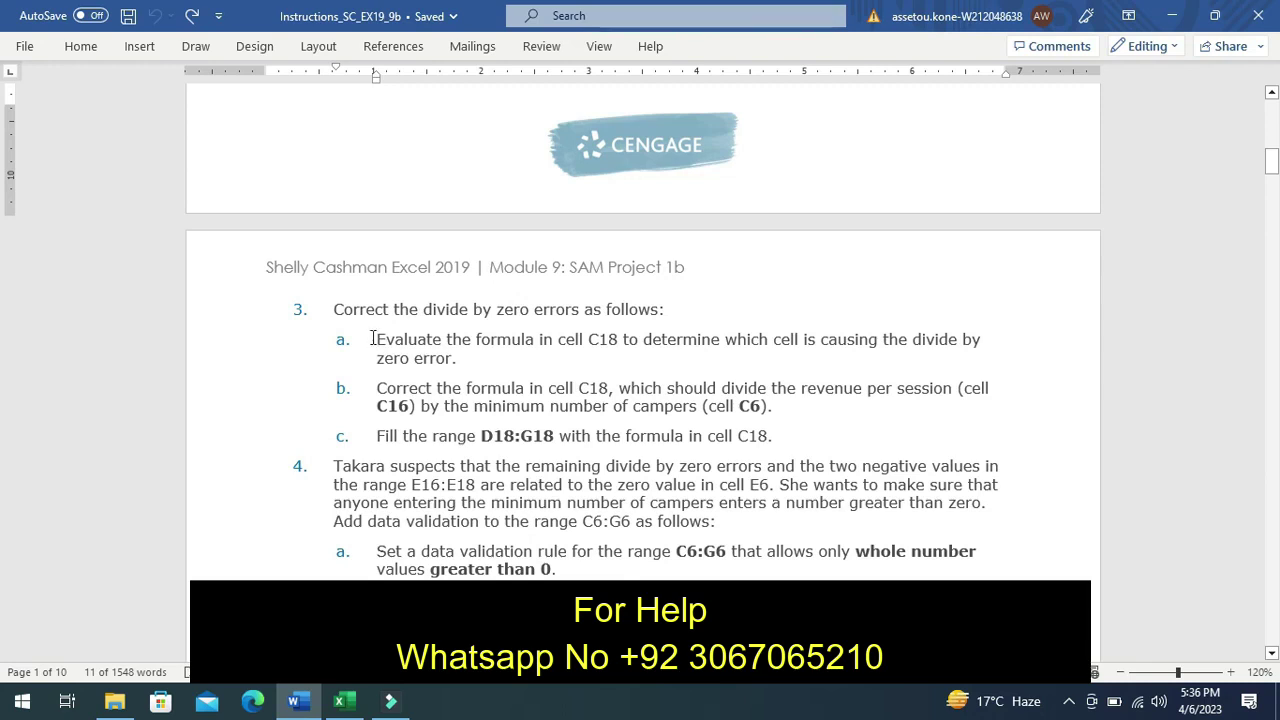
Apply a yellow highlight to instruction 3a about evaluating C18's formula
click(371, 338)
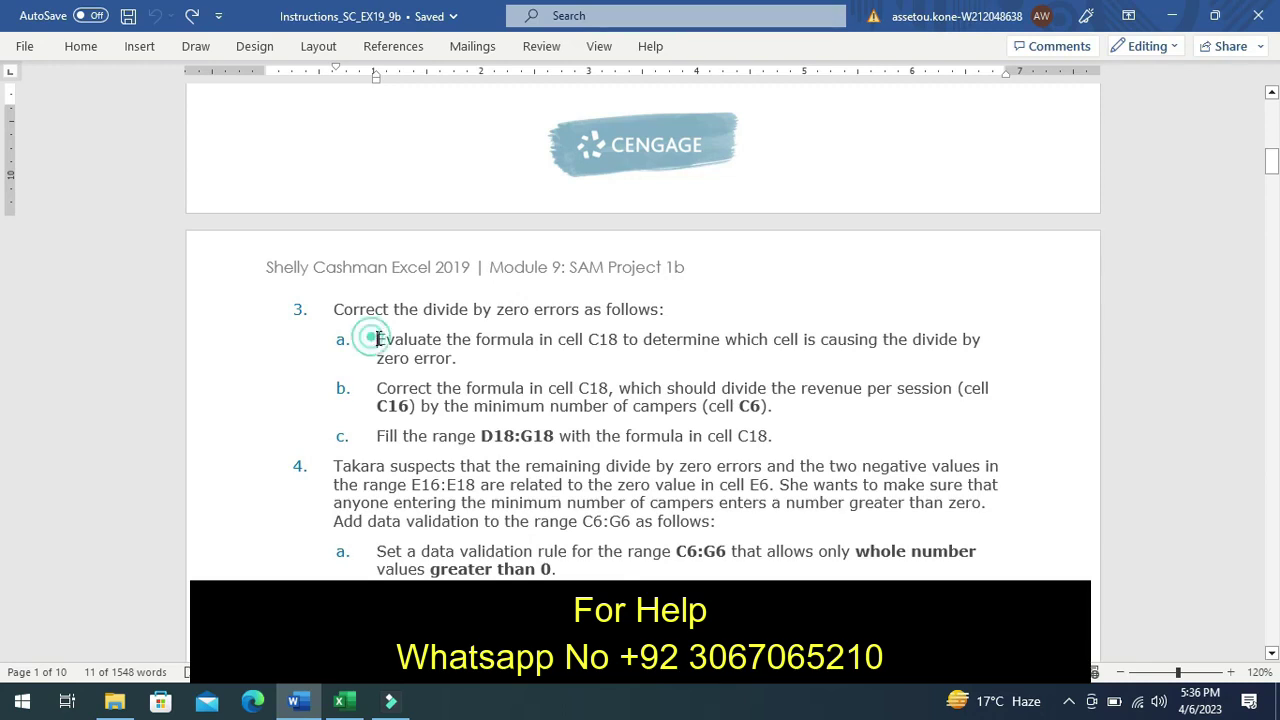
drag(377, 339, 463, 361)
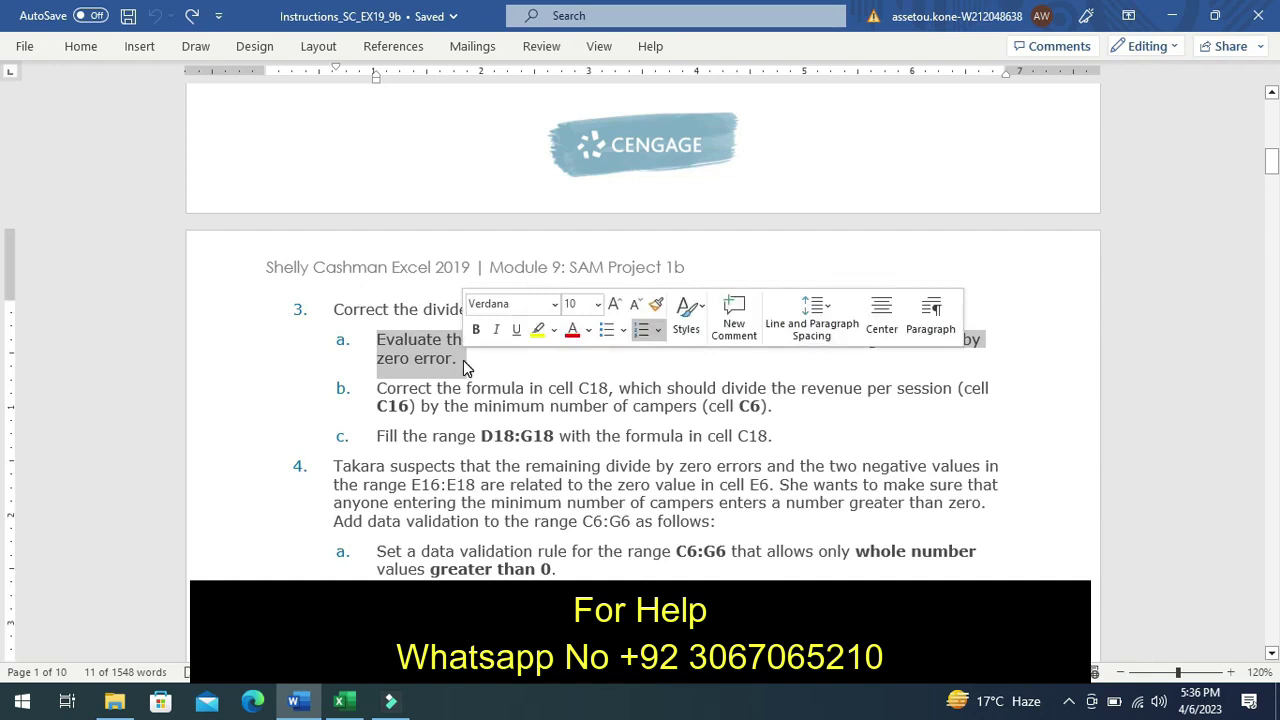
click(535, 336)
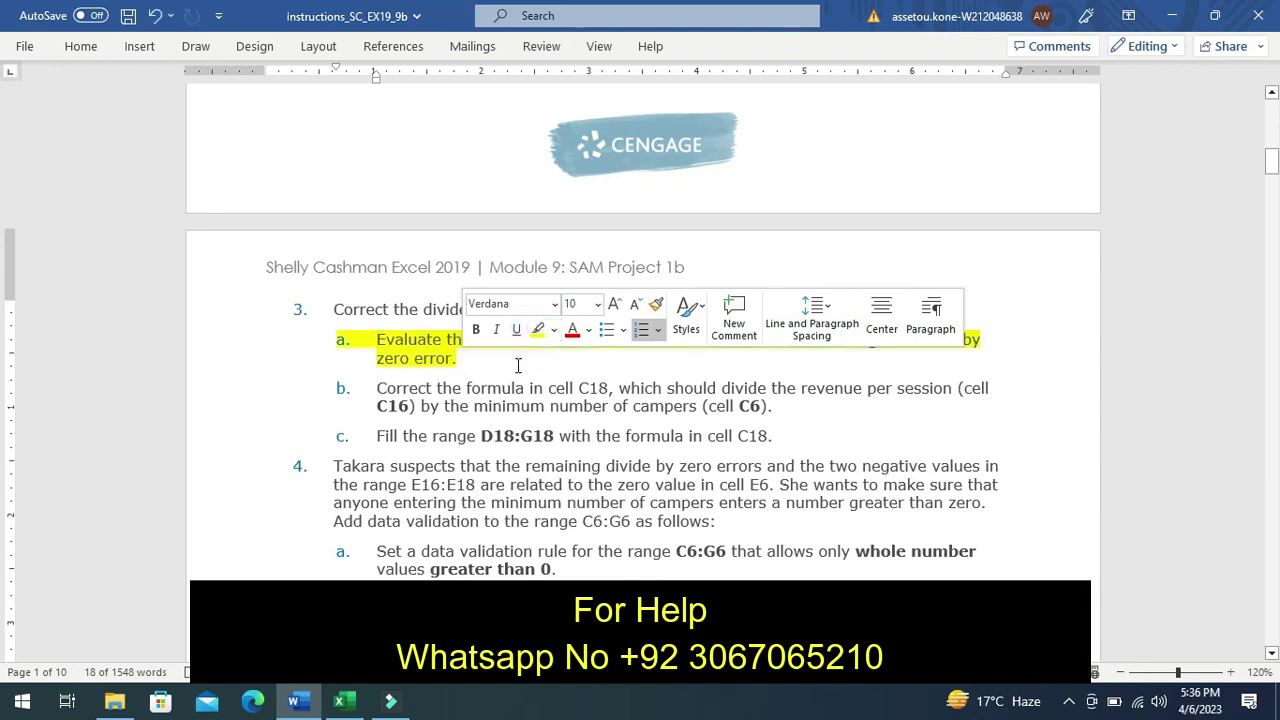
click(518, 365)
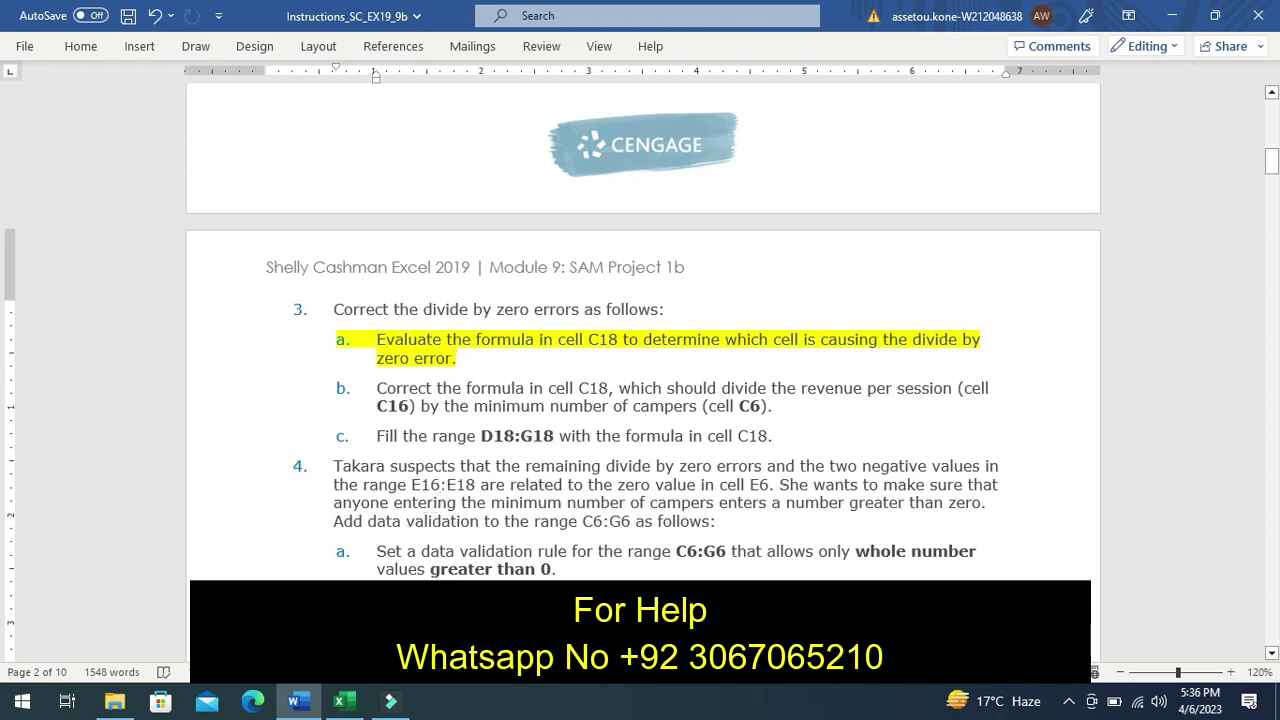
click(338, 705)
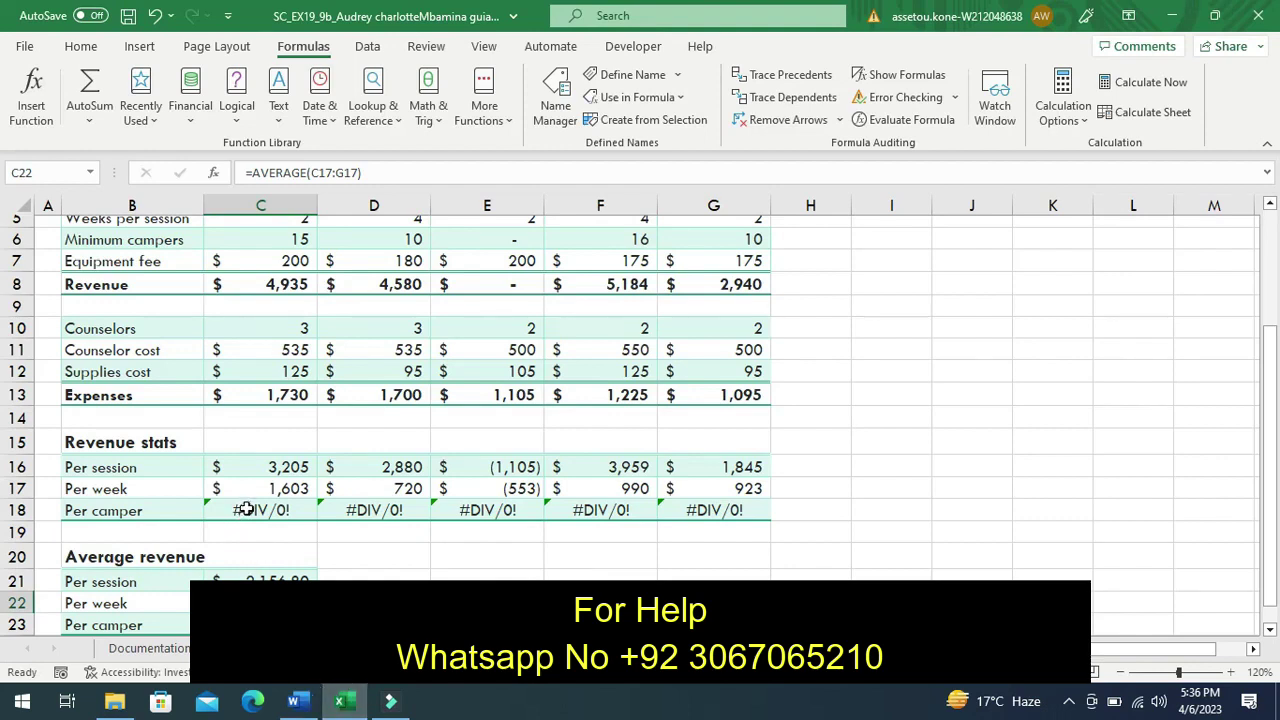
click(246, 509)
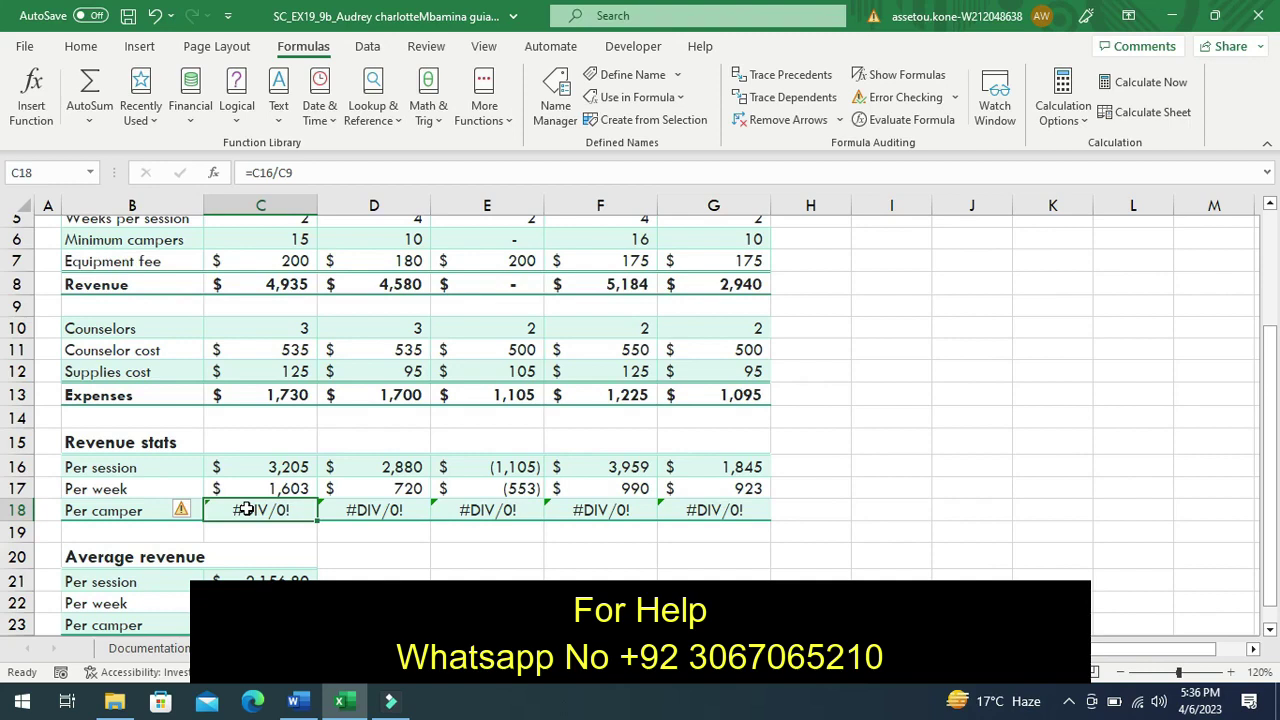
double_click(246, 509)
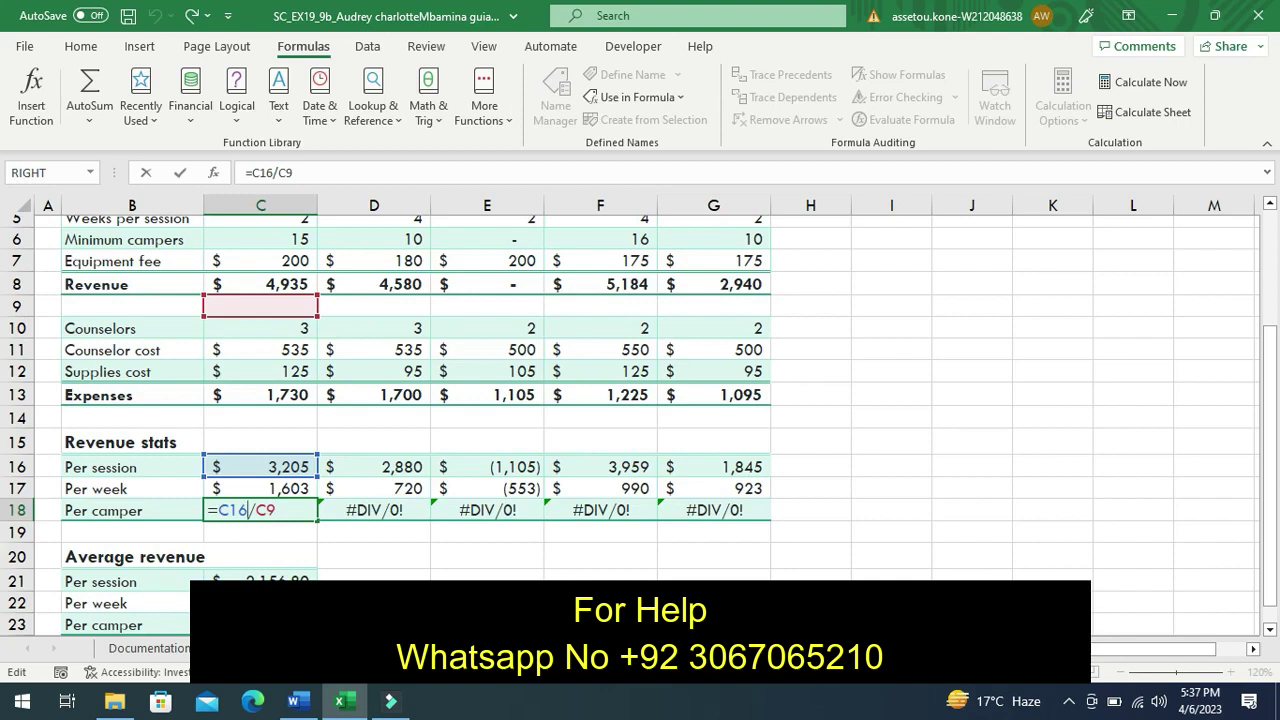
click(296, 702)
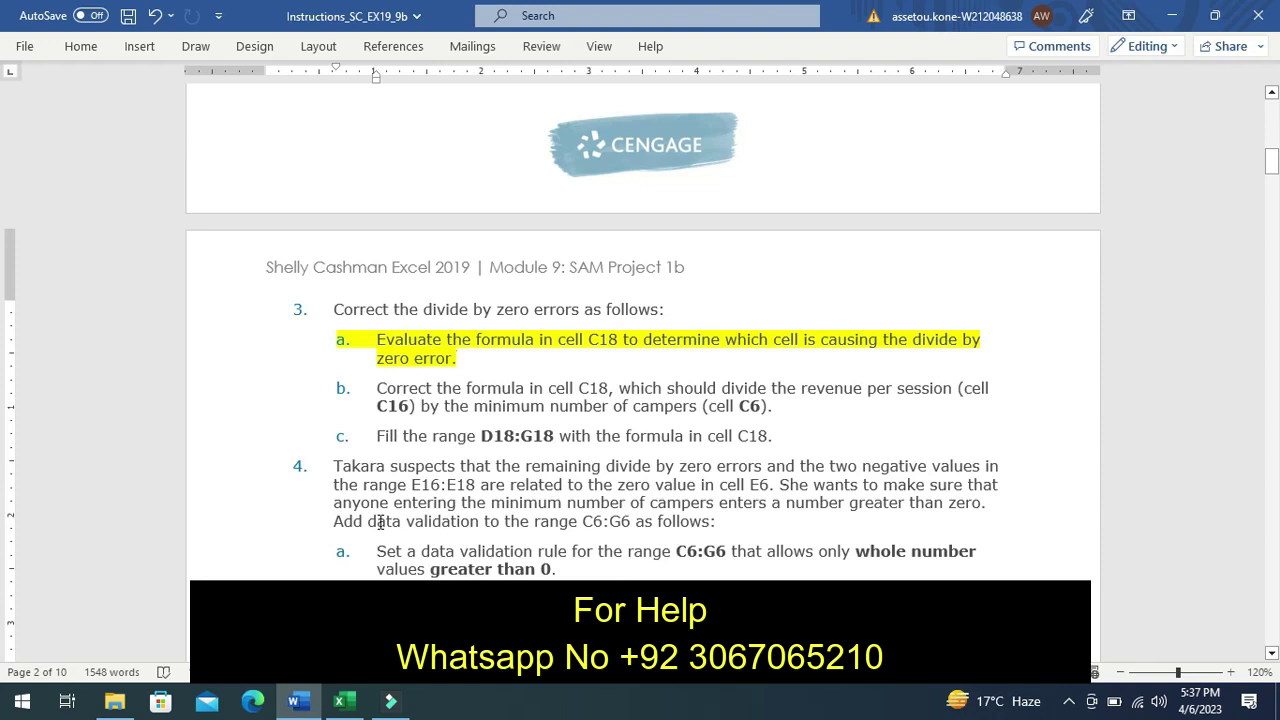
Undo the yellow highlight on 3a and select the text of instruction 3b
key(ctrl+z)
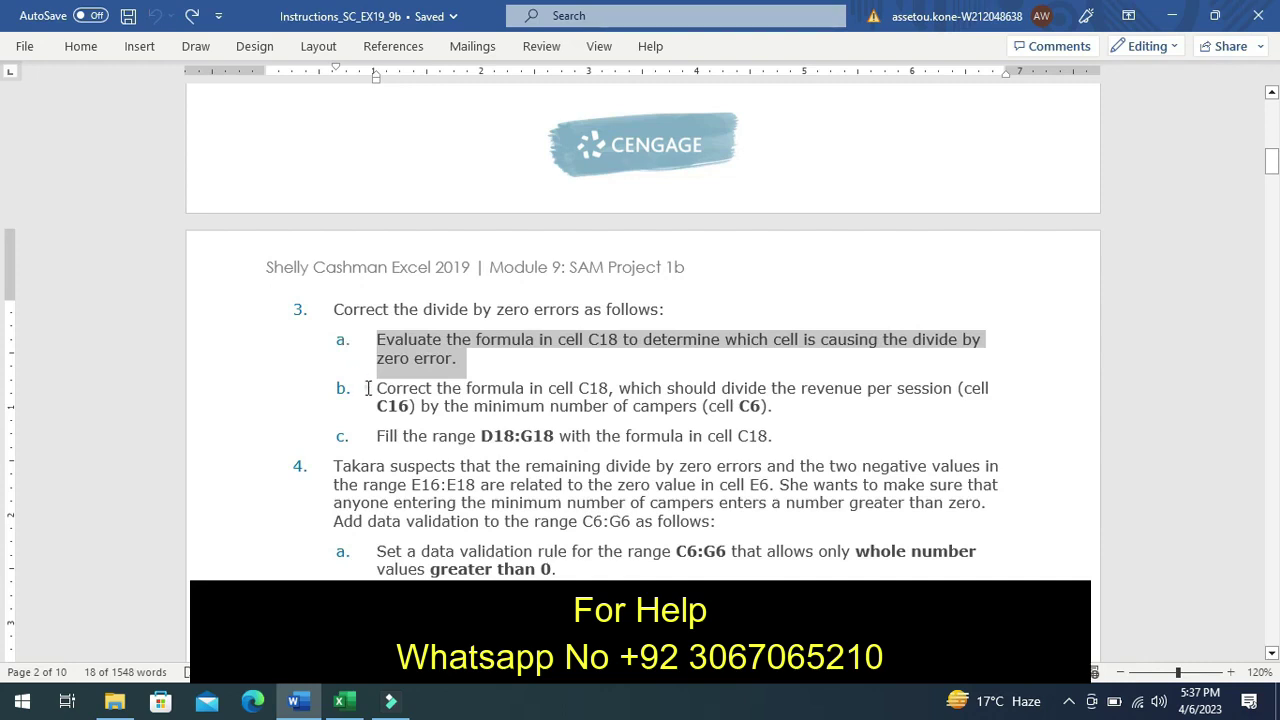
click(368, 388)
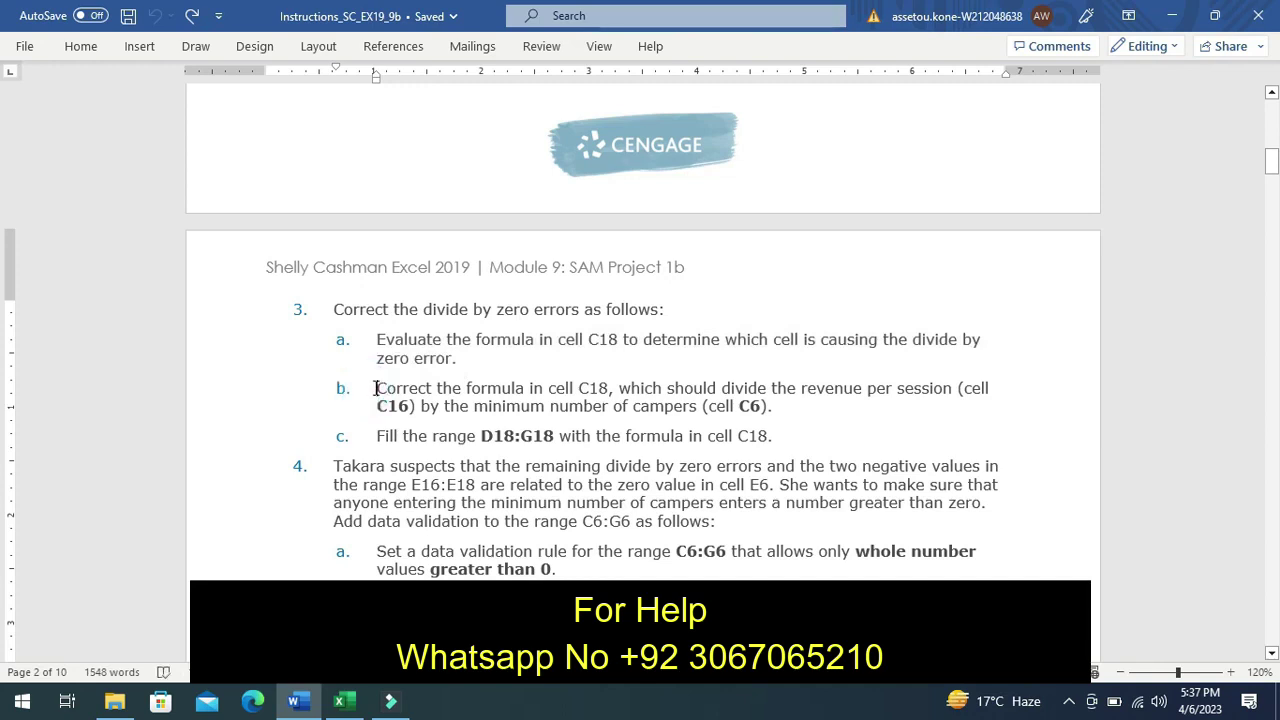
mouse_move(376, 388)
mouse_down()
mouse_move(440, 407)
mouse_move(614, 390)
mouse_move(779, 407)
mouse_up()
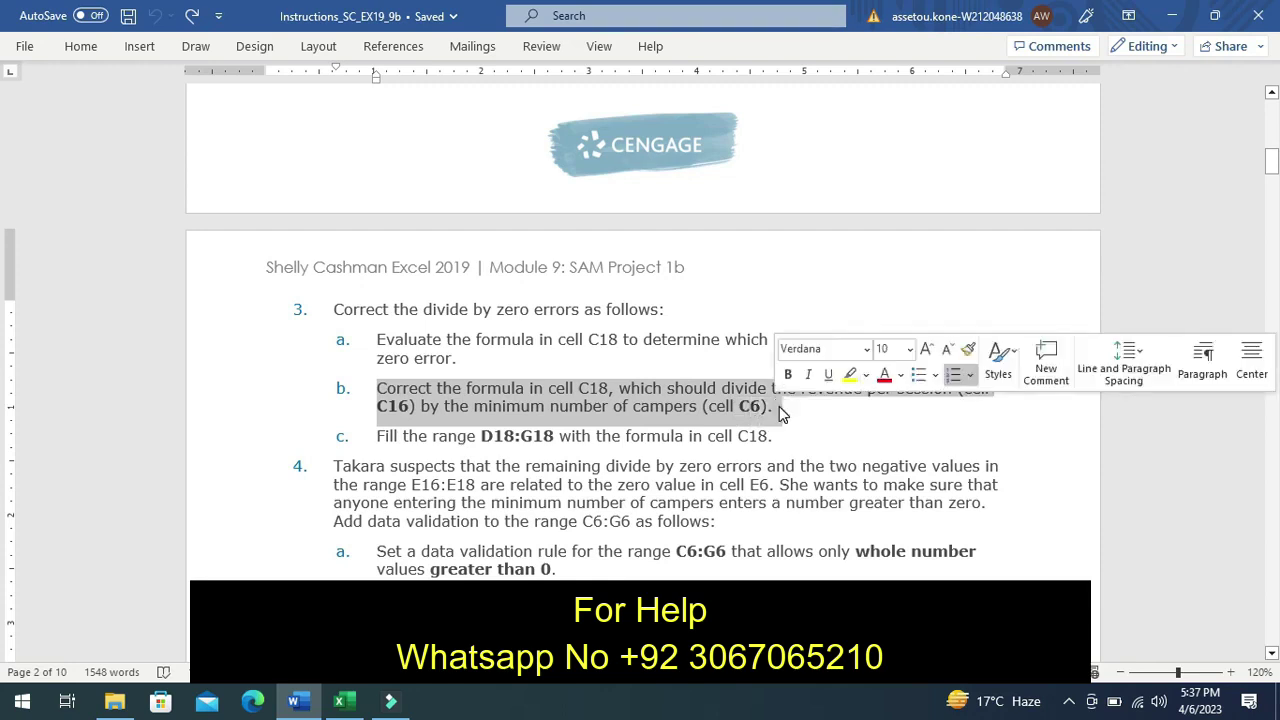
Apply the yellow highlight to instruction 3b, about dividing C16 by C6
click(848, 385)
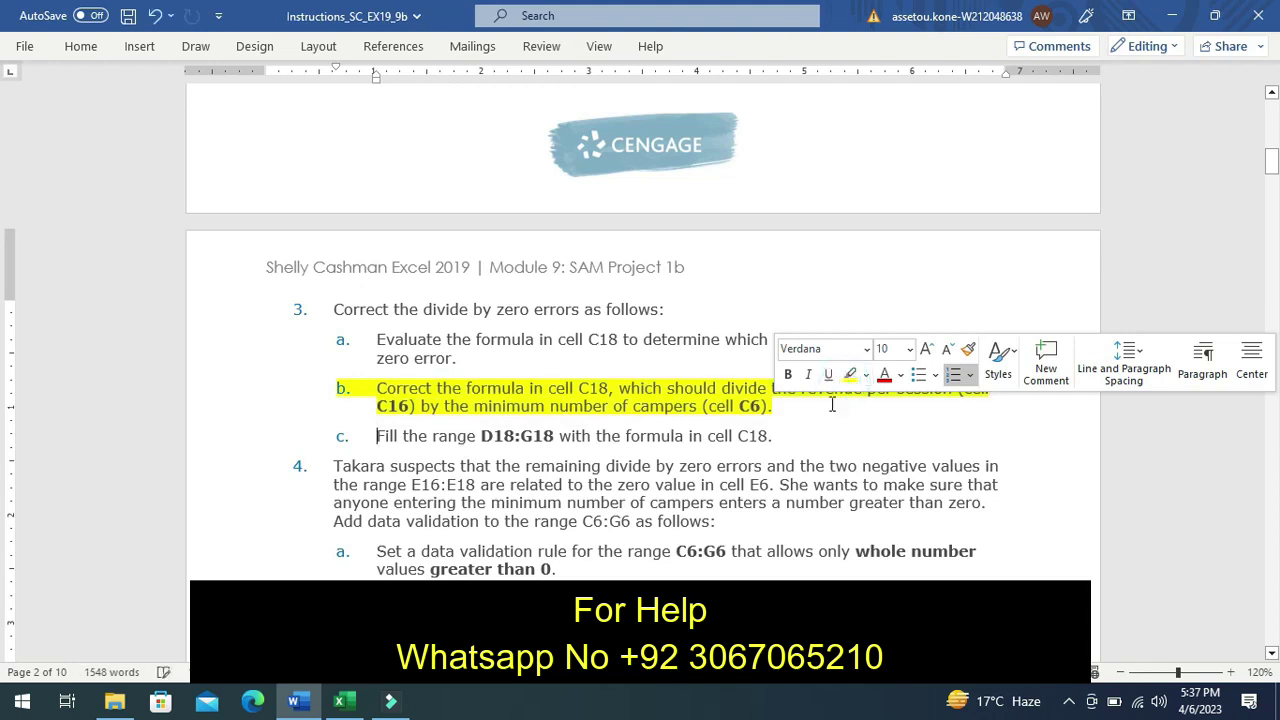
click(825, 417)
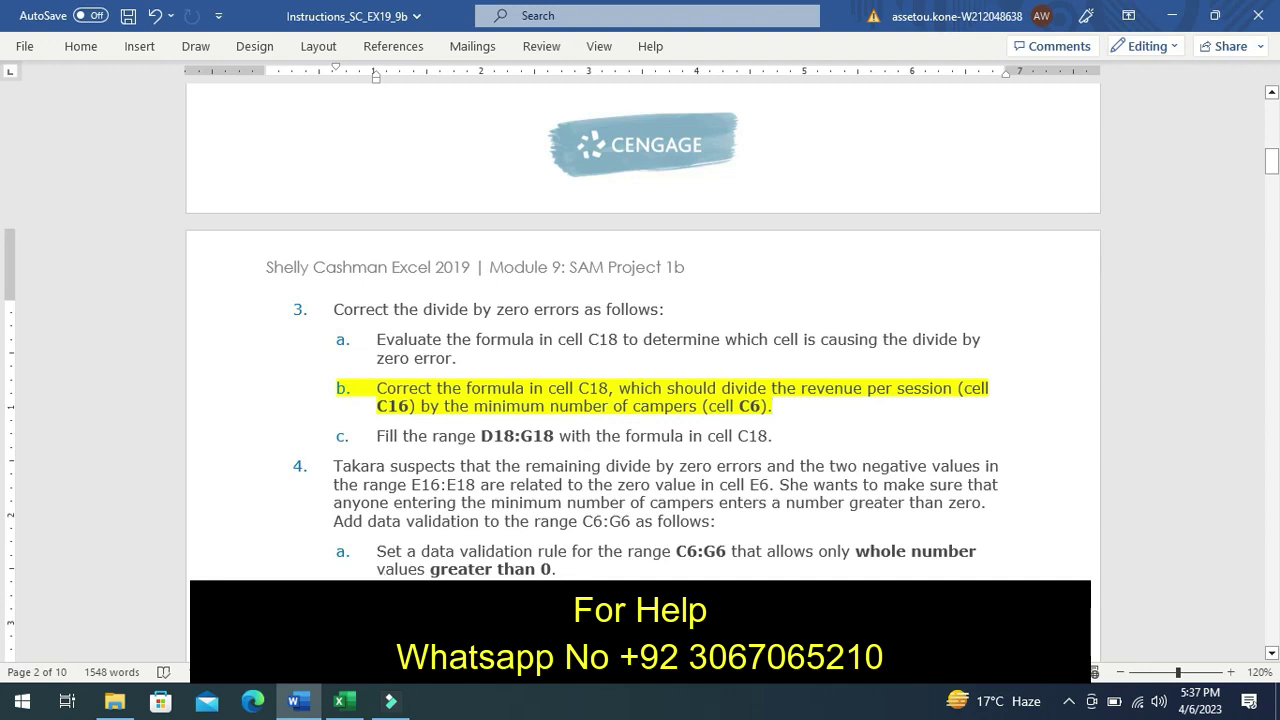
Change C18's formula from =C16/C9 to =C16/C6 so it shows $214 per camper
click(343, 702)
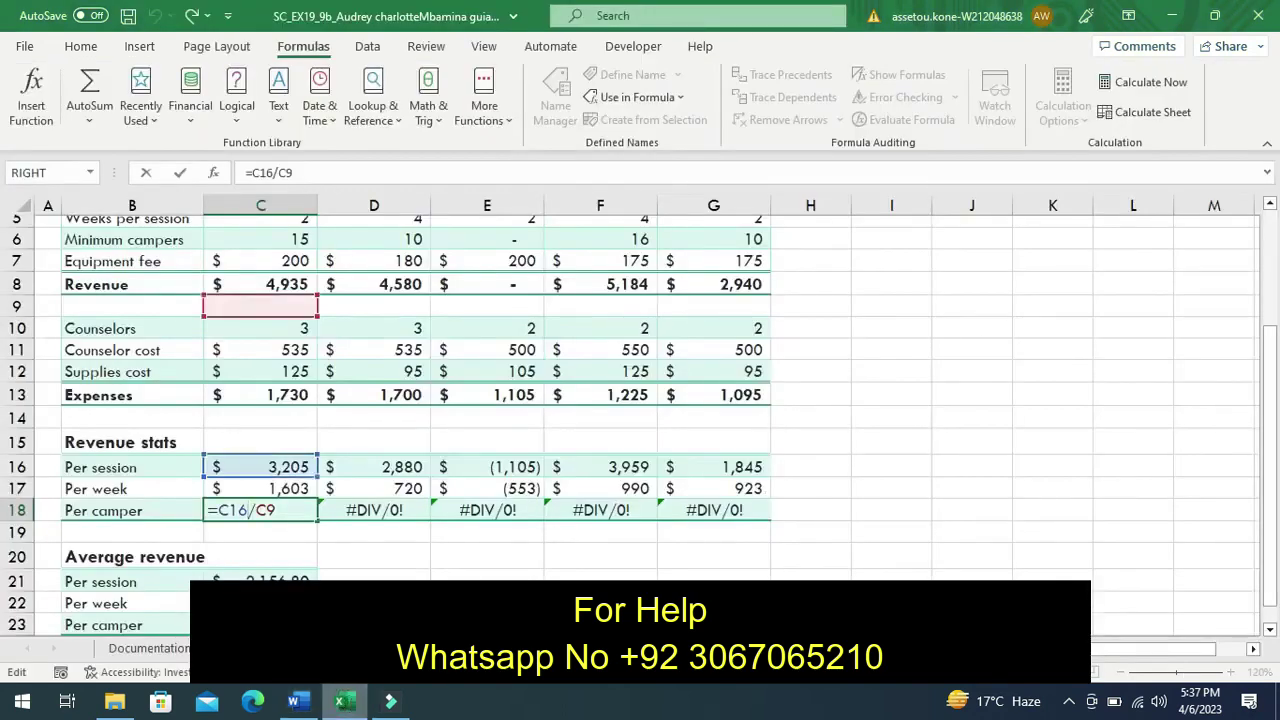
click(248, 510)
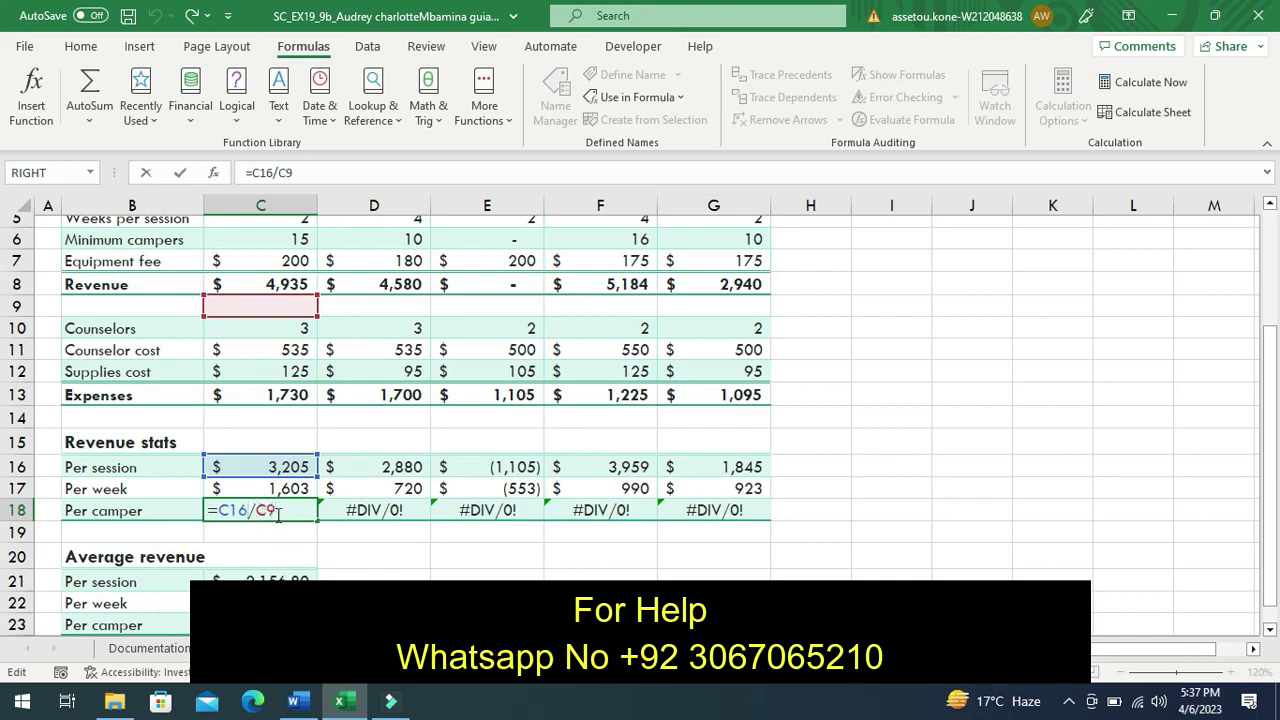
double_click(279, 512)
click(278, 512)
click(278, 512)
key(BackSpace)
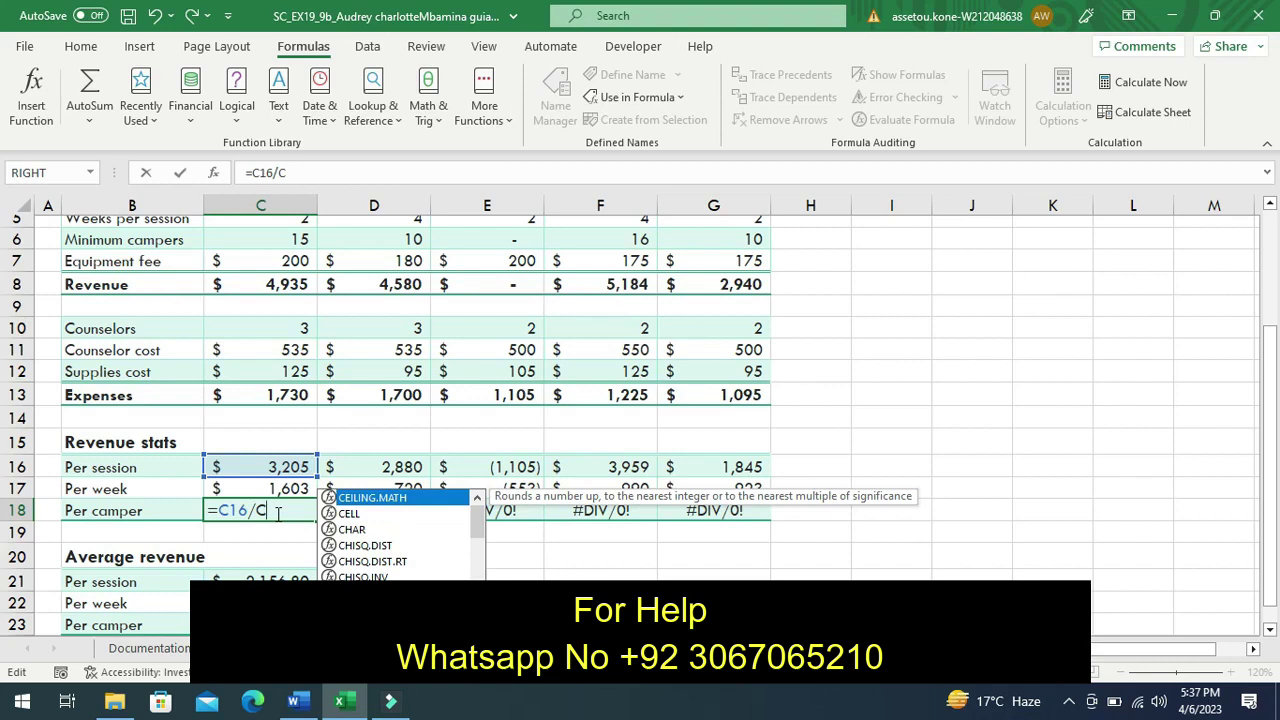
text(6)
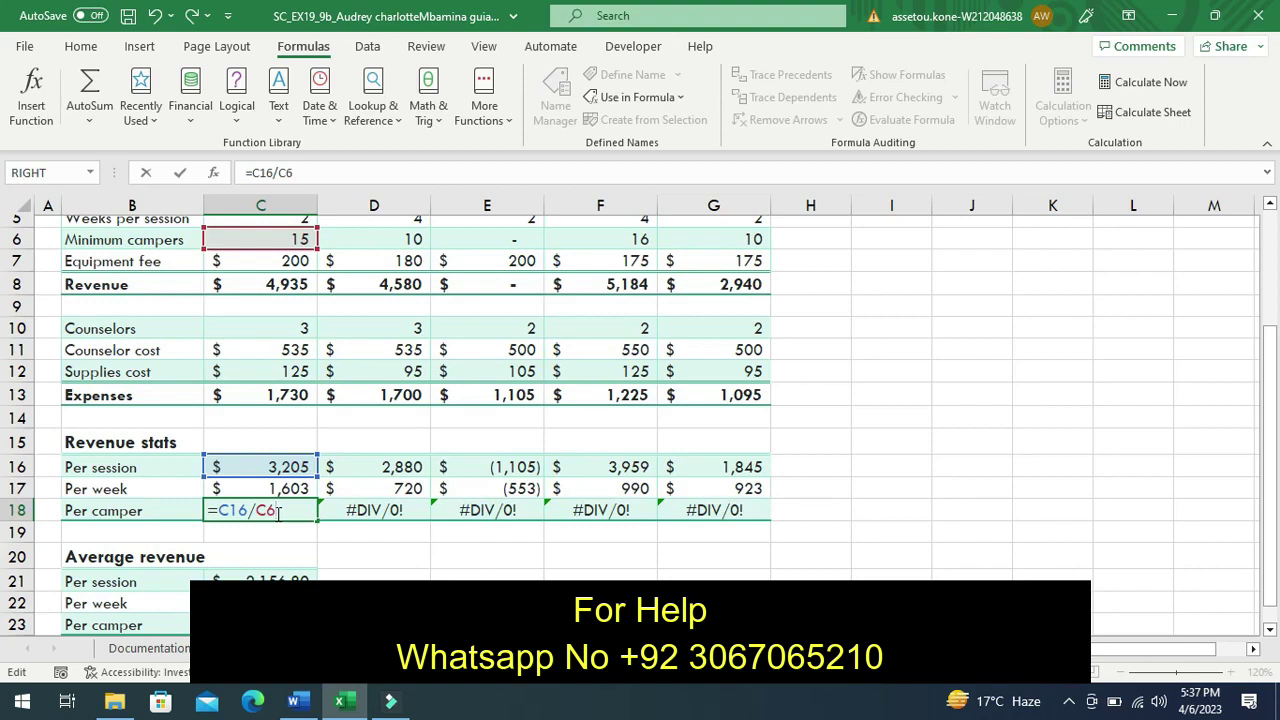
key(Return)
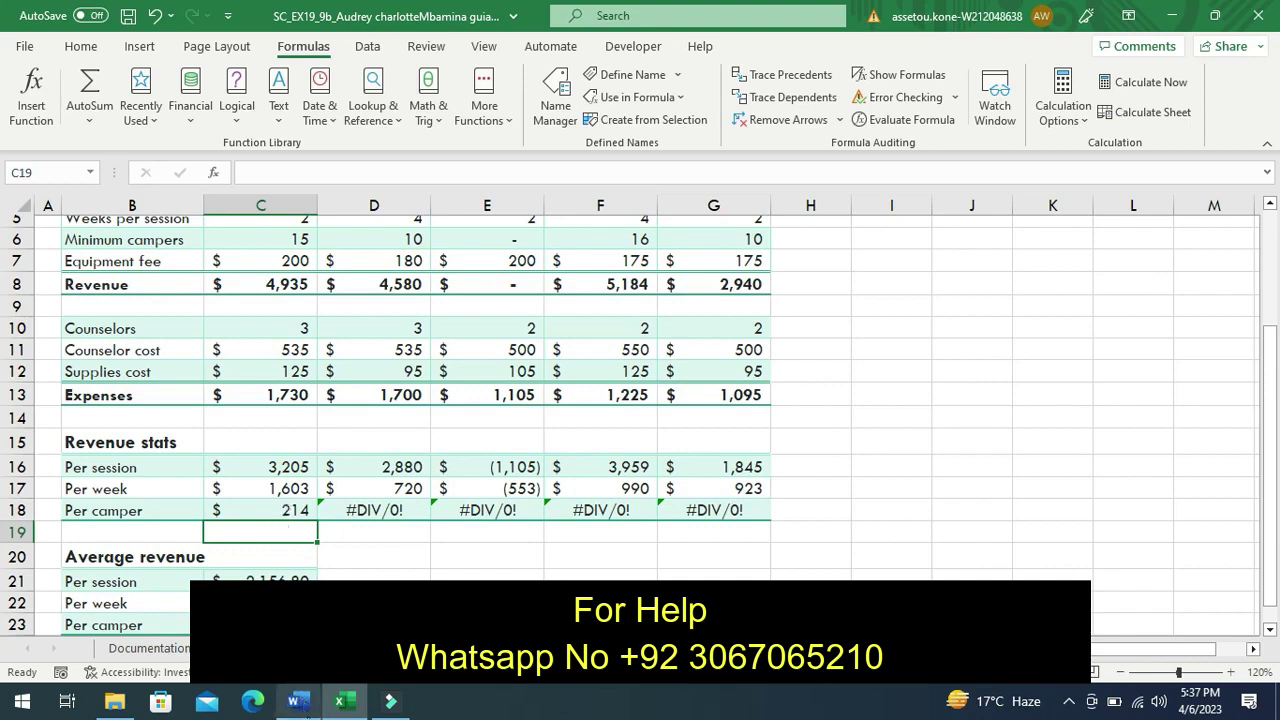
Undo the yellow highlight on step 3b and select the step 3c instruction line
click(296, 702)
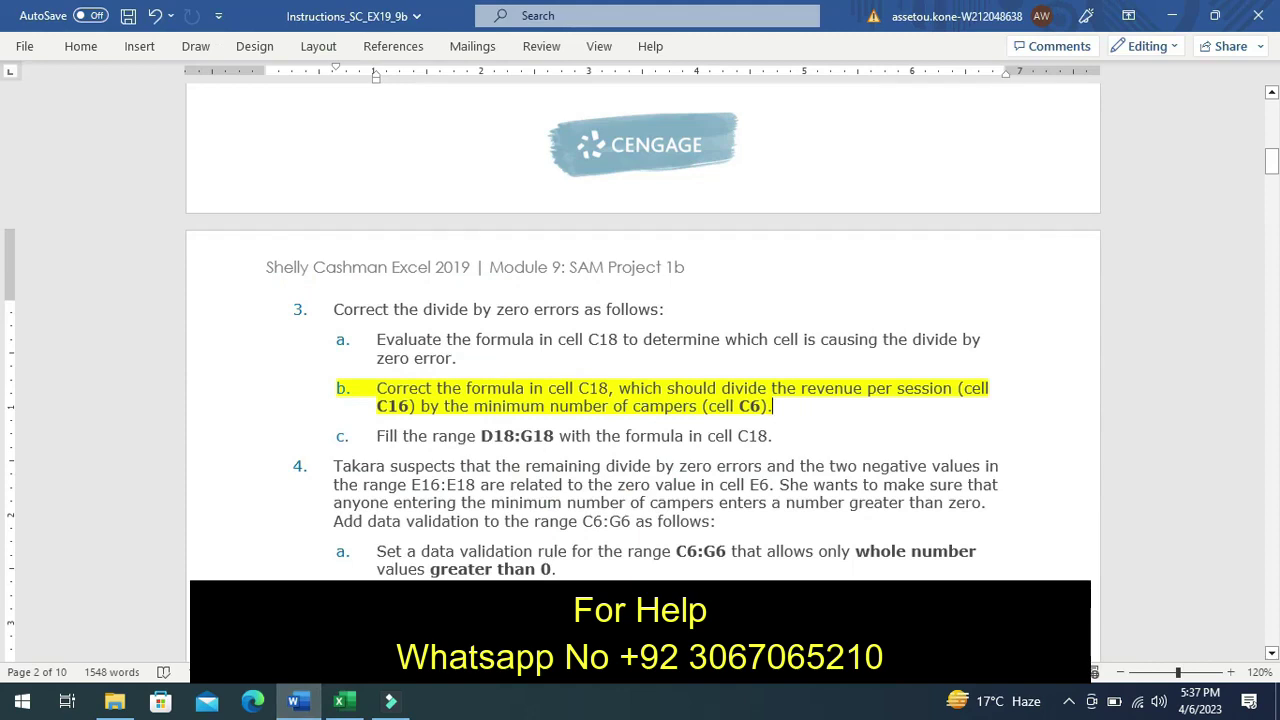
key(ctrl+z)
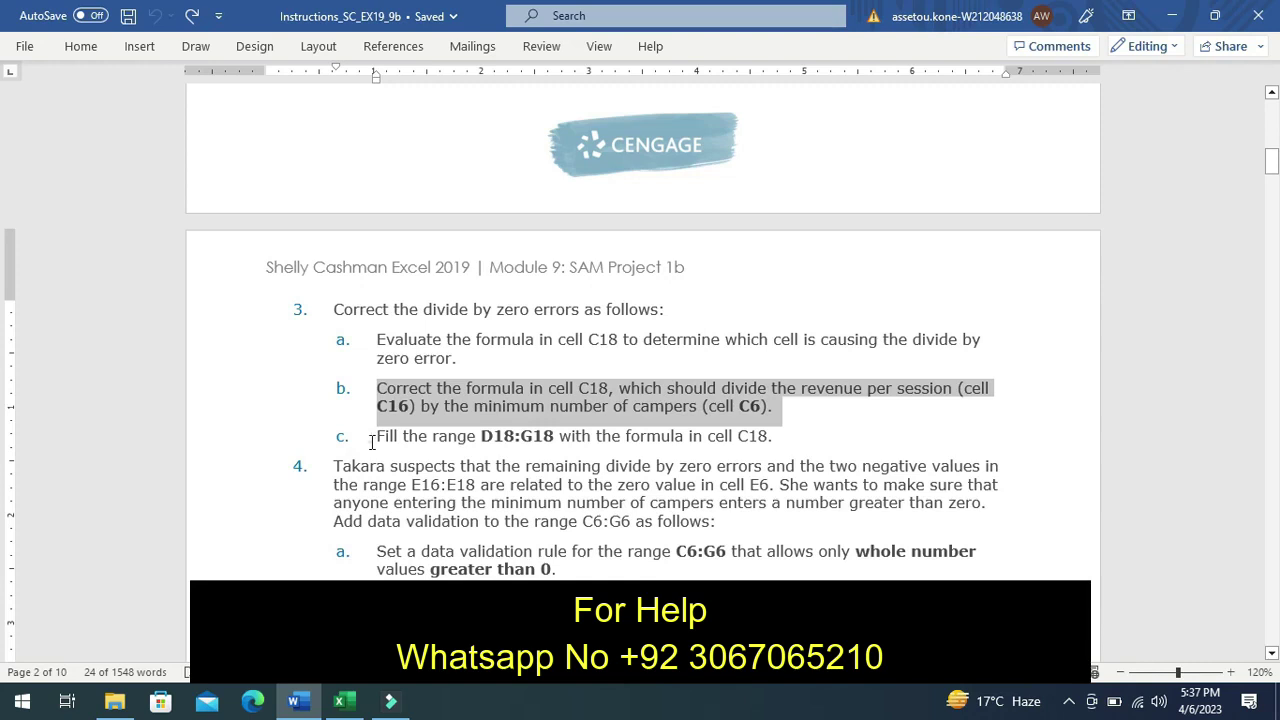
click(372, 441)
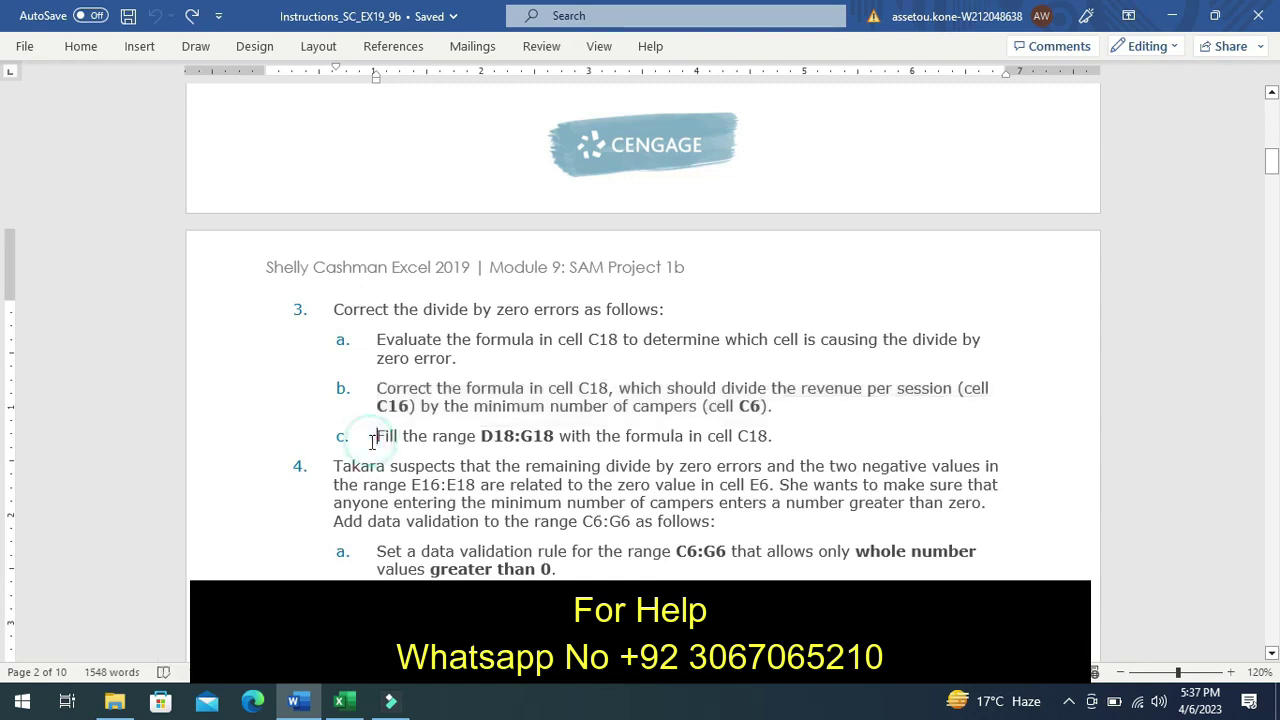
drag(372, 441, 512, 450)
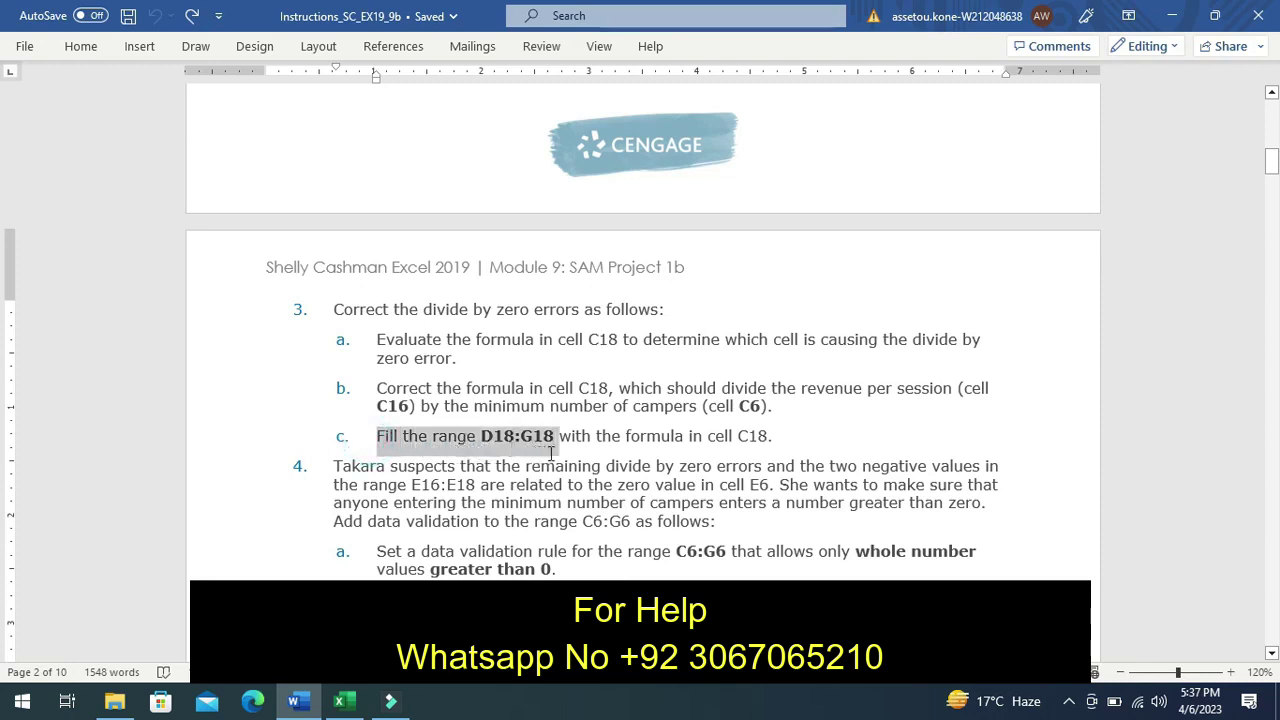
mouse_move(512, 450)
mouse_down()
mouse_move(675, 459)
mouse_move(776, 446)
mouse_up()
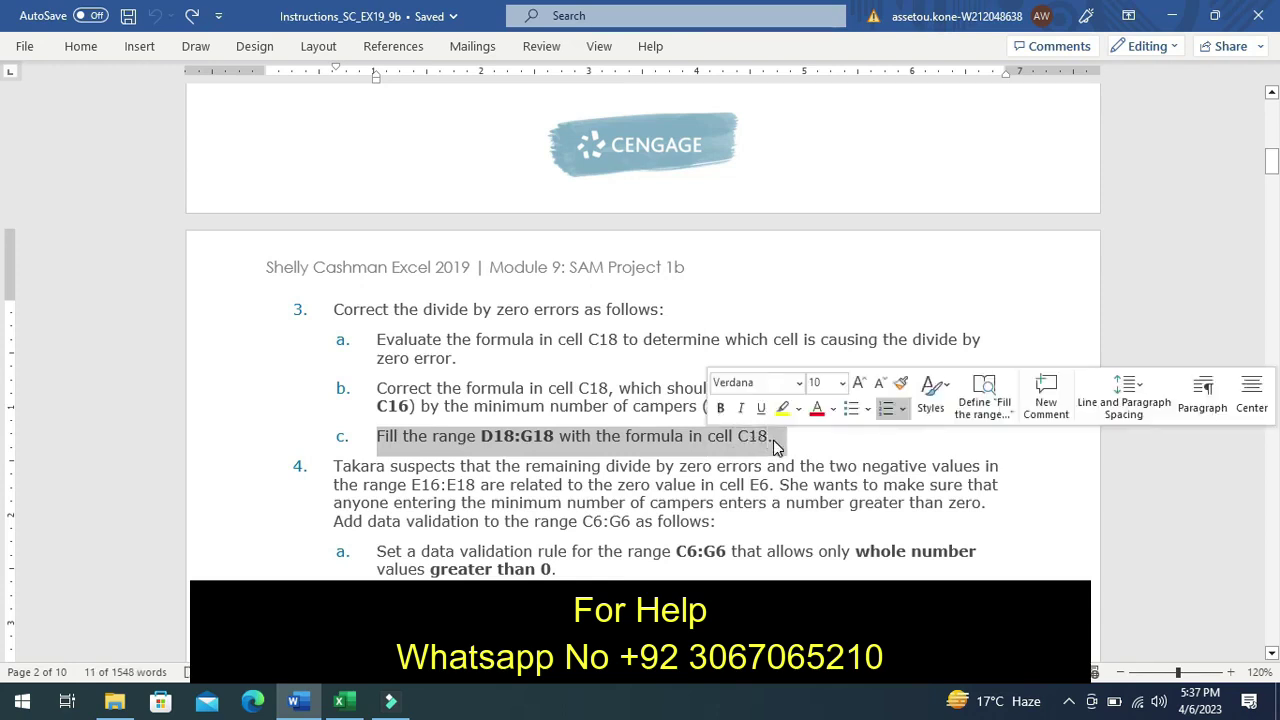
Highlight step 3c, about filling D18:G18, in yellow and return to Excel
click(785, 413)
click(785, 410)
click(796, 447)
click(796, 447)
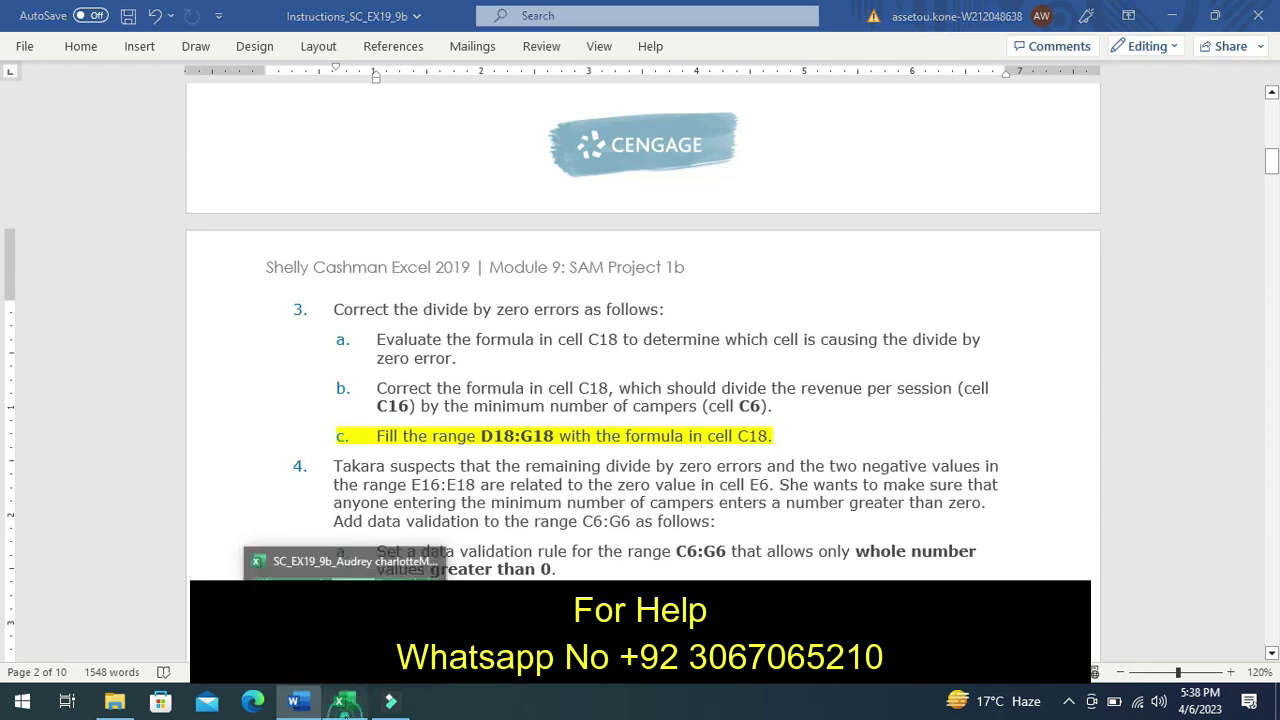
click(342, 704)
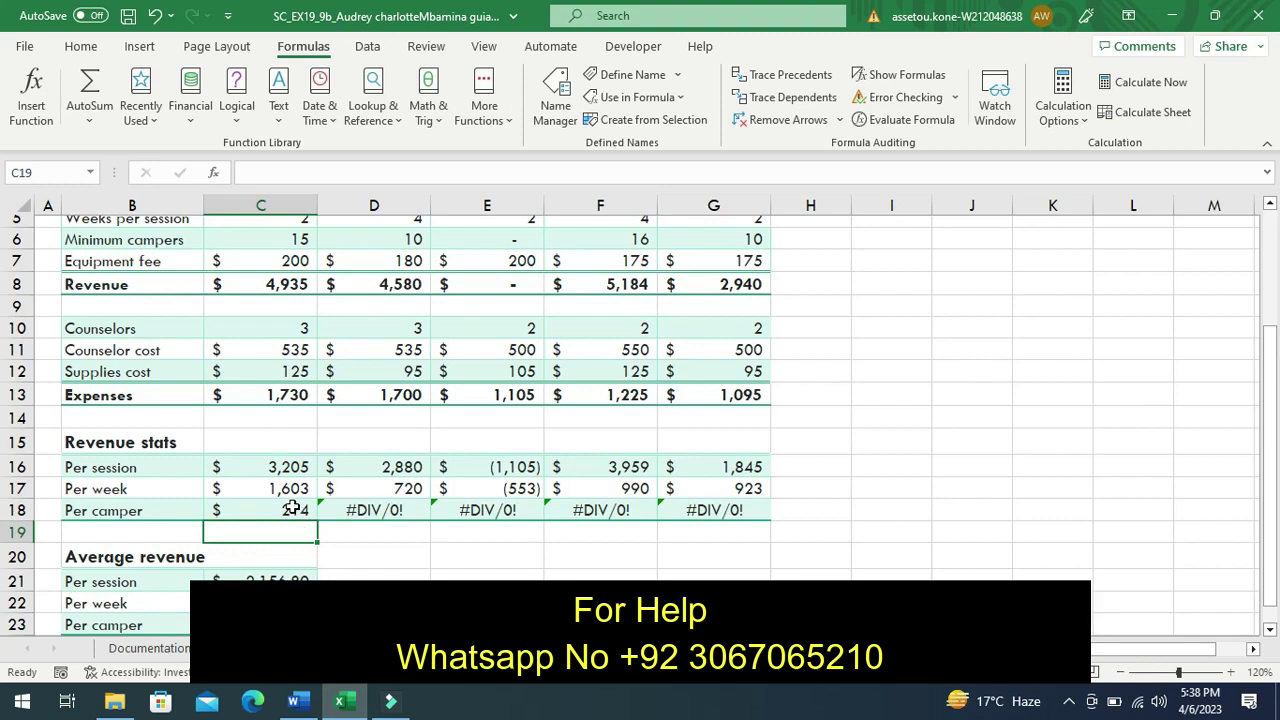
Fill C18's formula across D18:G18, giving $288, #DIV/0!, $247 and $185
click(291, 508)
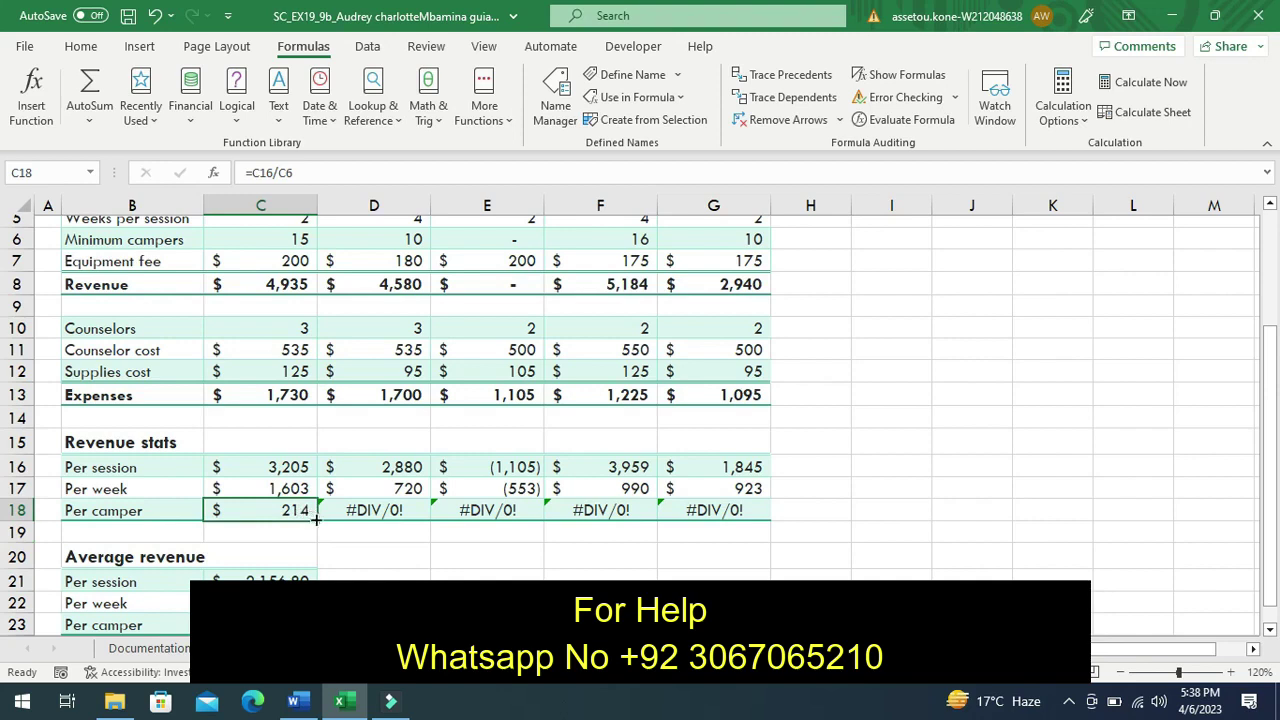
drag(316, 519, 455, 512)
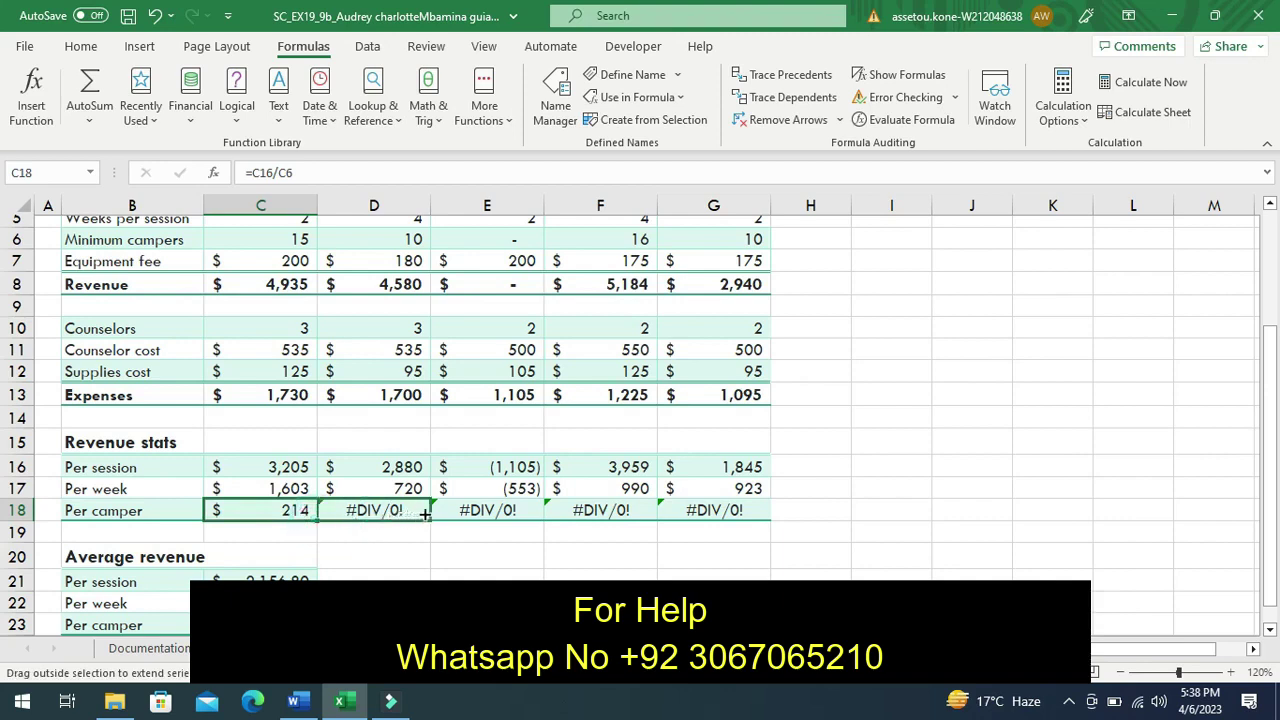
drag(455, 512, 583, 516)
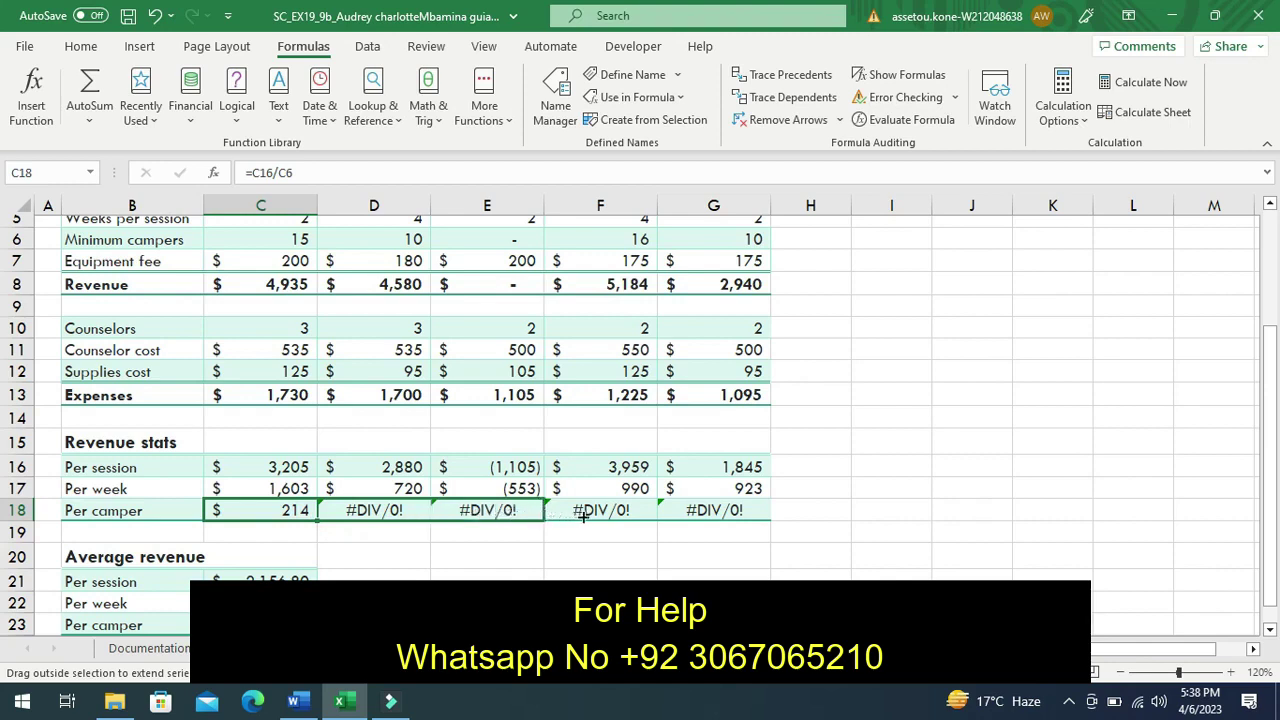
drag(583, 516, 723, 515)
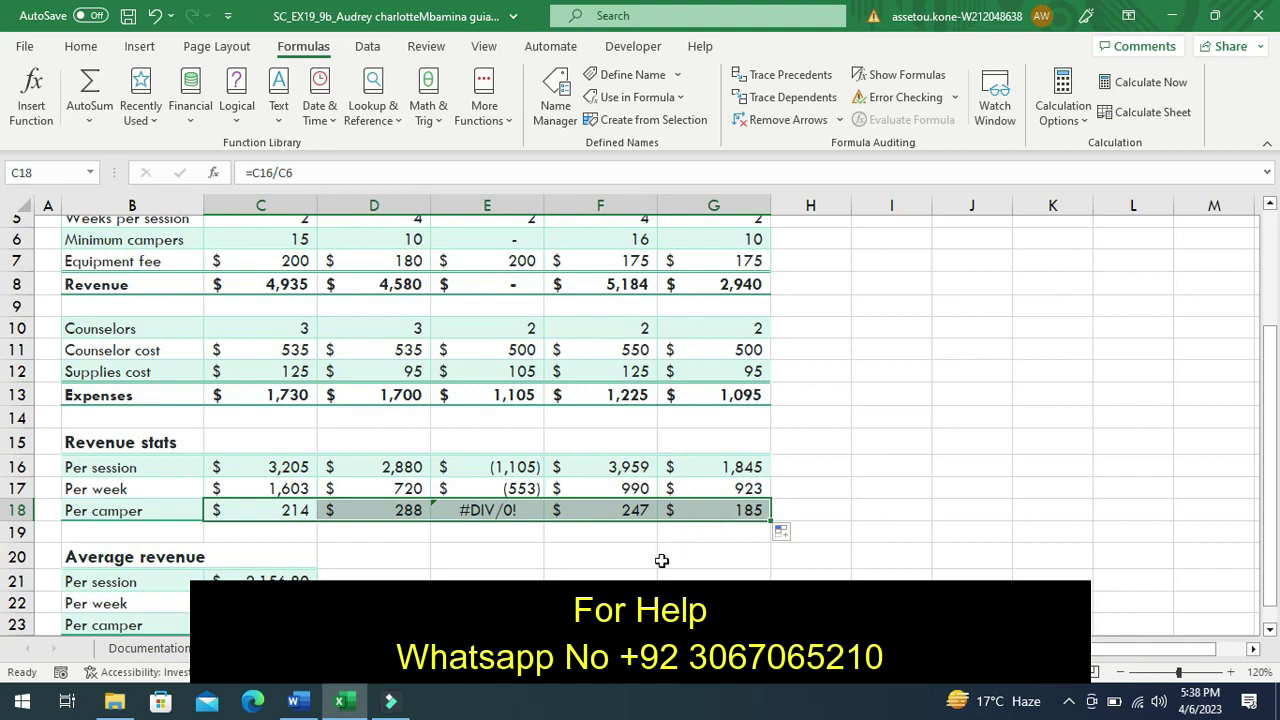
click(661, 560)
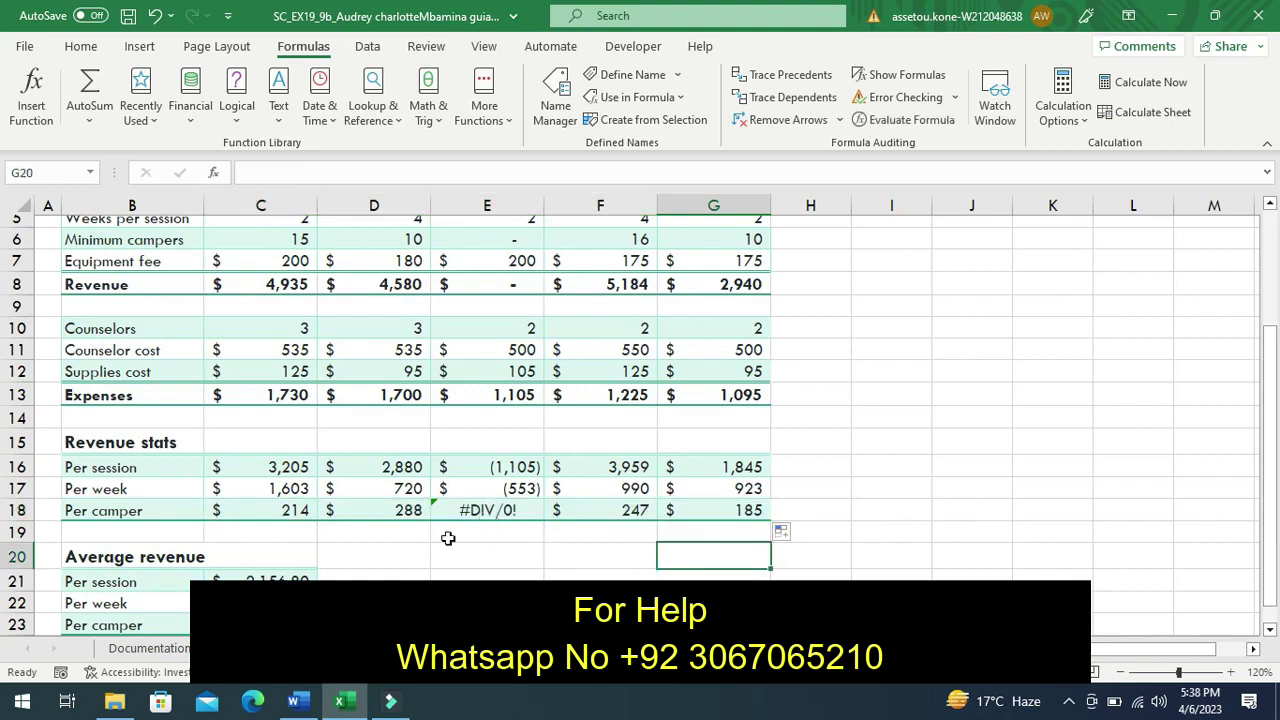
Undo step 3c's highlight and highlight step 4's paragraph on validating C6:G6 in yellow
click(300, 708)
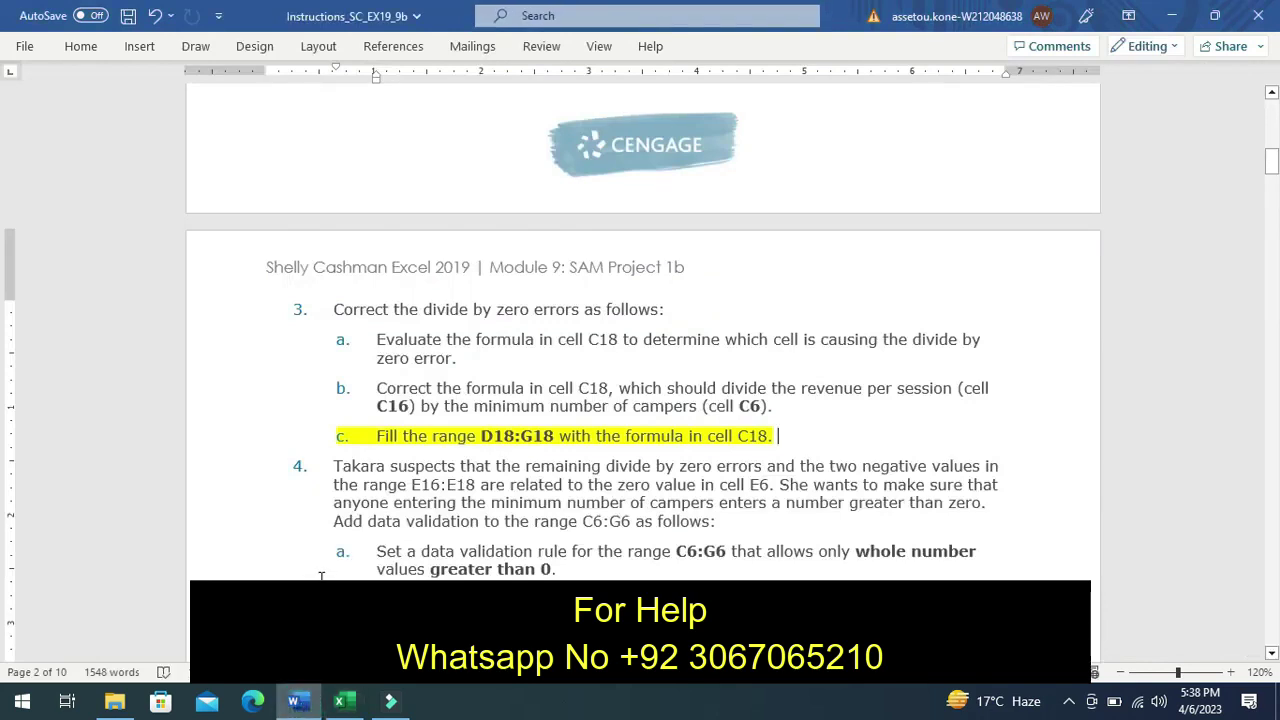
key(ctrl+z)
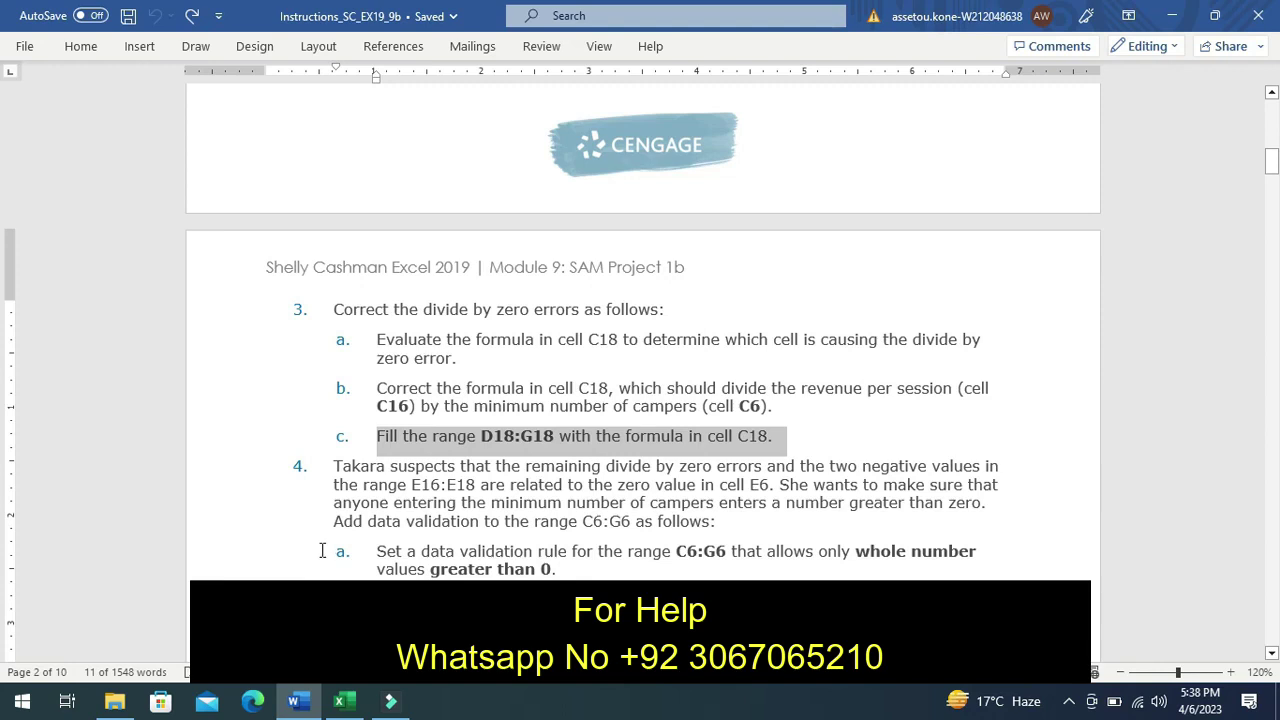
click(325, 483)
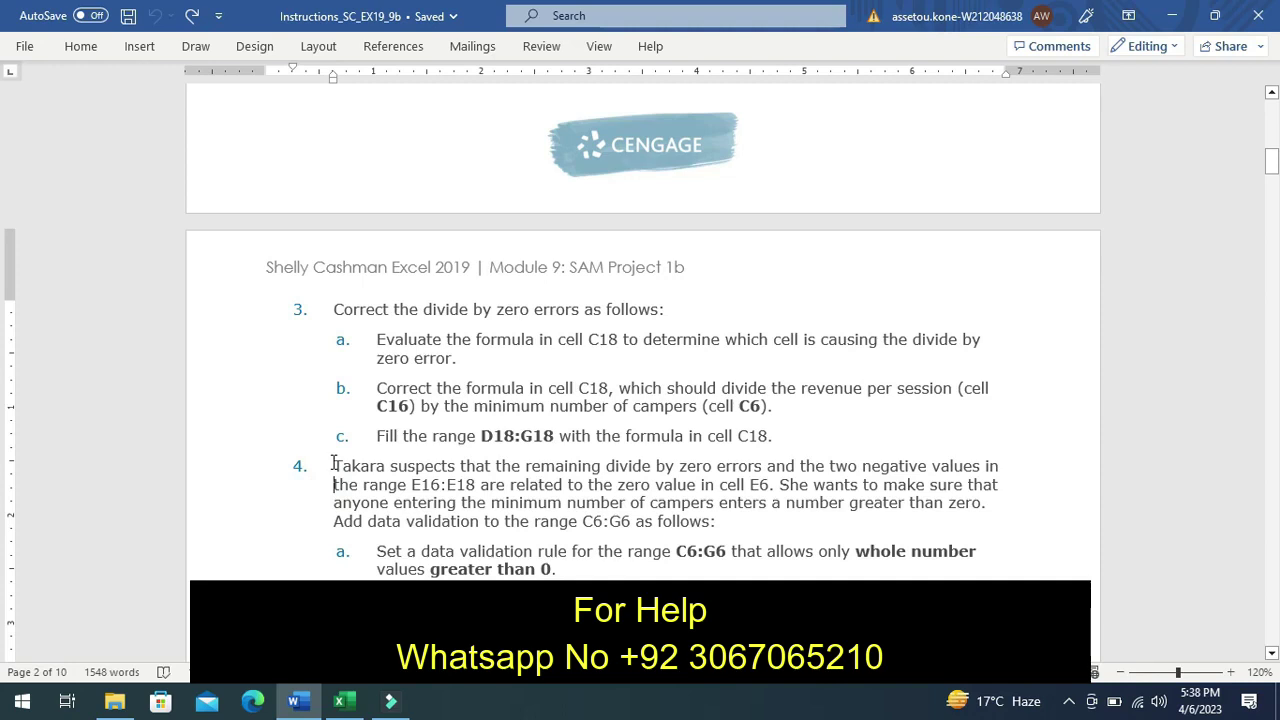
mouse_move(333, 465)
mouse_down()
mouse_move(500, 548)
mouse_move(727, 530)
mouse_up()
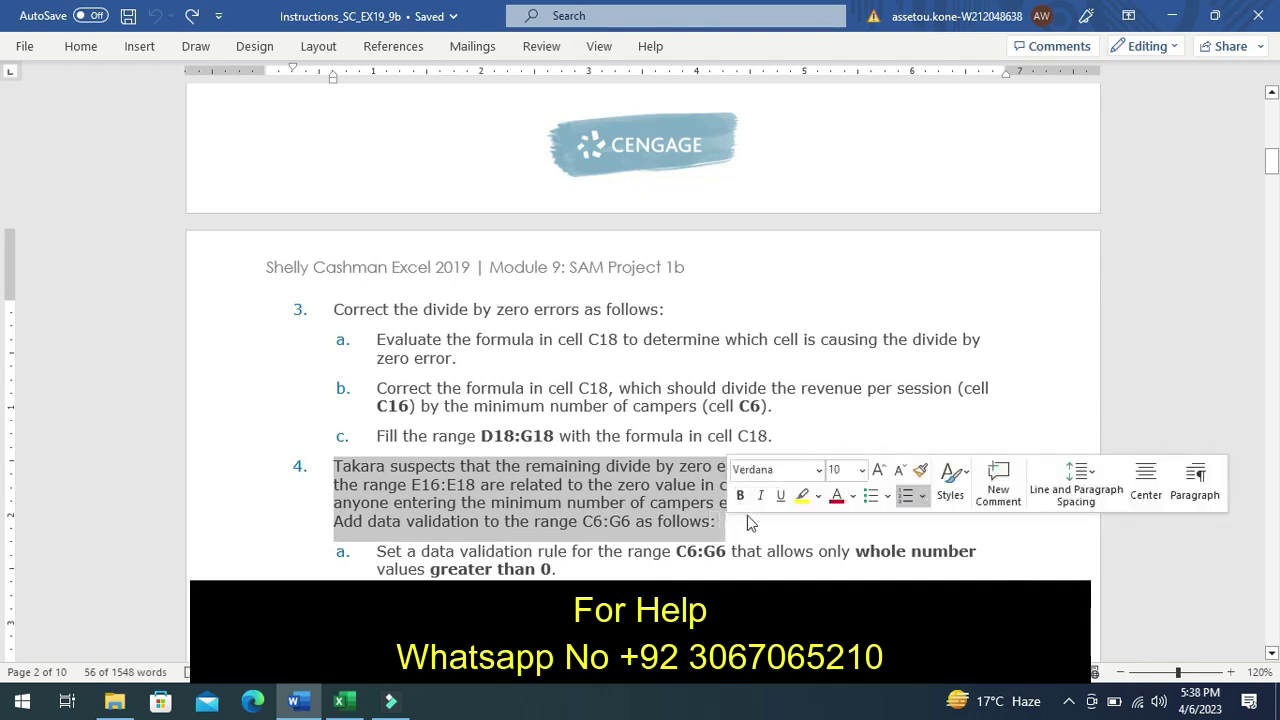
click(801, 496)
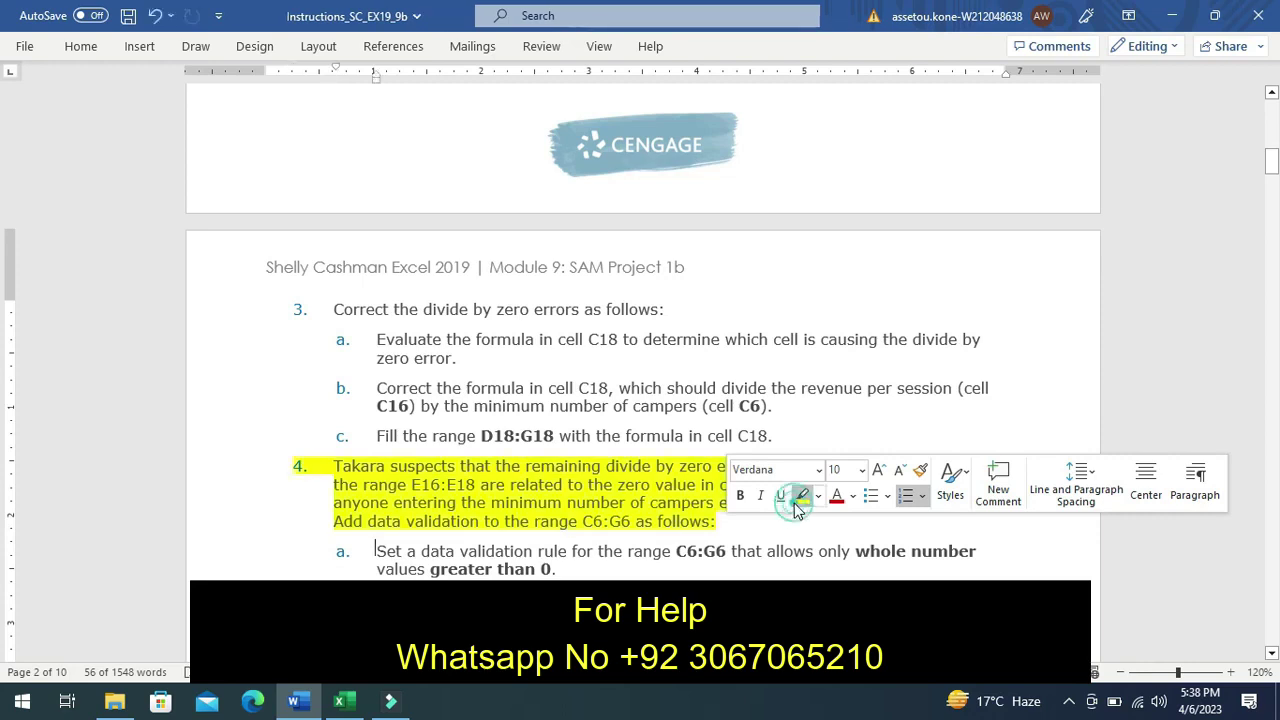
click(757, 540)
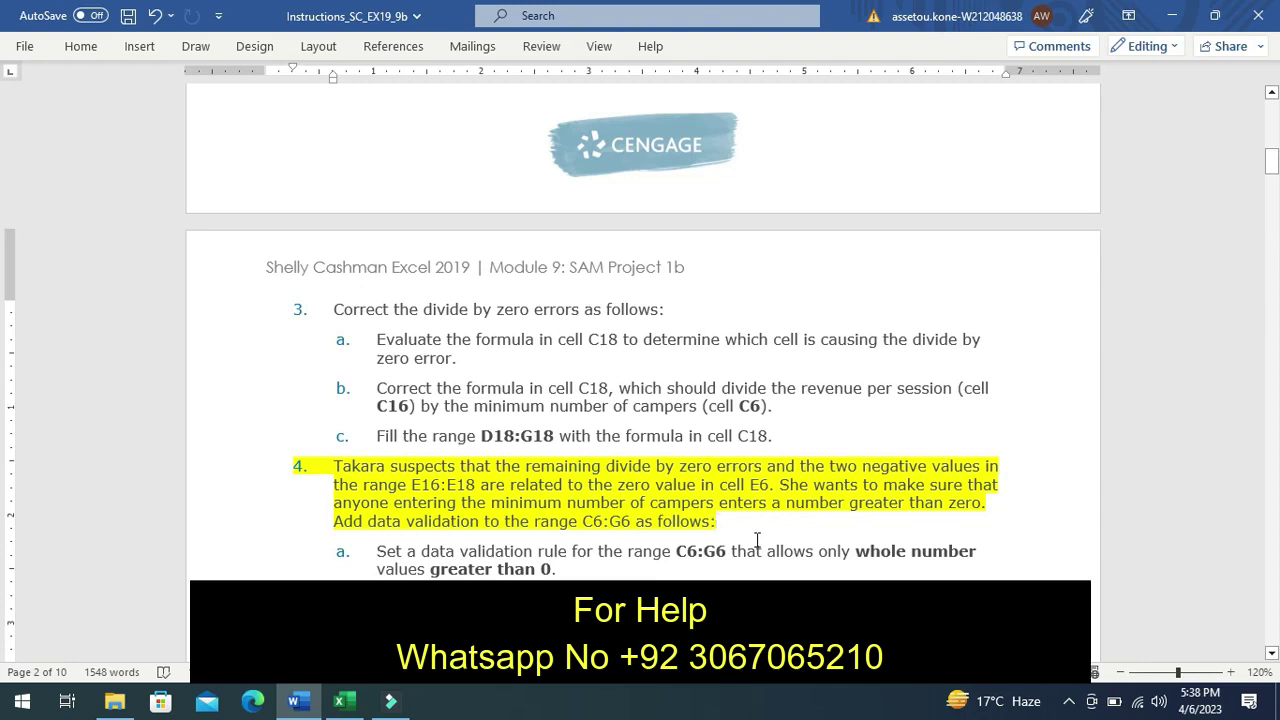
Undo step 4's yellow highlight and highlight step 4a's C6:G6 validation instruction in yellow instead
key(ctrl+z)
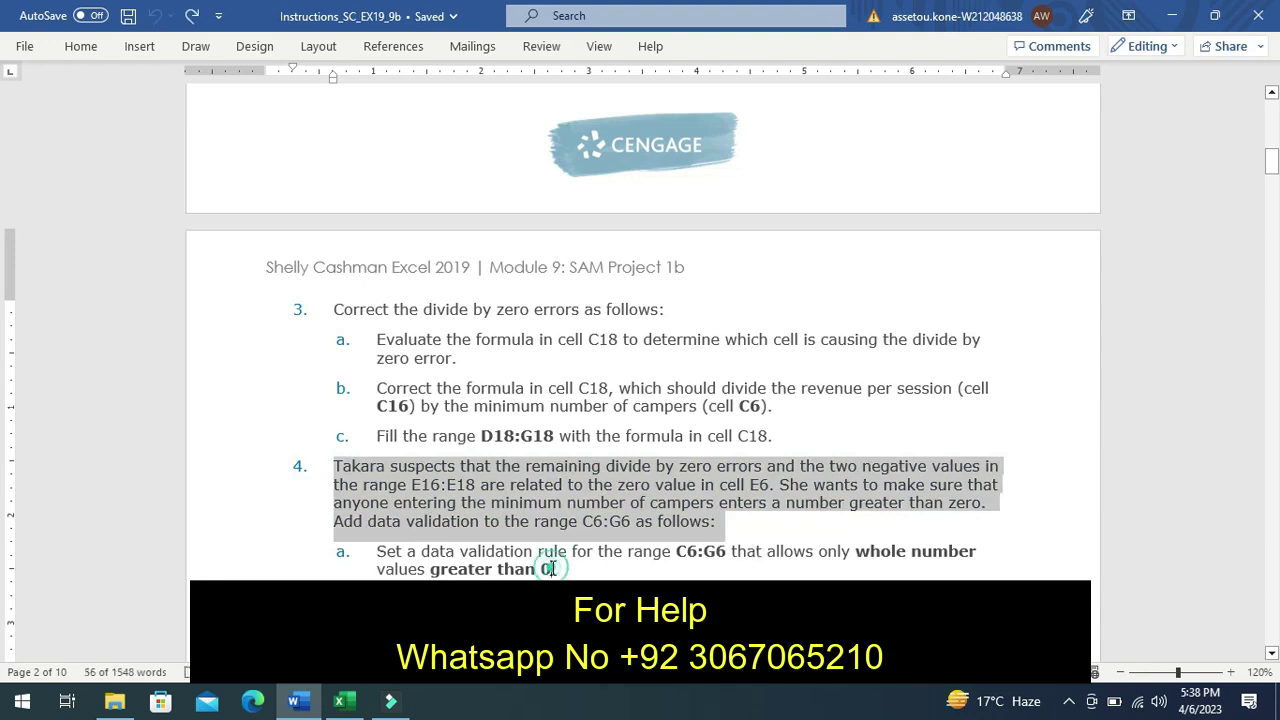
click(553, 569)
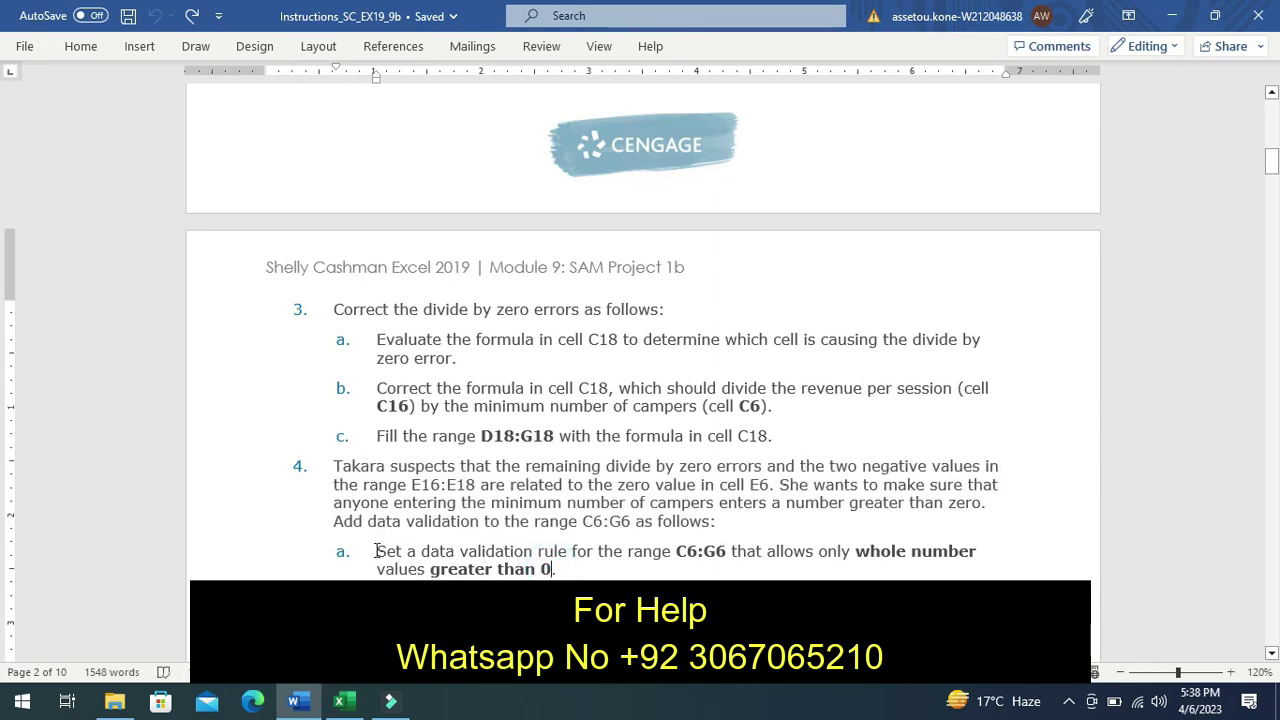
click(376, 551)
drag(376, 551, 551, 569)
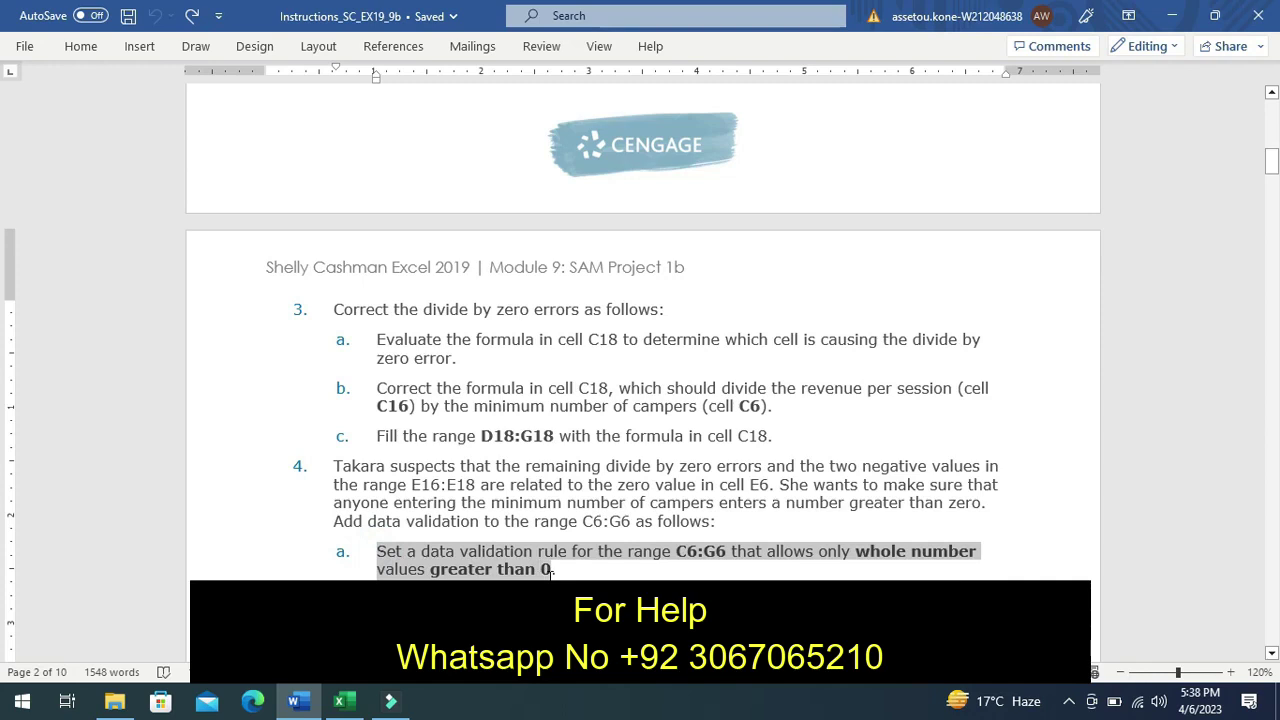
drag(551, 569, 558, 574)
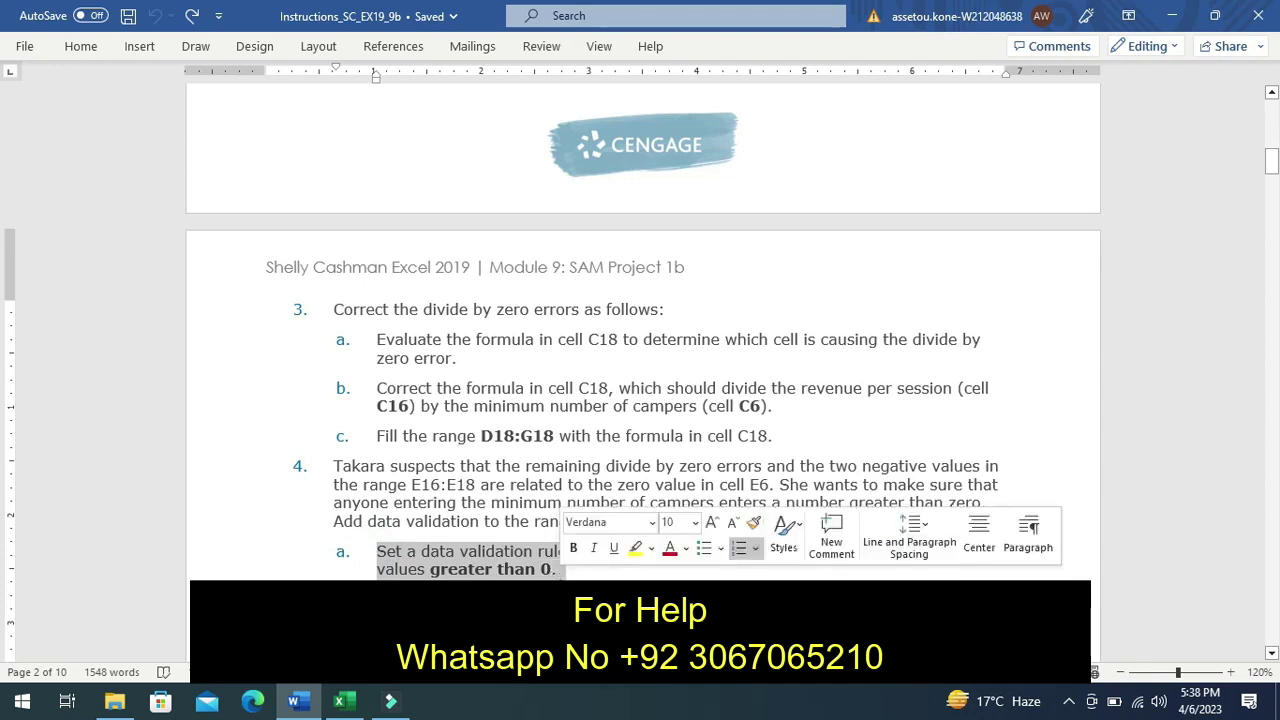
click(637, 548)
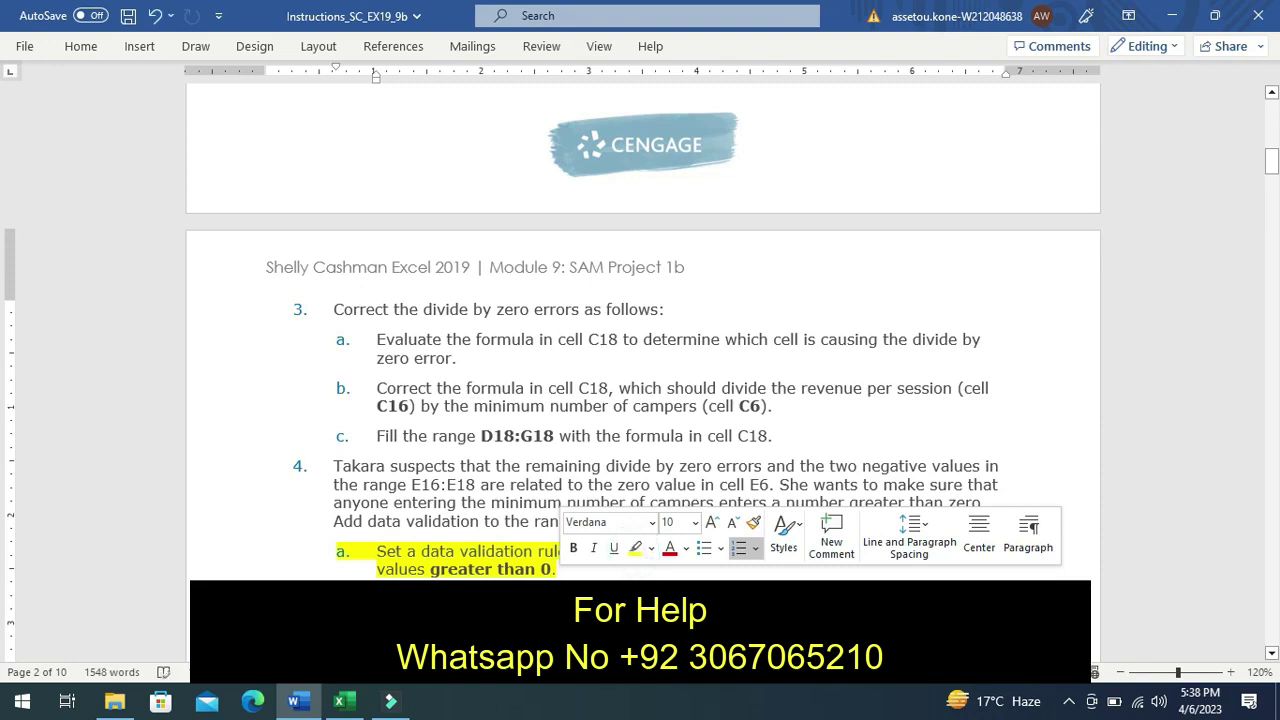
click(627, 573)
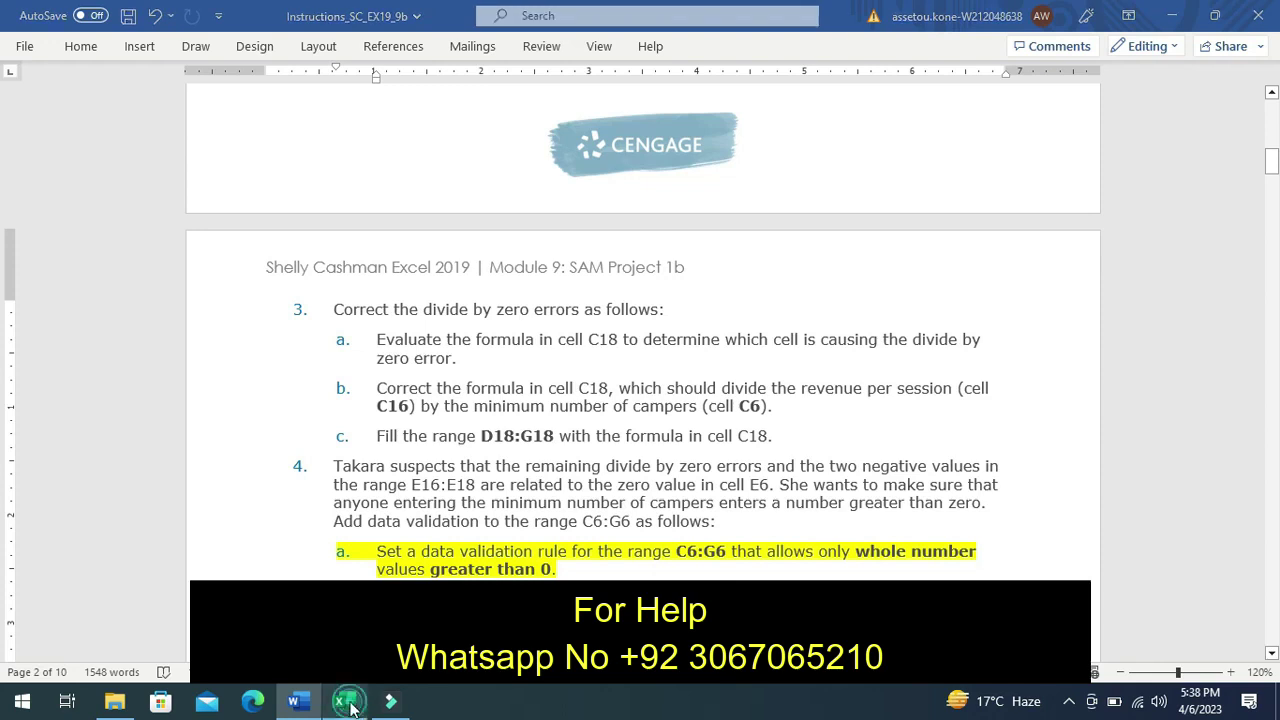
Bring up the Green Lake workbook, glance at Data Validation without changes, and scroll to row 1
click(345, 702)
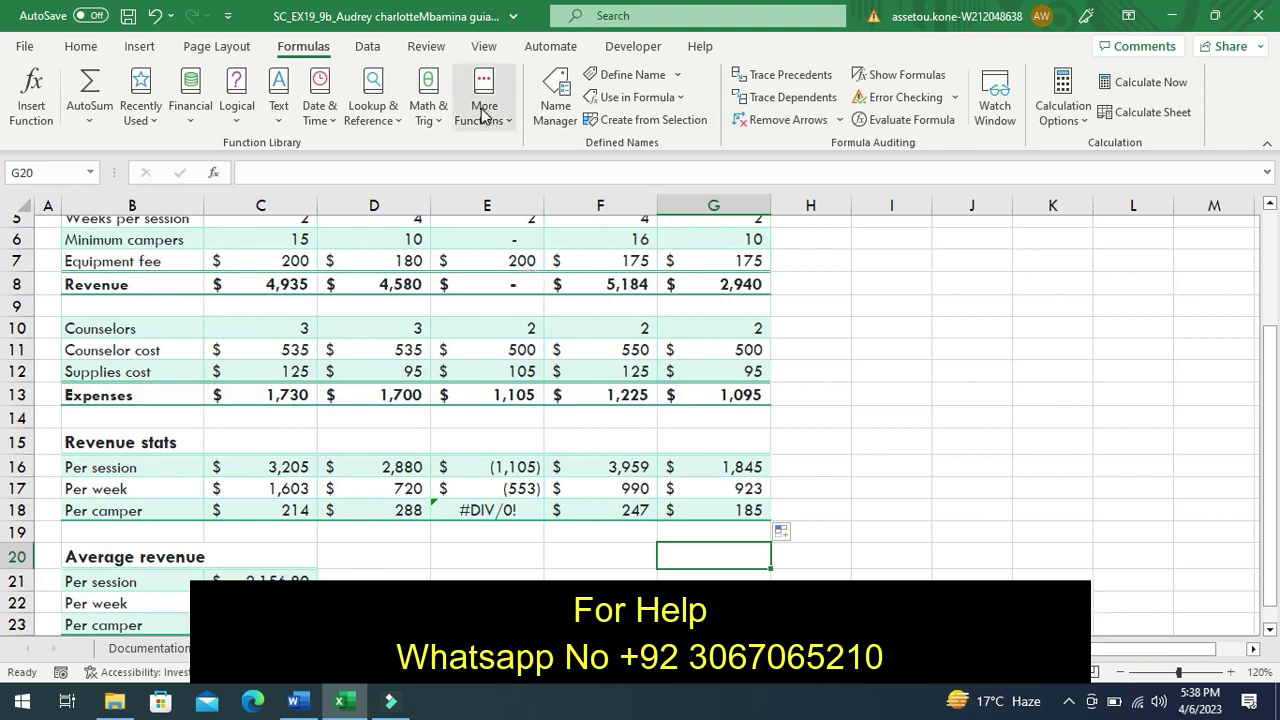
click(368, 47)
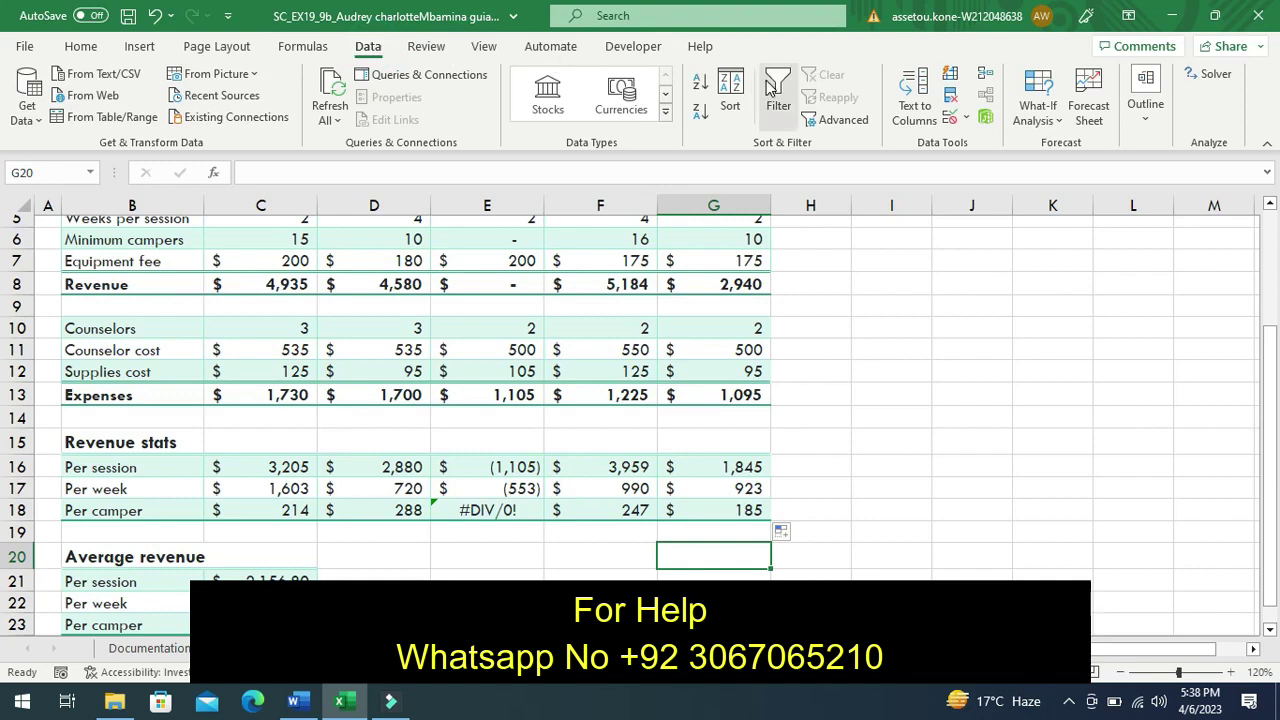
click(968, 122)
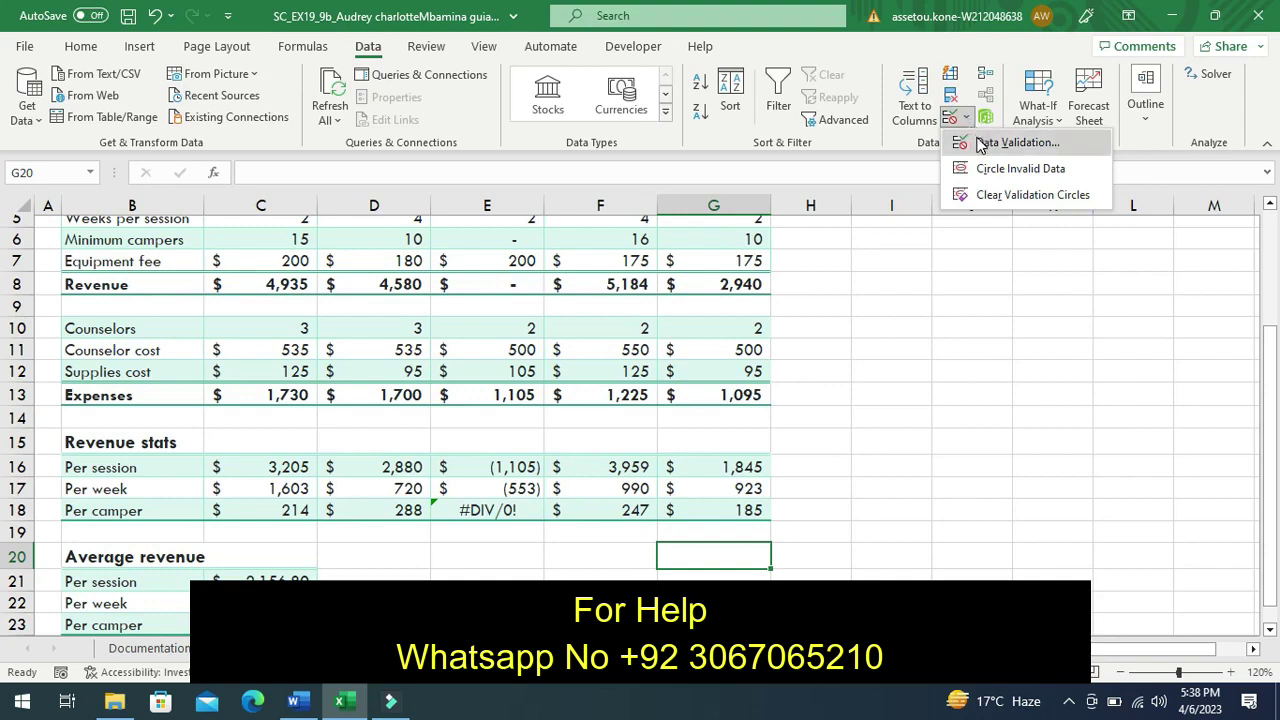
click(980, 145)
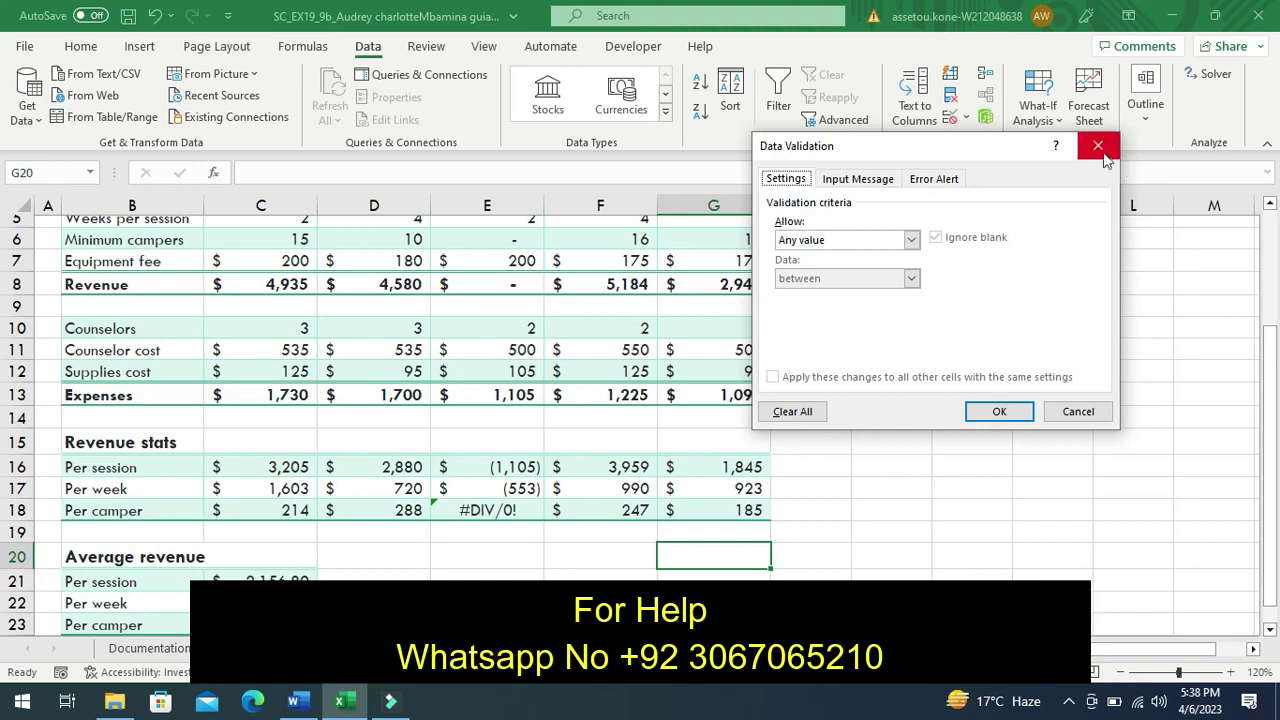
click(1097, 147)
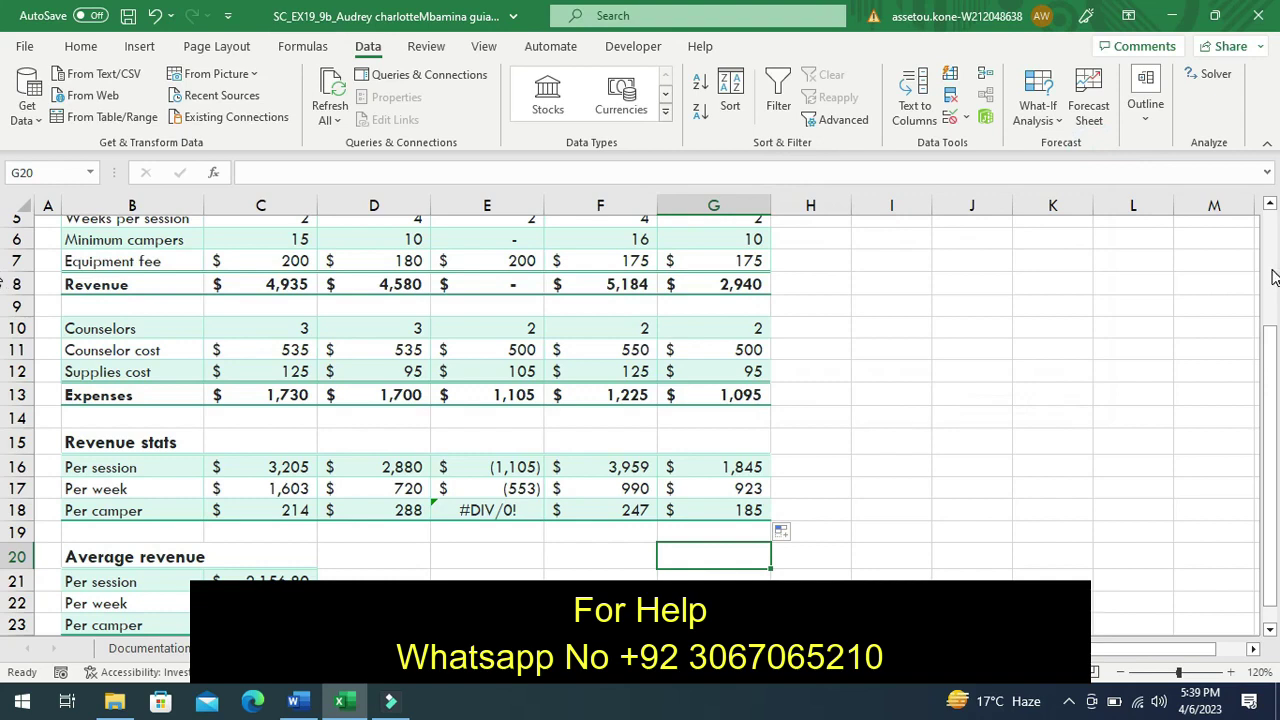
scroll(1273, 277, up, 2)
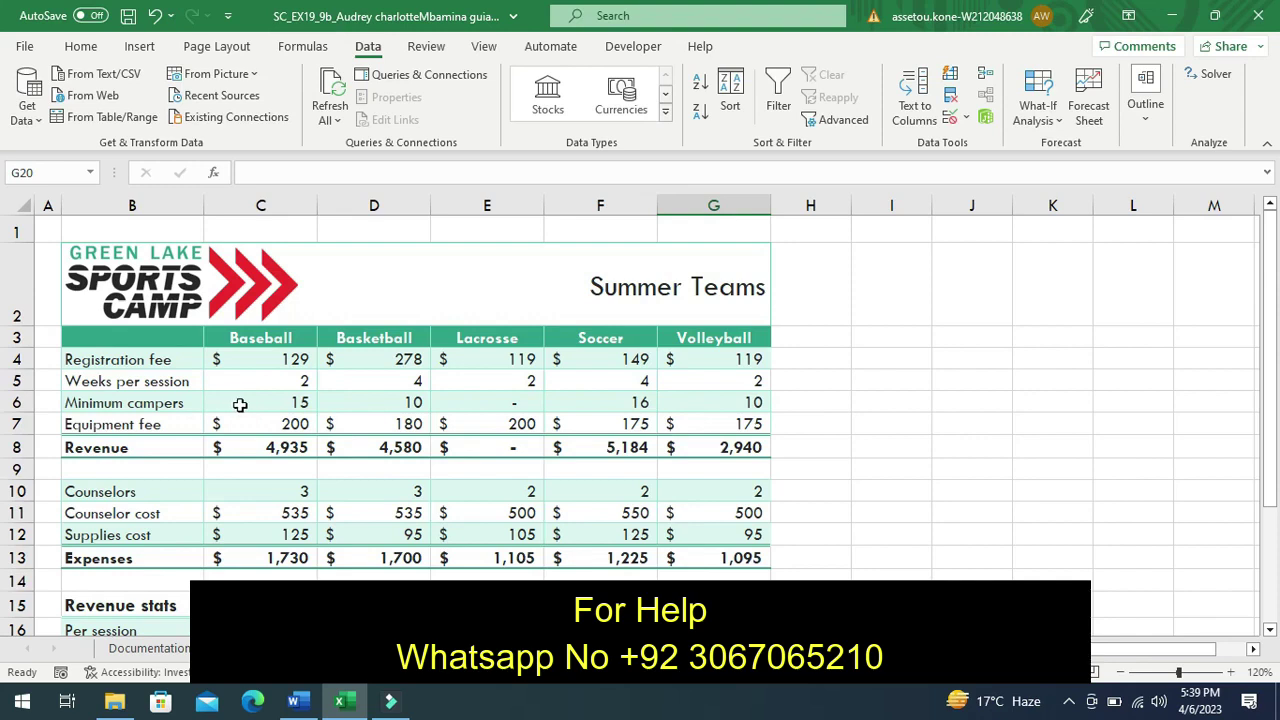
Restrict C6:G6 to whole numbers greater than 0 in the Data Validation dialog
click(240, 404)
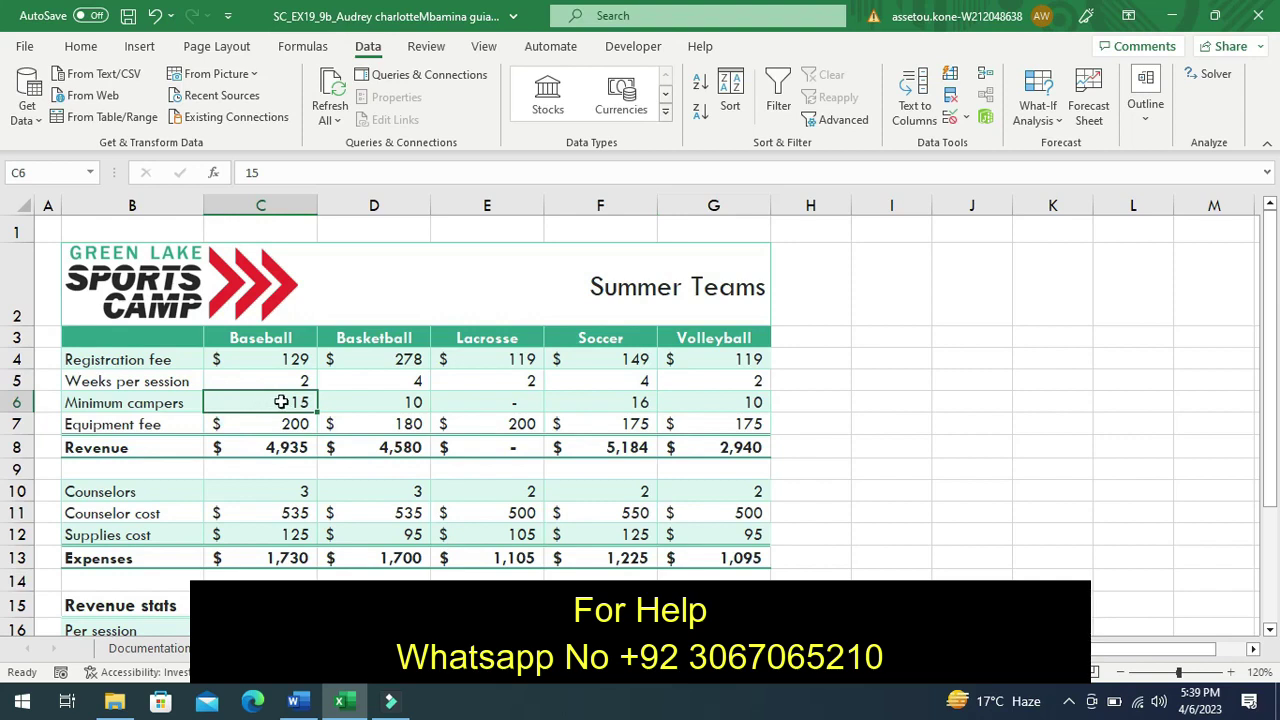
mouse_move(282, 402)
mouse_down()
mouse_move(456, 407)
mouse_move(528, 378)
mouse_move(591, 409)
mouse_move(704, 401)
mouse_up()
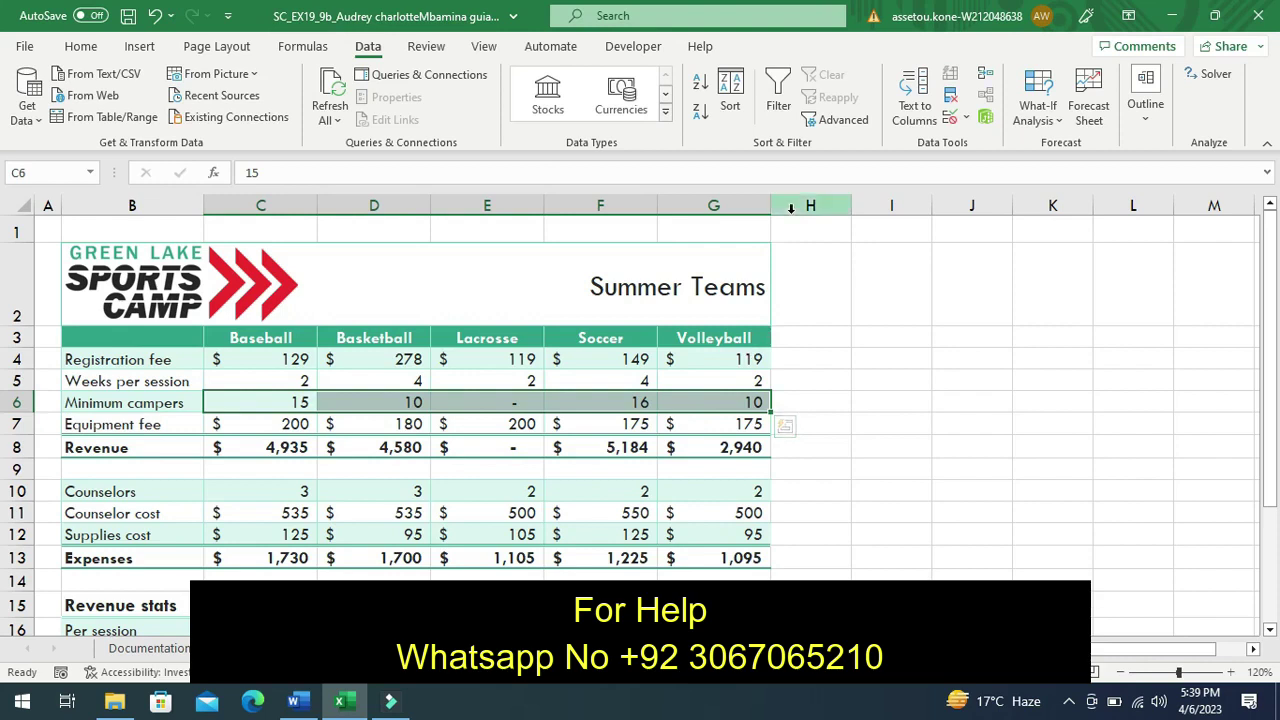
click(950, 118)
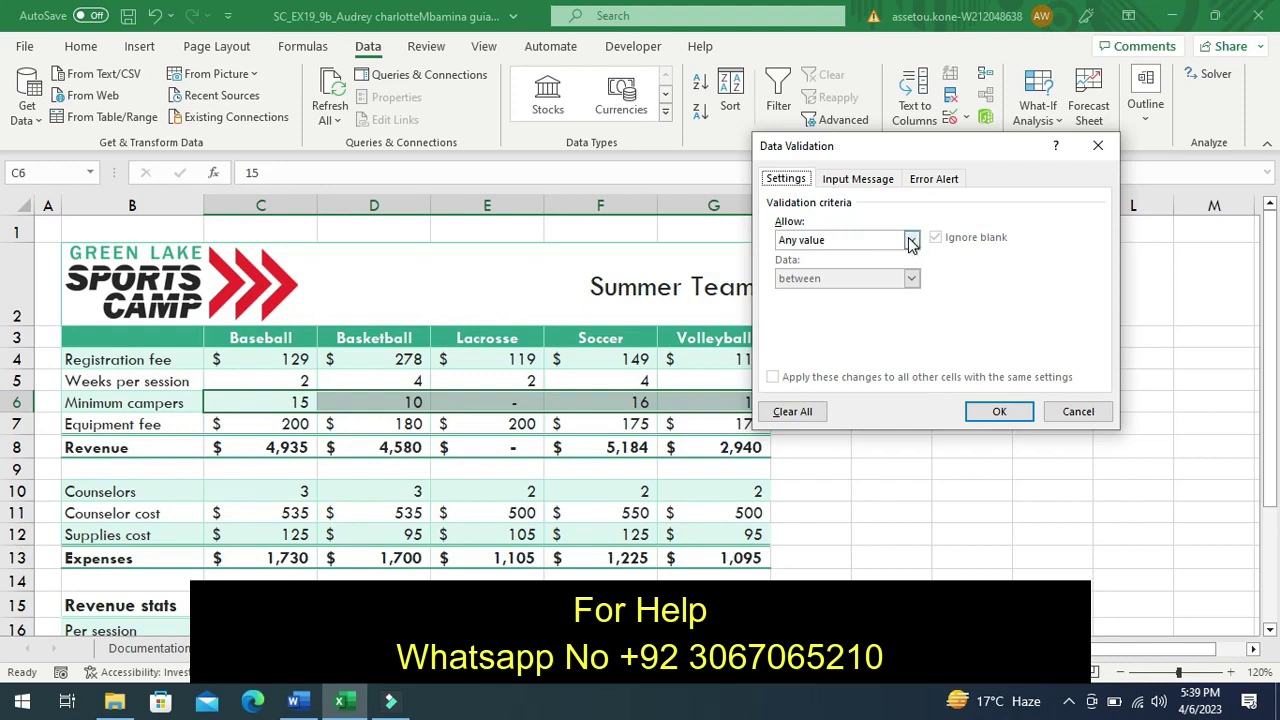
click(911, 242)
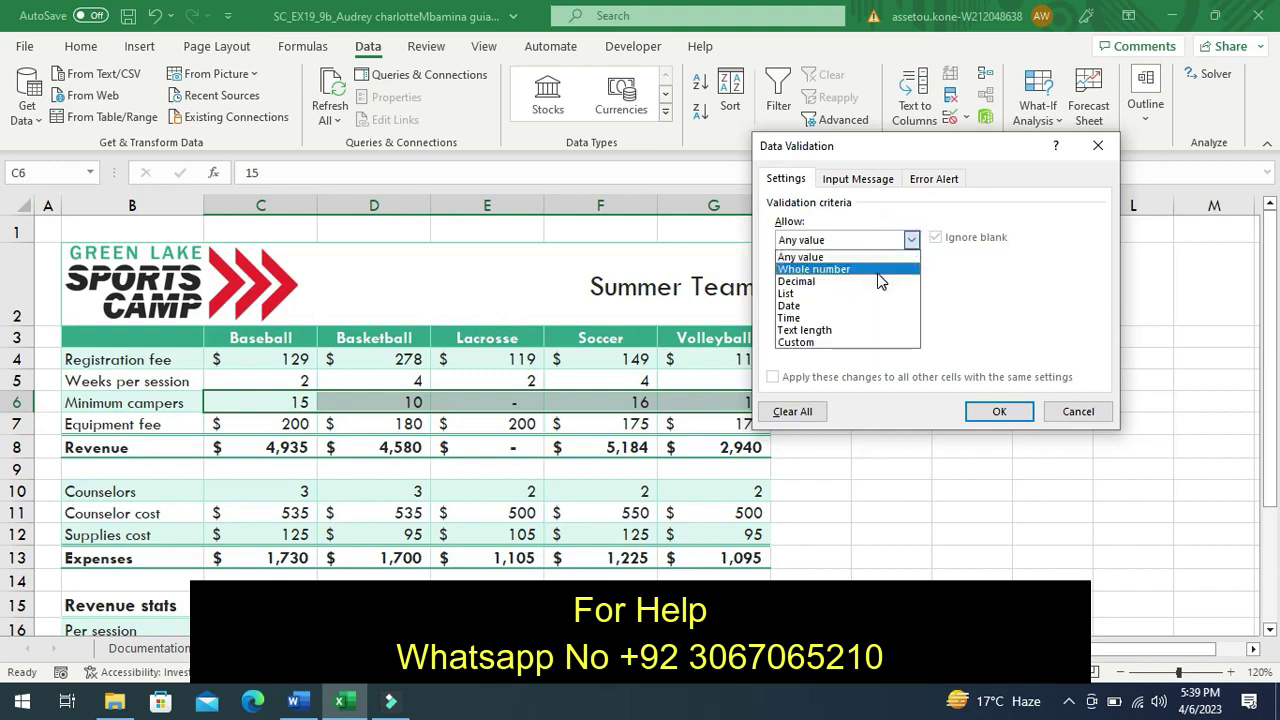
click(874, 270)
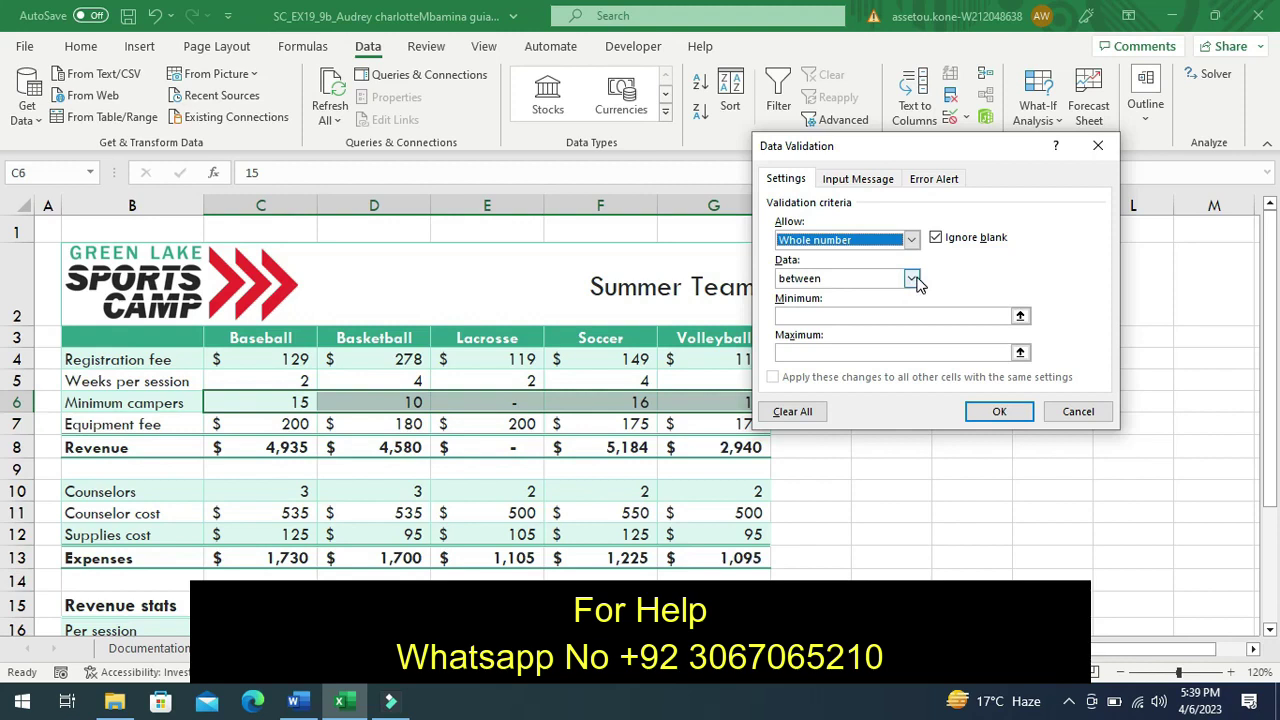
click(913, 279)
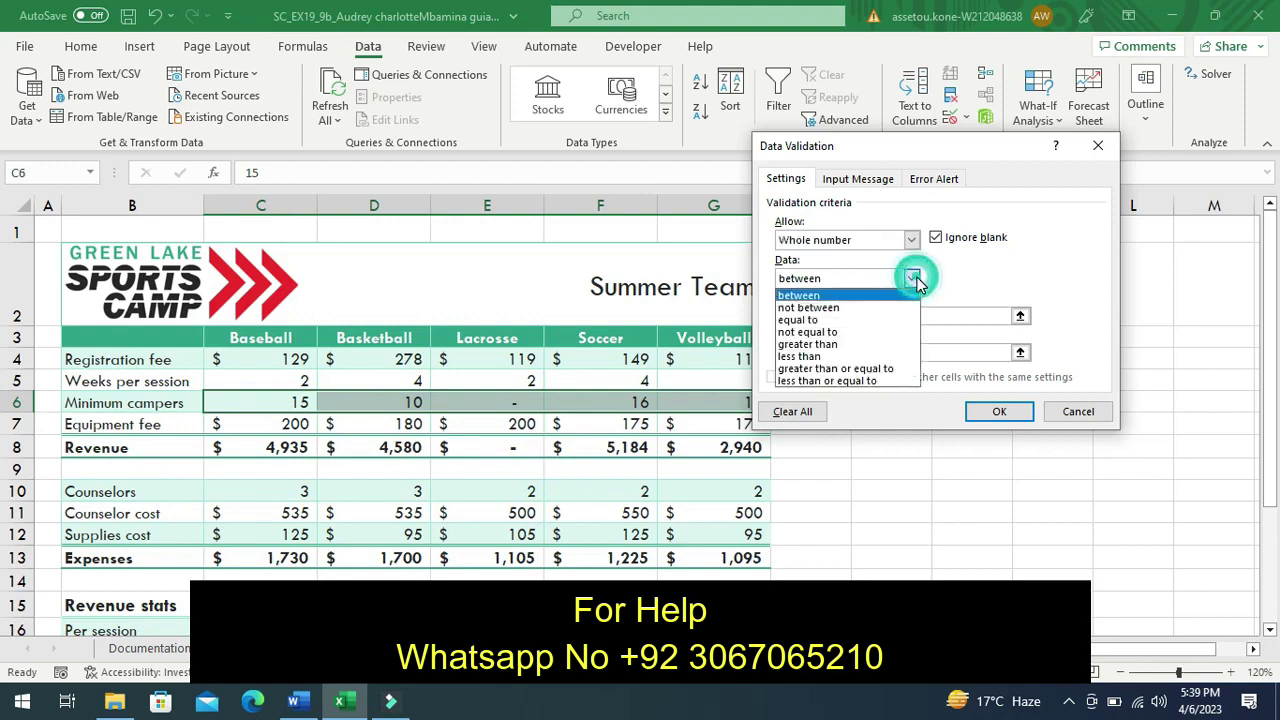
click(870, 349)
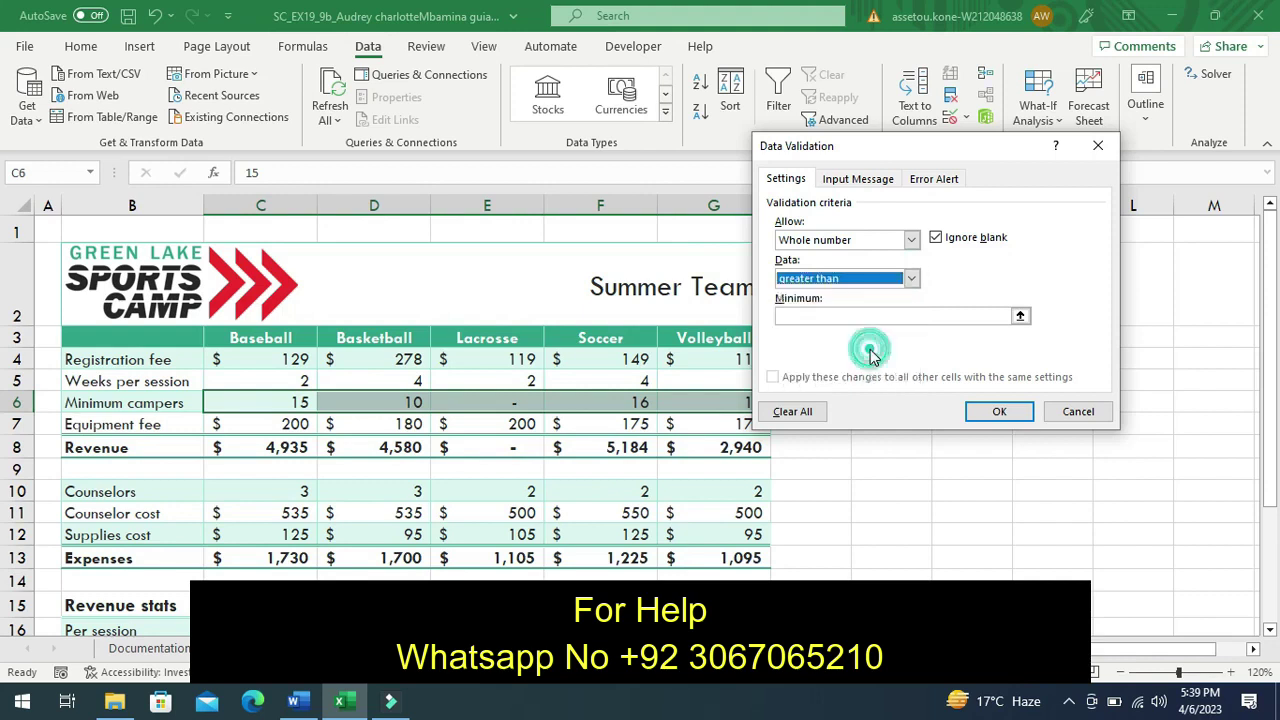
click(800, 317)
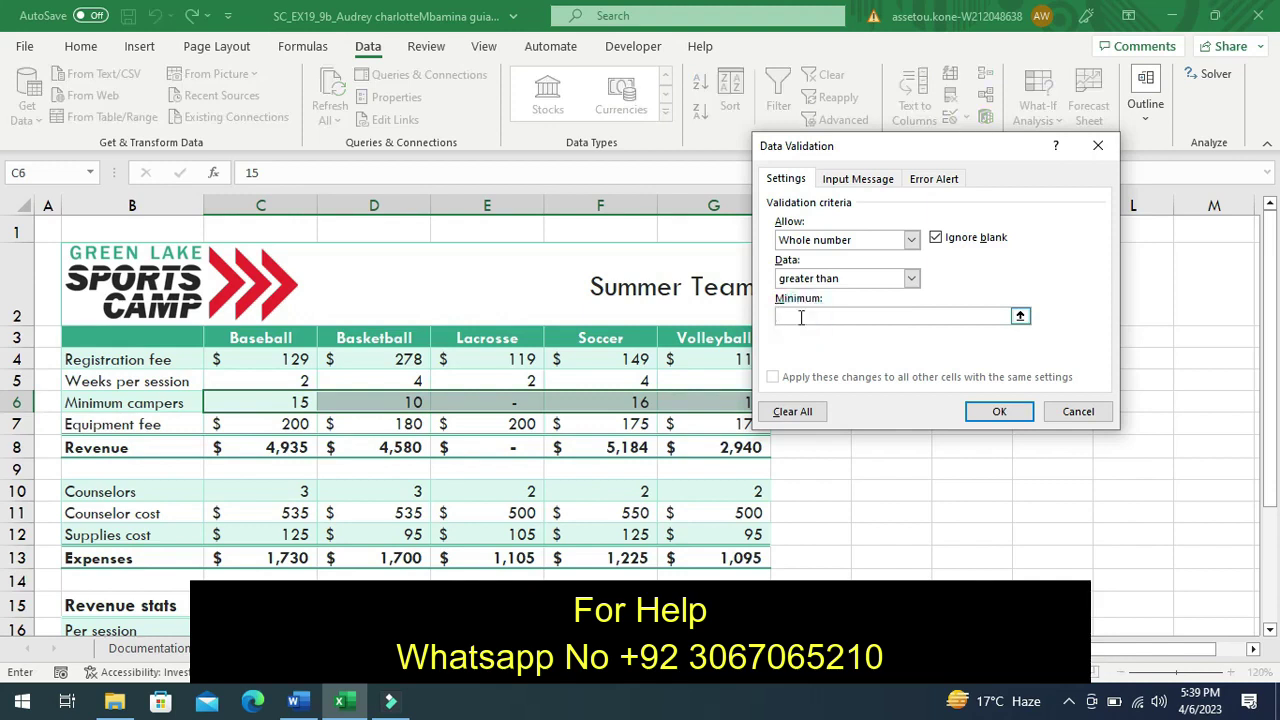
text(0)
click(857, 177)
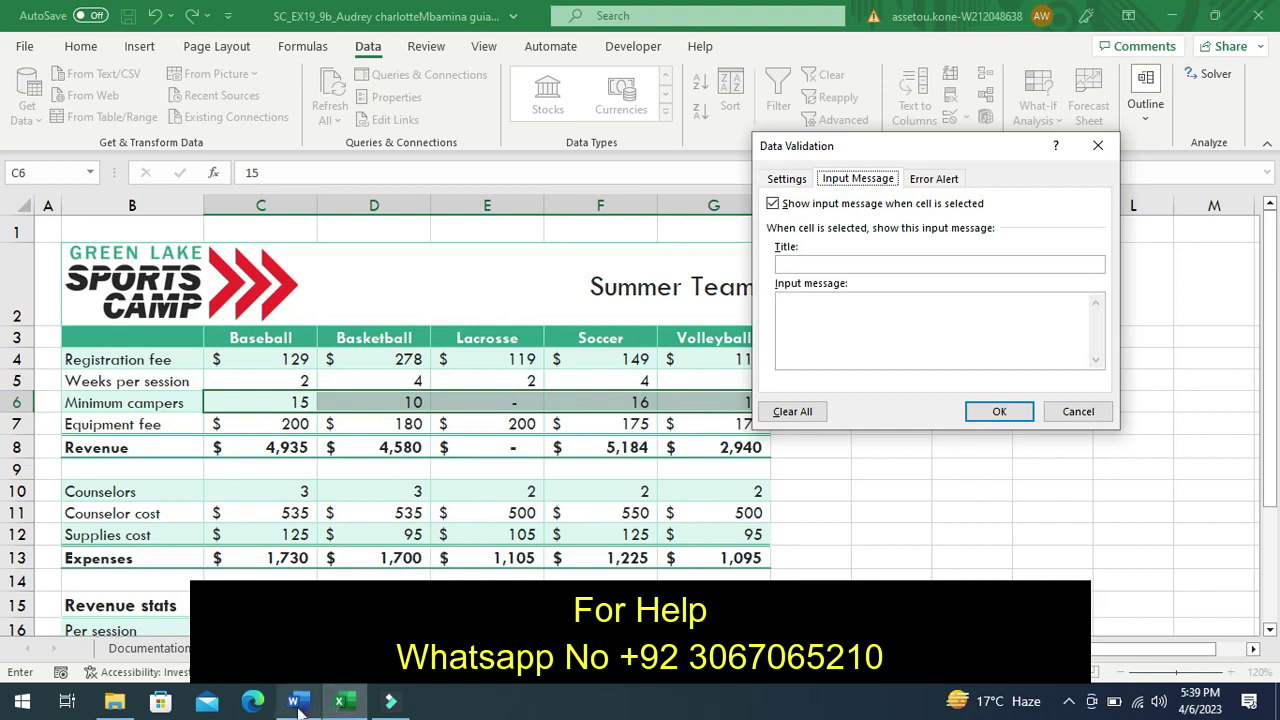
In the Word instructions, undo the yellow highlight on step 4a
click(298, 706)
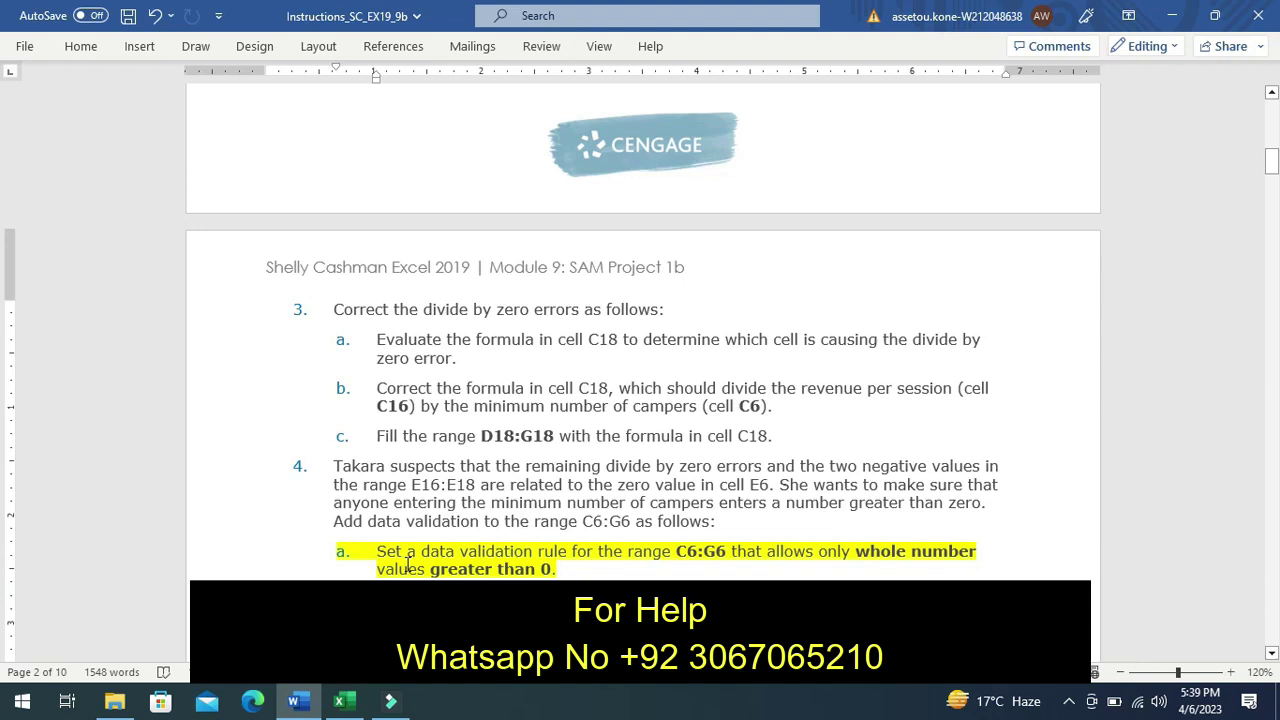
key(ctrl+z)
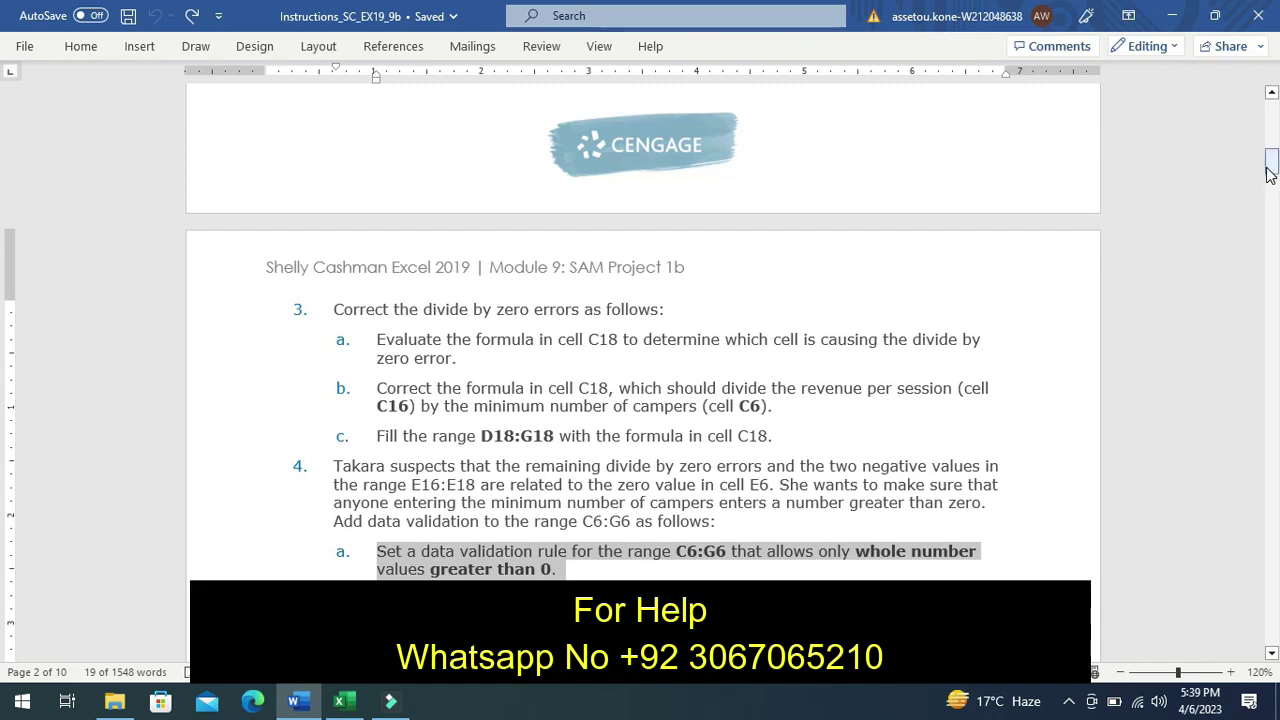
drag(1270, 172, 1275, 189)
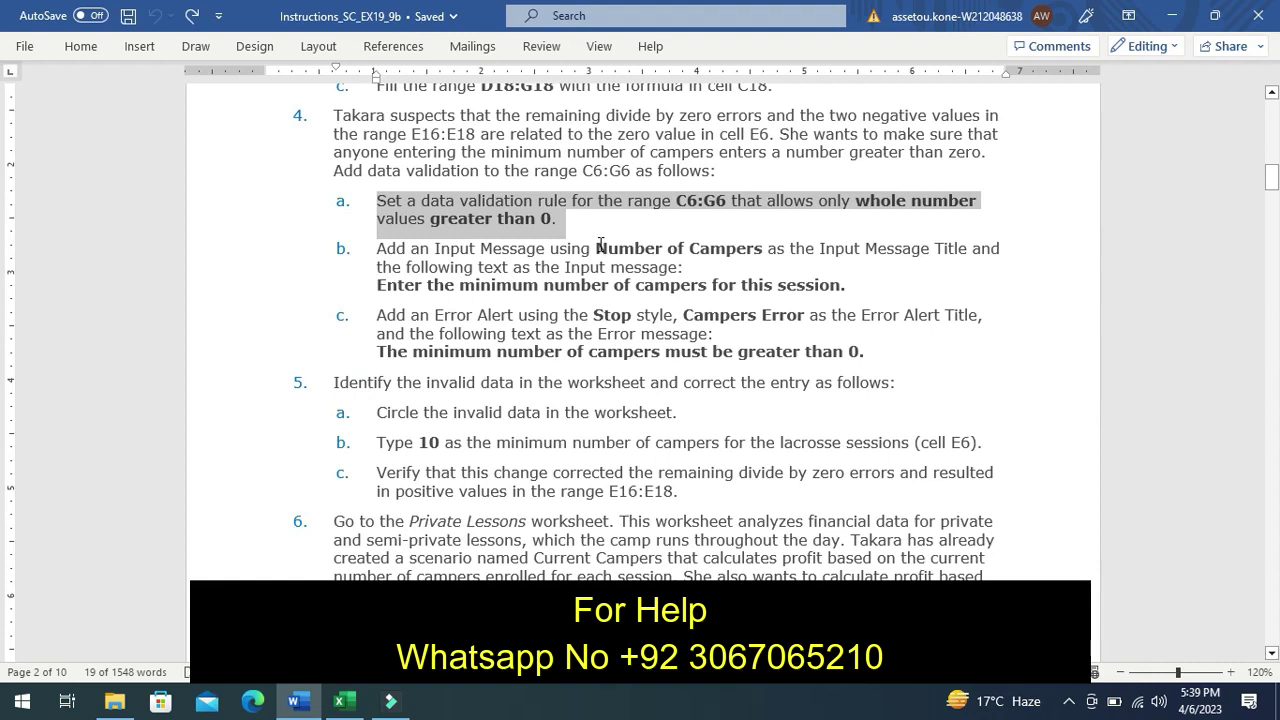
Copy the title 'Number of Campers' from step 4b and return to Excel
drag(598, 247, 689, 256)
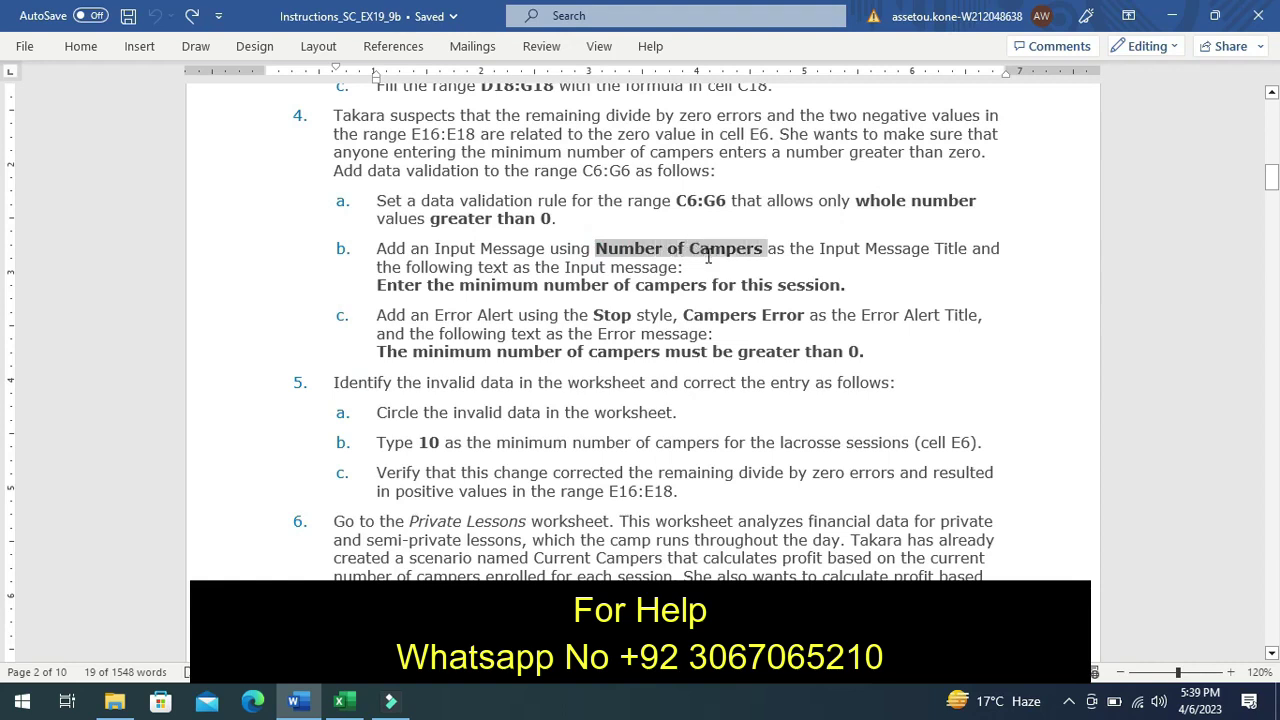
drag(689, 256, 729, 260)
drag(730, 260, 730, 262)
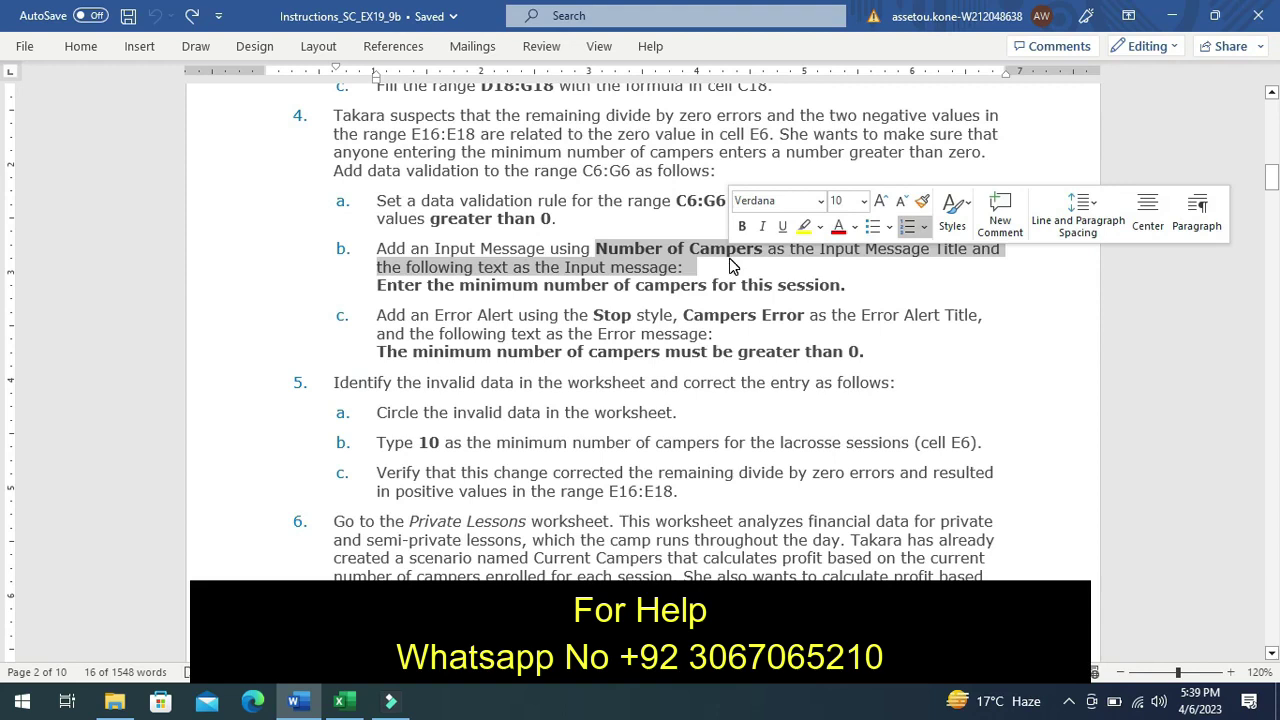
click(669, 217)
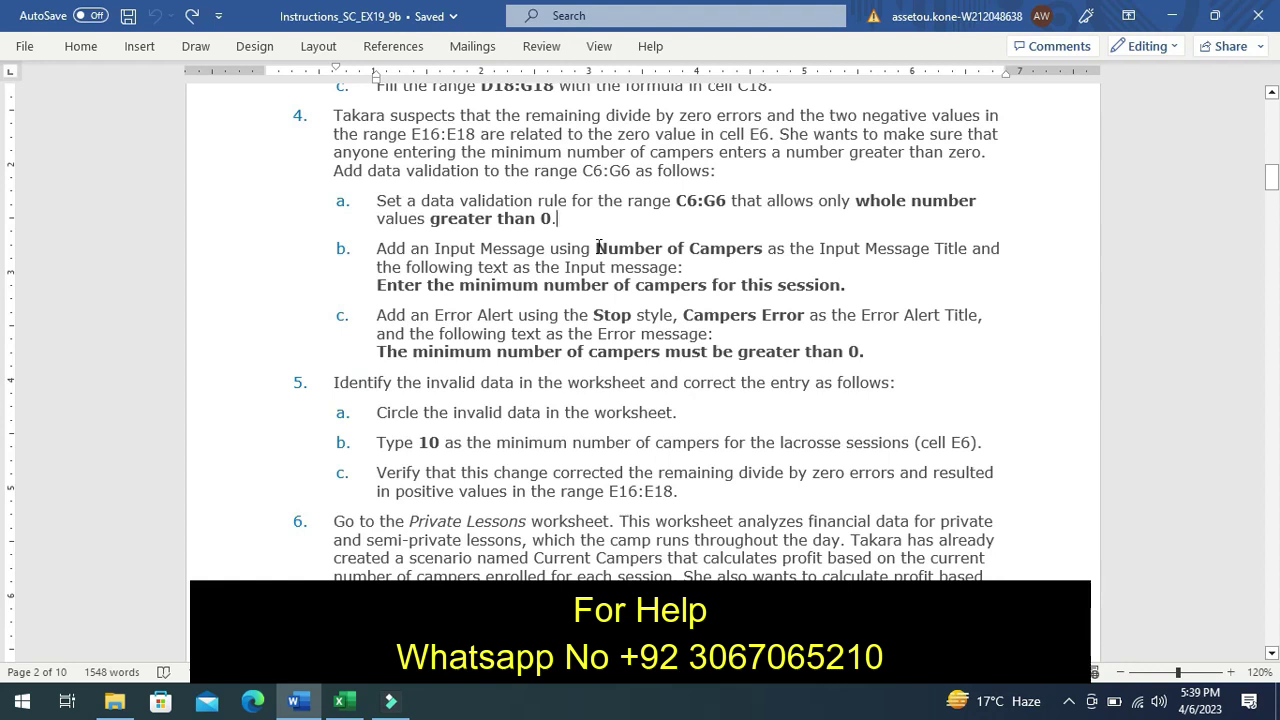
drag(597, 248, 704, 250)
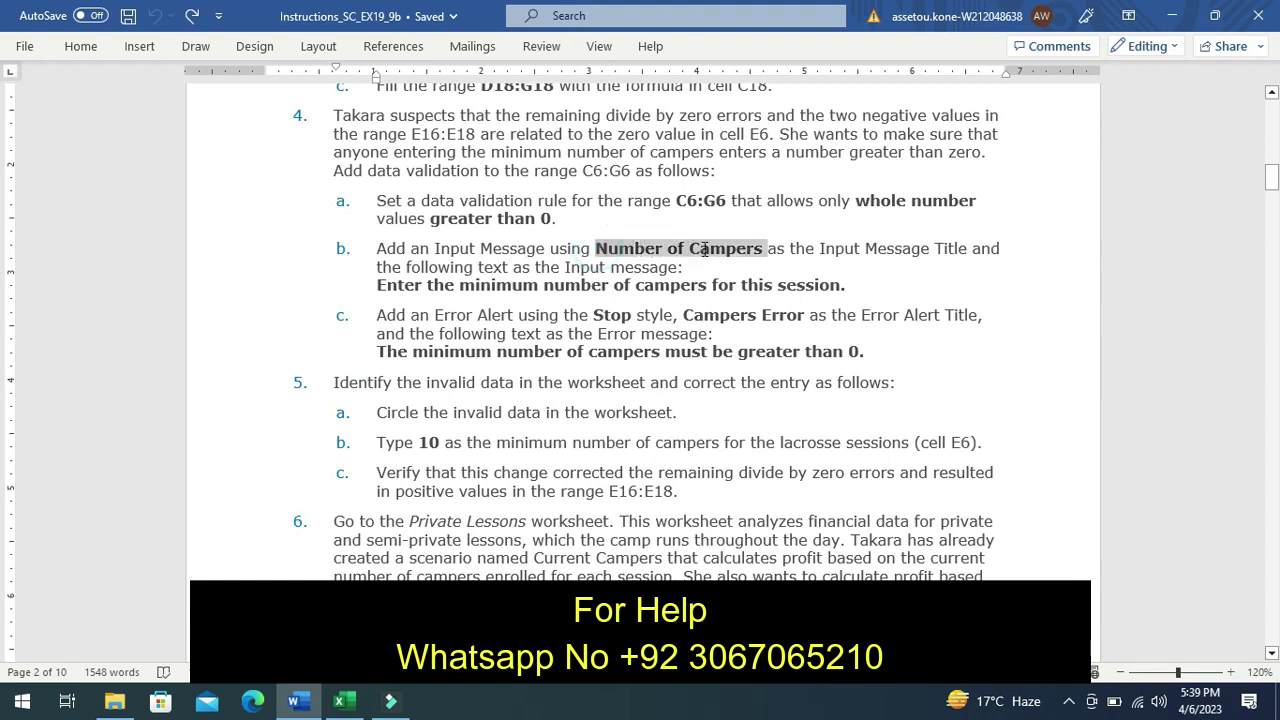
drag(704, 250, 704, 250)
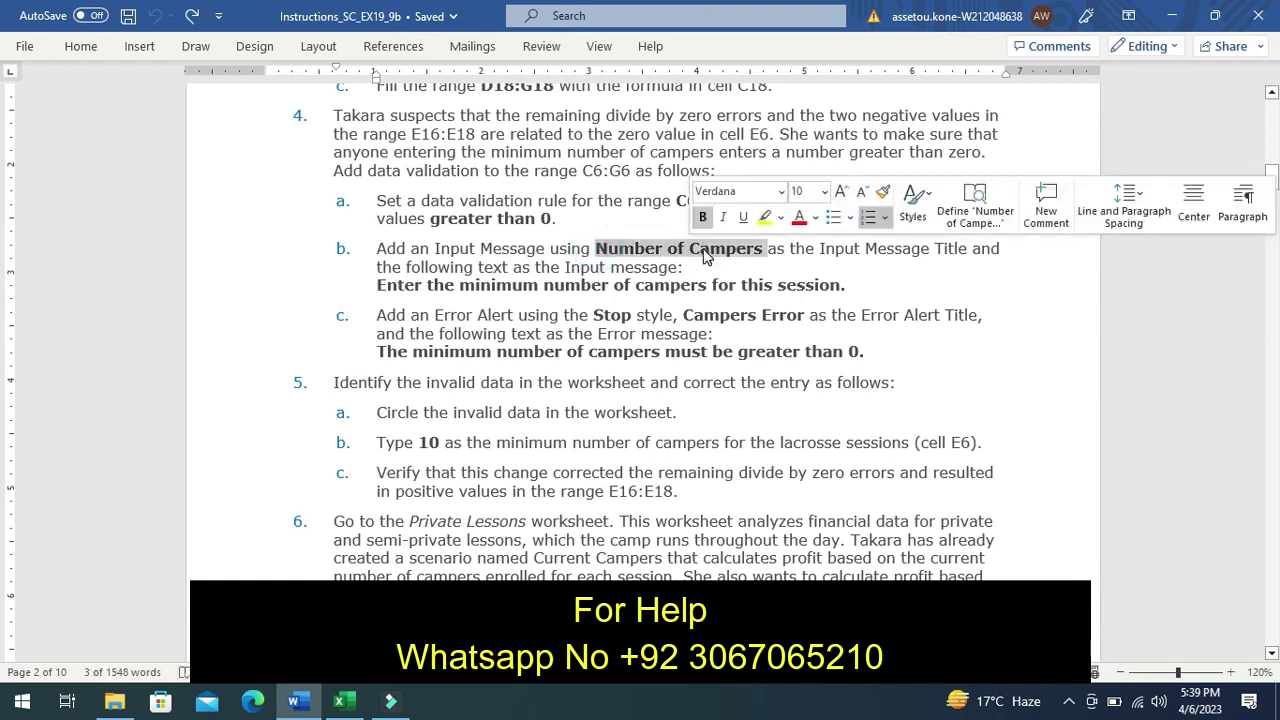
key(ctrl+c)
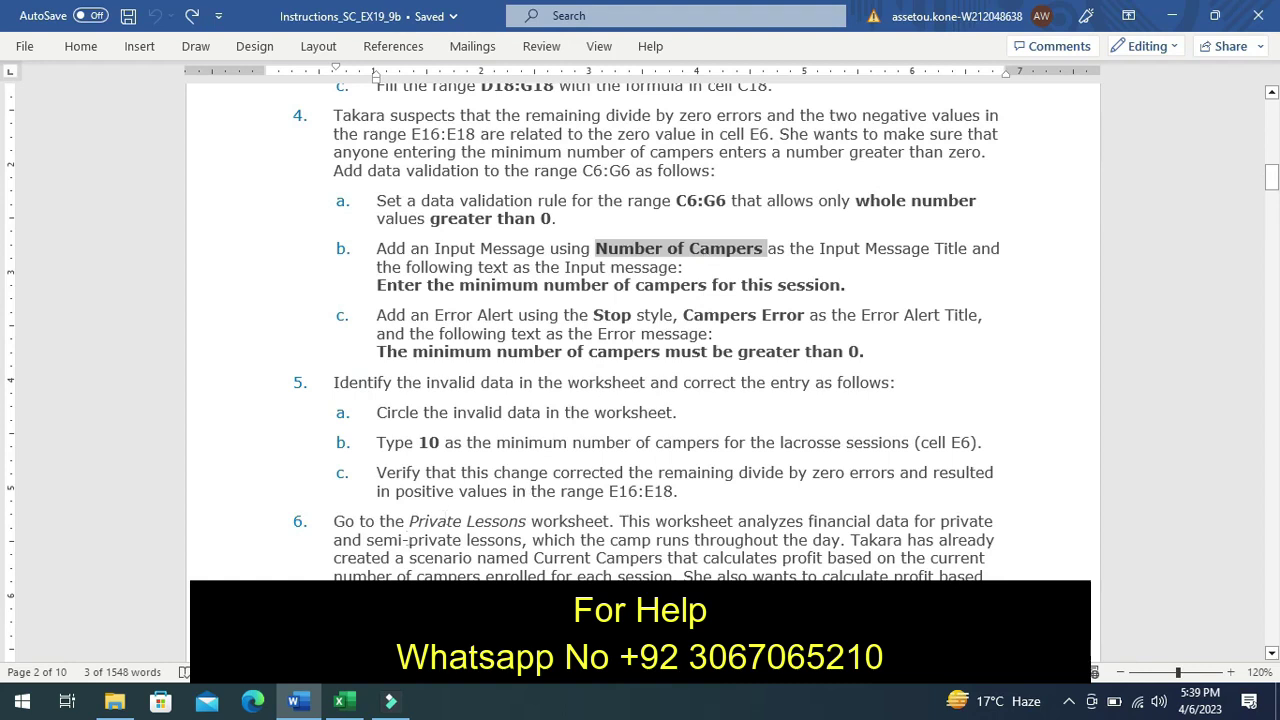
click(345, 702)
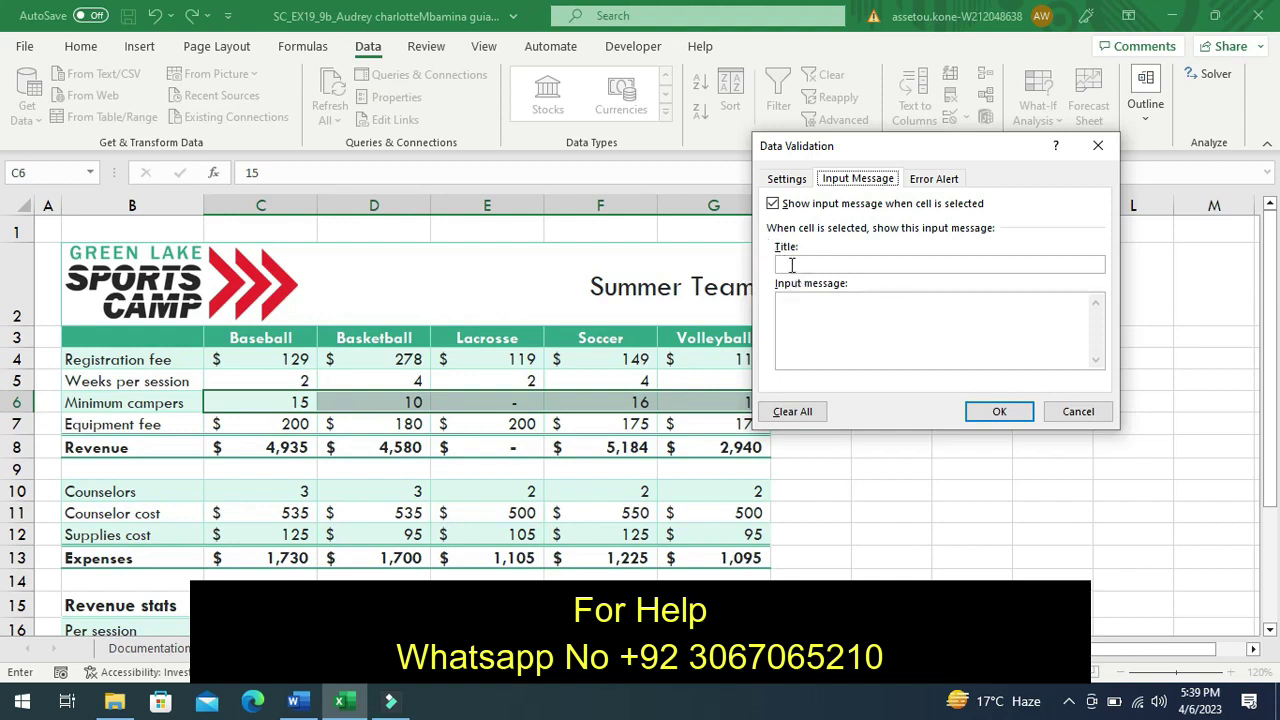
Enter 'Number of Campers' as the C6:G6 input message title
click(791, 264)
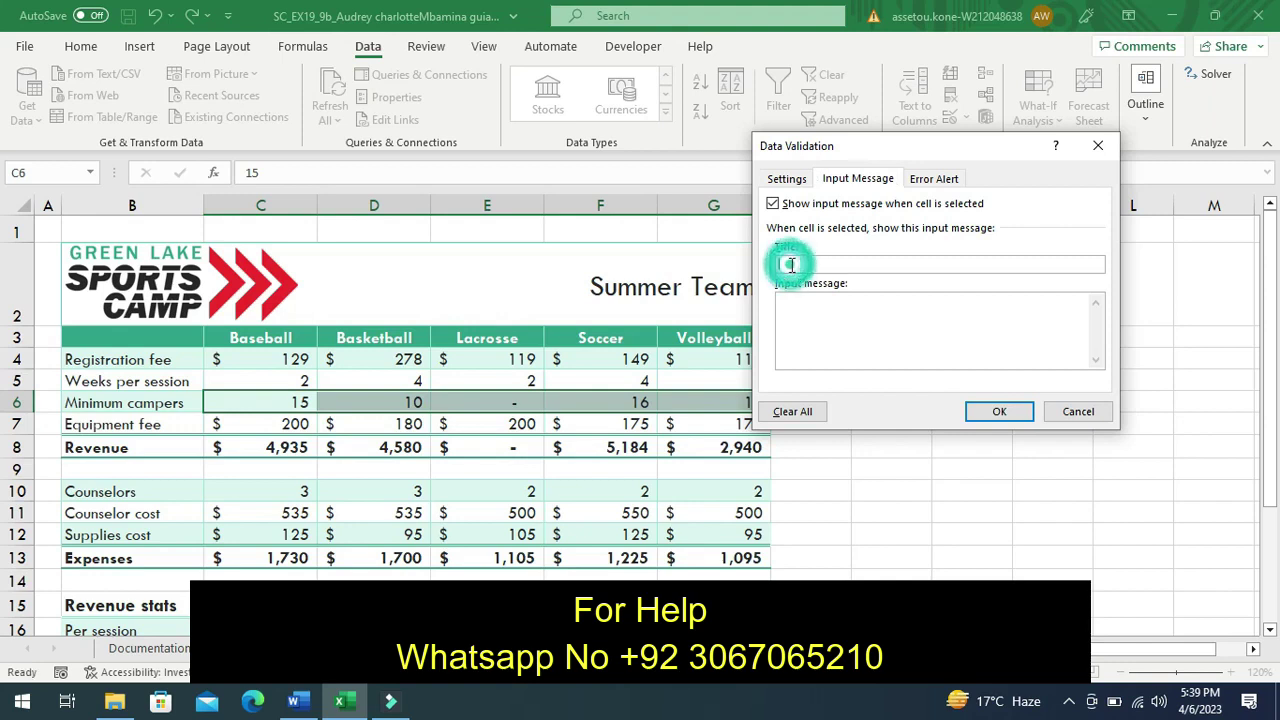
text(Number of Campers)
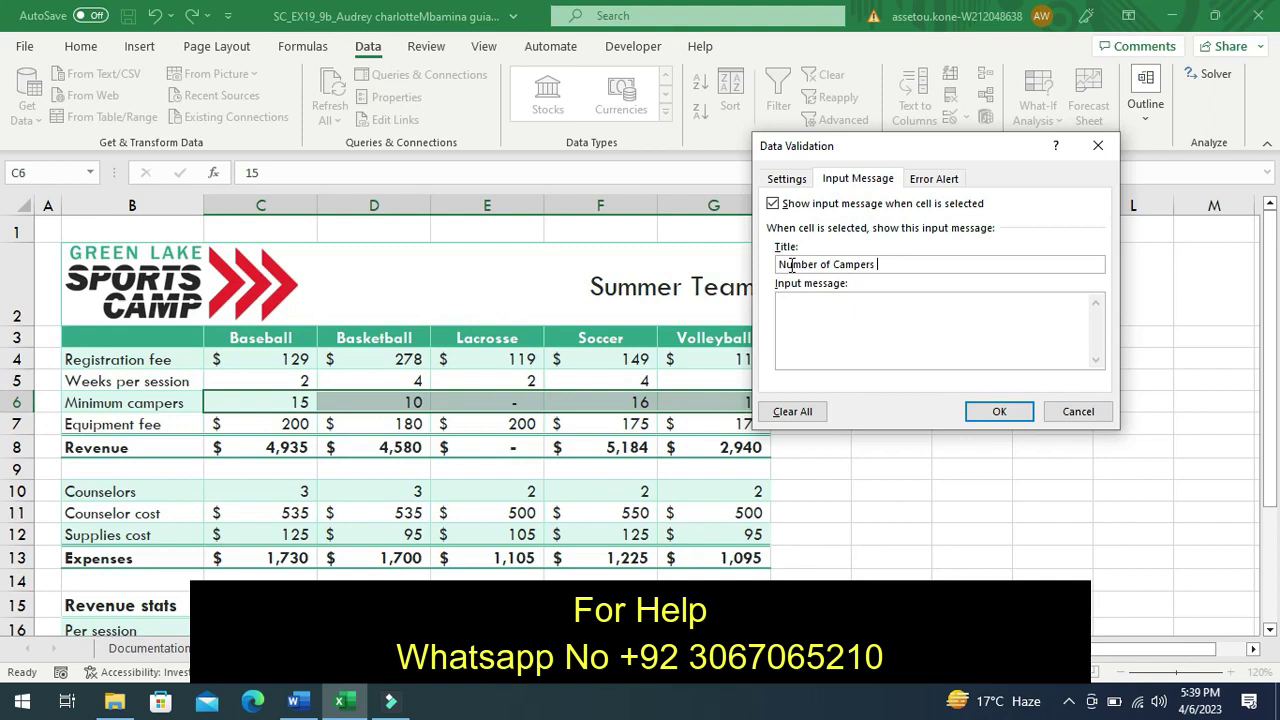
click(787, 314)
Copy step 4b's sentence 'Enter the minimum number of campers for this session.' in Word
click(293, 707)
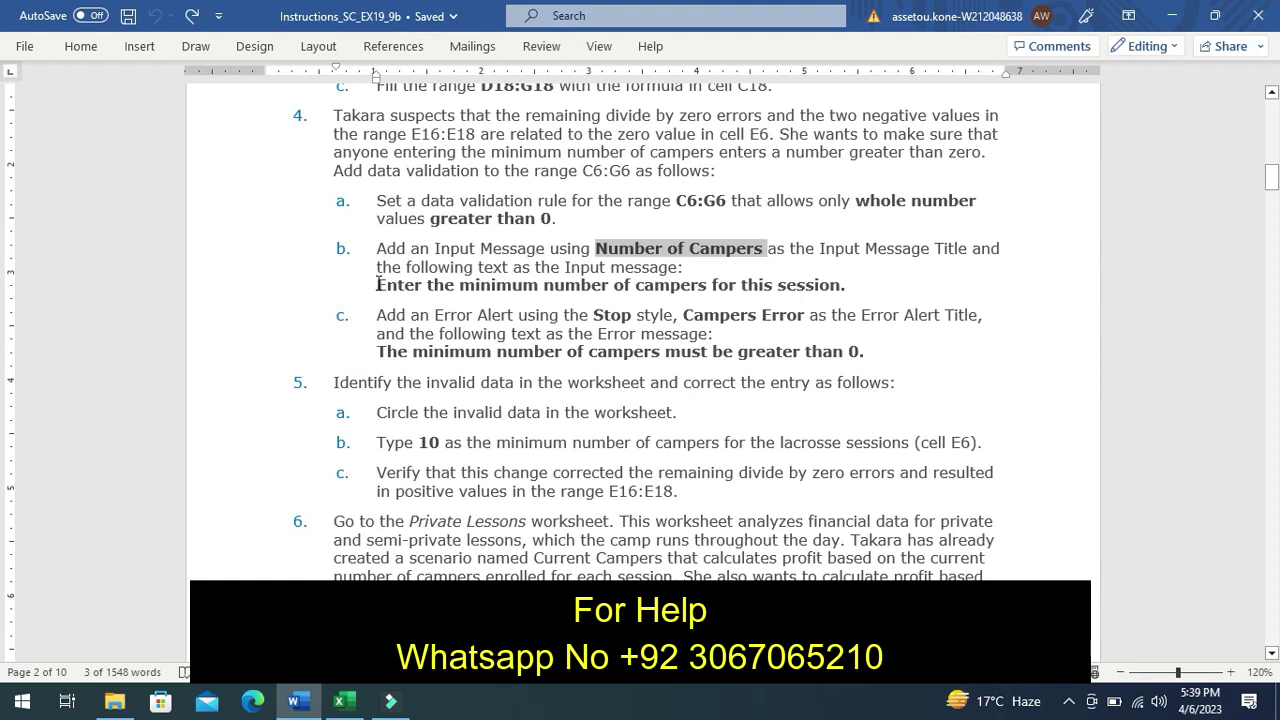
drag(377, 285, 543, 279)
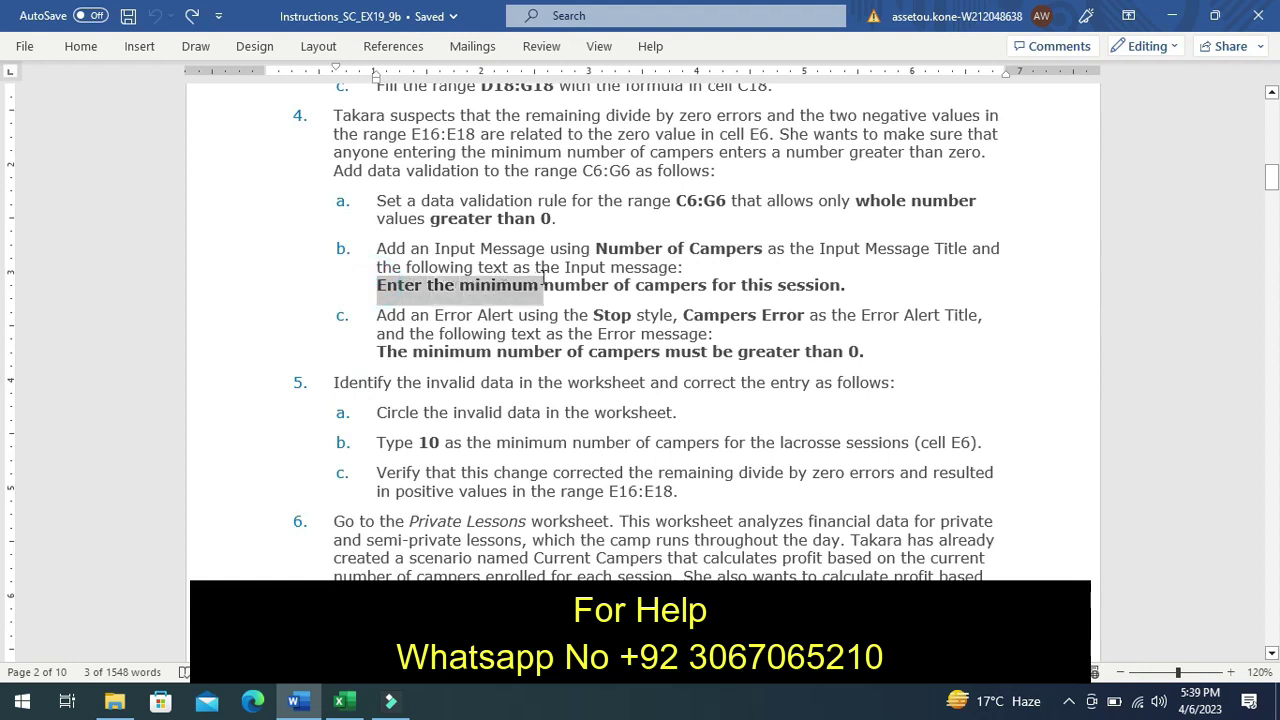
drag(543, 279, 664, 268)
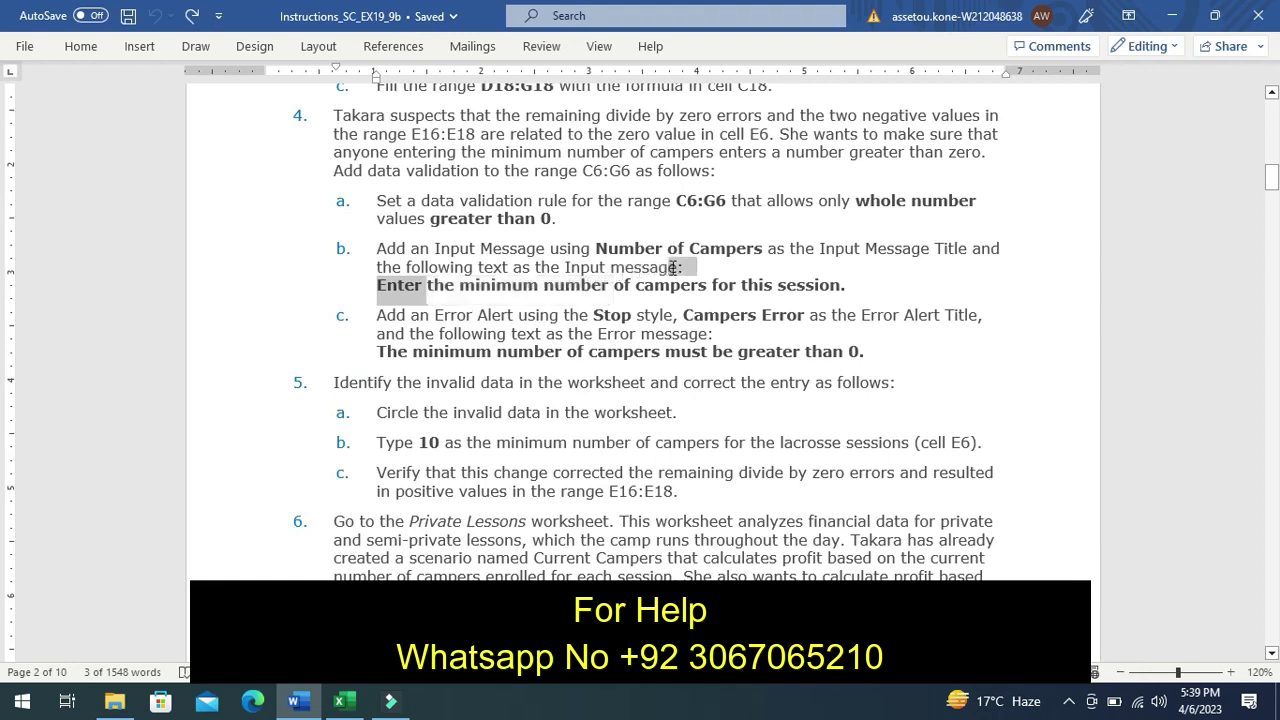
drag(664, 268, 679, 304)
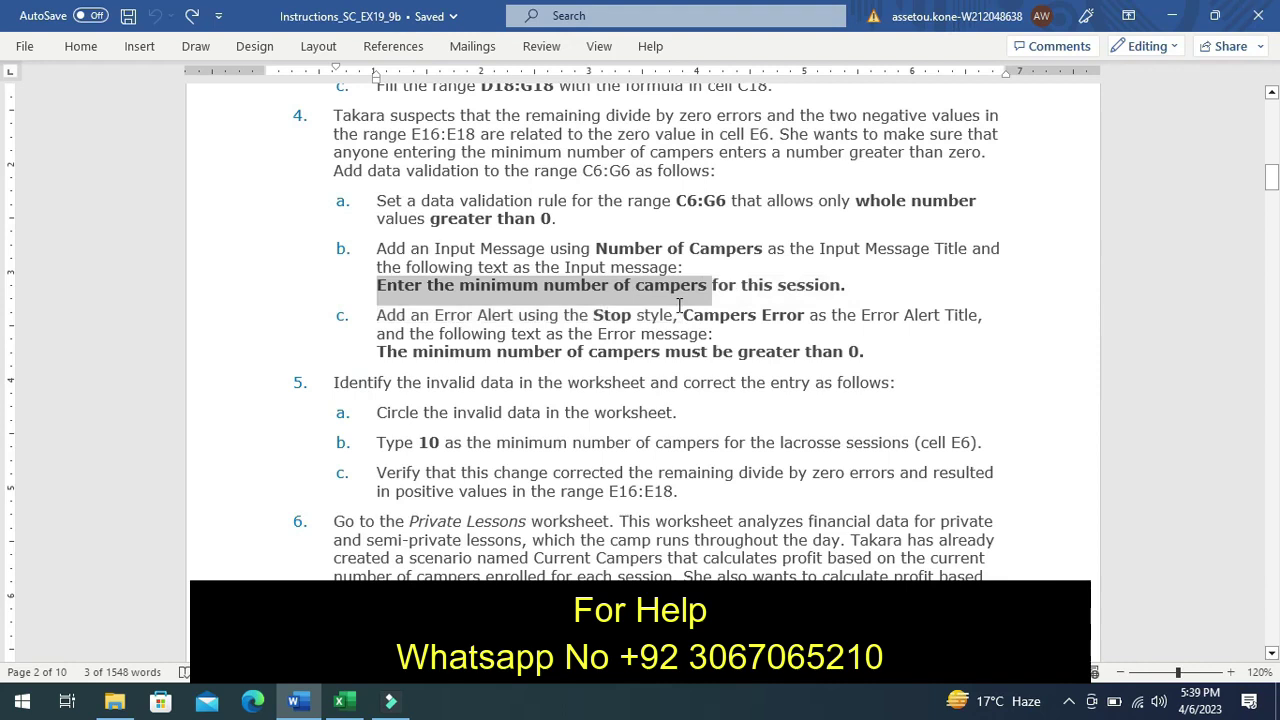
drag(679, 304, 795, 283)
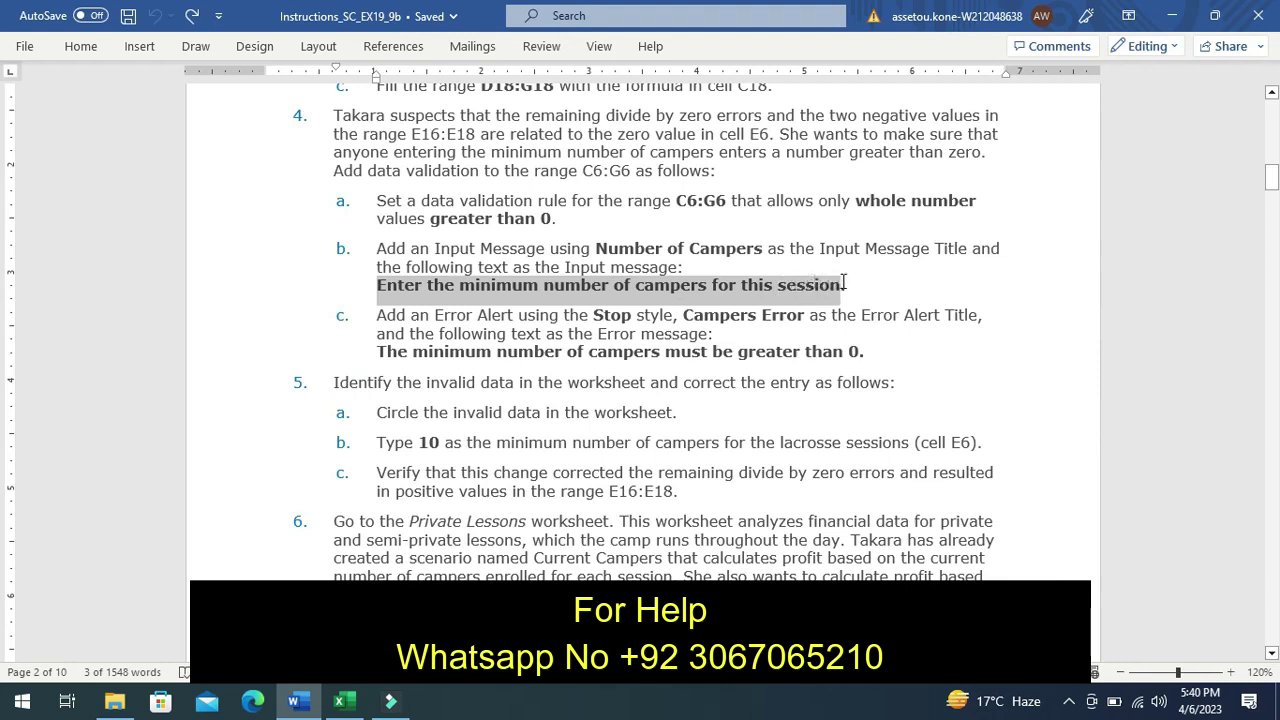
drag(843, 283, 847, 287)
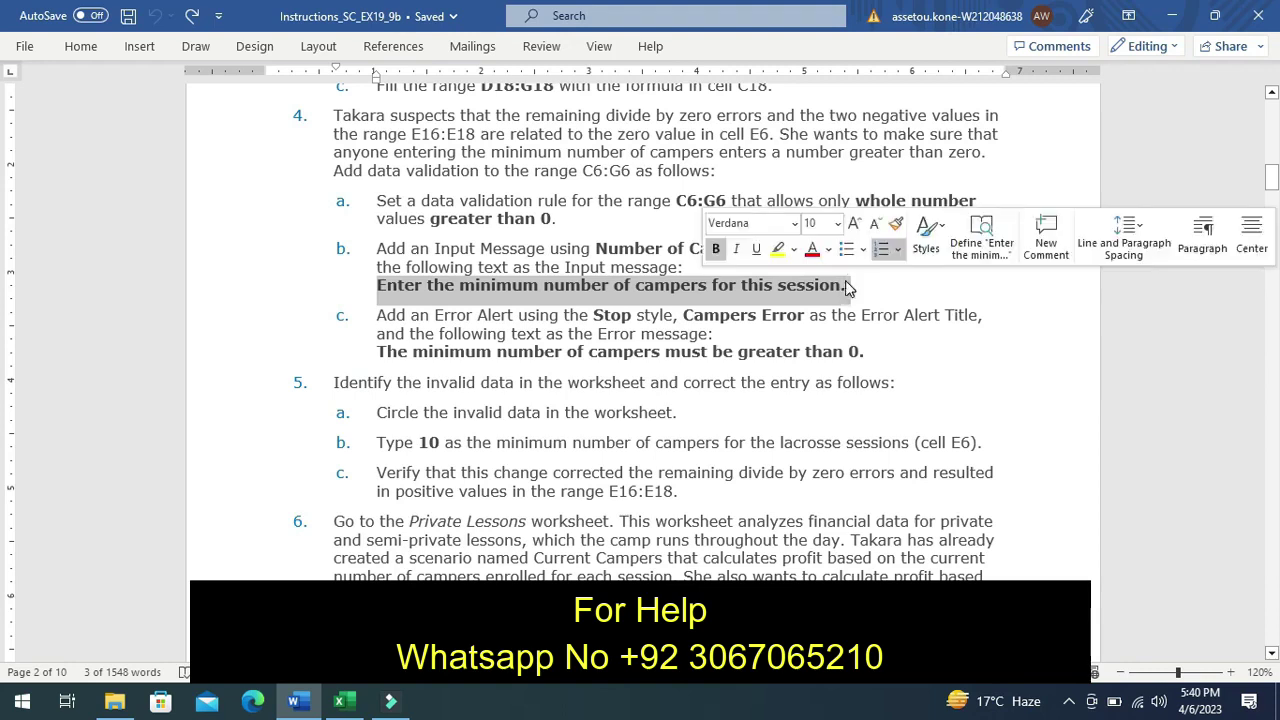
key(ctrl+c)
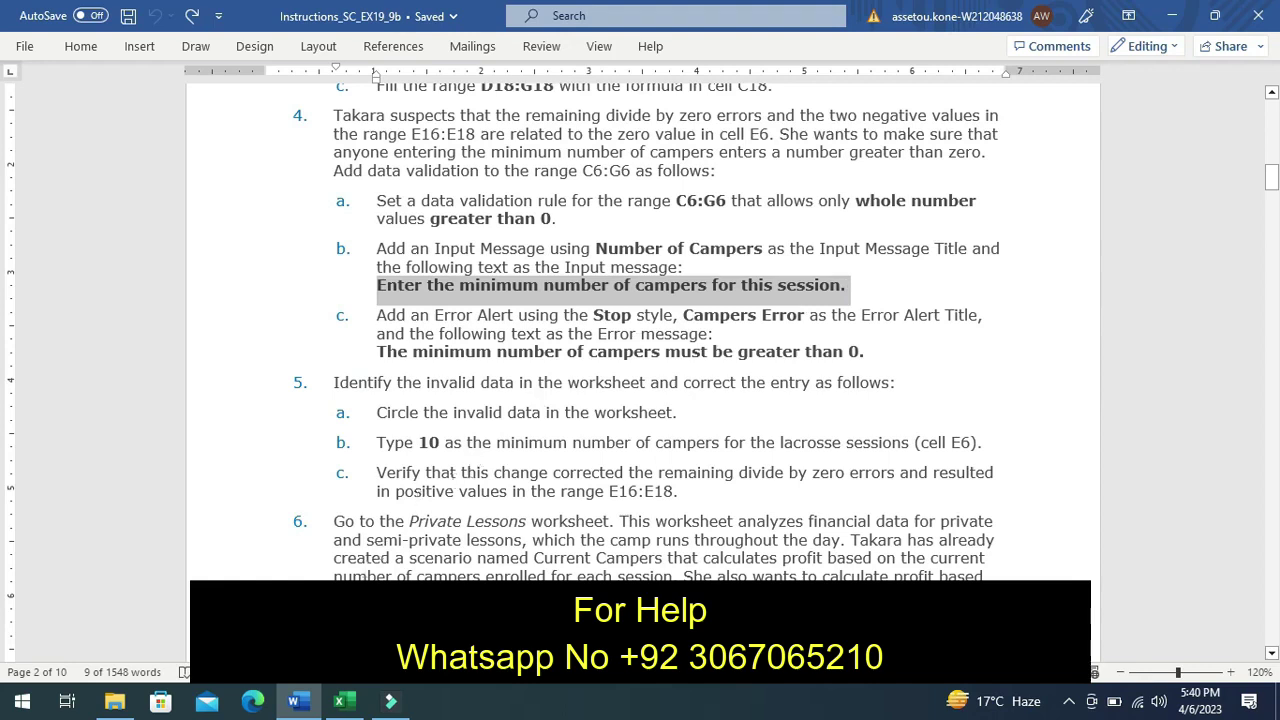
Set the input message to 'Enter the minimum number of campers for this session.'
click(345, 702)
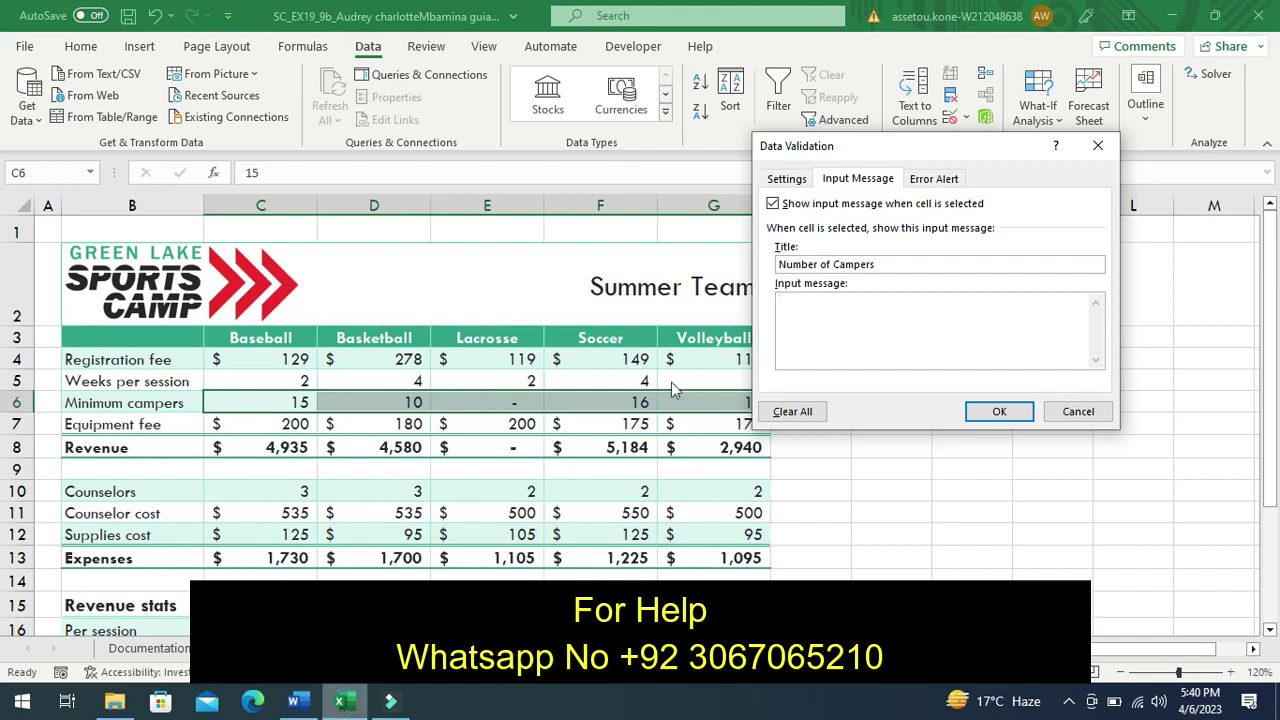
click(780, 300)
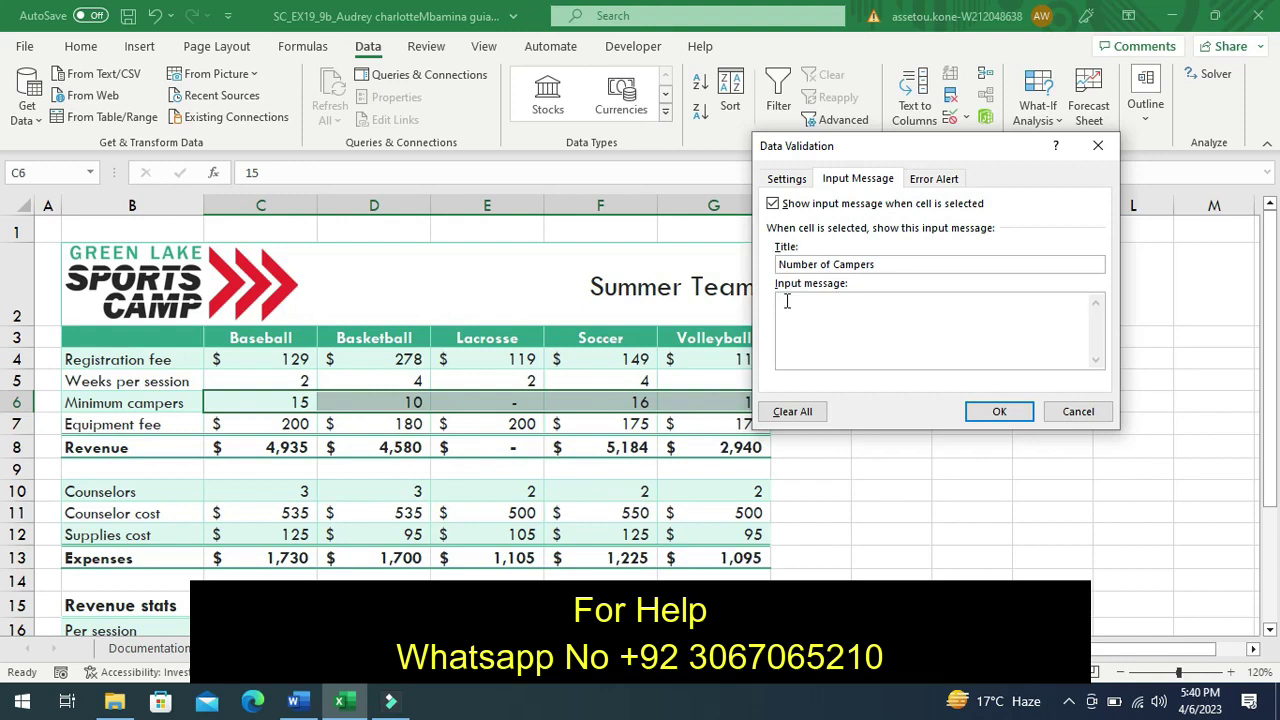
text(Enter the minimum number of campers for this session.)
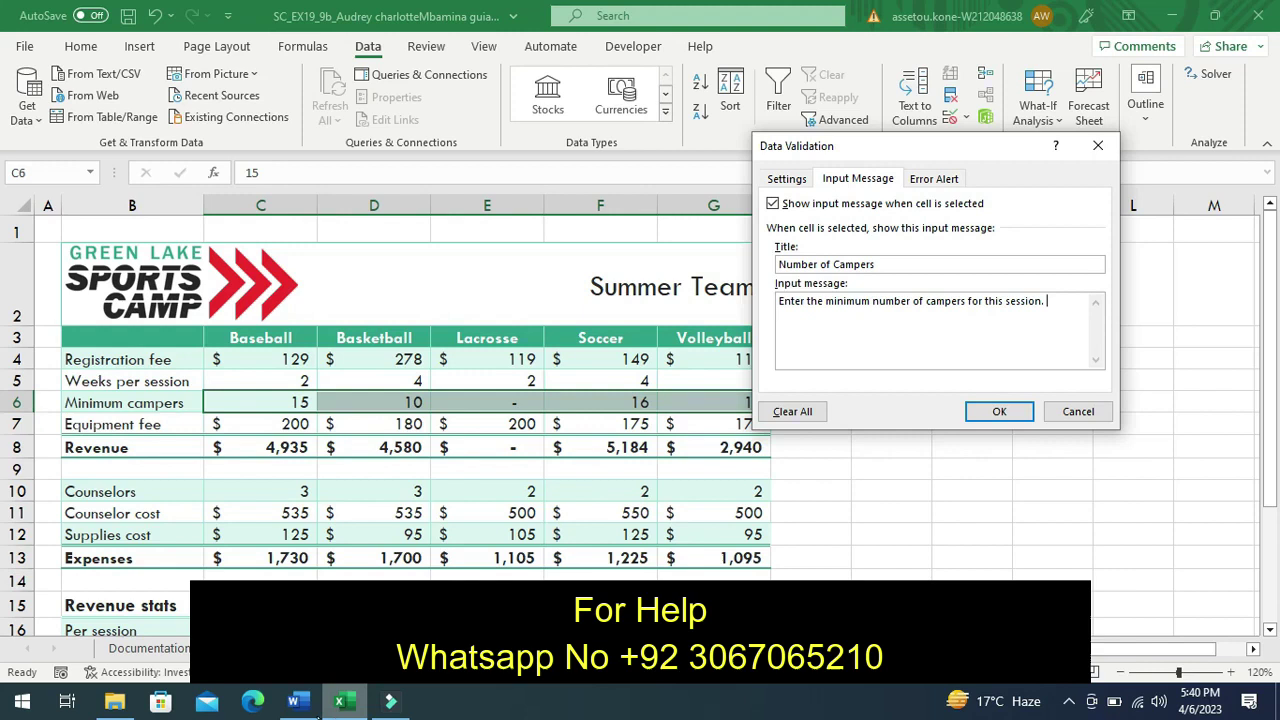
click(313, 714)
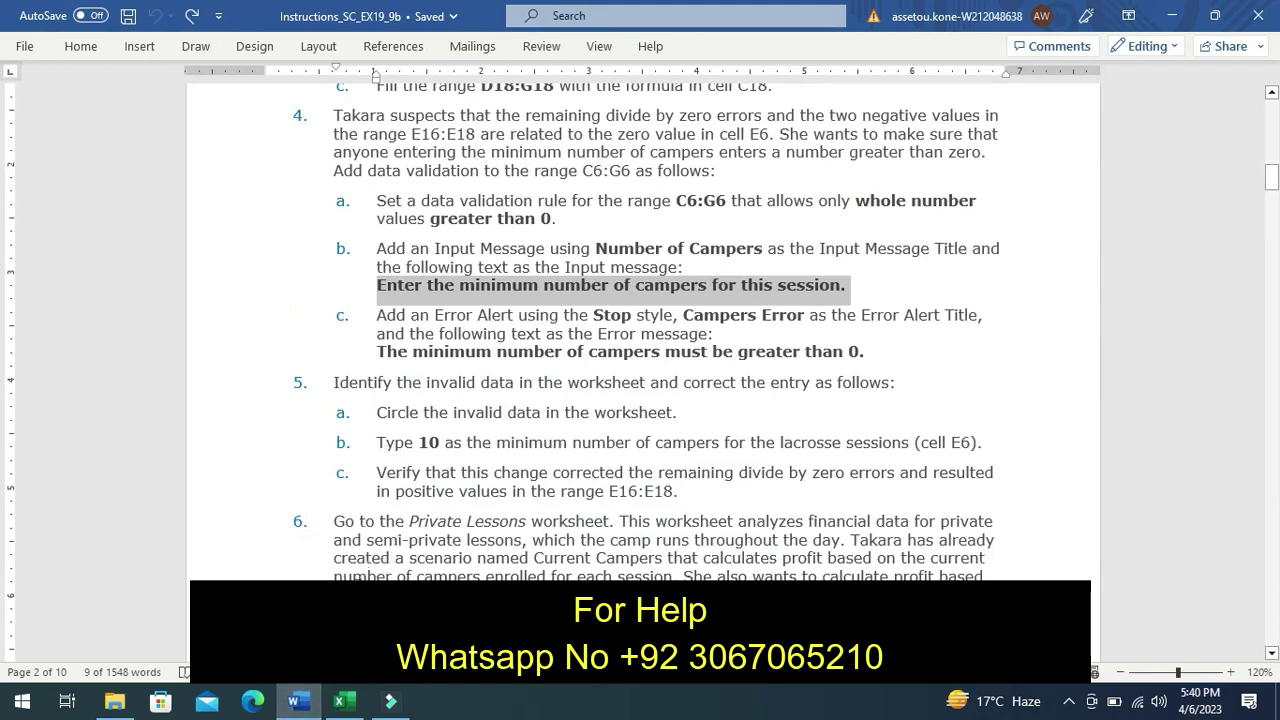
click(345, 702)
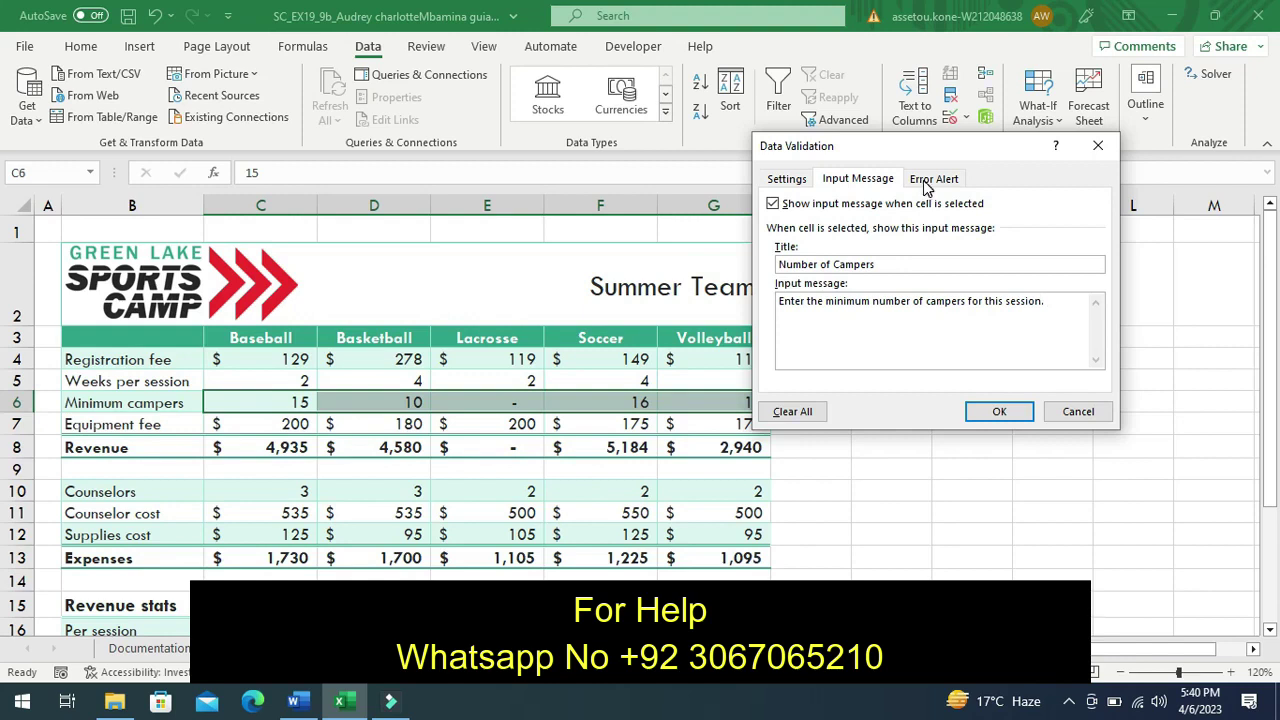
click(925, 187)
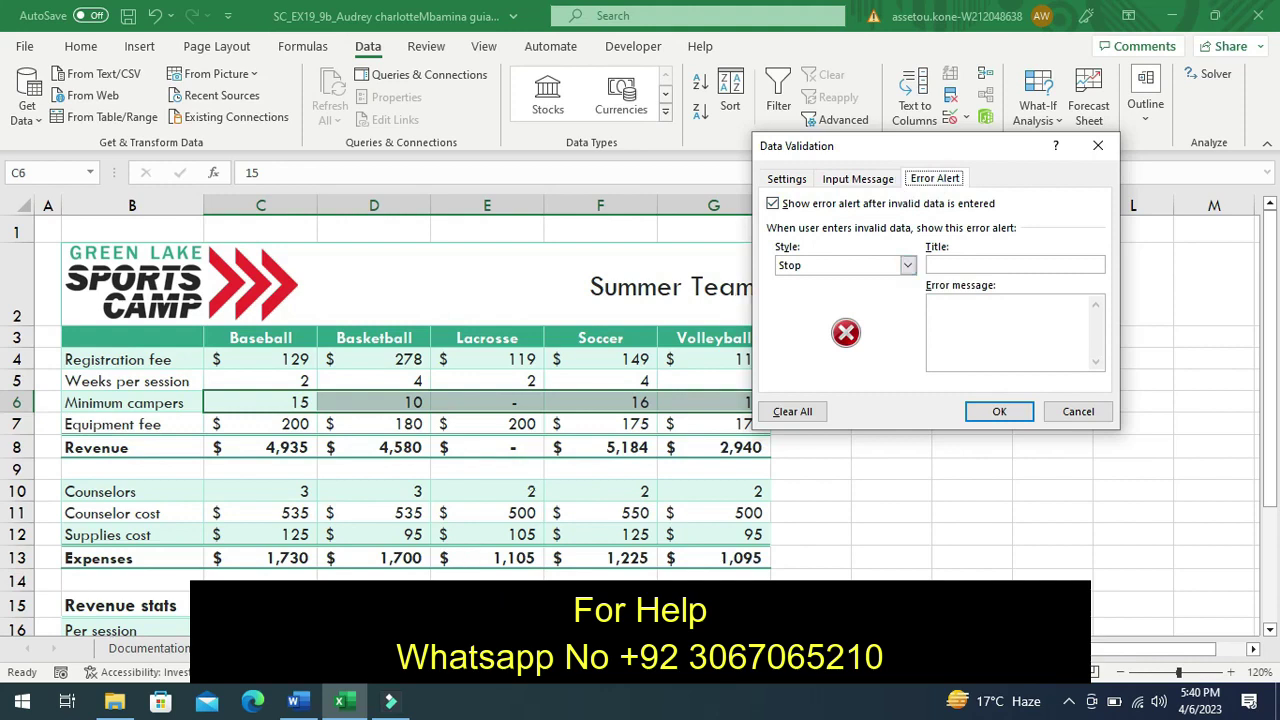
Select step 4c from 'Add an Error Alert' through 'greater than 0.' in Word
click(291, 703)
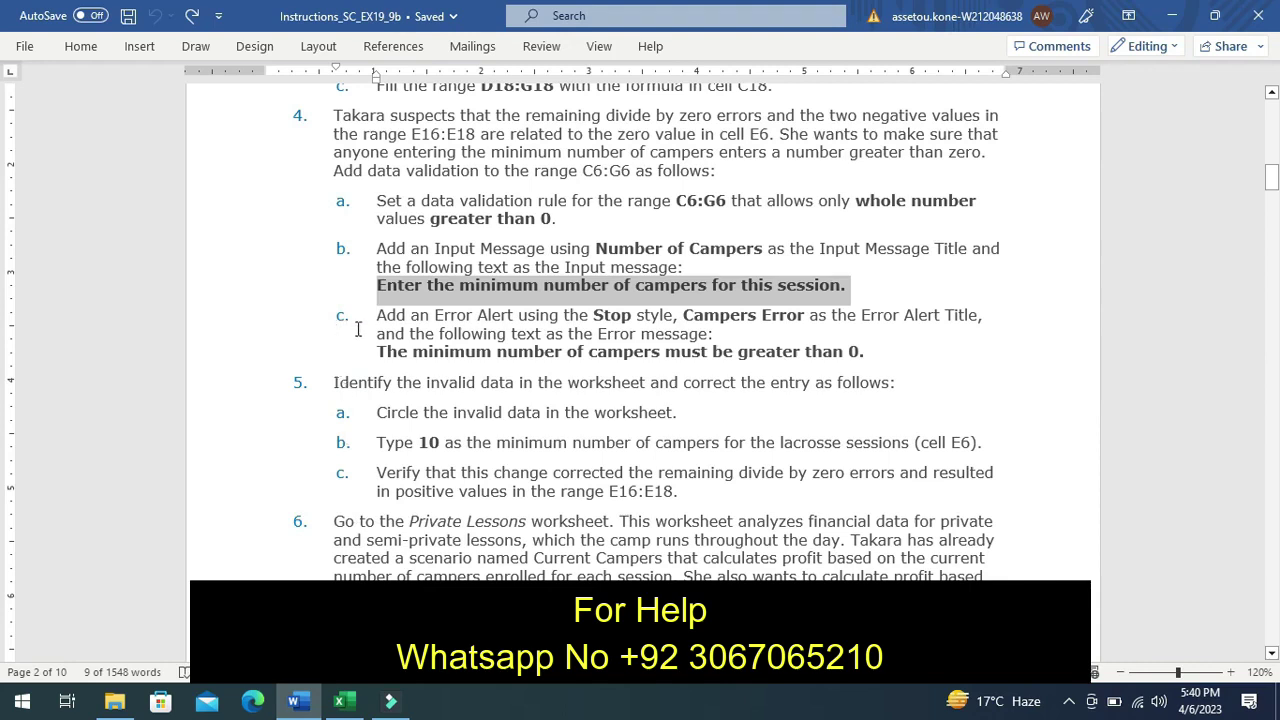
click(357, 328)
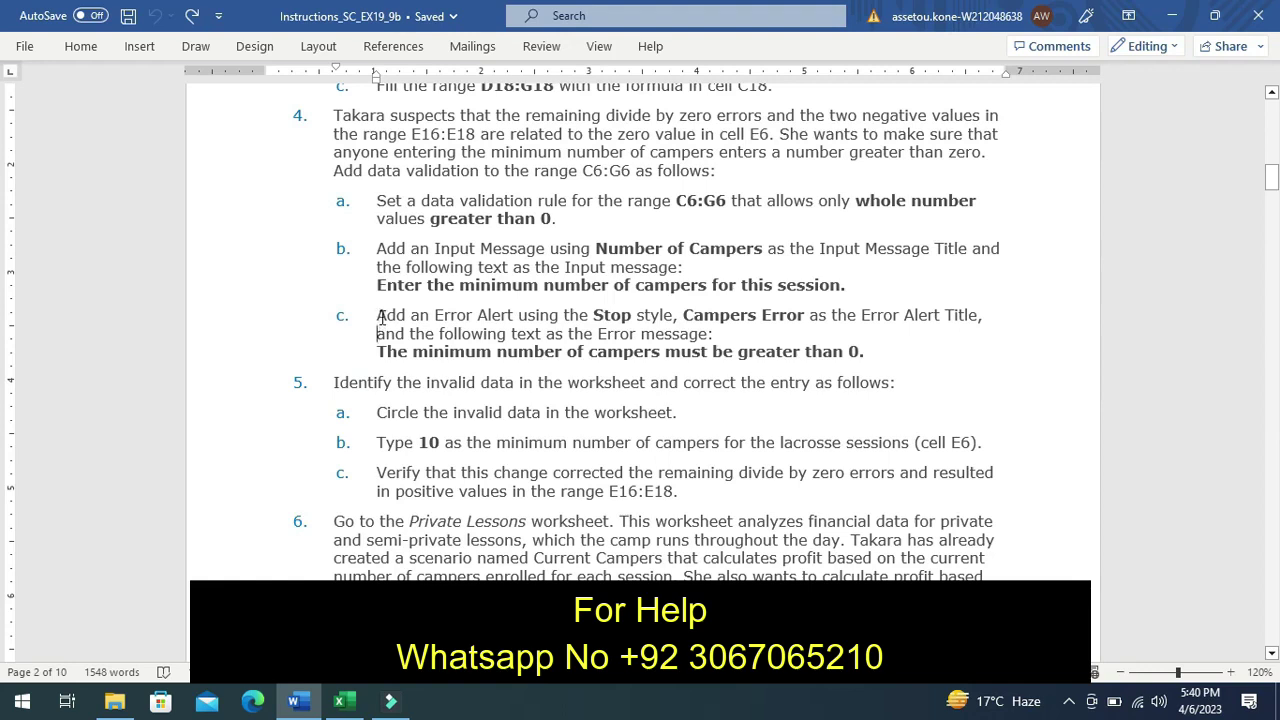
mouse_move(379, 318)
mouse_down()
mouse_move(420, 333)
mouse_move(516, 318)
mouse_move(613, 270)
mouse_up()
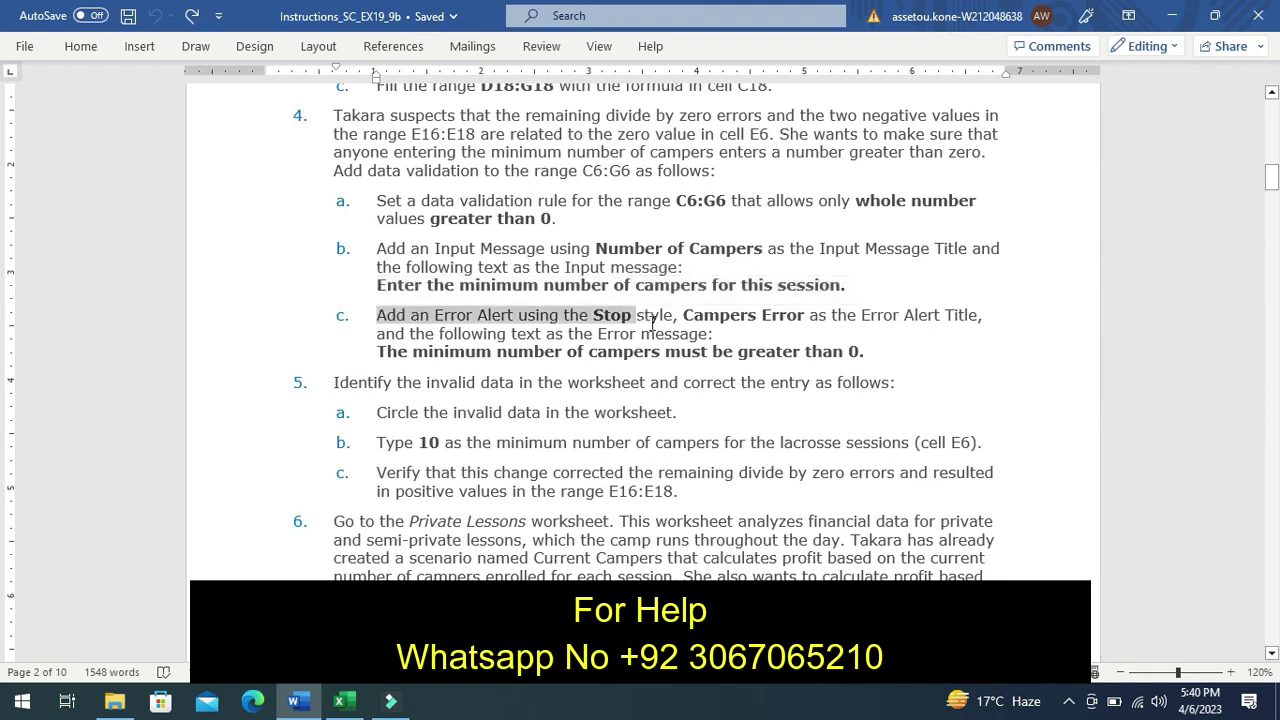
drag(613, 270, 665, 335)
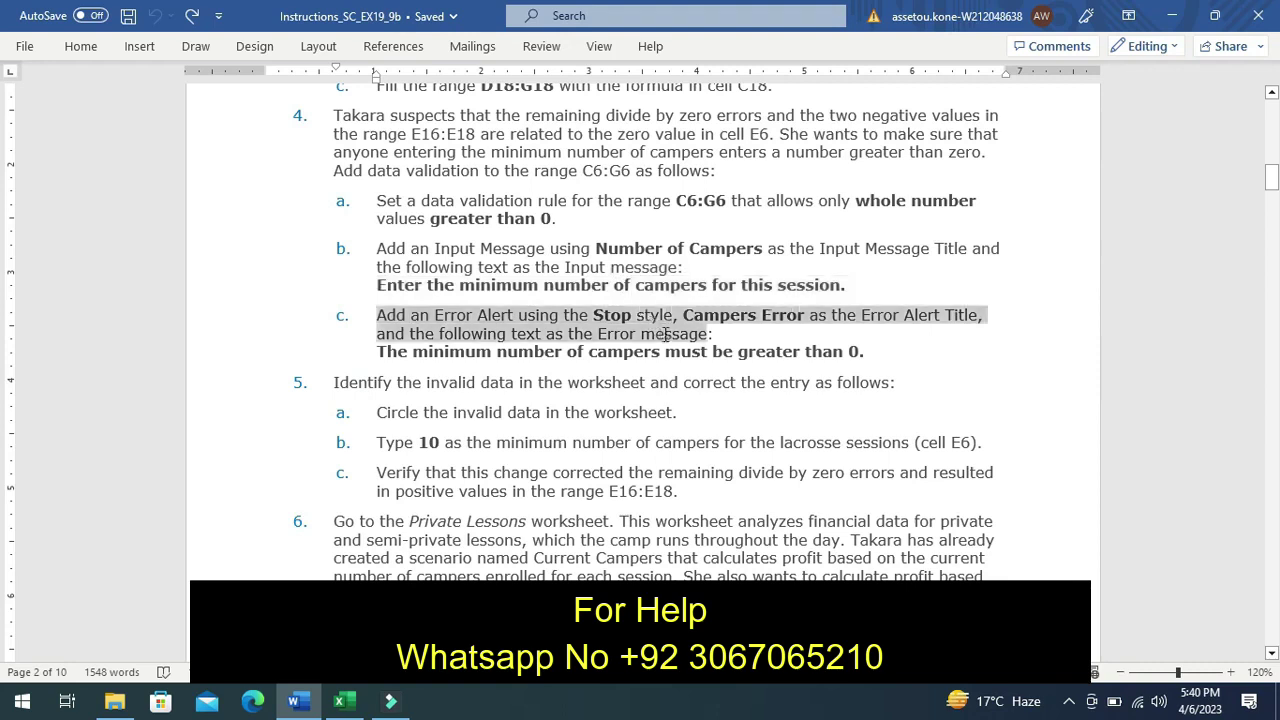
double_click(724, 354)
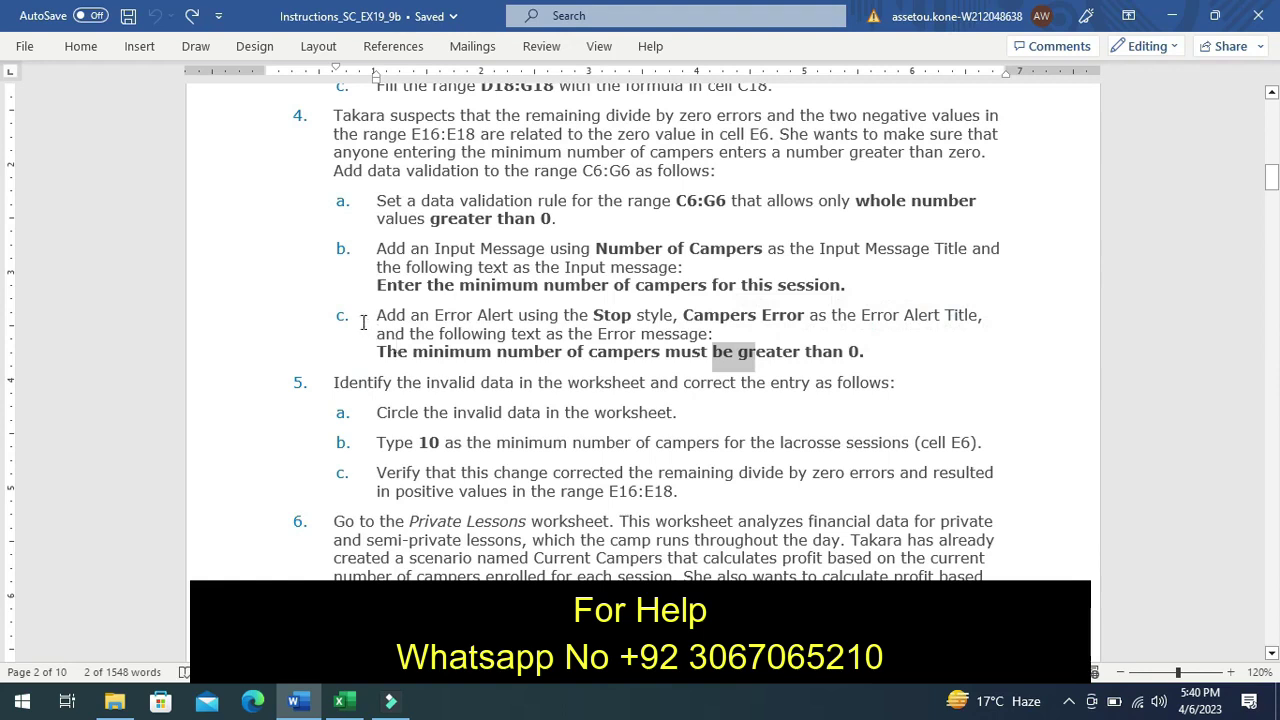
click(363, 321)
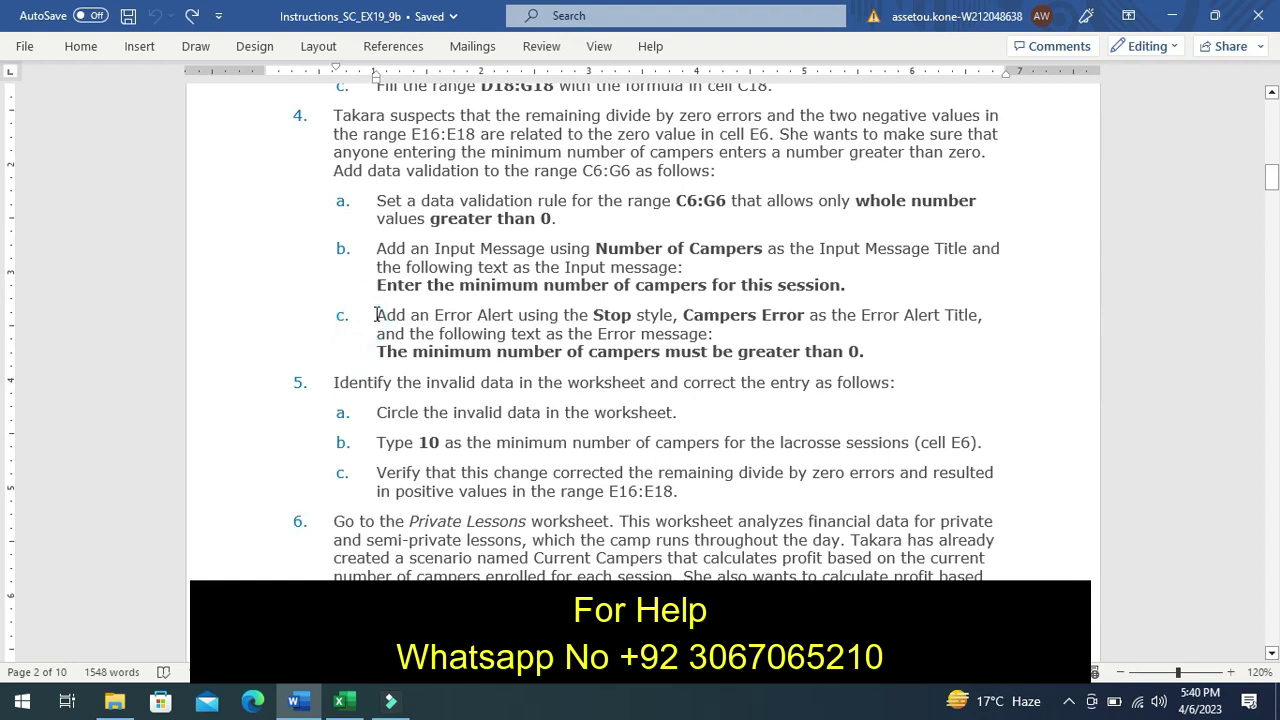
mouse_move(376, 315)
mouse_down()
mouse_move(601, 345)
mouse_move(862, 355)
mouse_up()
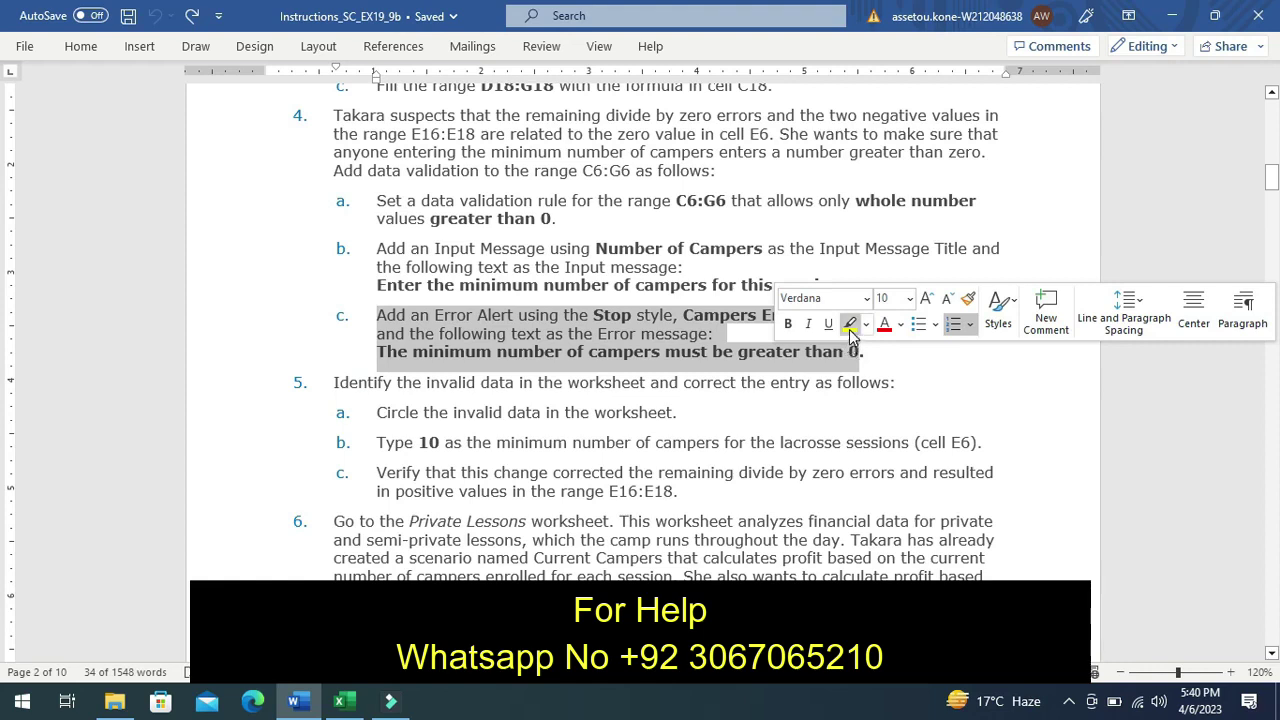
Highlight step 4c in yellow and select its title 'Campers Error'
click(850, 330)
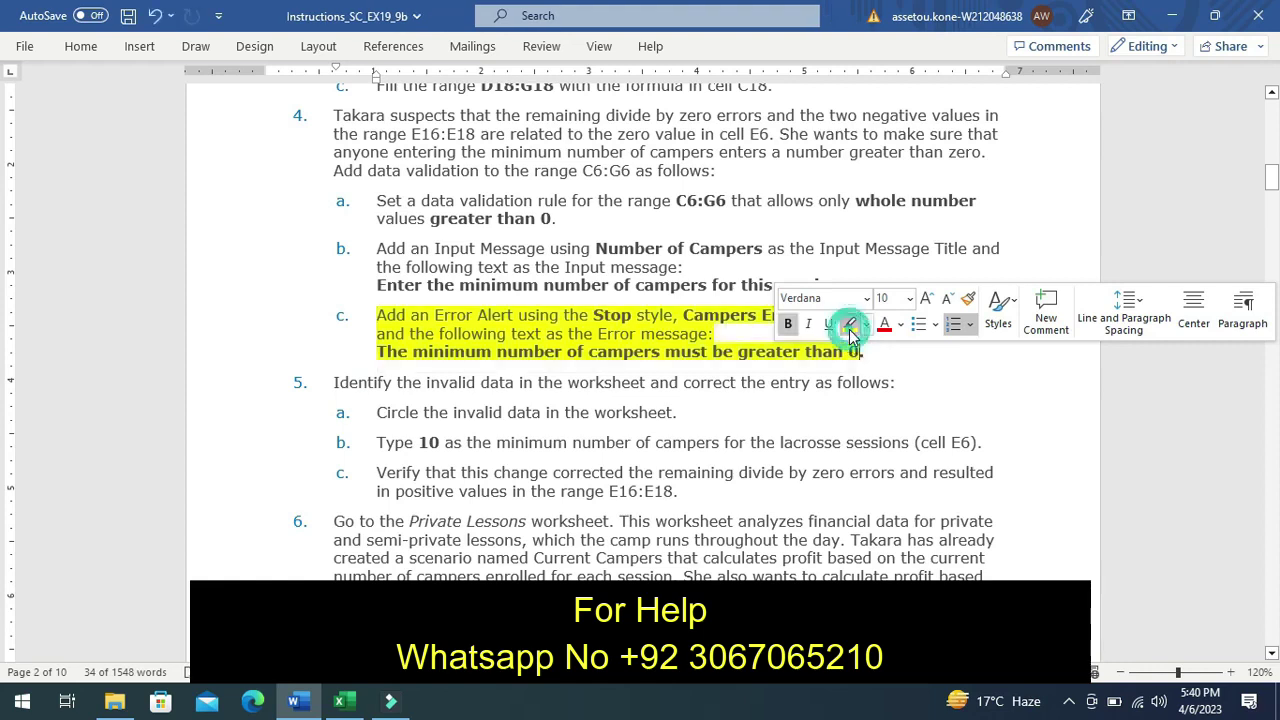
click(901, 372)
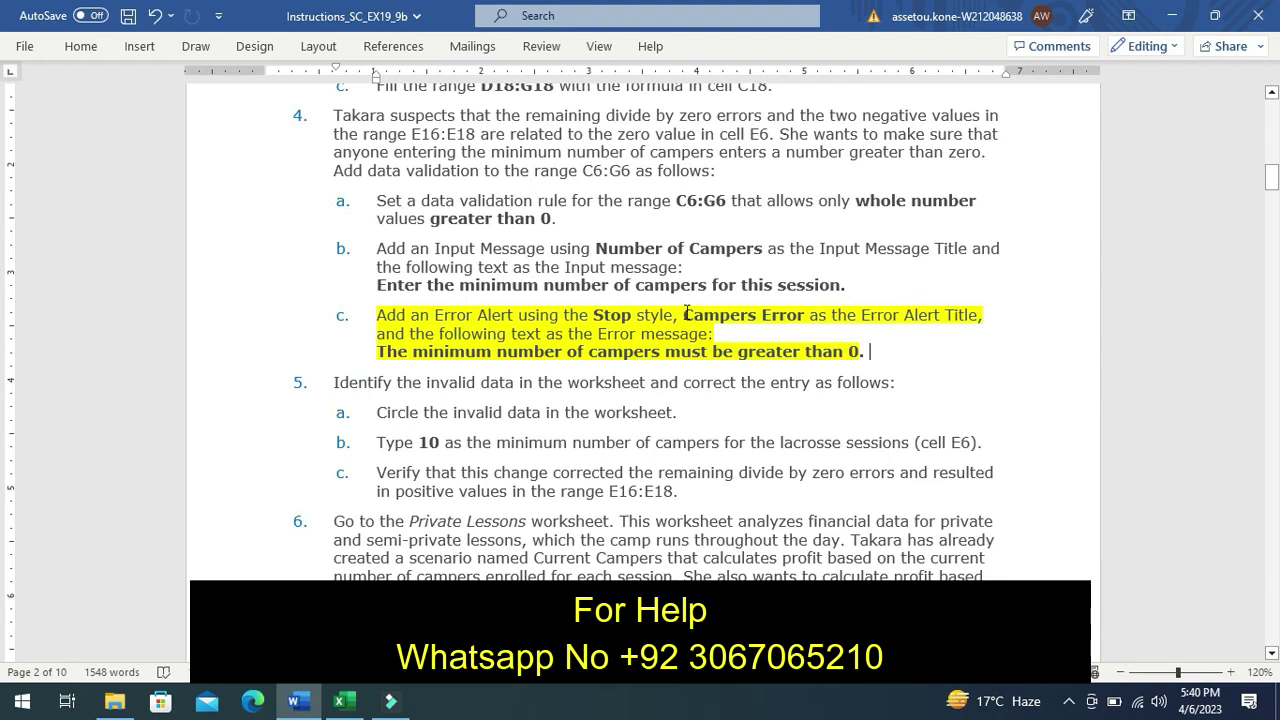
drag(684, 314, 770, 323)
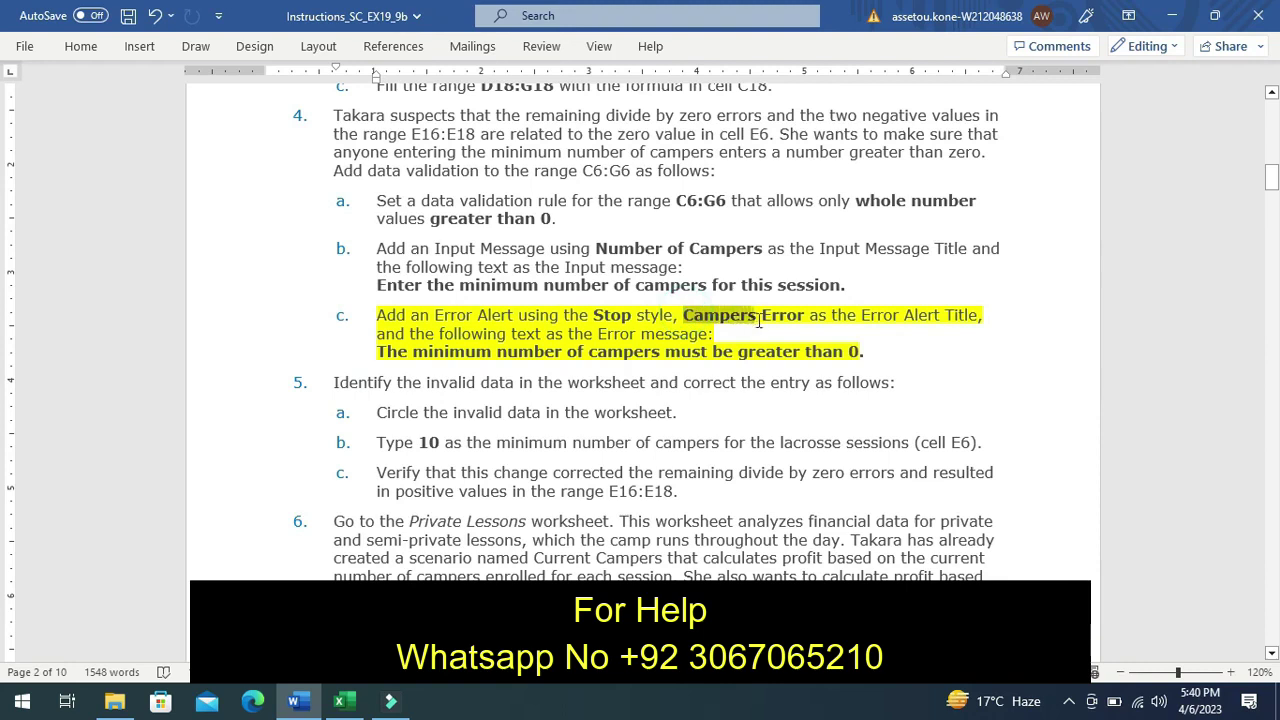
drag(770, 323, 800, 320)
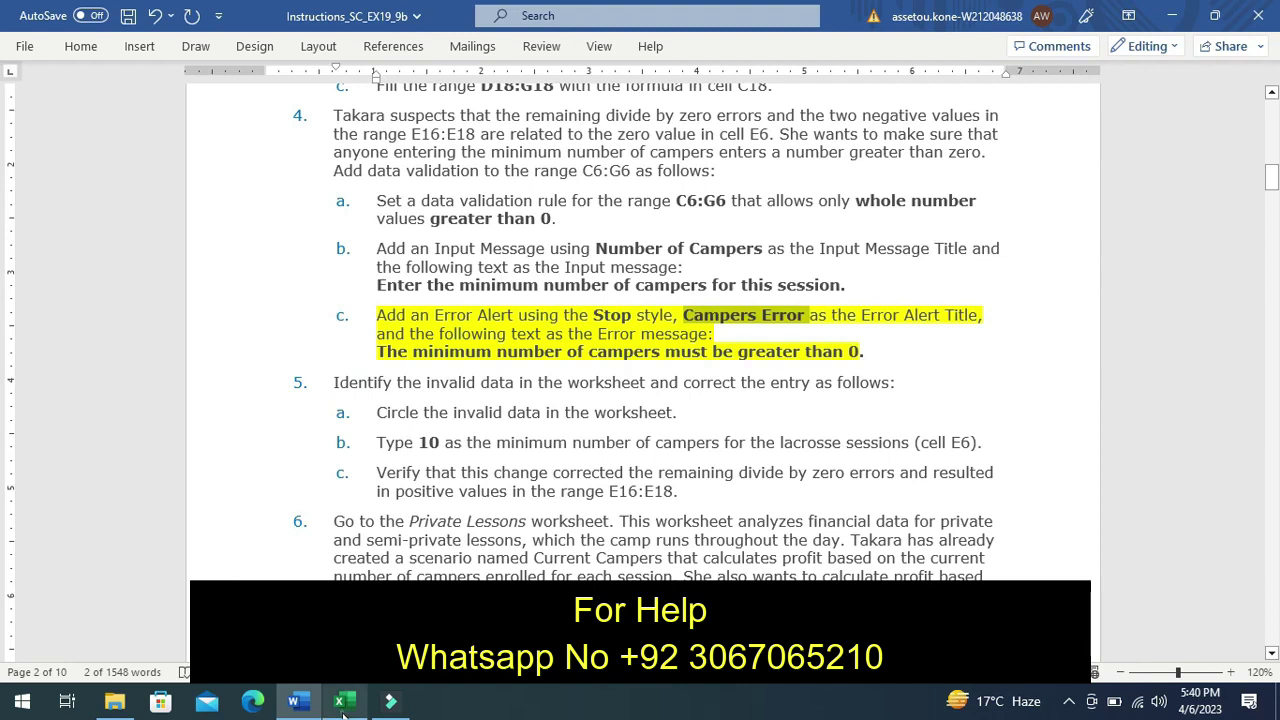
Type 'Campers Error' as the C6:G6 error alert title in Excel
click(345, 704)
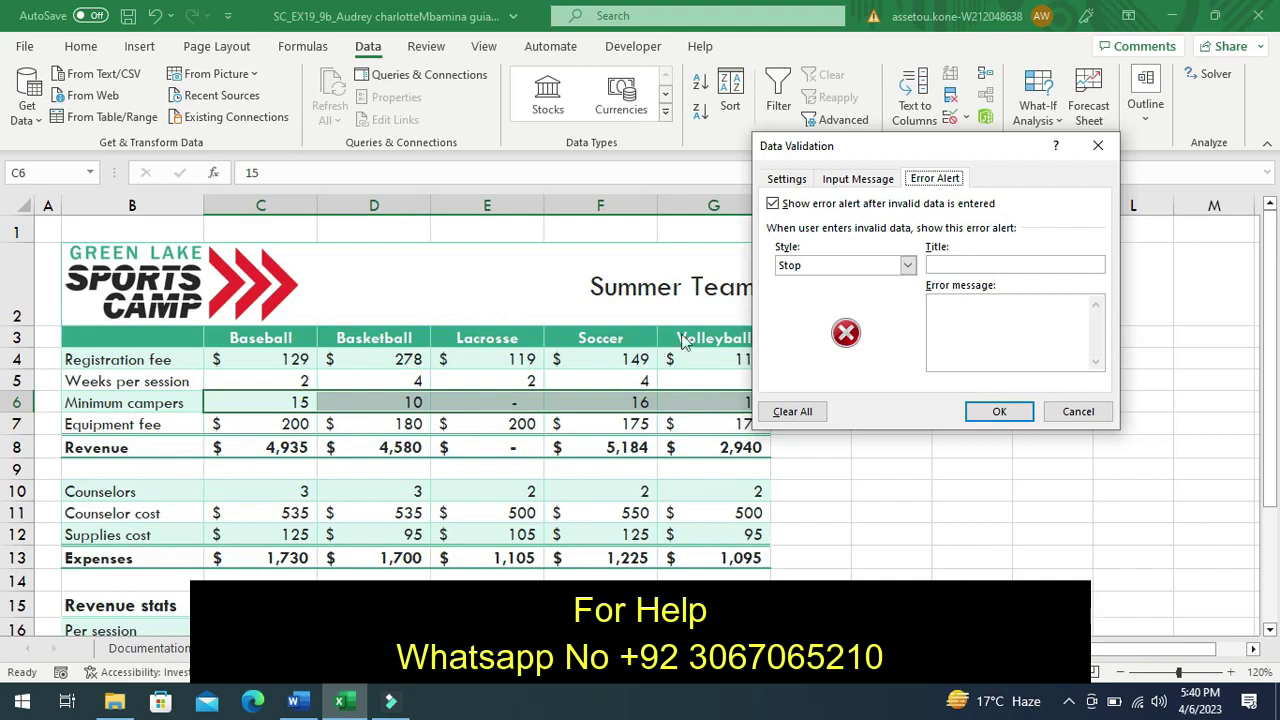
click(935, 264)
text(Campers Error)
click(296, 703)
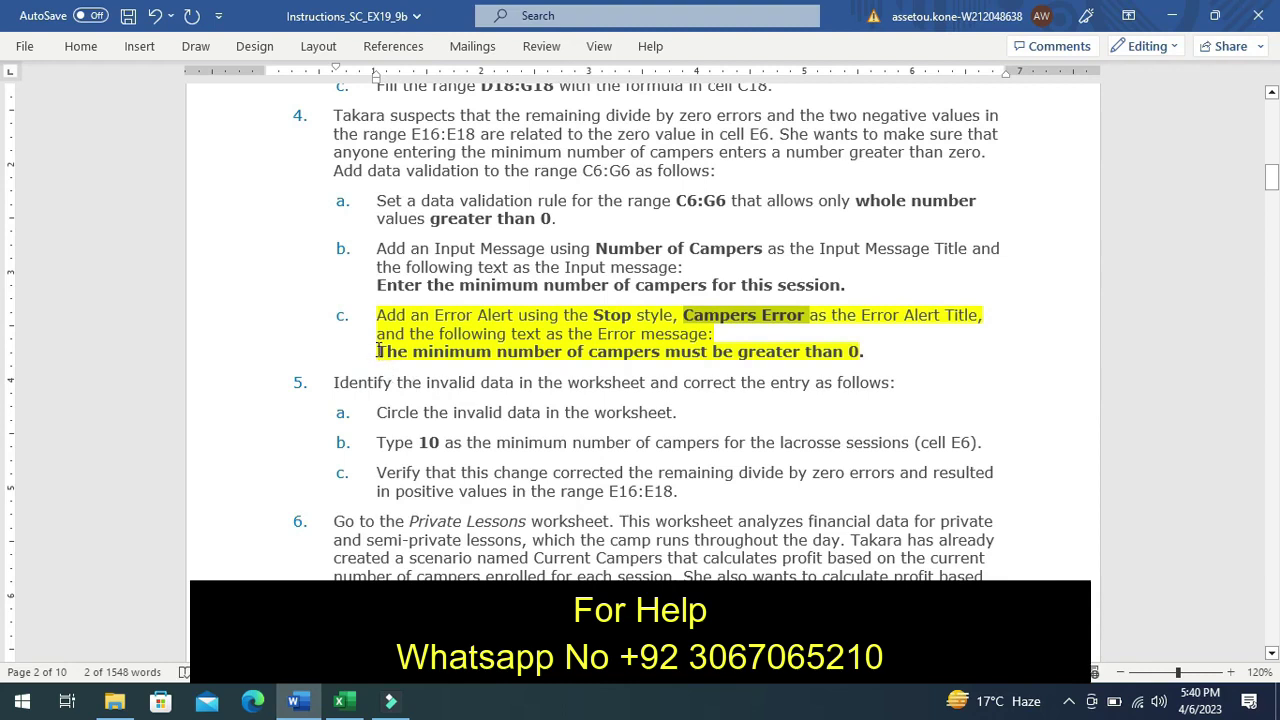
Select and copy step 4c's error message 'The minimum number of campers must be greater than 0.'
mouse_move(378, 350)
mouse_down()
mouse_move(504, 364)
mouse_move(764, 348)
mouse_up()
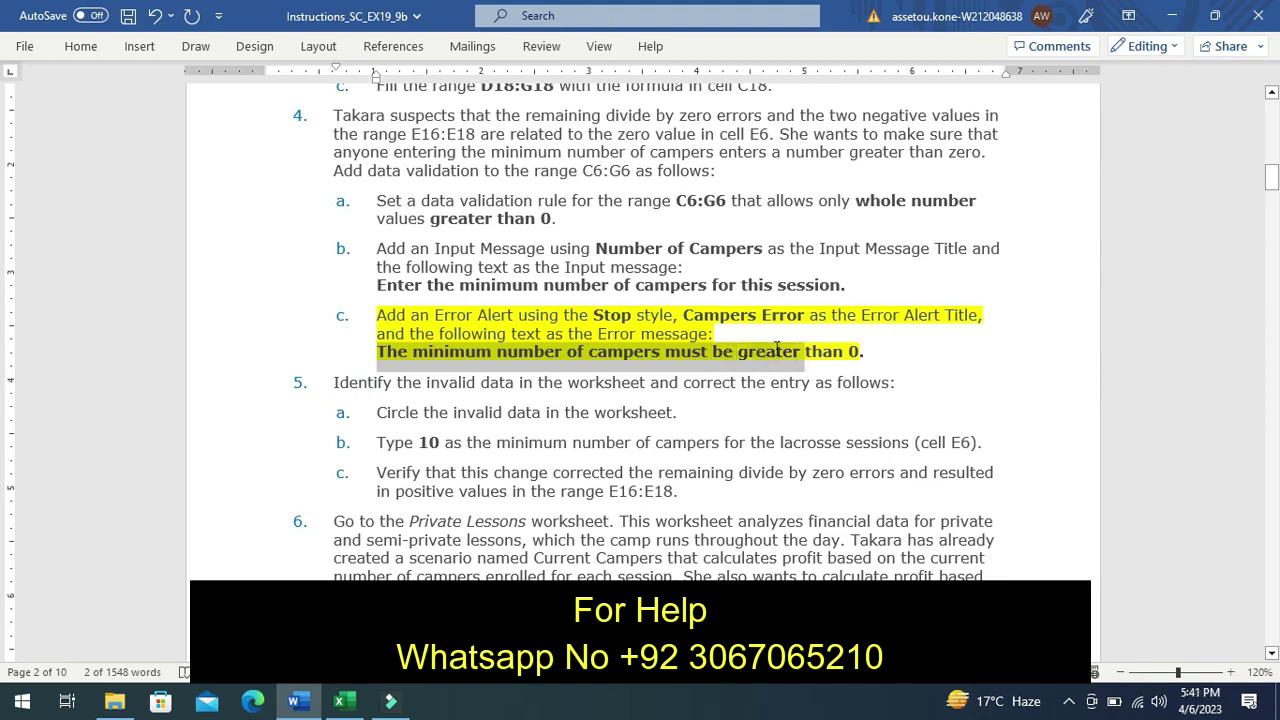
drag(764, 348, 870, 350)
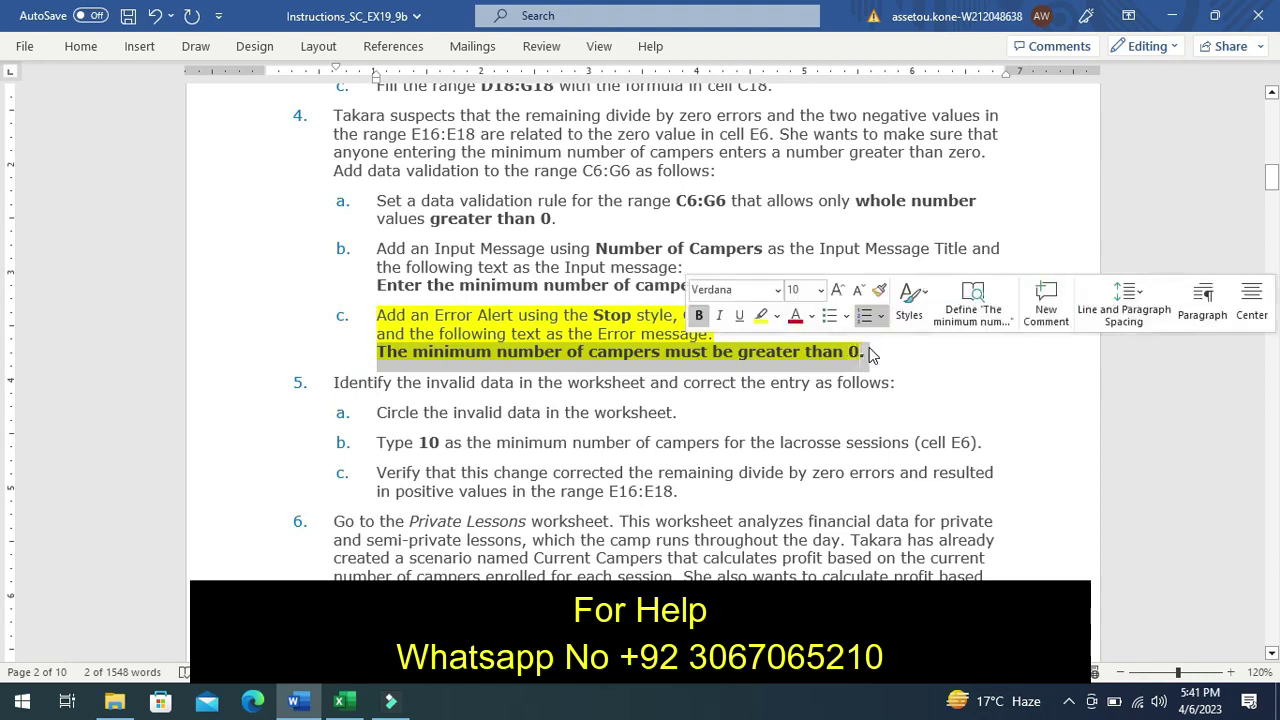
key(ctrl+c)
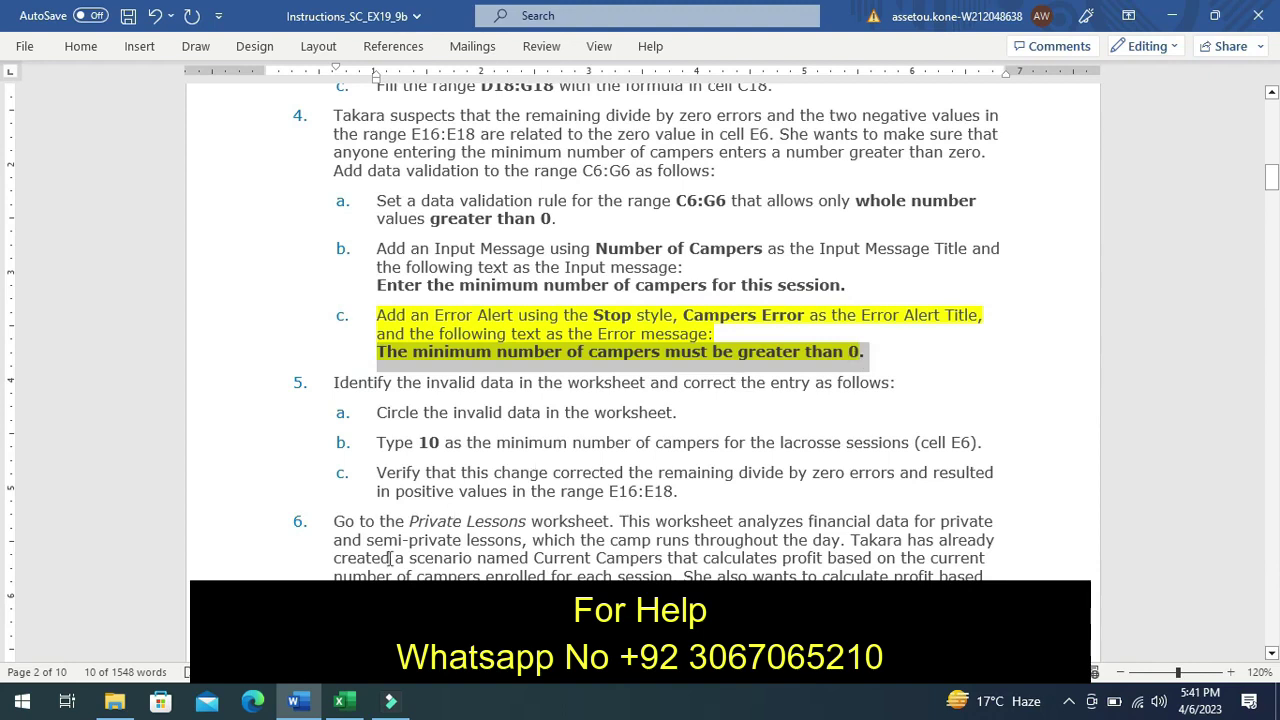
Enter 'The minimum number of campers must be greater than 0.' as the Excel error alert message
click(352, 714)
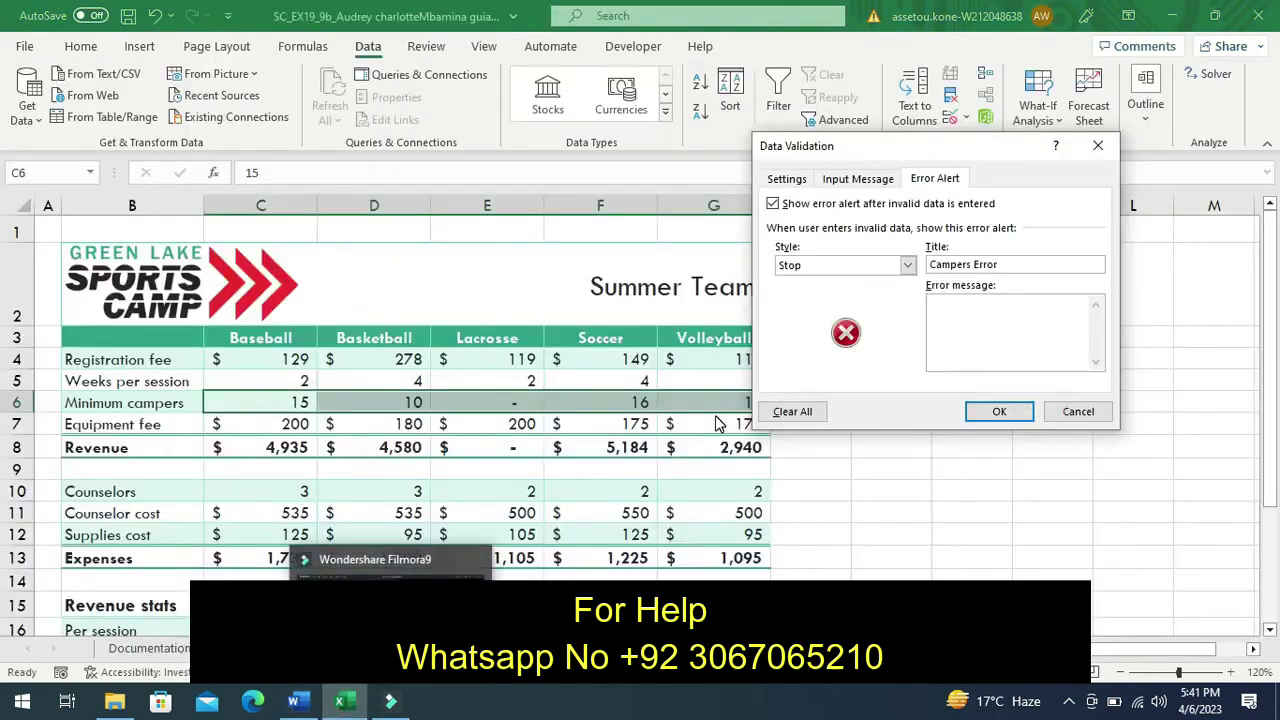
click(940, 309)
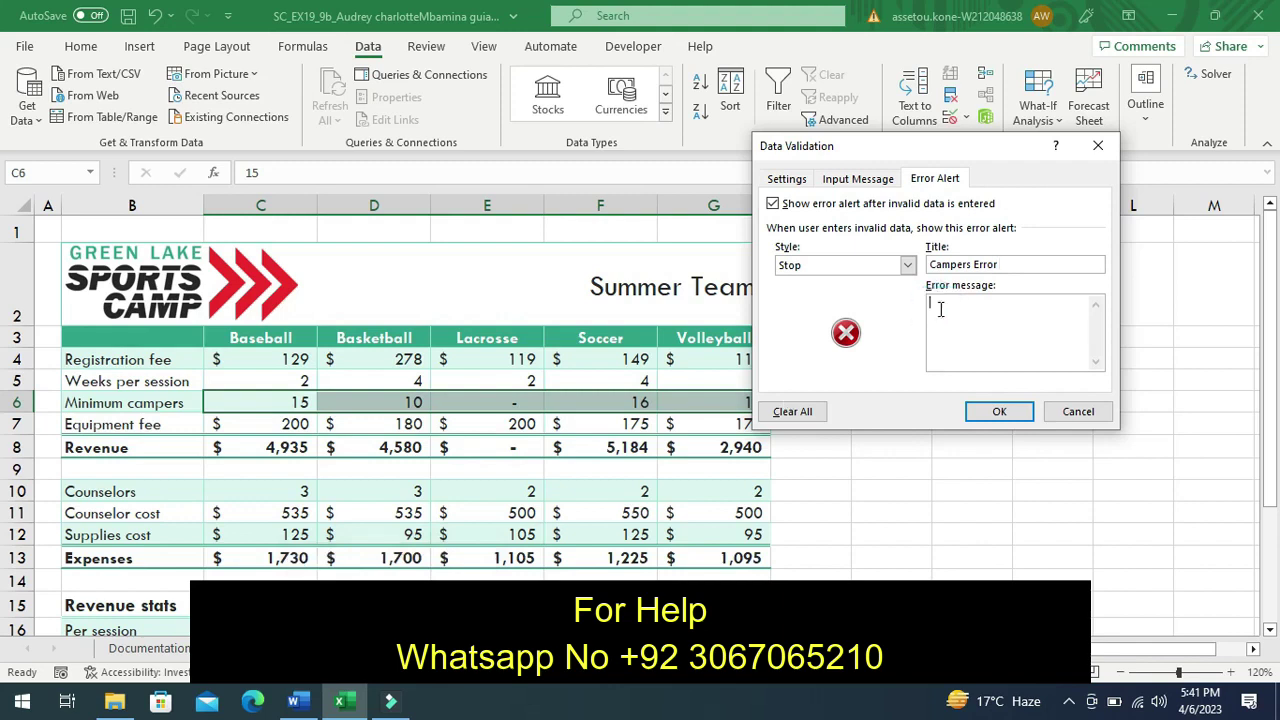
text(The minimum number of campers must be greater than 0.)
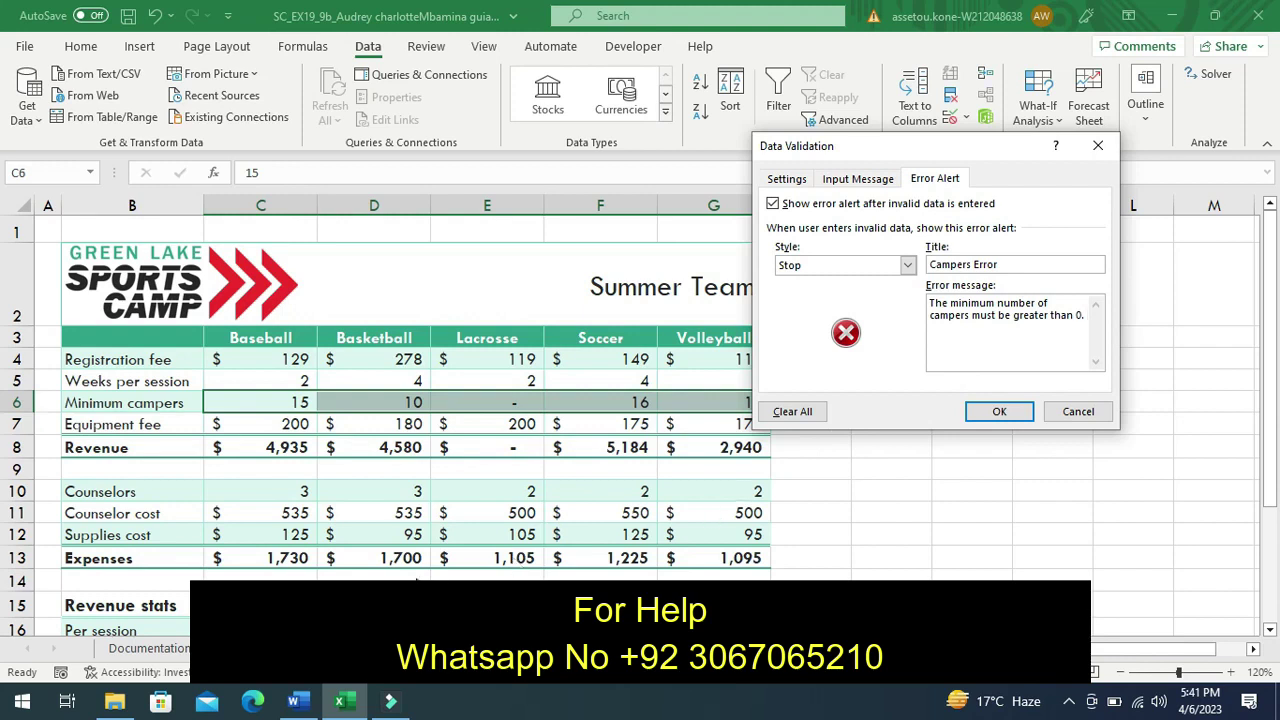
click(296, 704)
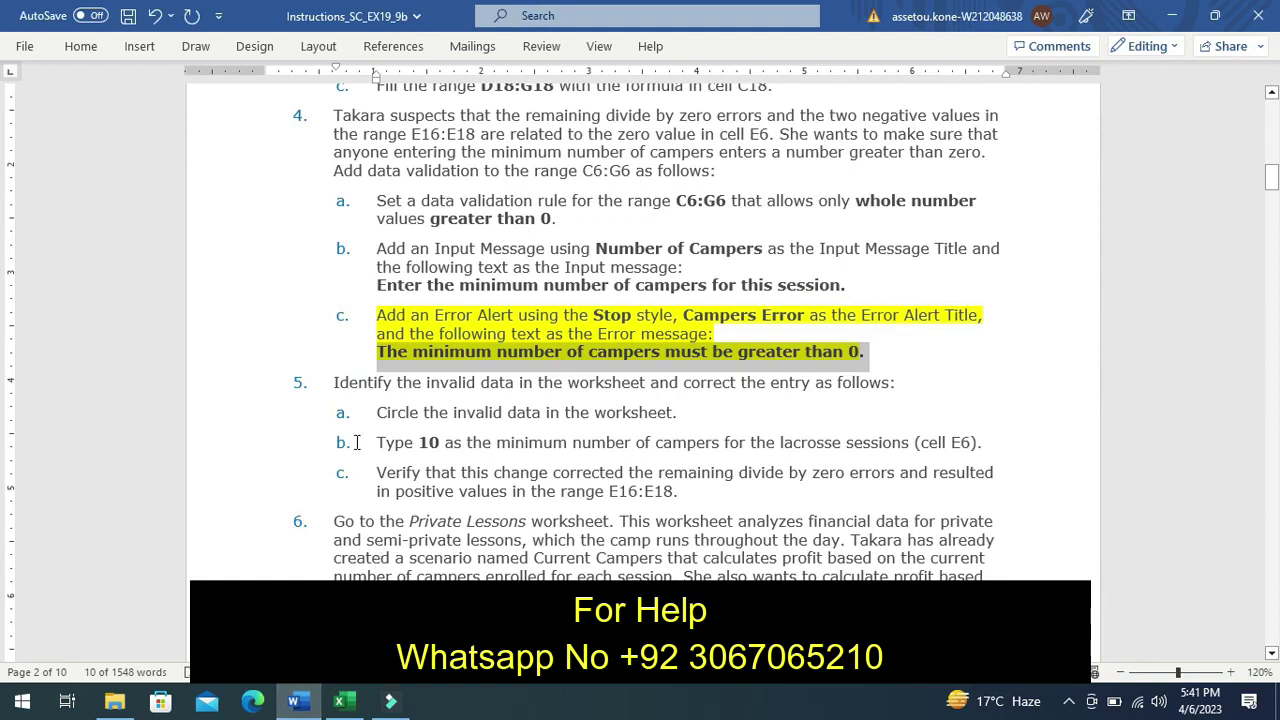
Undo step 4c's yellow highlight and place the cursor at the start of step 5a
key(ctrl+z)
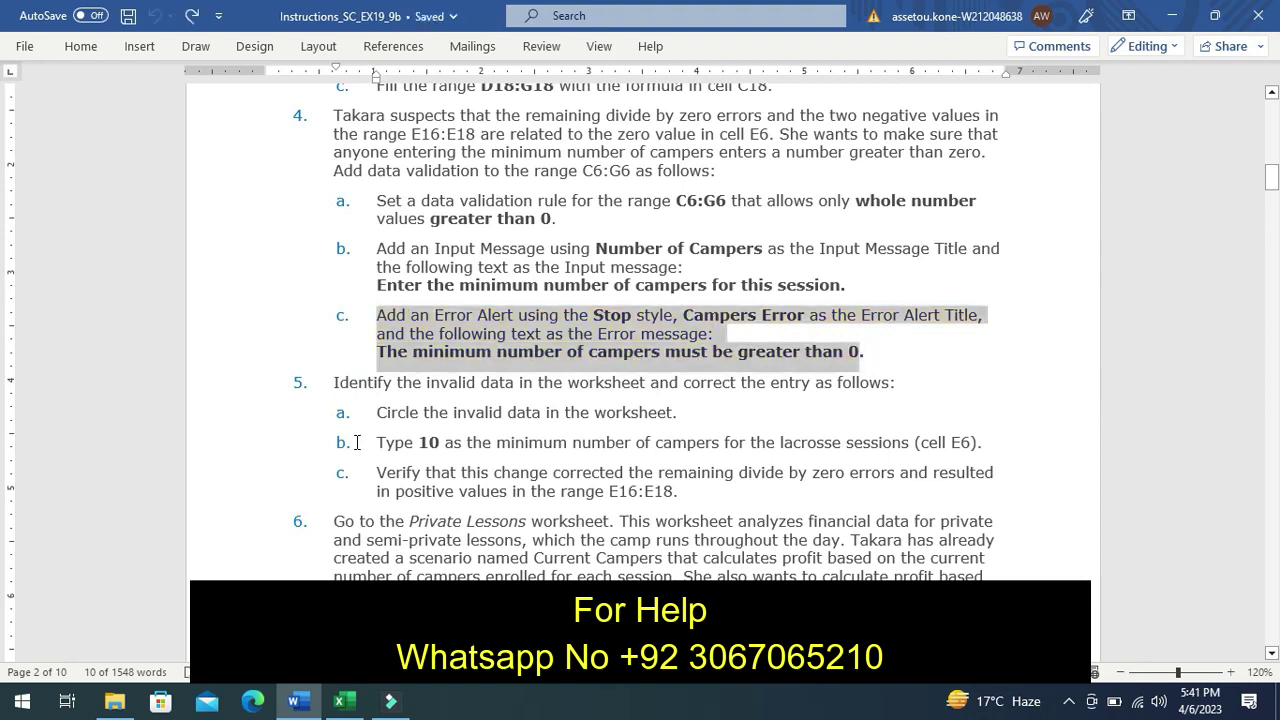
click(305, 410)
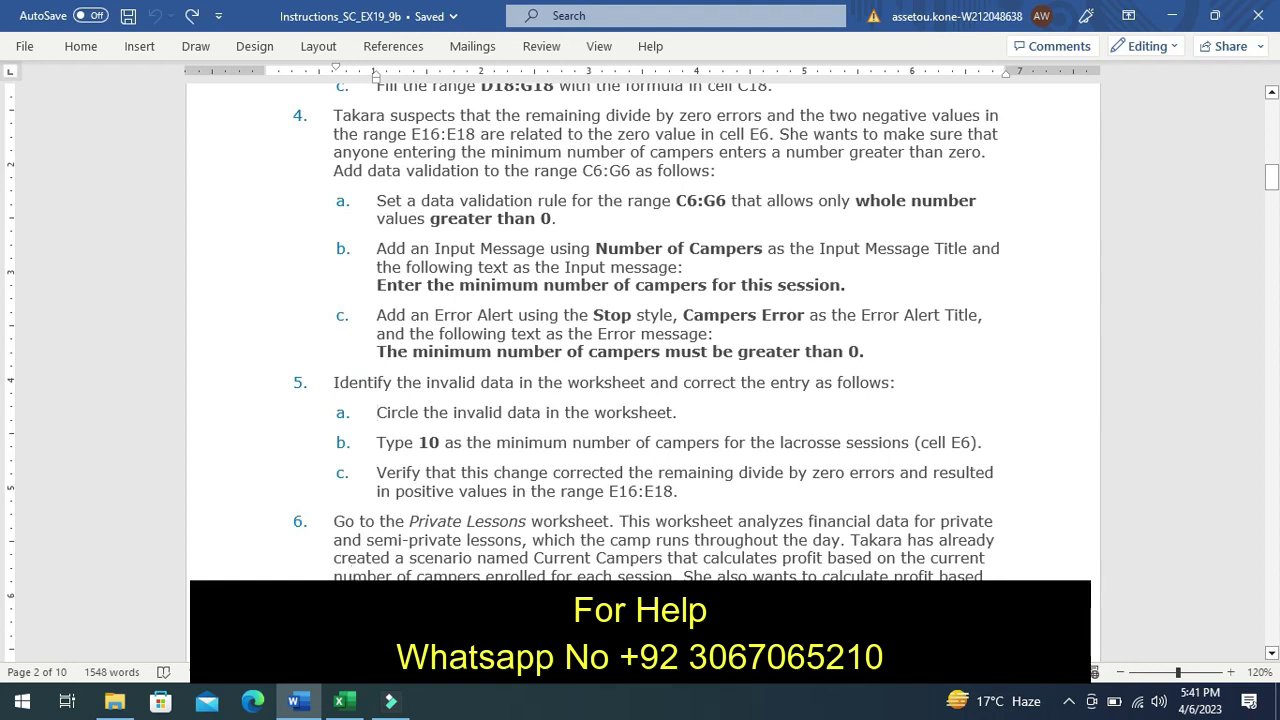
Confirm the Data Validation rule for C6:G6 and select the lacrosse minimum cell E6
click(340, 704)
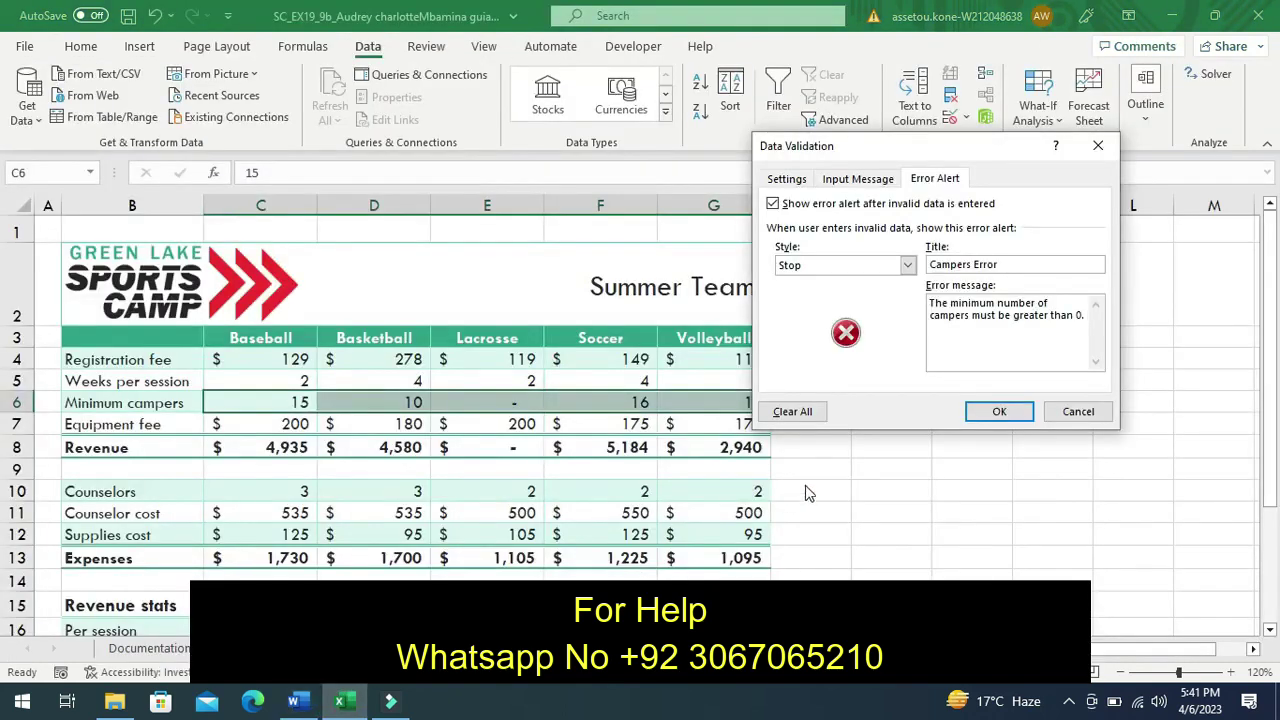
click(1000, 416)
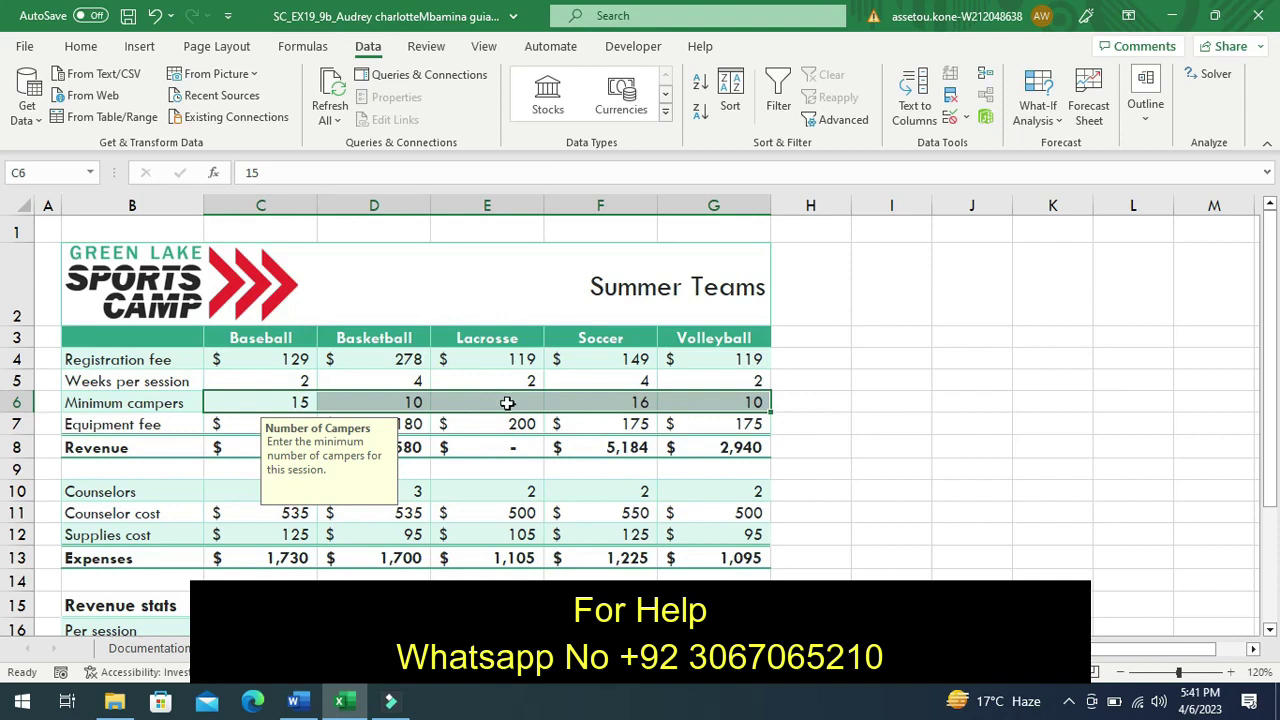
click(507, 402)
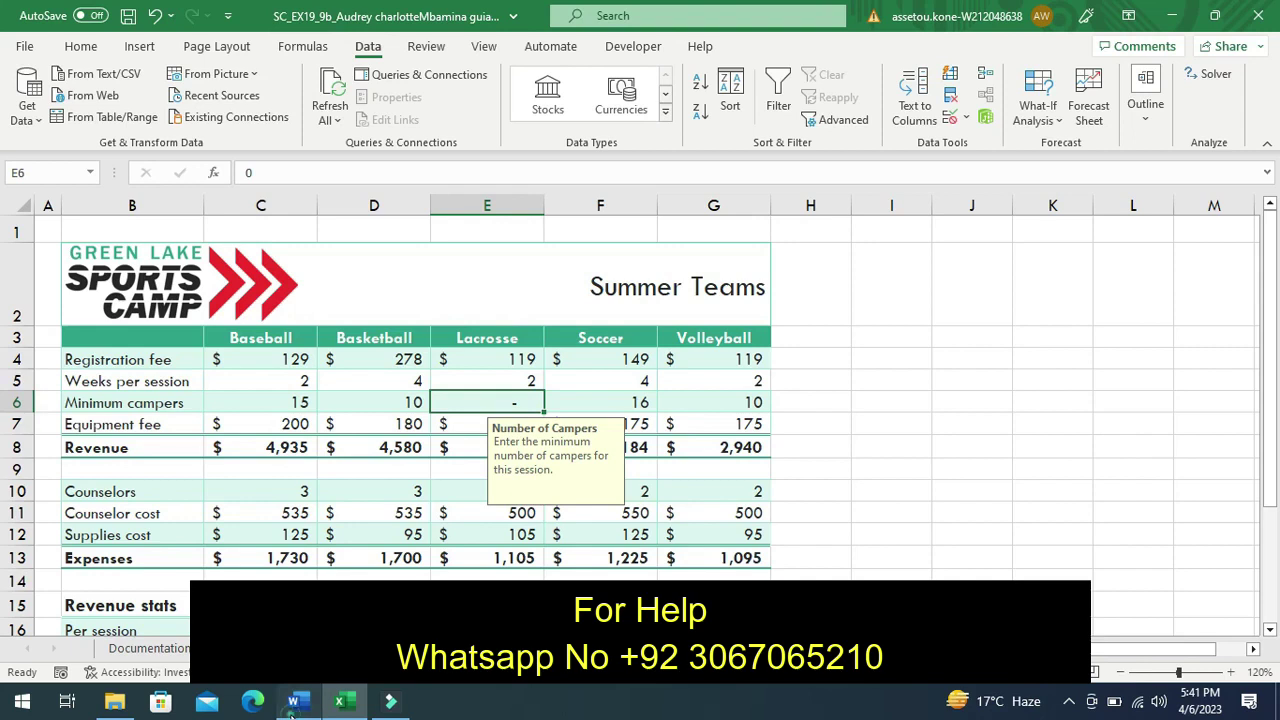
click(293, 703)
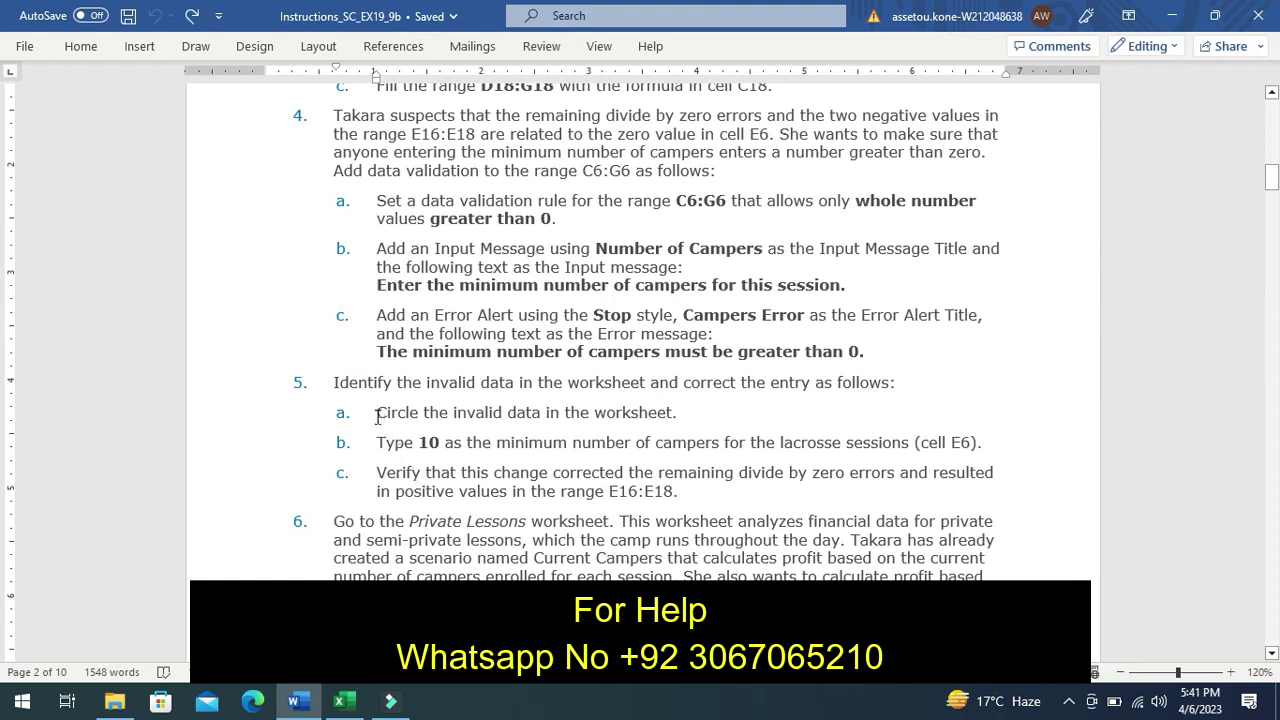
Select the line 'Circle the invalid data in the worksheet.' and apply yellow highlighting
click(375, 415)
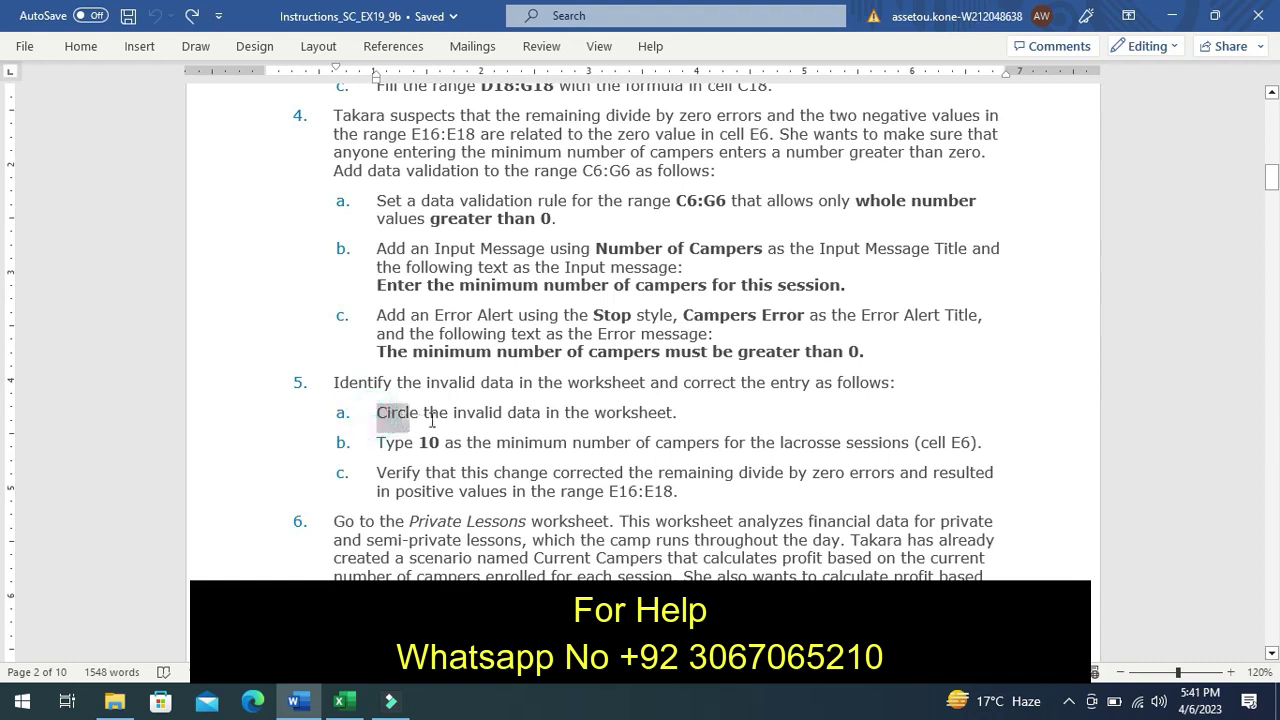
drag(397, 420, 516, 415)
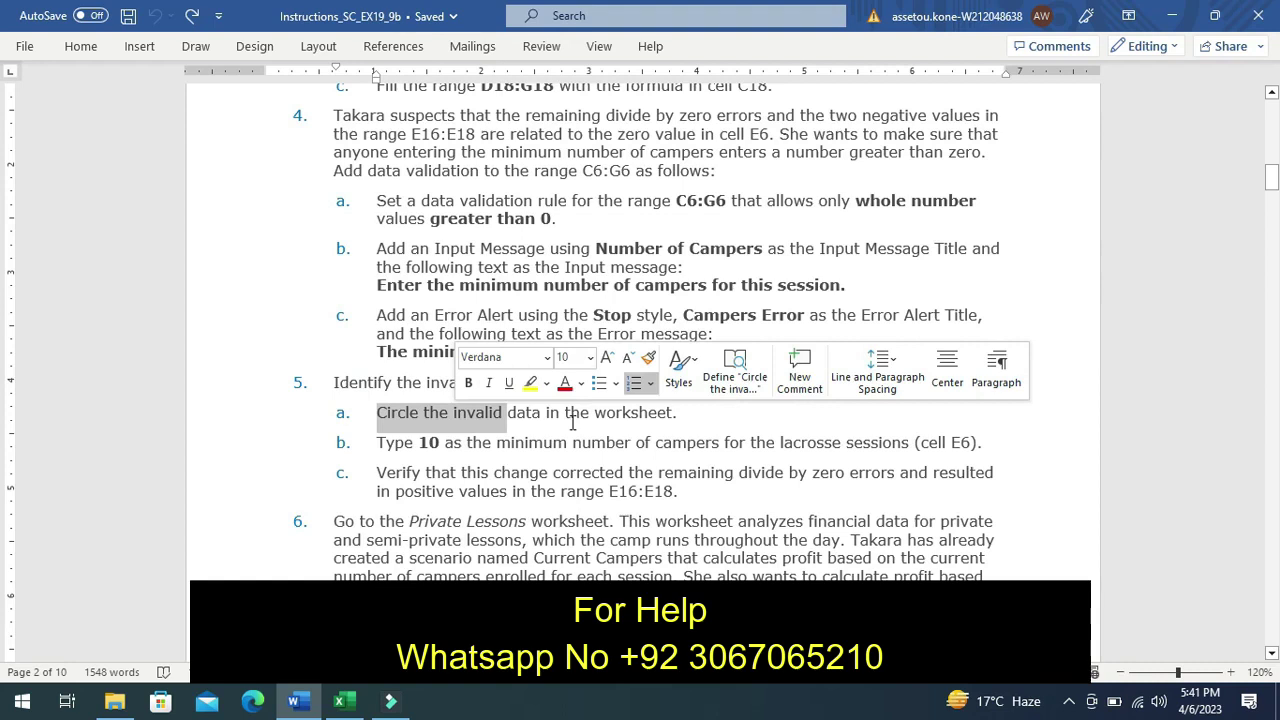
click(347, 400)
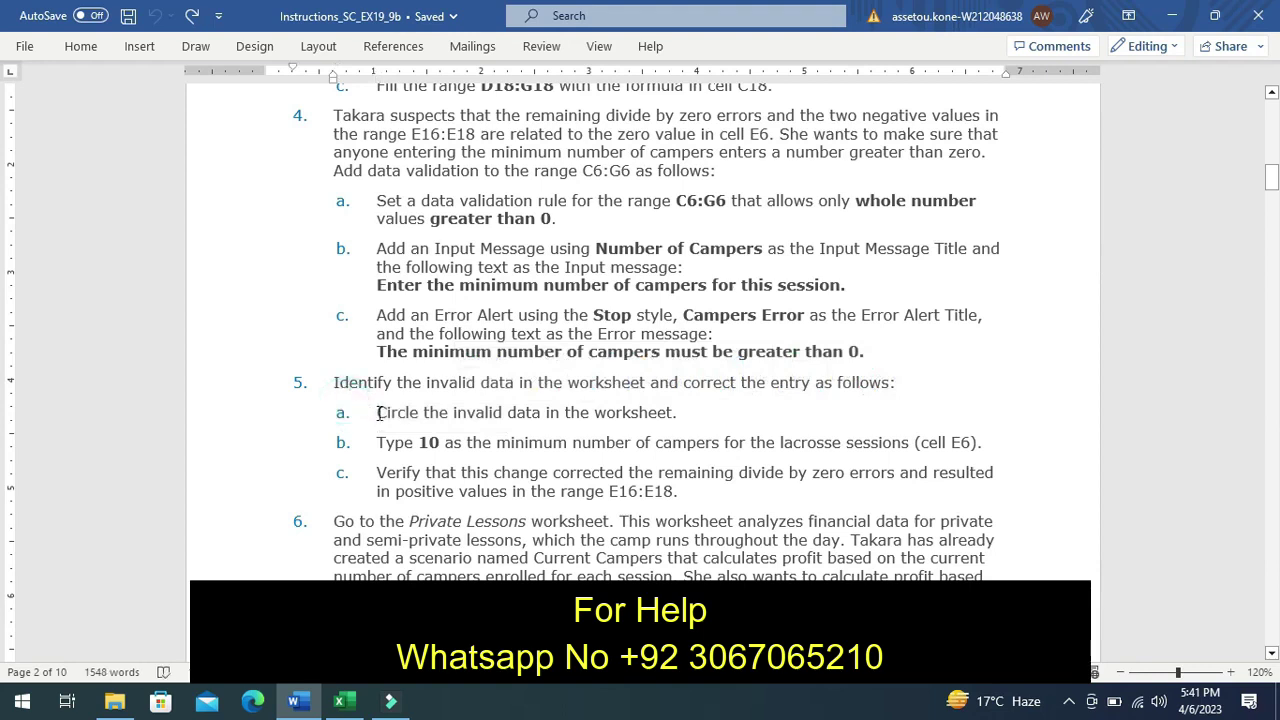
mouse_move(379, 413)
mouse_down()
mouse_move(564, 404)
mouse_move(679, 419)
mouse_up()
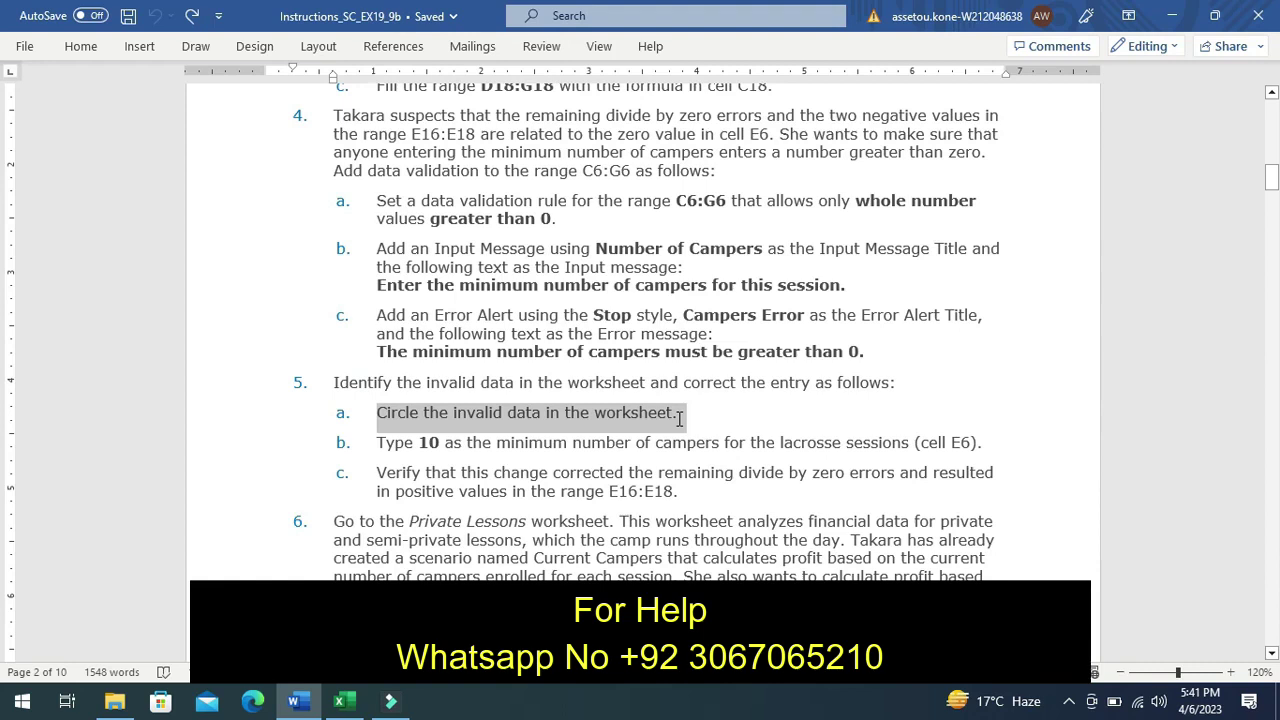
drag(679, 419, 678, 426)
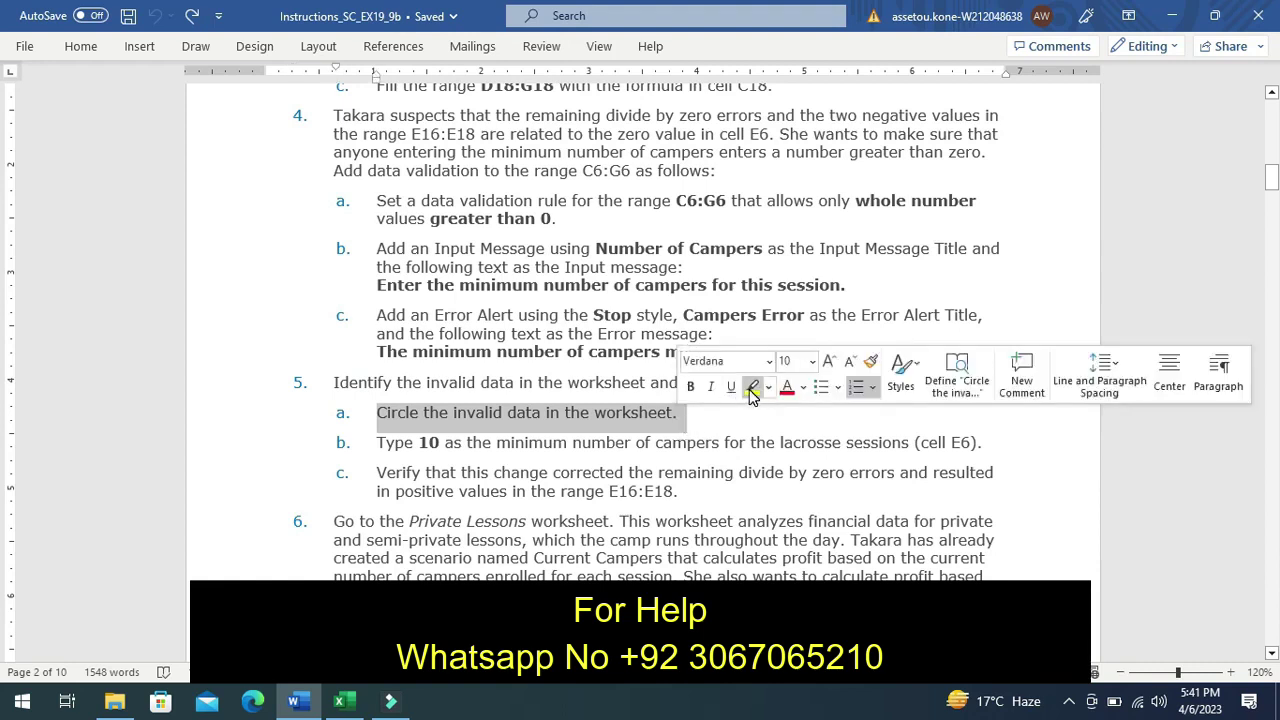
click(753, 388)
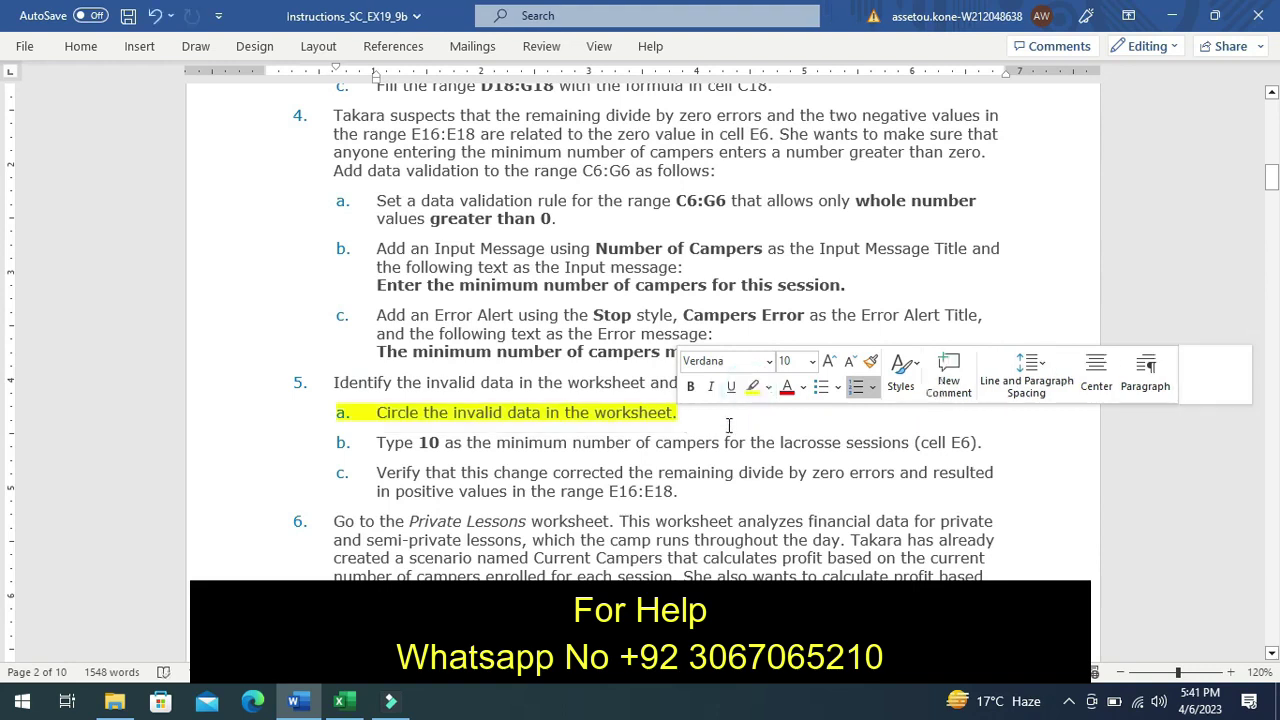
click(729, 426)
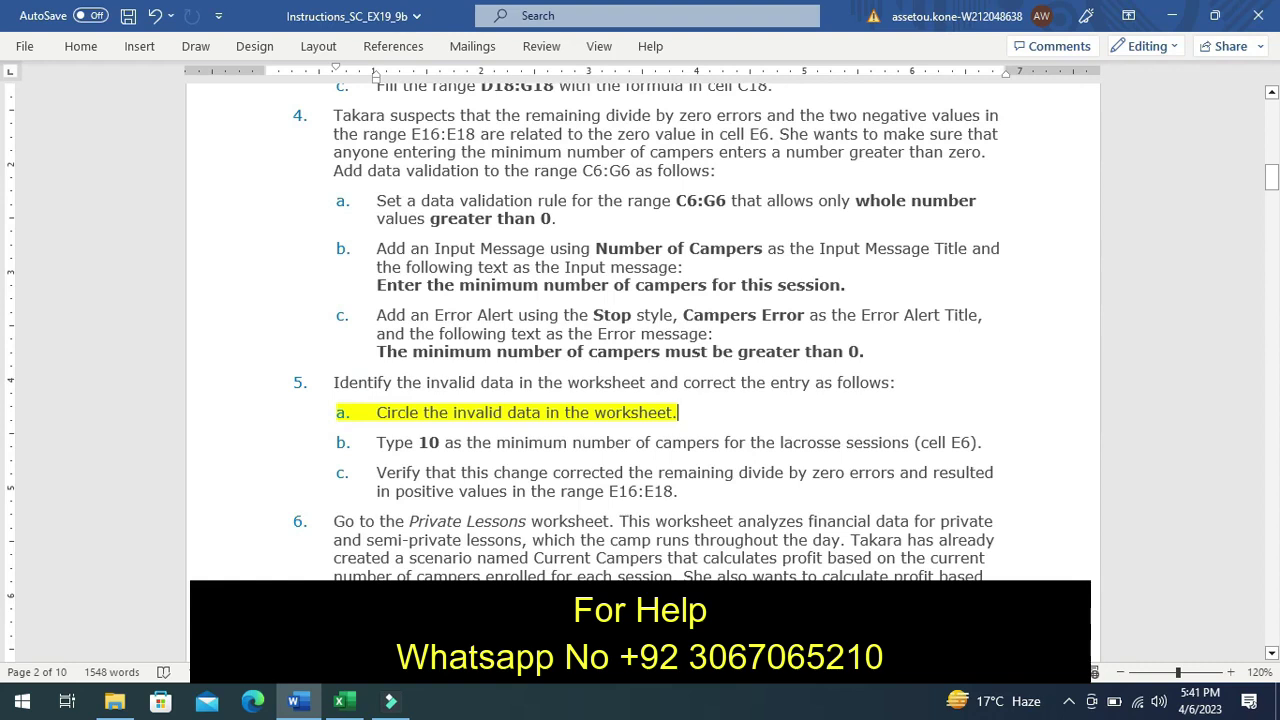
Use Circle Invalid Data under Data Validation to ring cell E6 in red
click(345, 703)
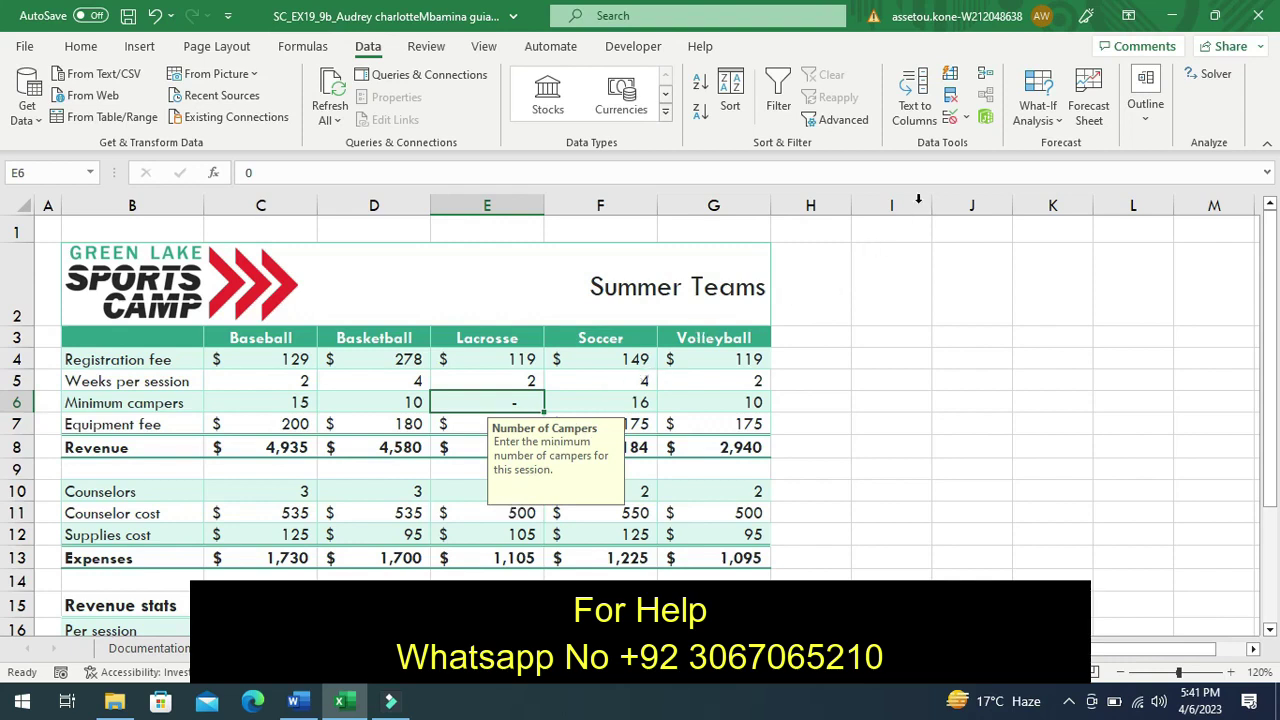
click(968, 126)
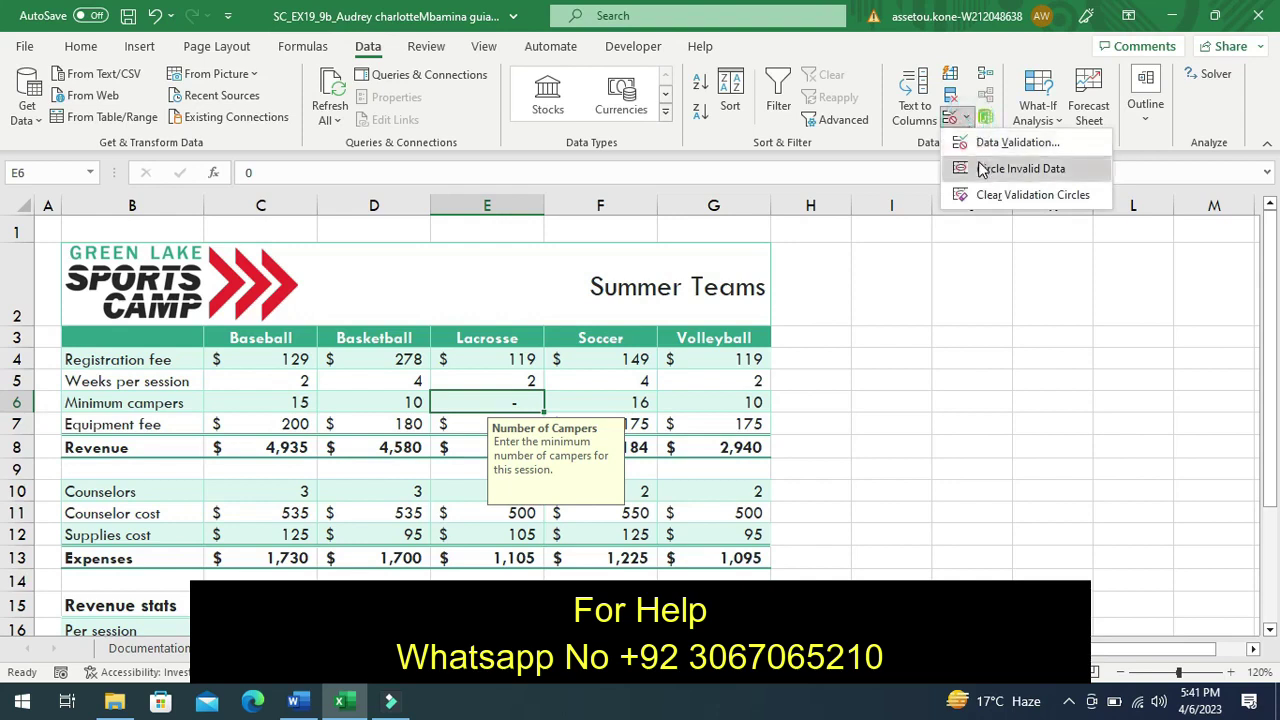
click(982, 168)
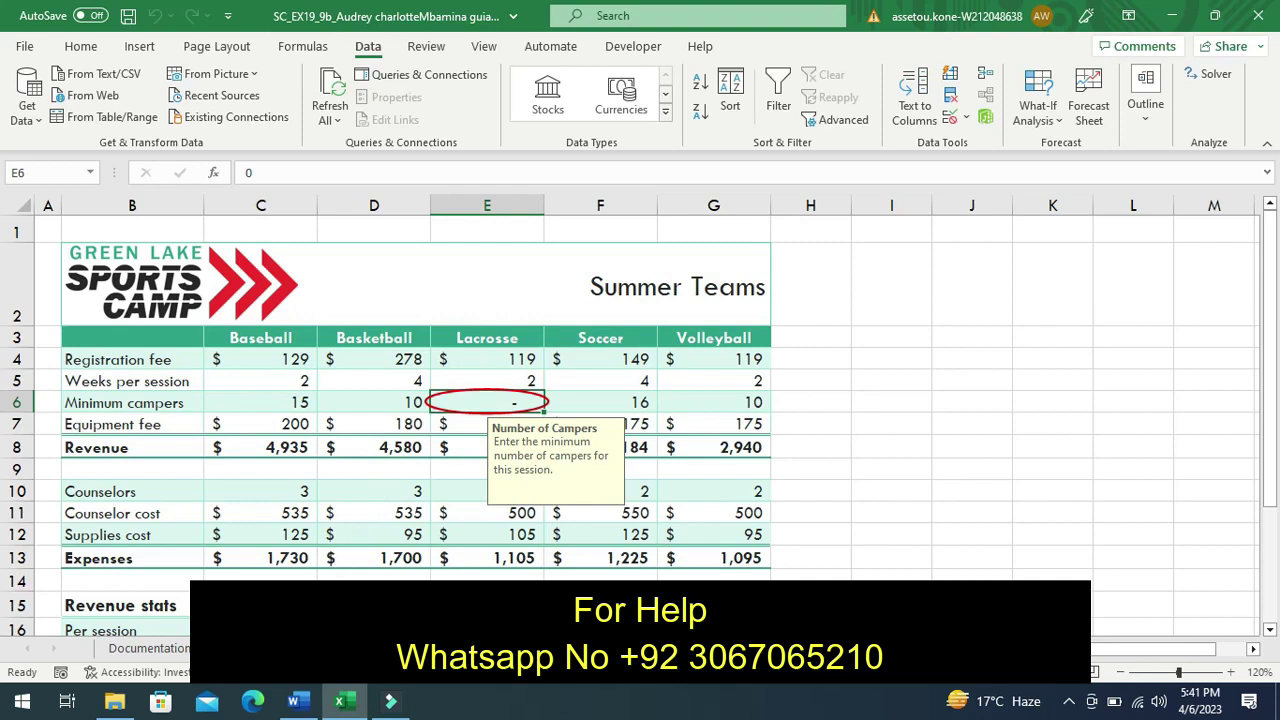
click(296, 700)
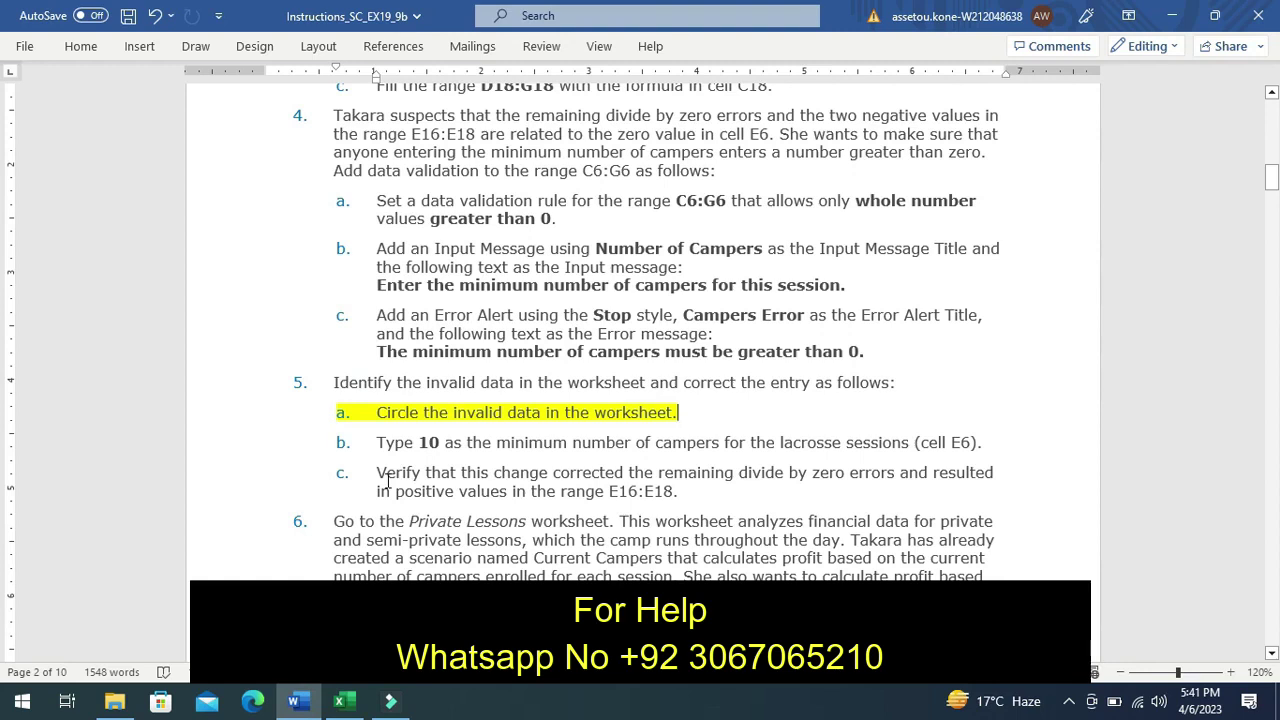
key(ctrl+z)
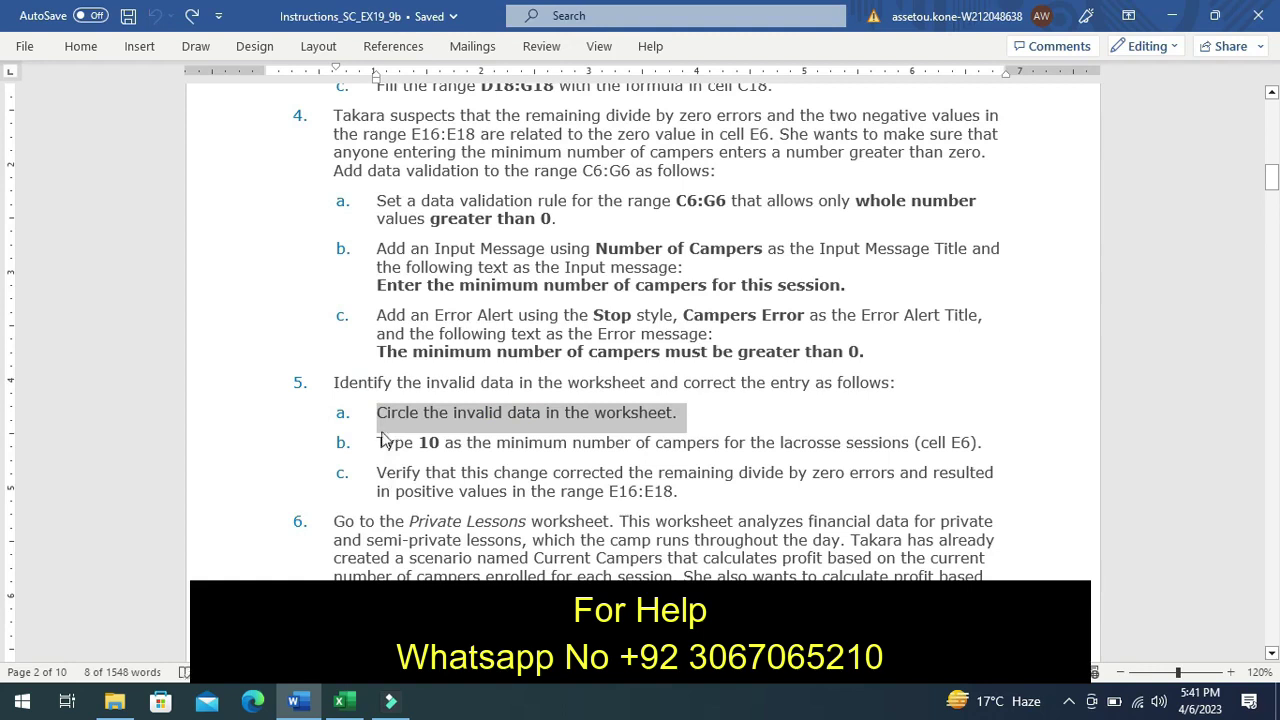
click(375, 442)
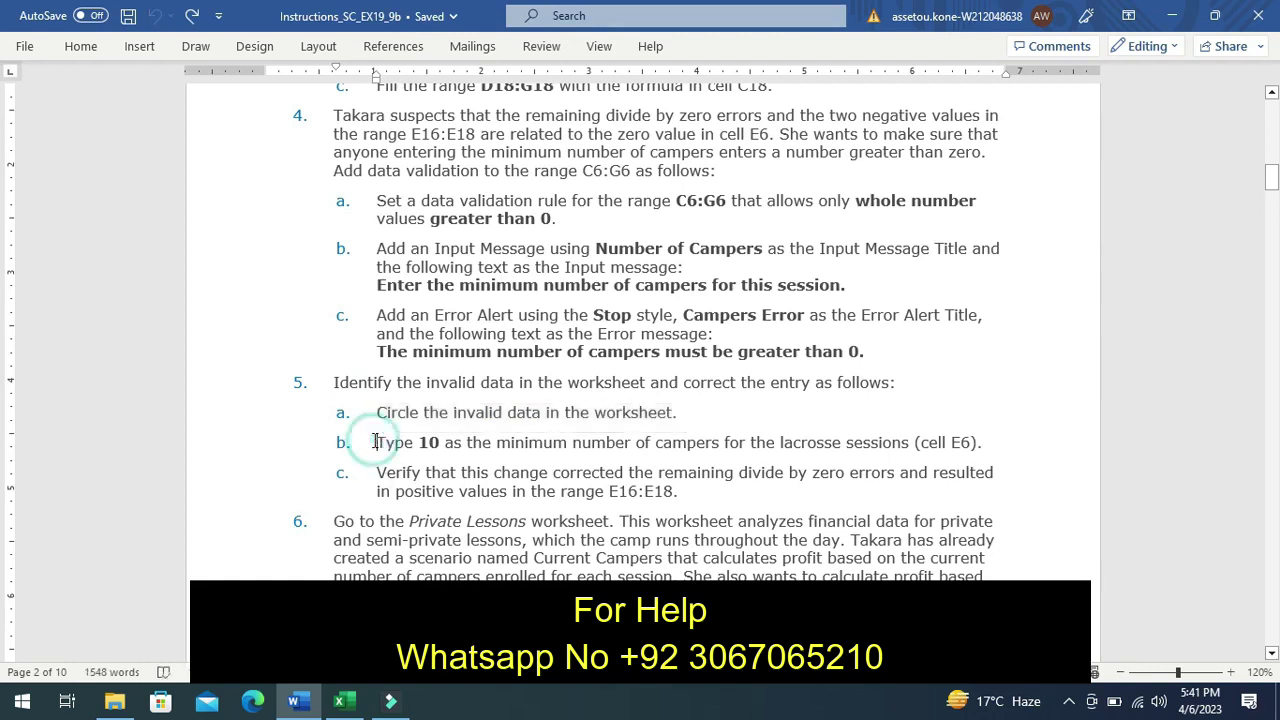
mouse_move(375, 442)
mouse_down()
mouse_move(491, 428)
mouse_move(608, 454)
mouse_up()
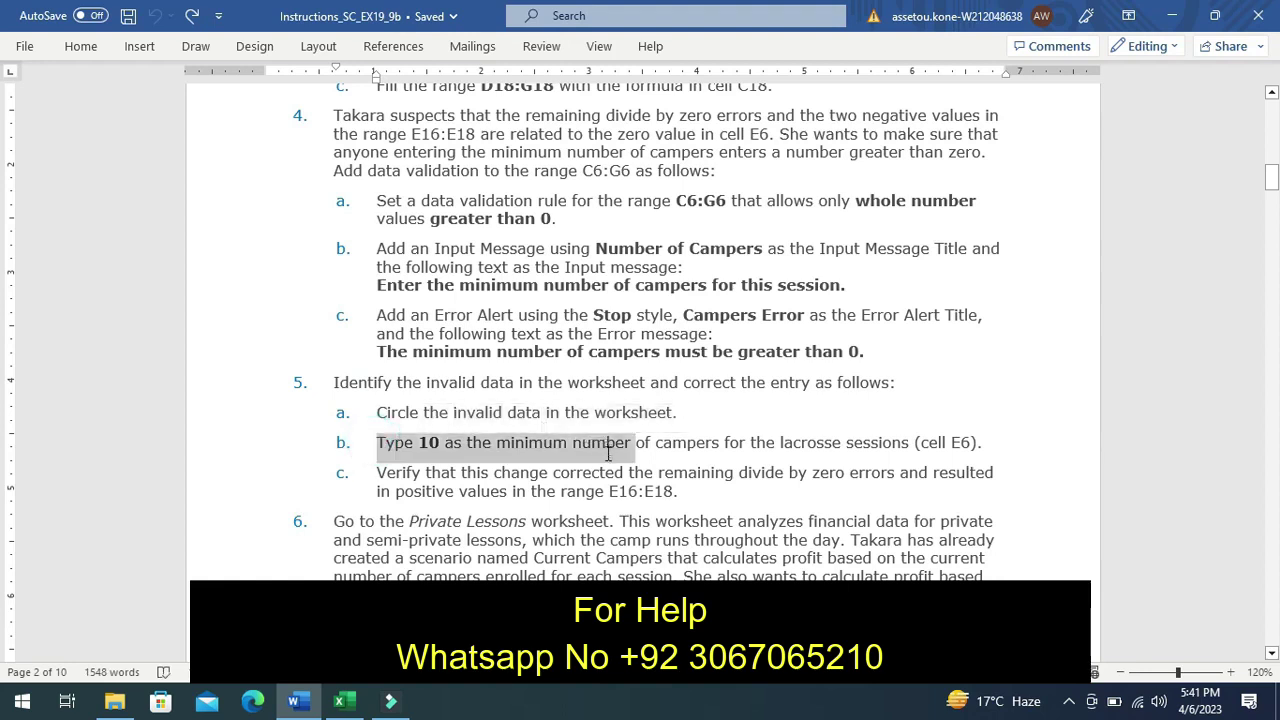
drag(608, 454, 752, 460)
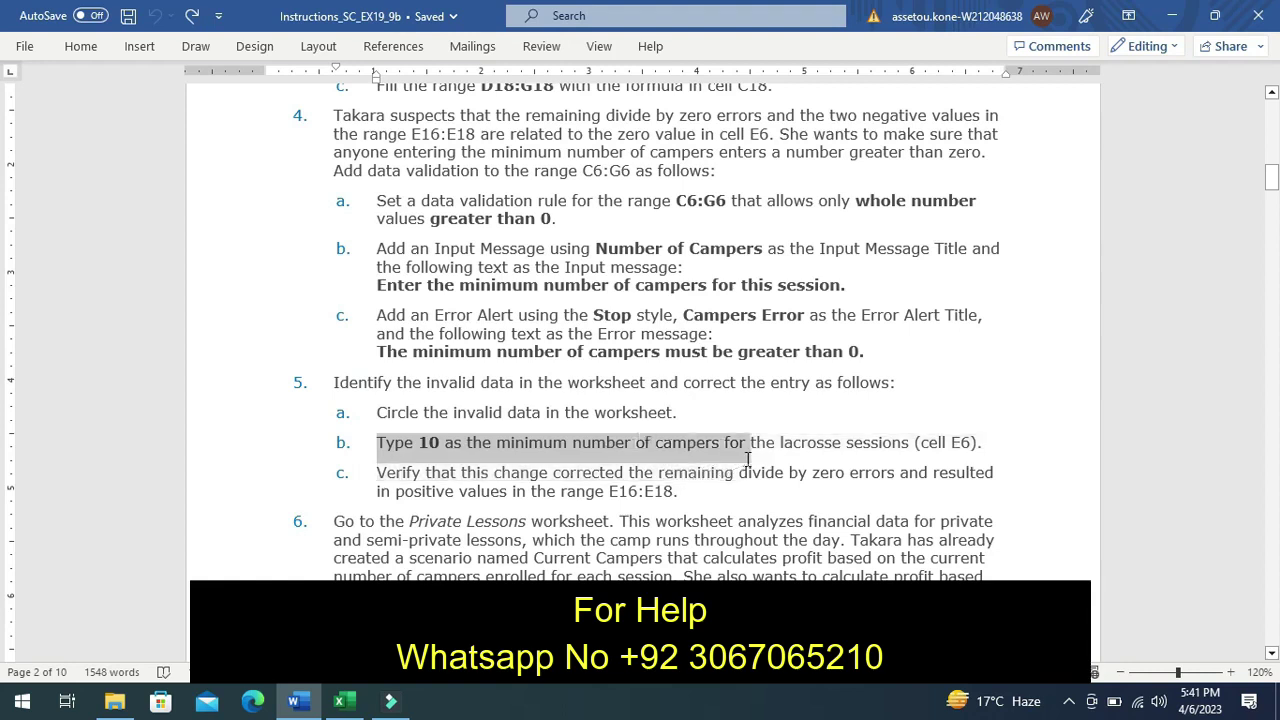
mouse_move(752, 460)
mouse_down()
mouse_move(956, 473)
mouse_move(975, 450)
mouse_move(992, 453)
mouse_up()
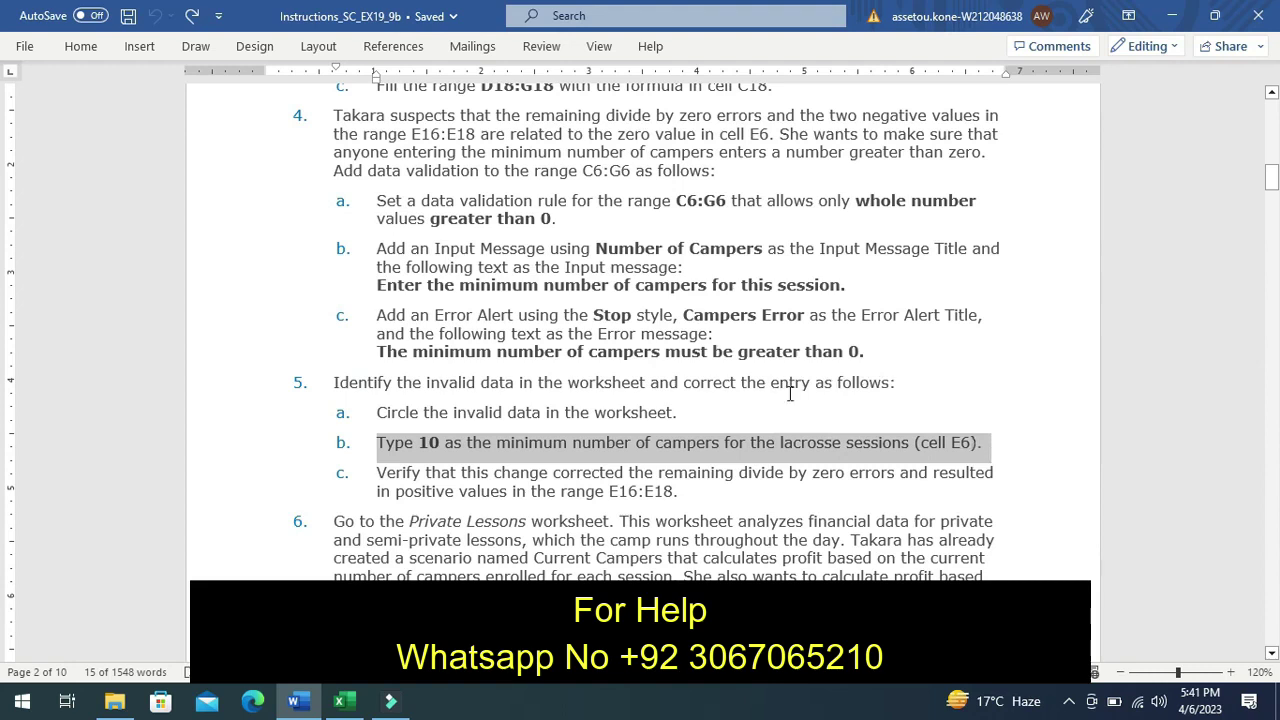
Select all of step 5b, typing 10 as the lacrosse minimum in E6, and highlight it yellow
click(358, 450)
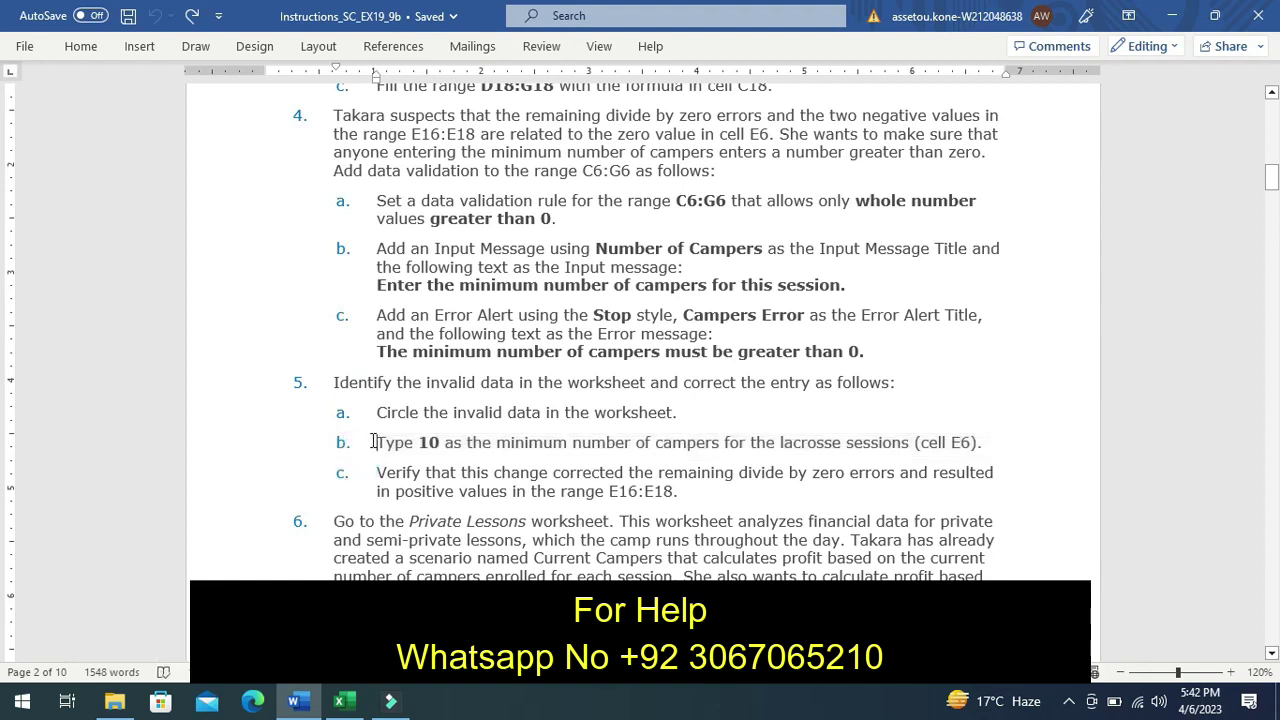
drag(372, 442, 571, 455)
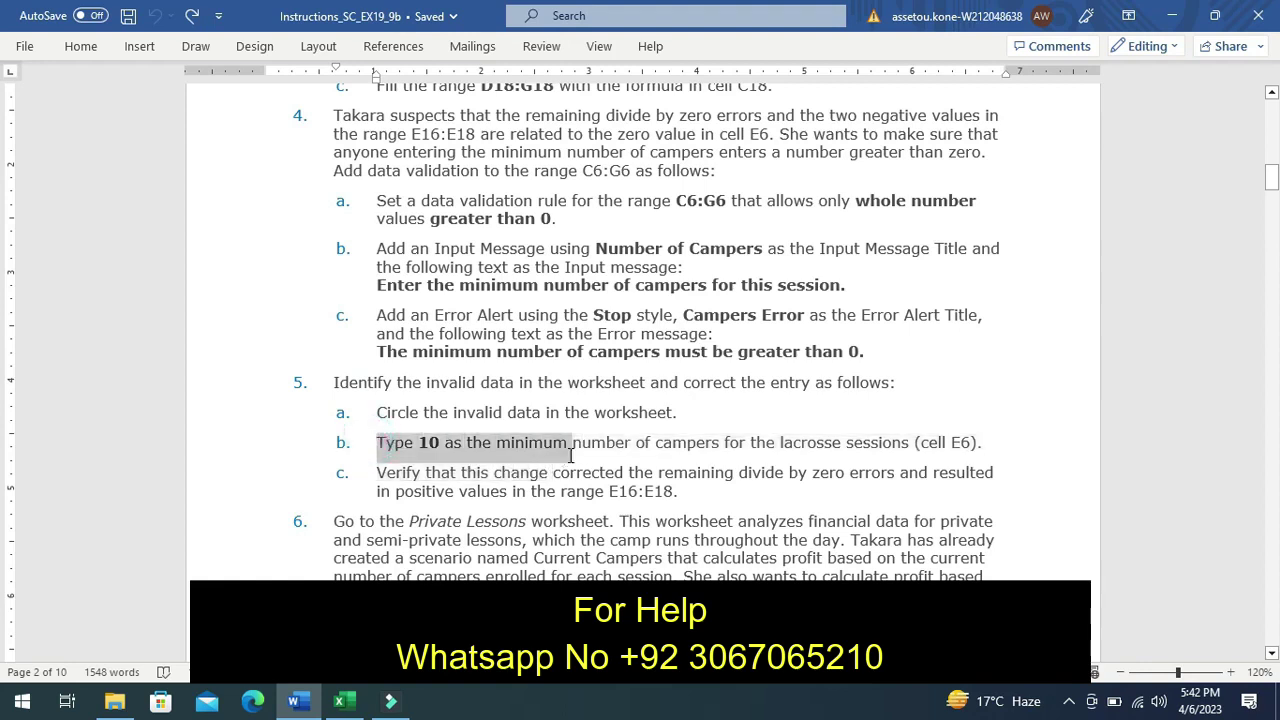
drag(571, 455, 377, 442)
drag(706, 431, 806, 451)
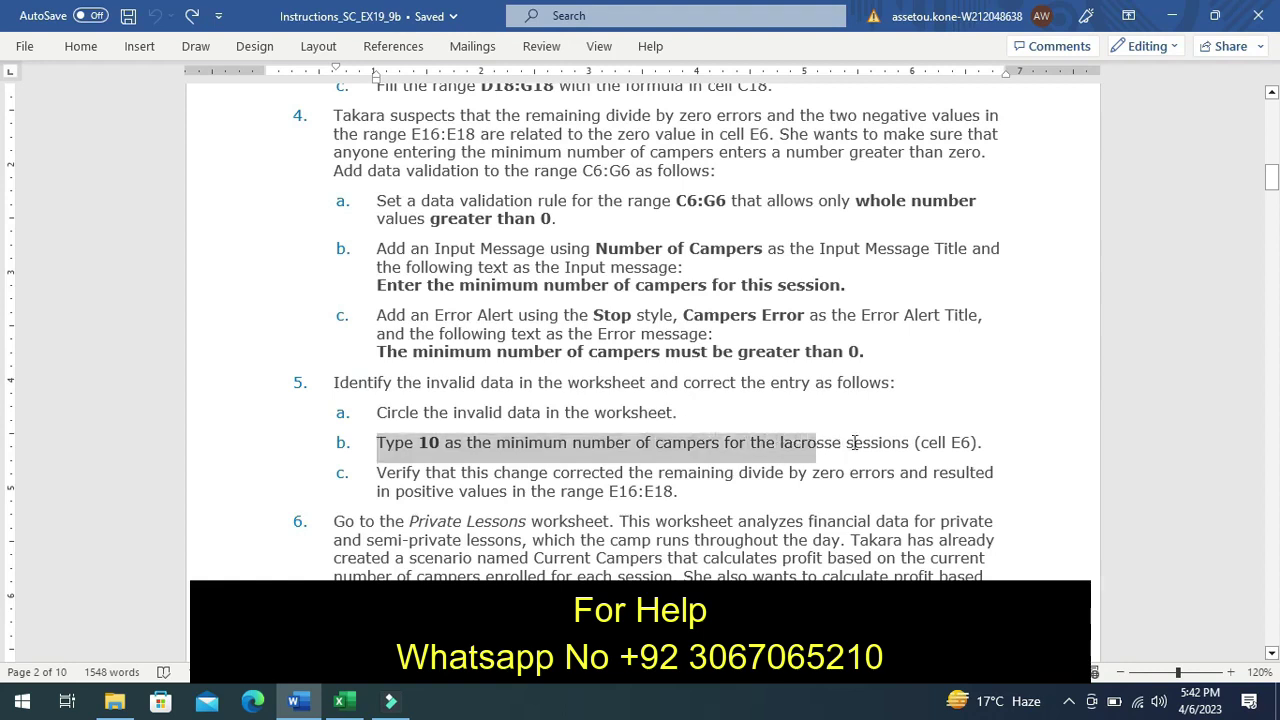
key(Left)
mouse_move(806, 451)
mouse_down()
mouse_move(870, 432)
mouse_move(972, 437)
mouse_up()
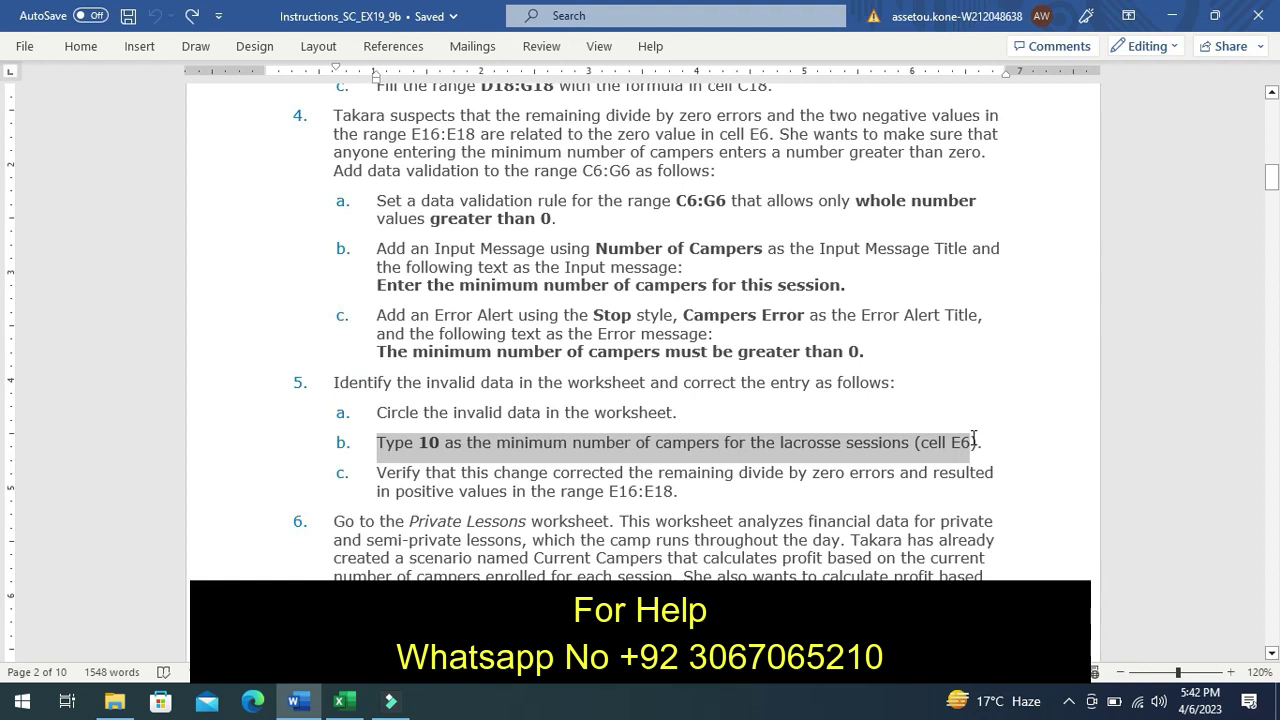
drag(973, 438, 991, 438)
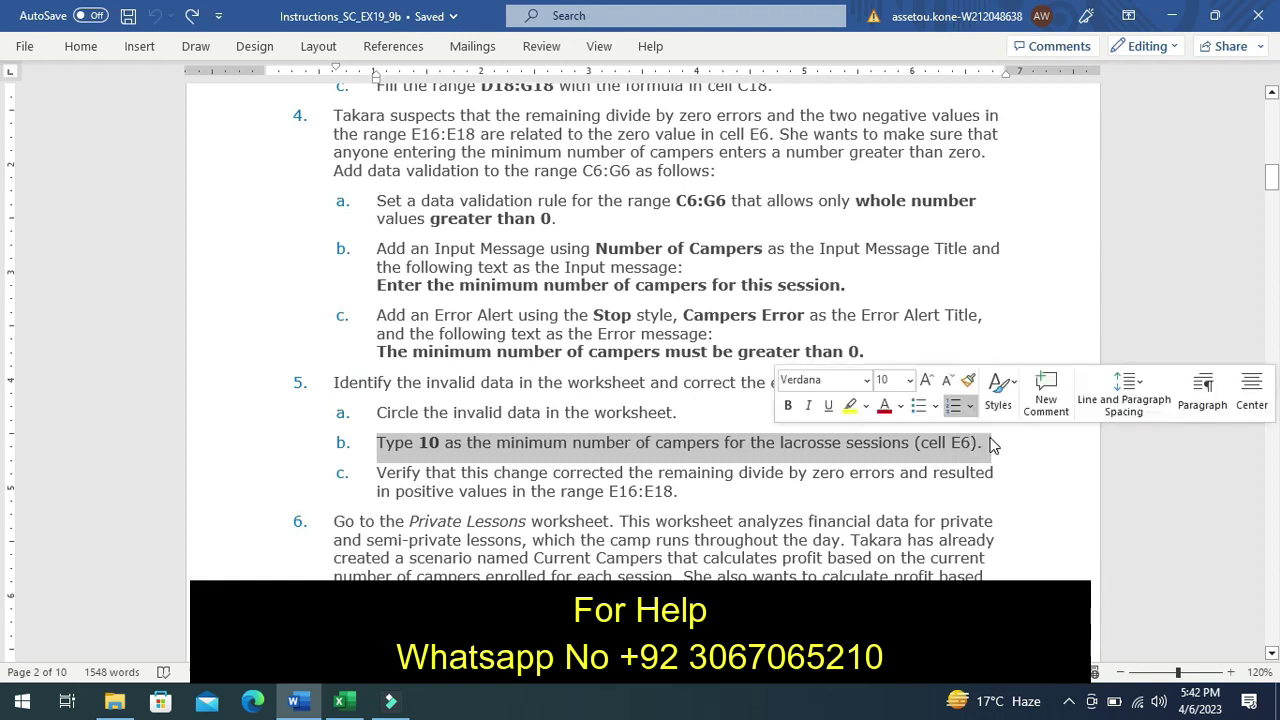
click(850, 412)
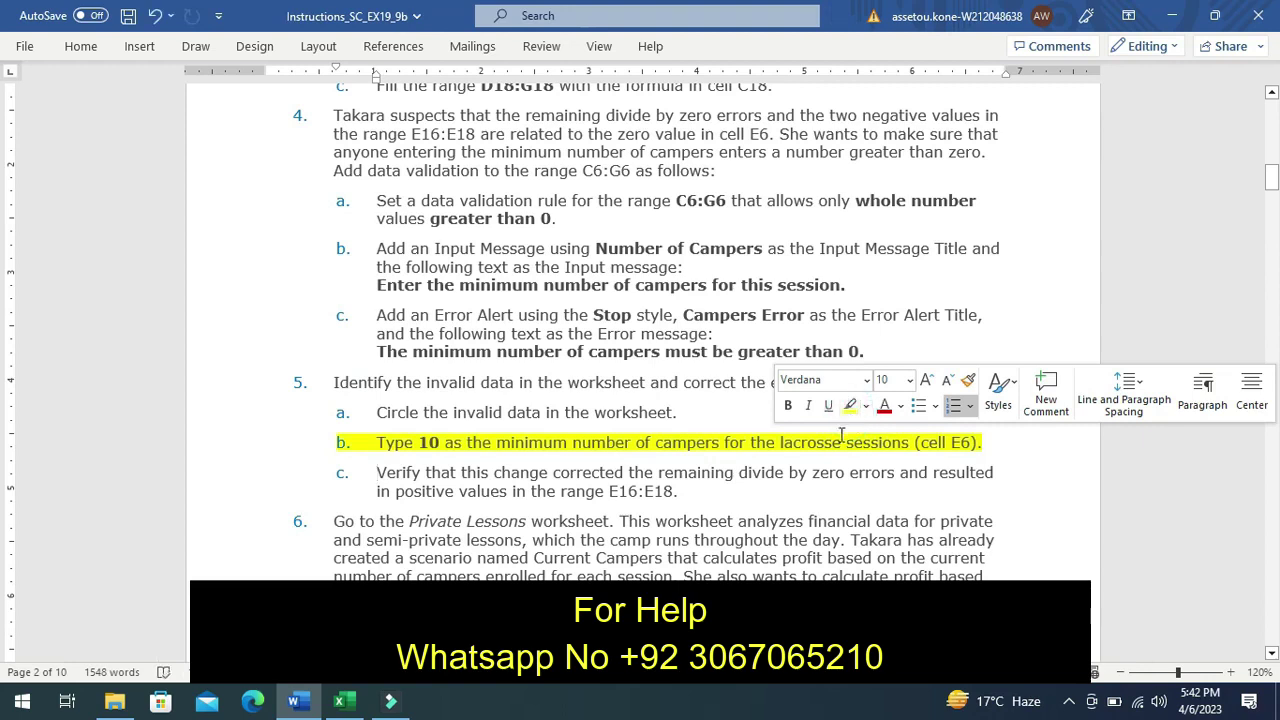
click(841, 435)
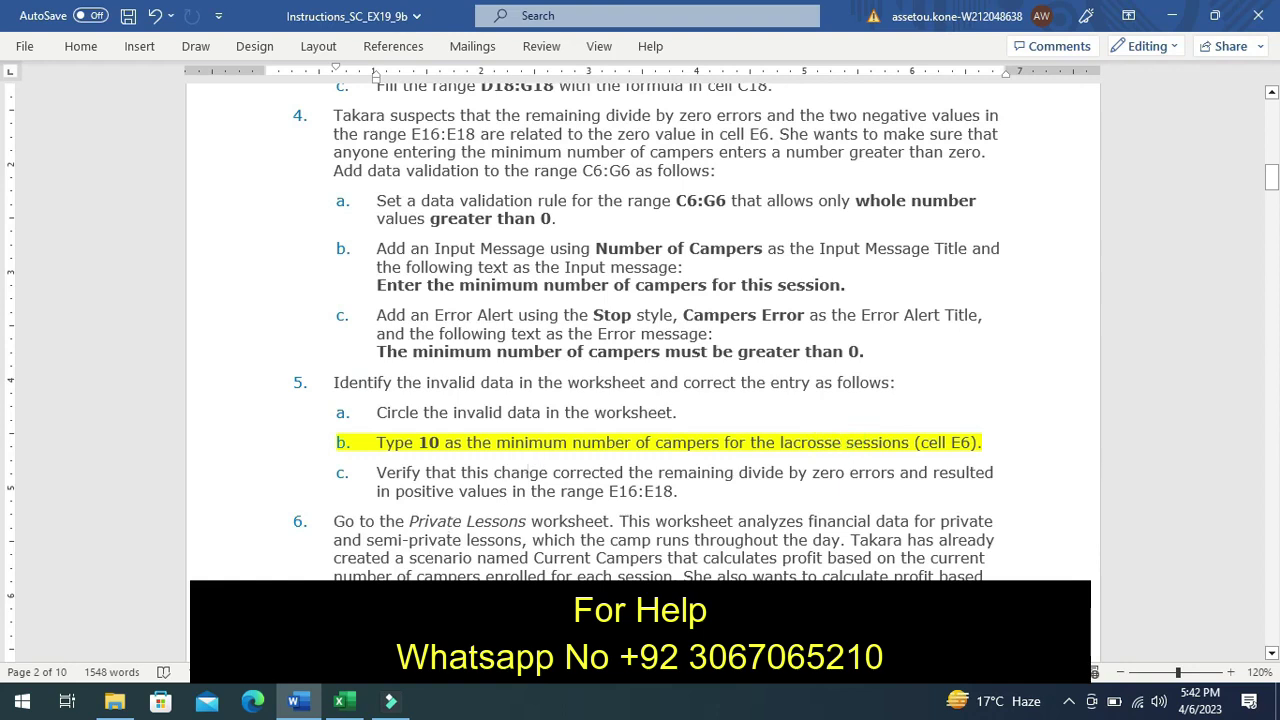
Change the lacrosse minimum campers in E6 from 0 to 10, clearing the red circle
click(345, 703)
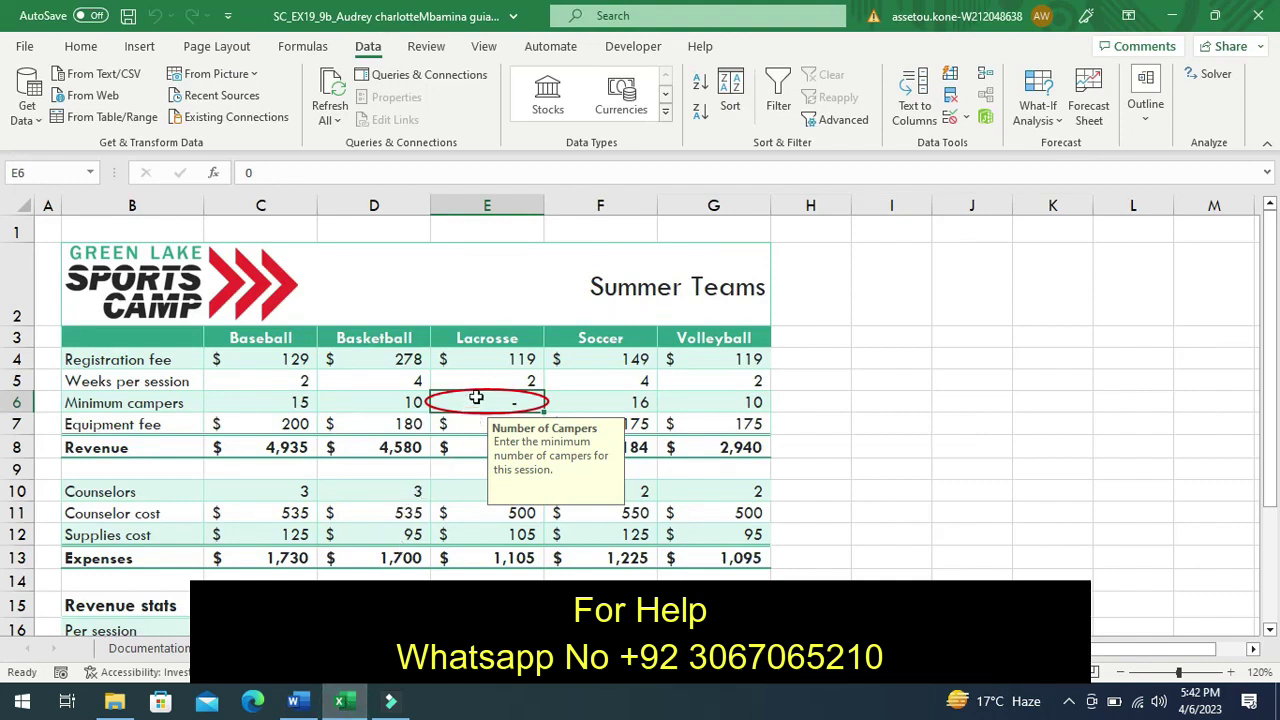
double_click(477, 398)
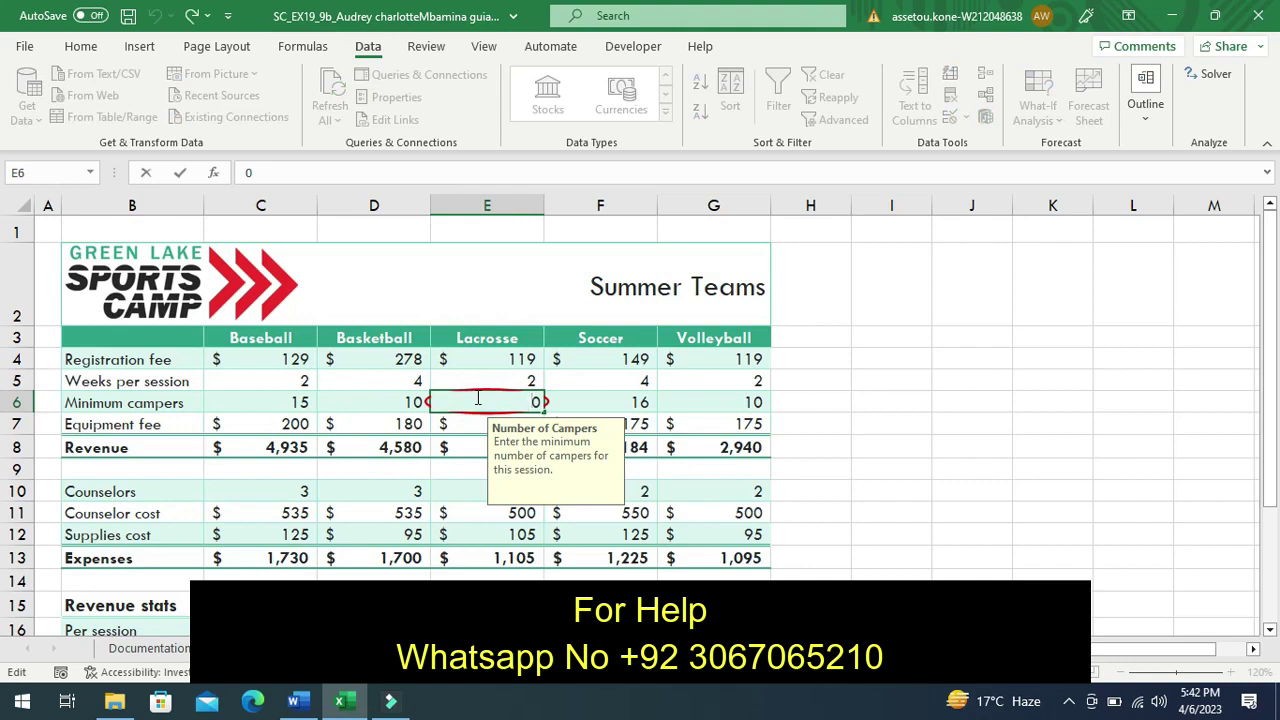
text(1)
key(Return)
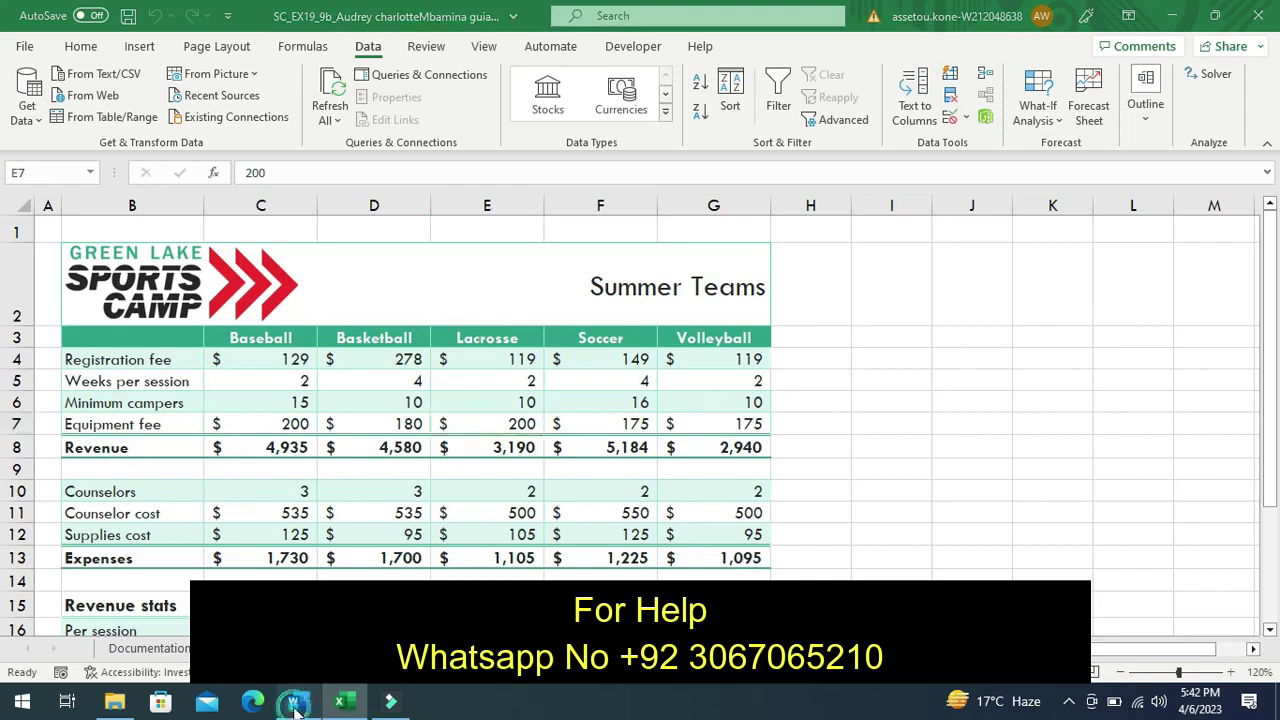
click(297, 703)
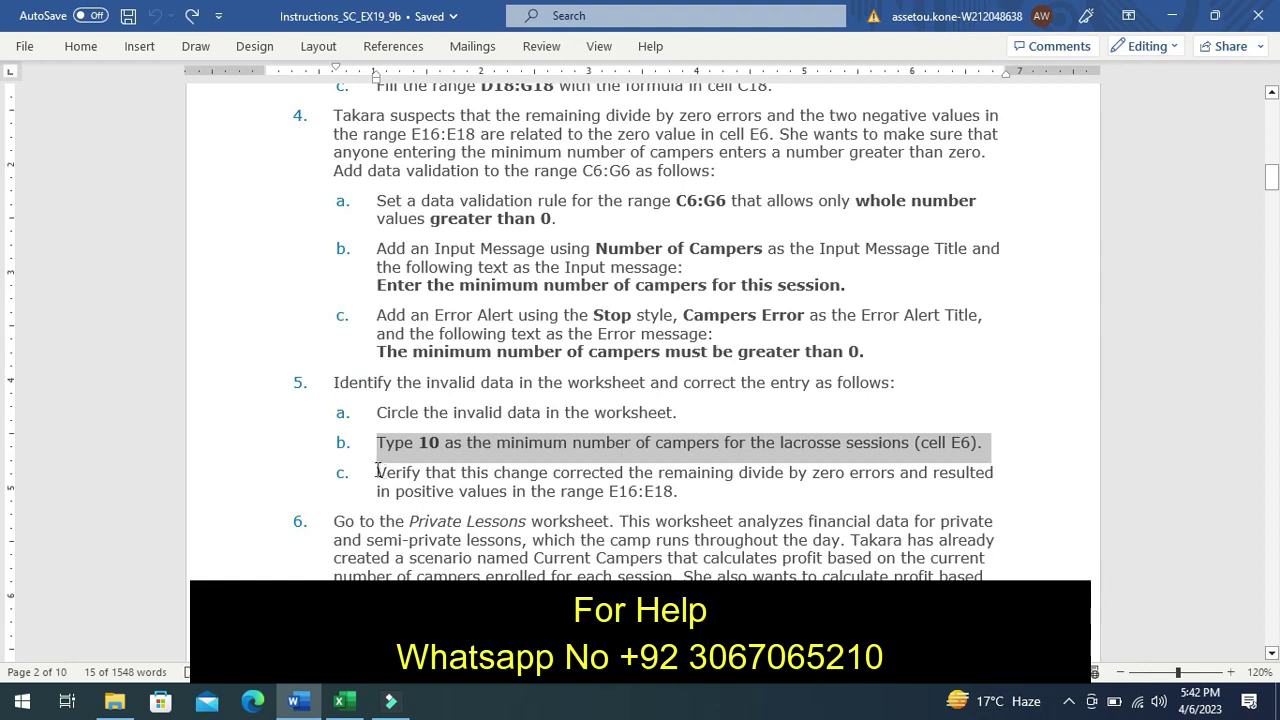
Select step 5c on verifying the E16:E18 values and highlight it yellow
mouse_move(377, 472)
mouse_down()
mouse_move(498, 505)
mouse_move(690, 514)
mouse_up()
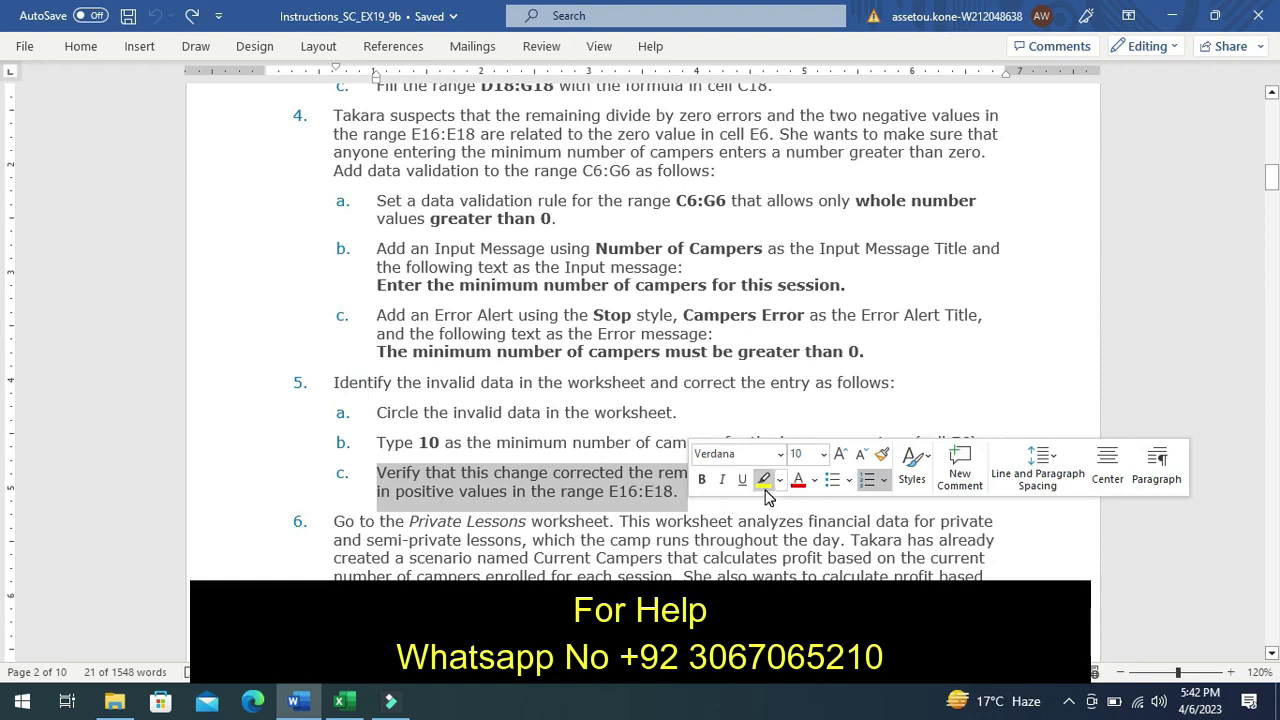
click(765, 482)
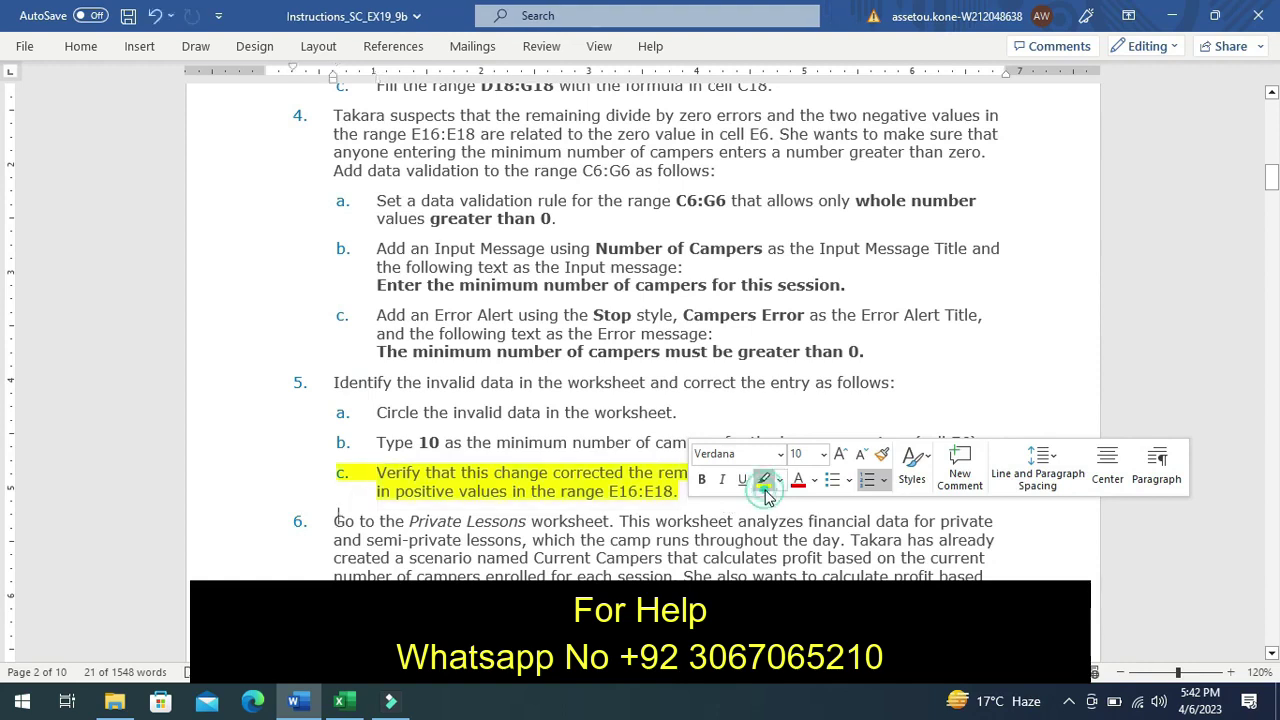
click(729, 510)
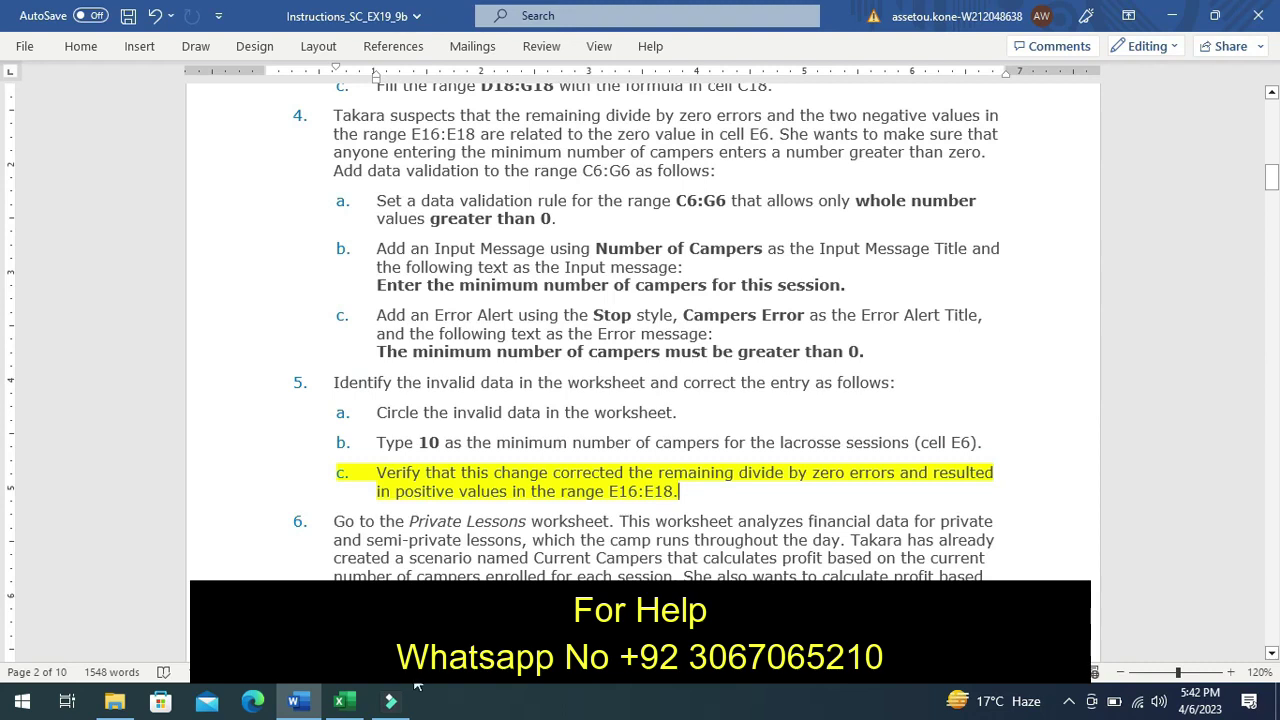
Scroll to the lacrosse revenue stats and inspect E16:E18, now $2,085, $1,043 and $209
click(345, 705)
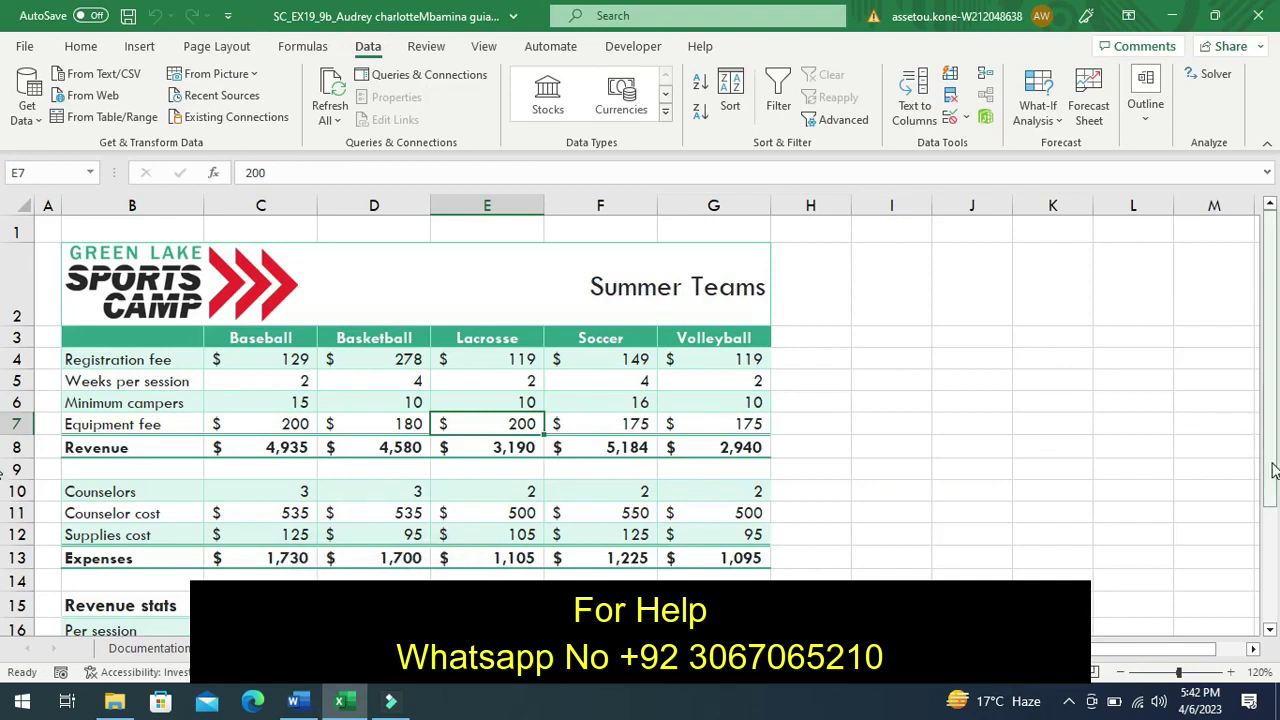
drag(1272, 470, 1274, 502)
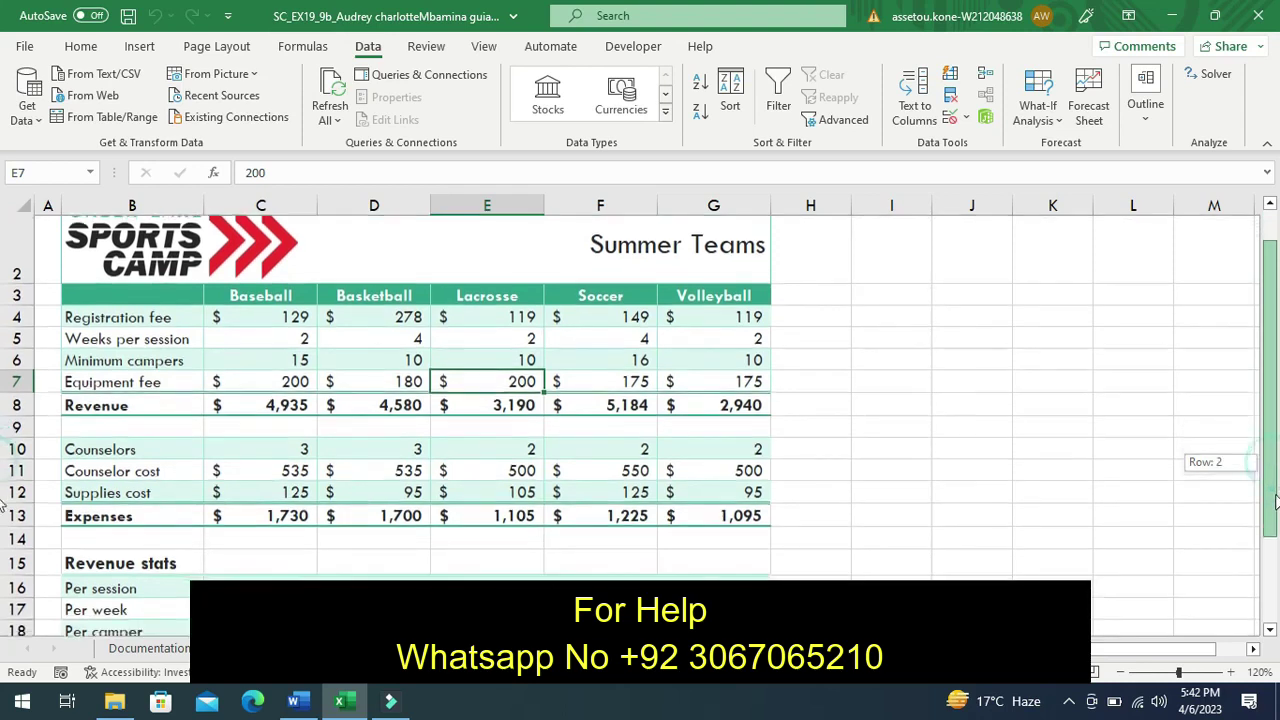
drag(1275, 502, 1277, 562)
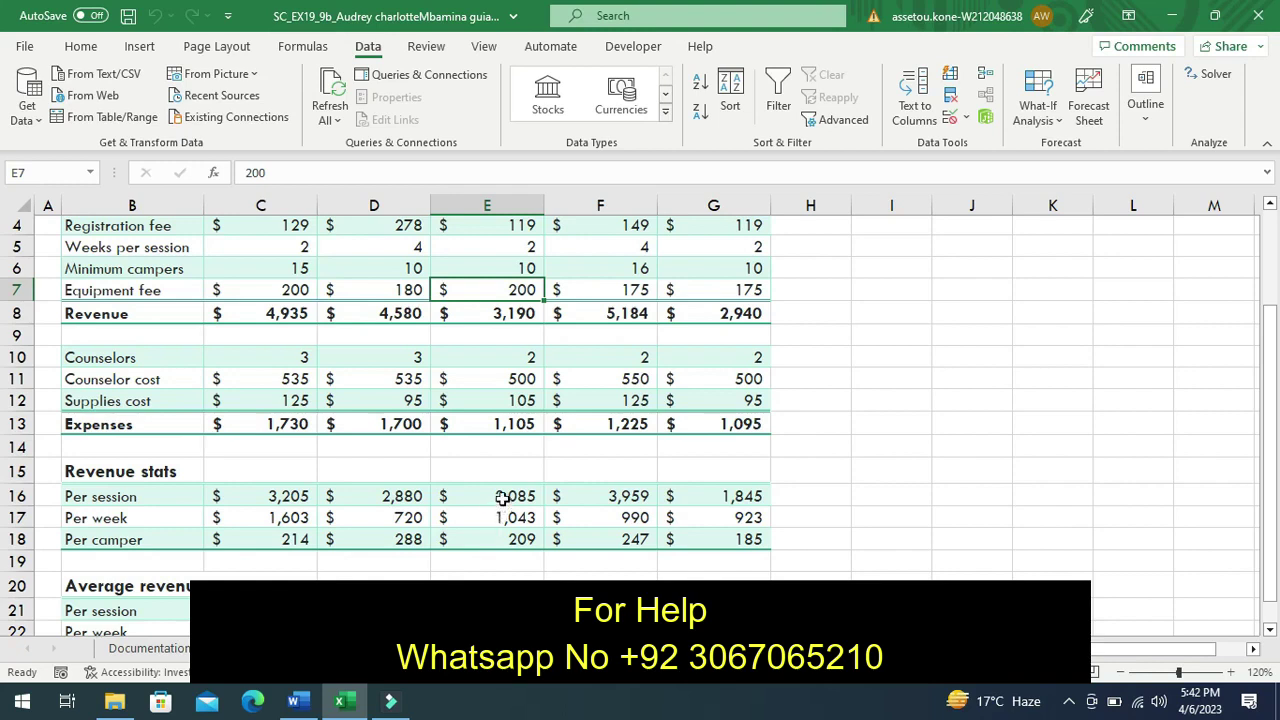
drag(503, 497, 511, 540)
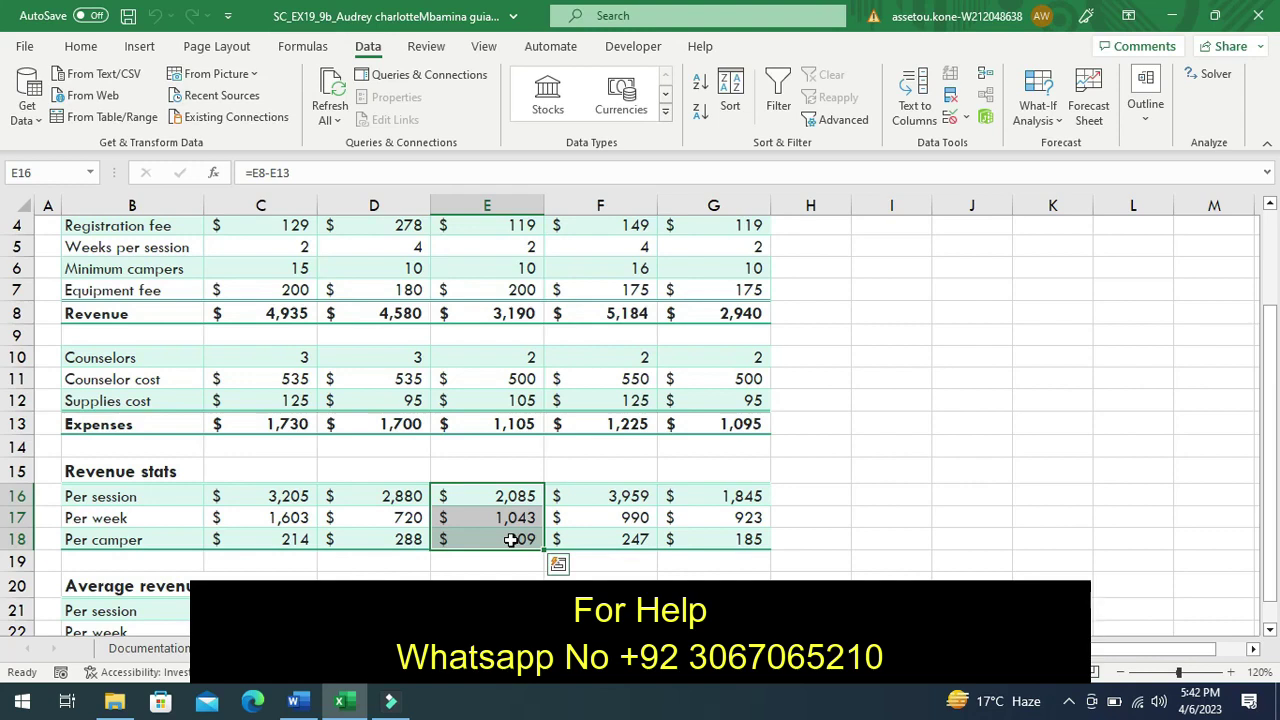
click(460, 531)
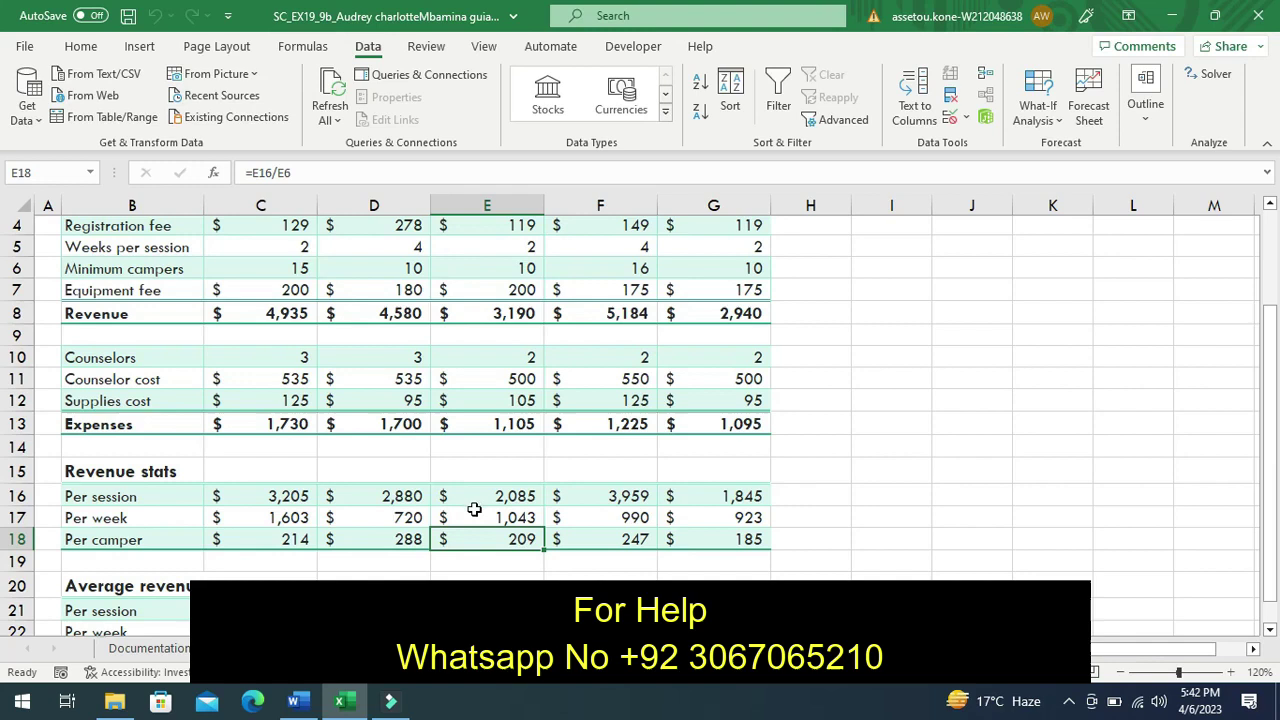
click(474, 510)
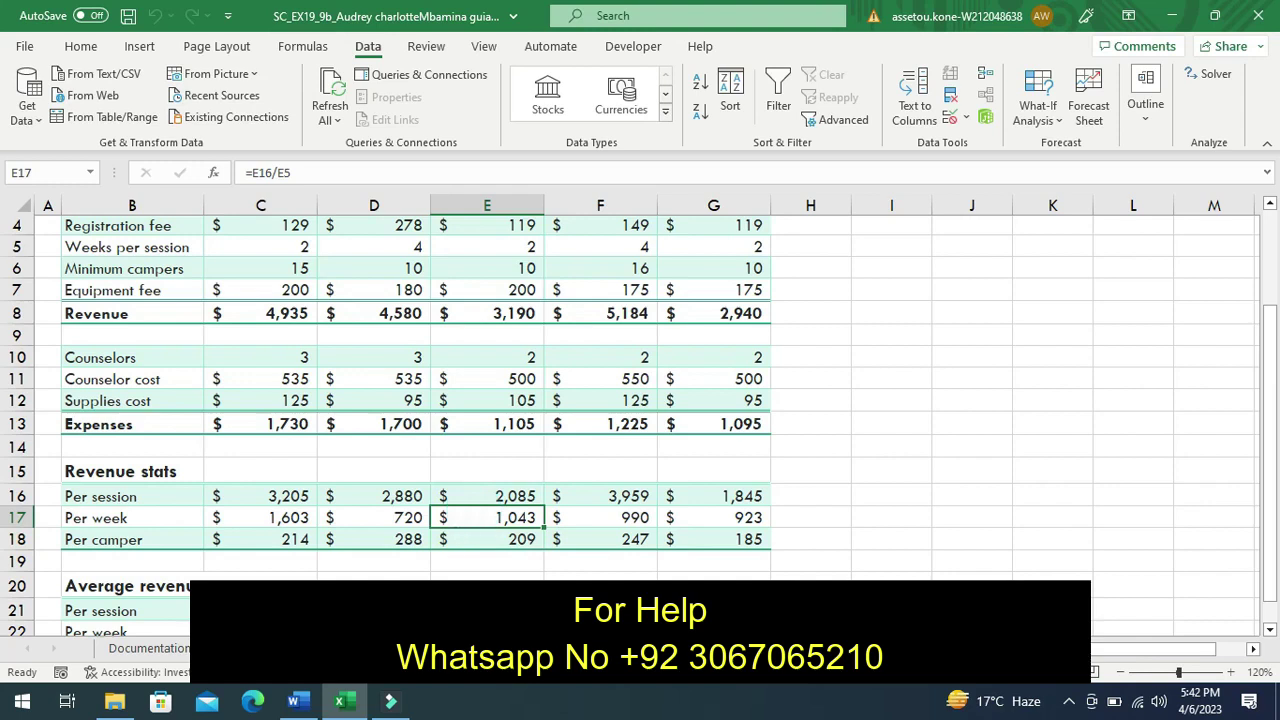
Bring the Word instructions forward and scroll to the Green Lake Sports Camp title and Getting Started
click(297, 702)
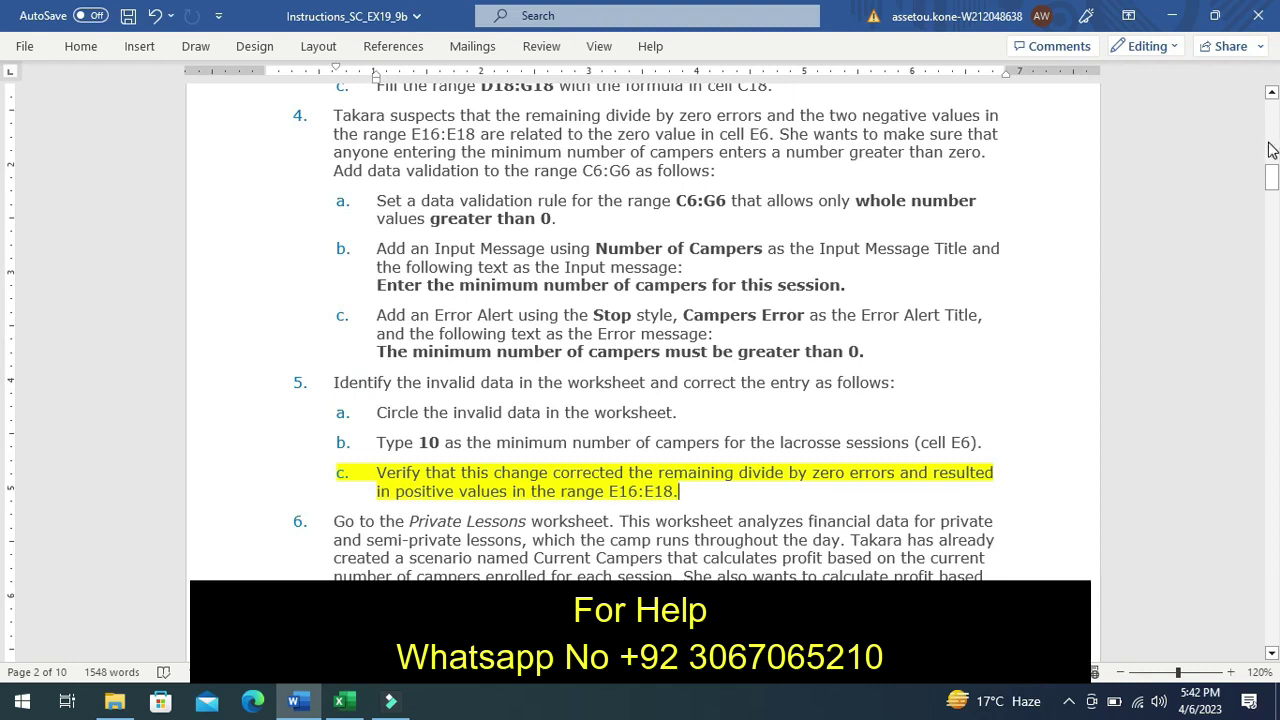
click(1271, 149)
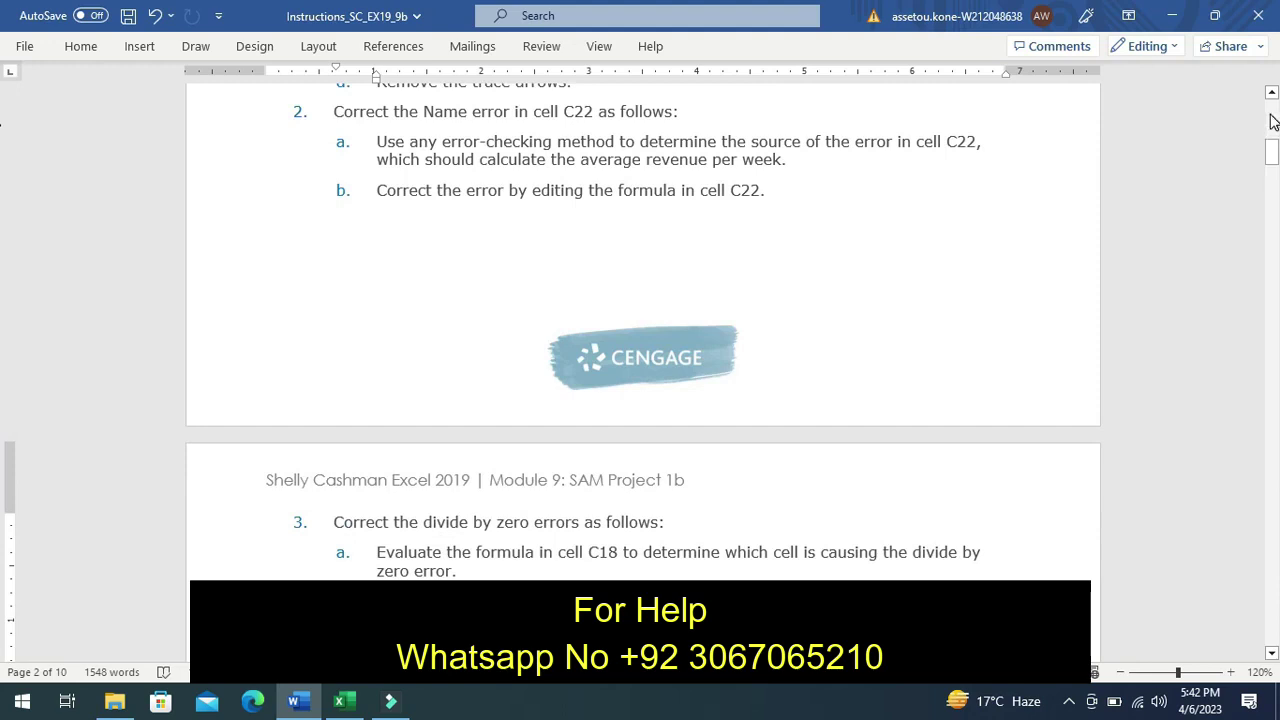
click(1271, 120)
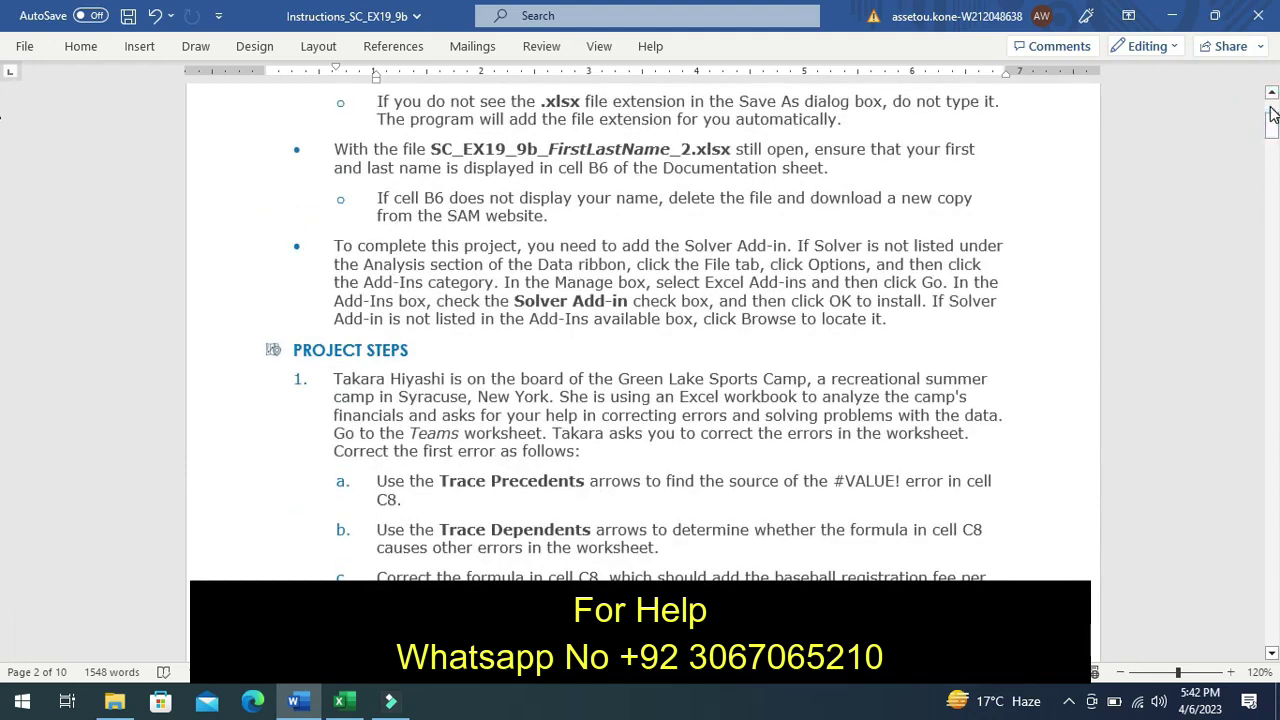
click(1271, 114)
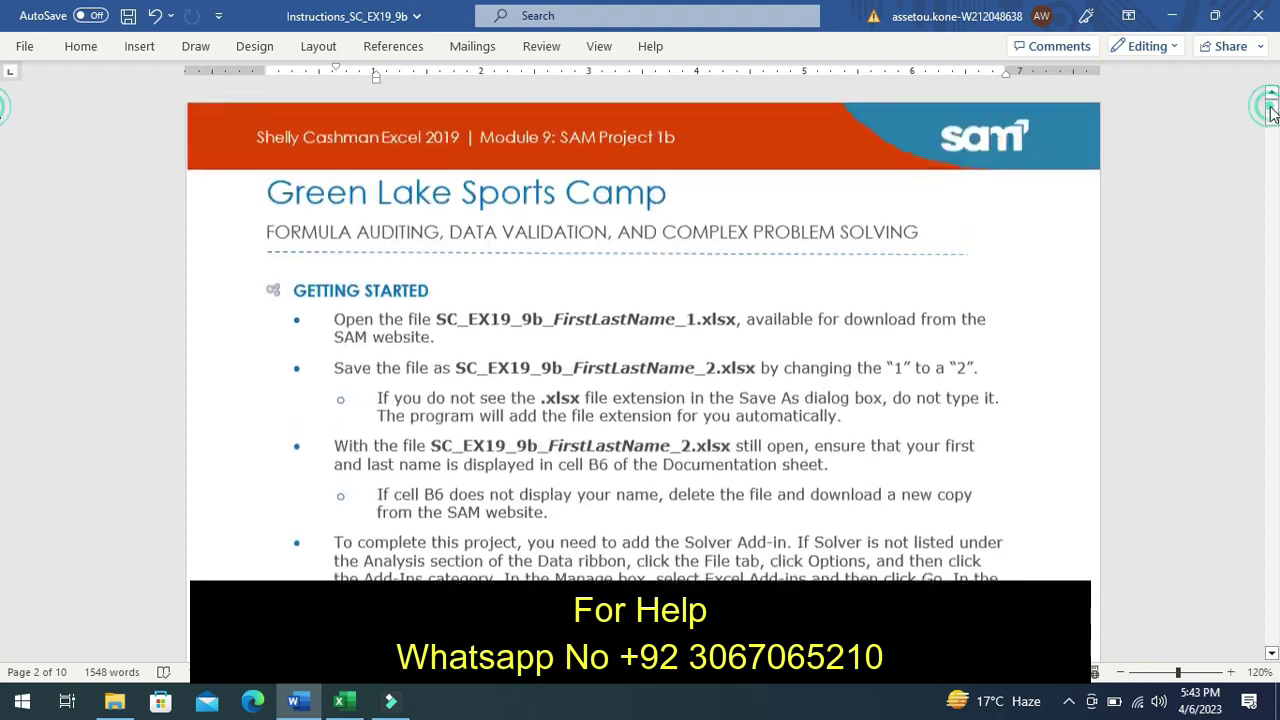